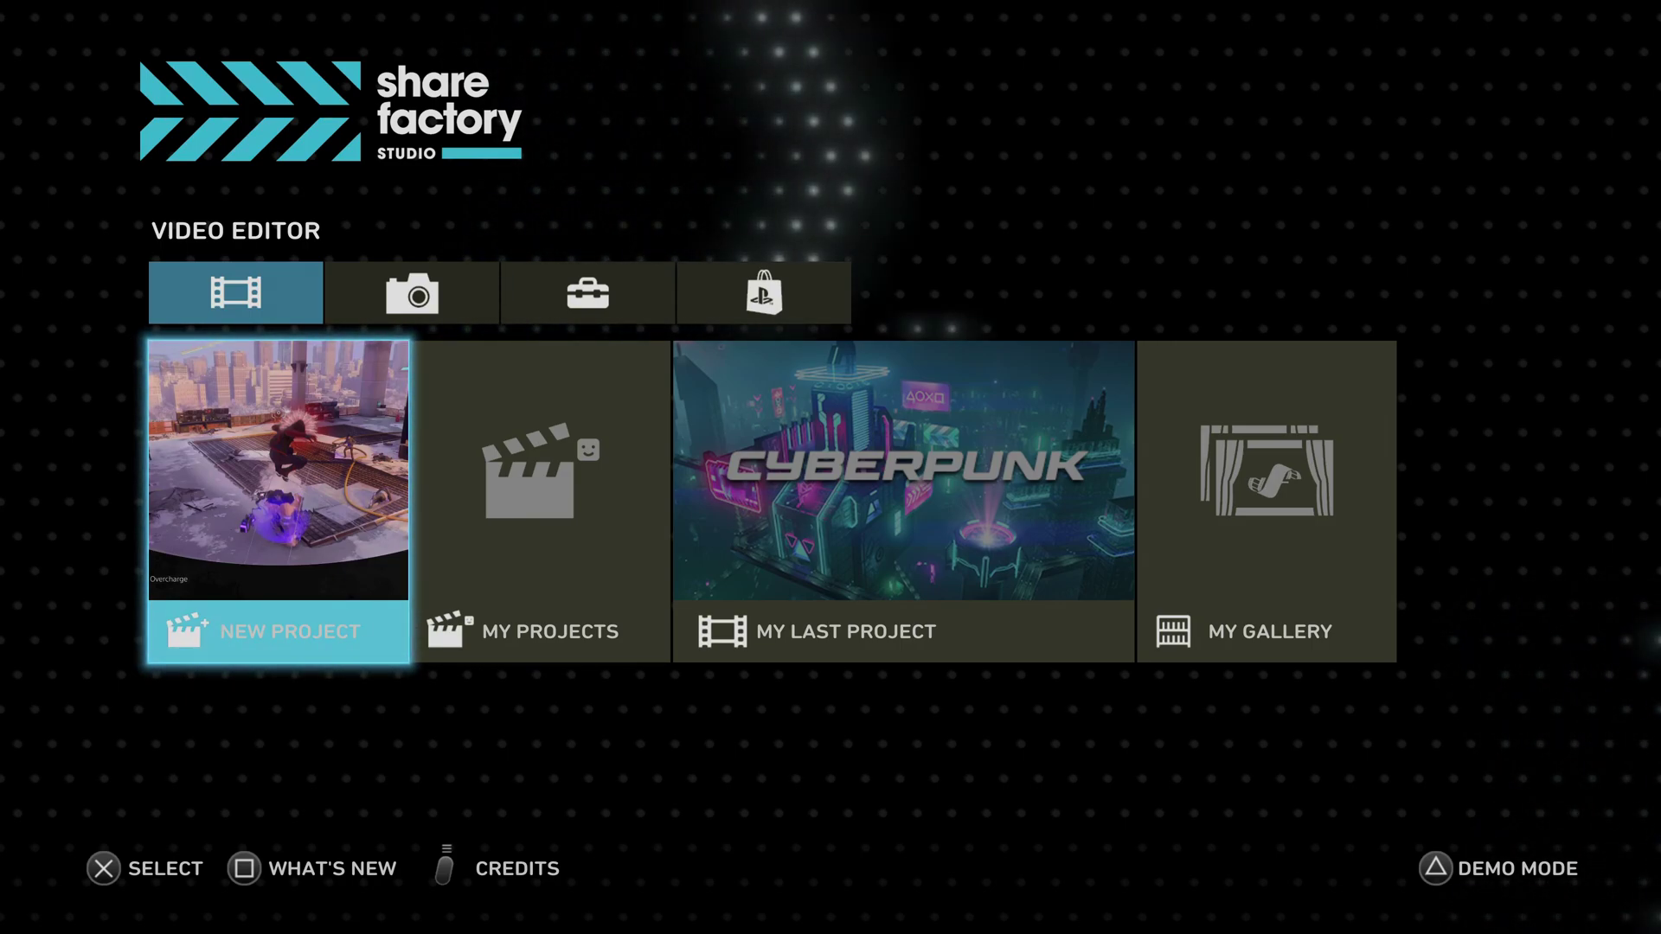
# Look over the video editor's start options: New Project, My Projects, My Last Project and My Gallery.
pyautogui.press('Right')
pyautogui.press('Right')
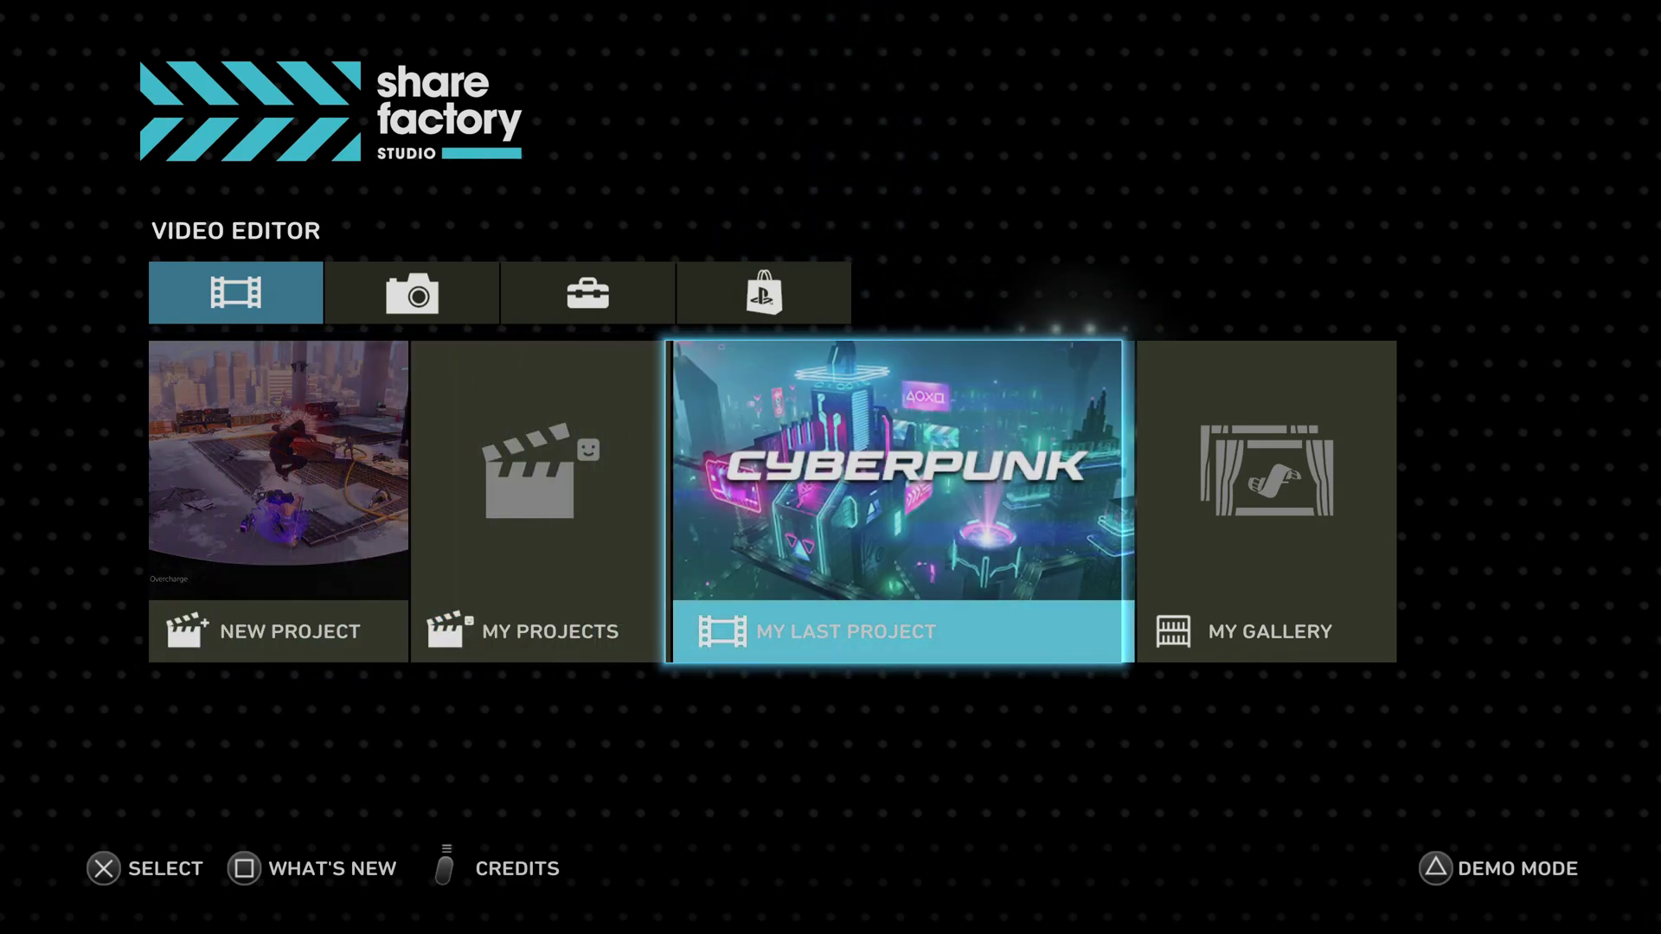
pyautogui.press('Right')
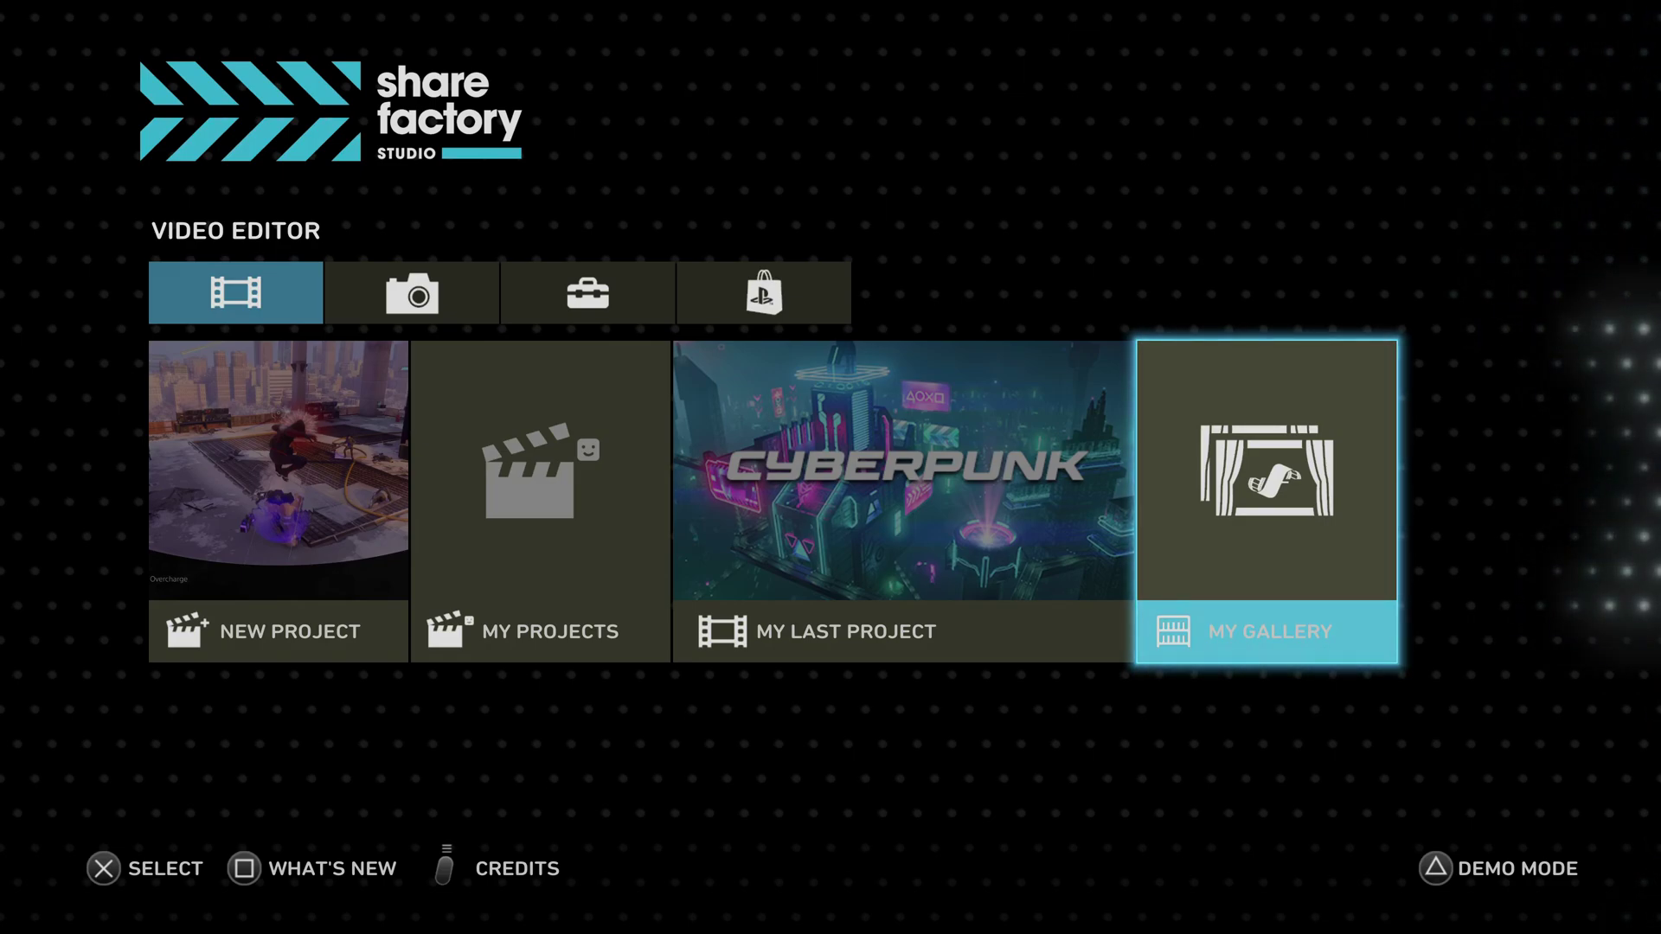
pyautogui.press('Left')
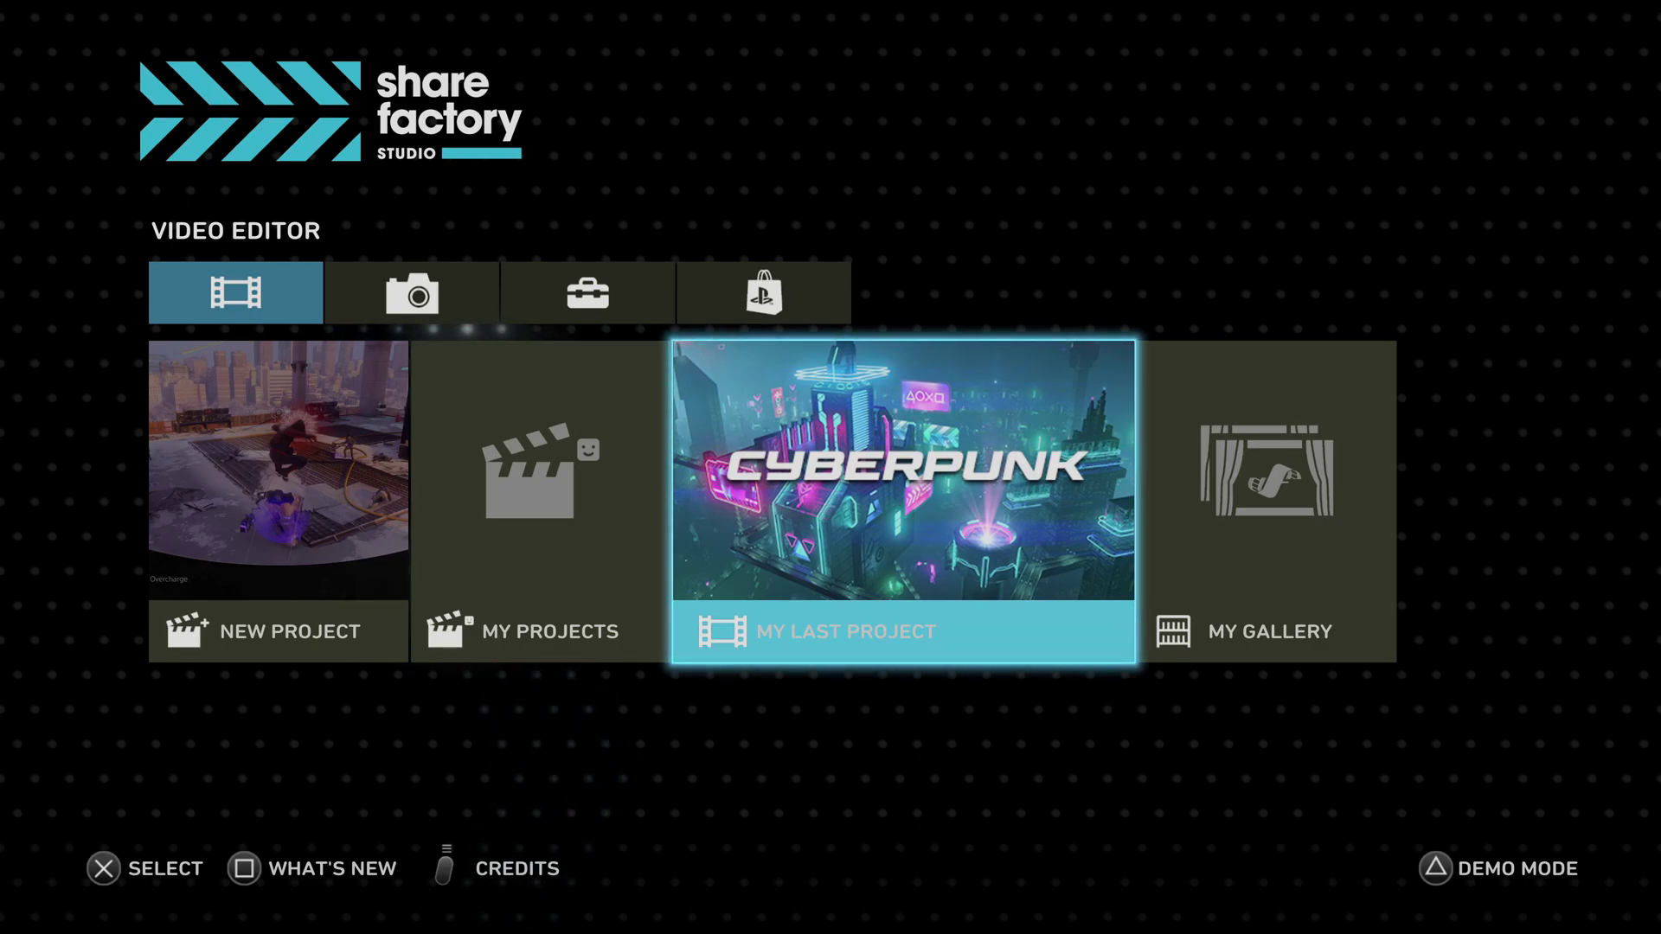
pyautogui.press('Left')
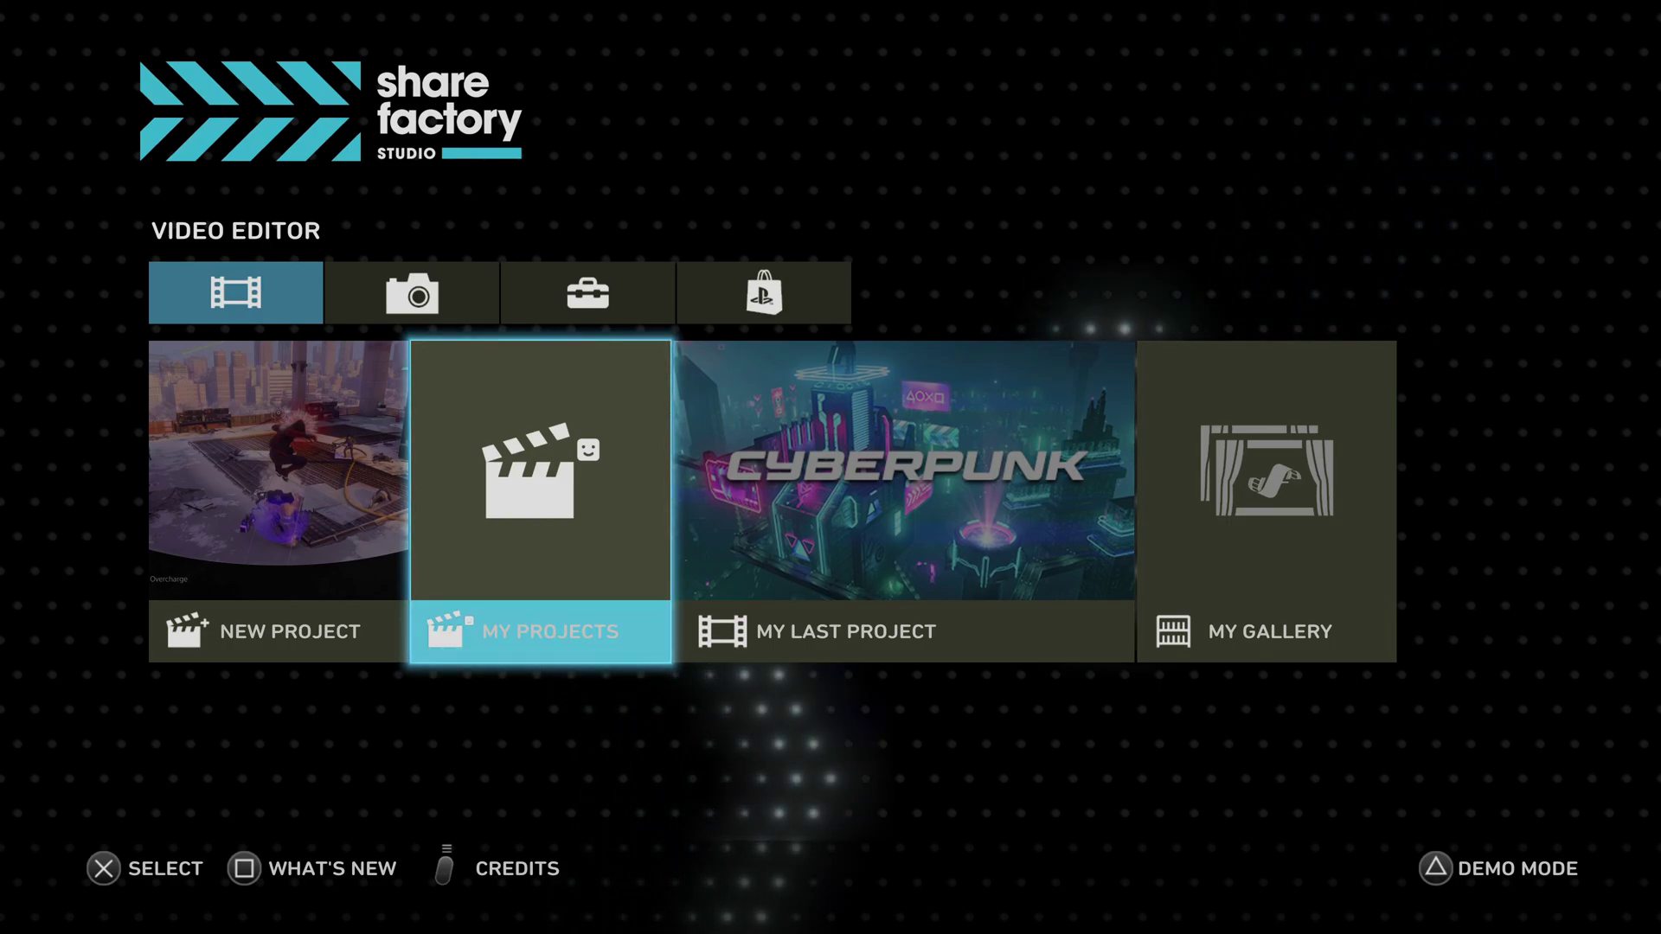
pyautogui.press('Left')
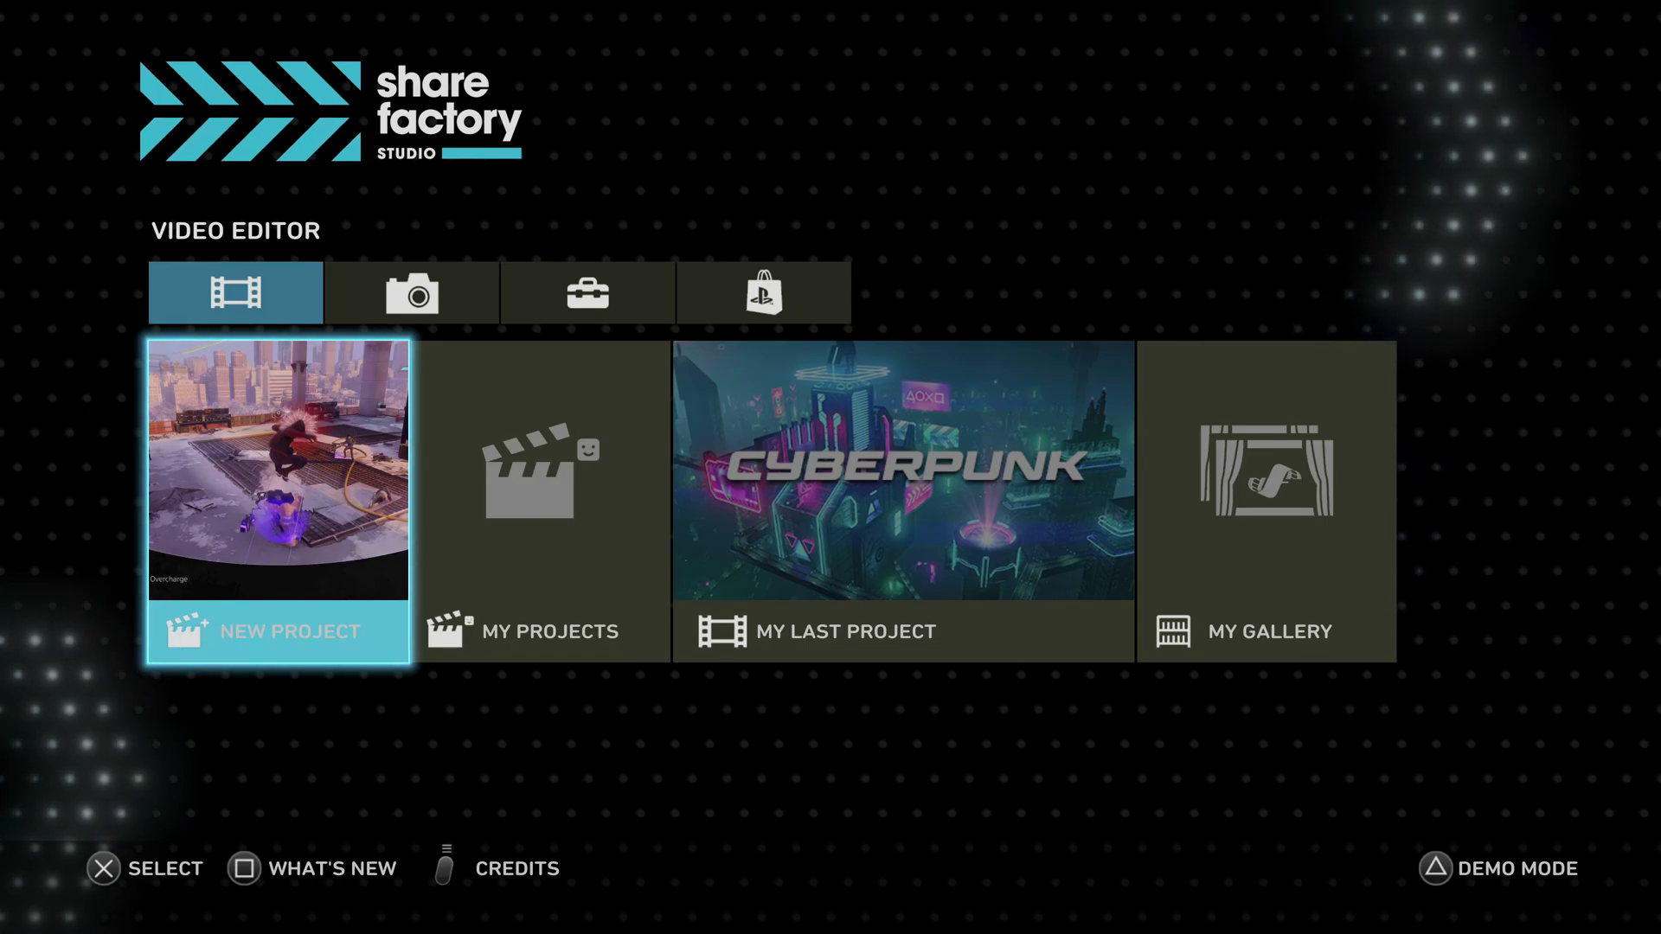
pyautogui.press('Right')
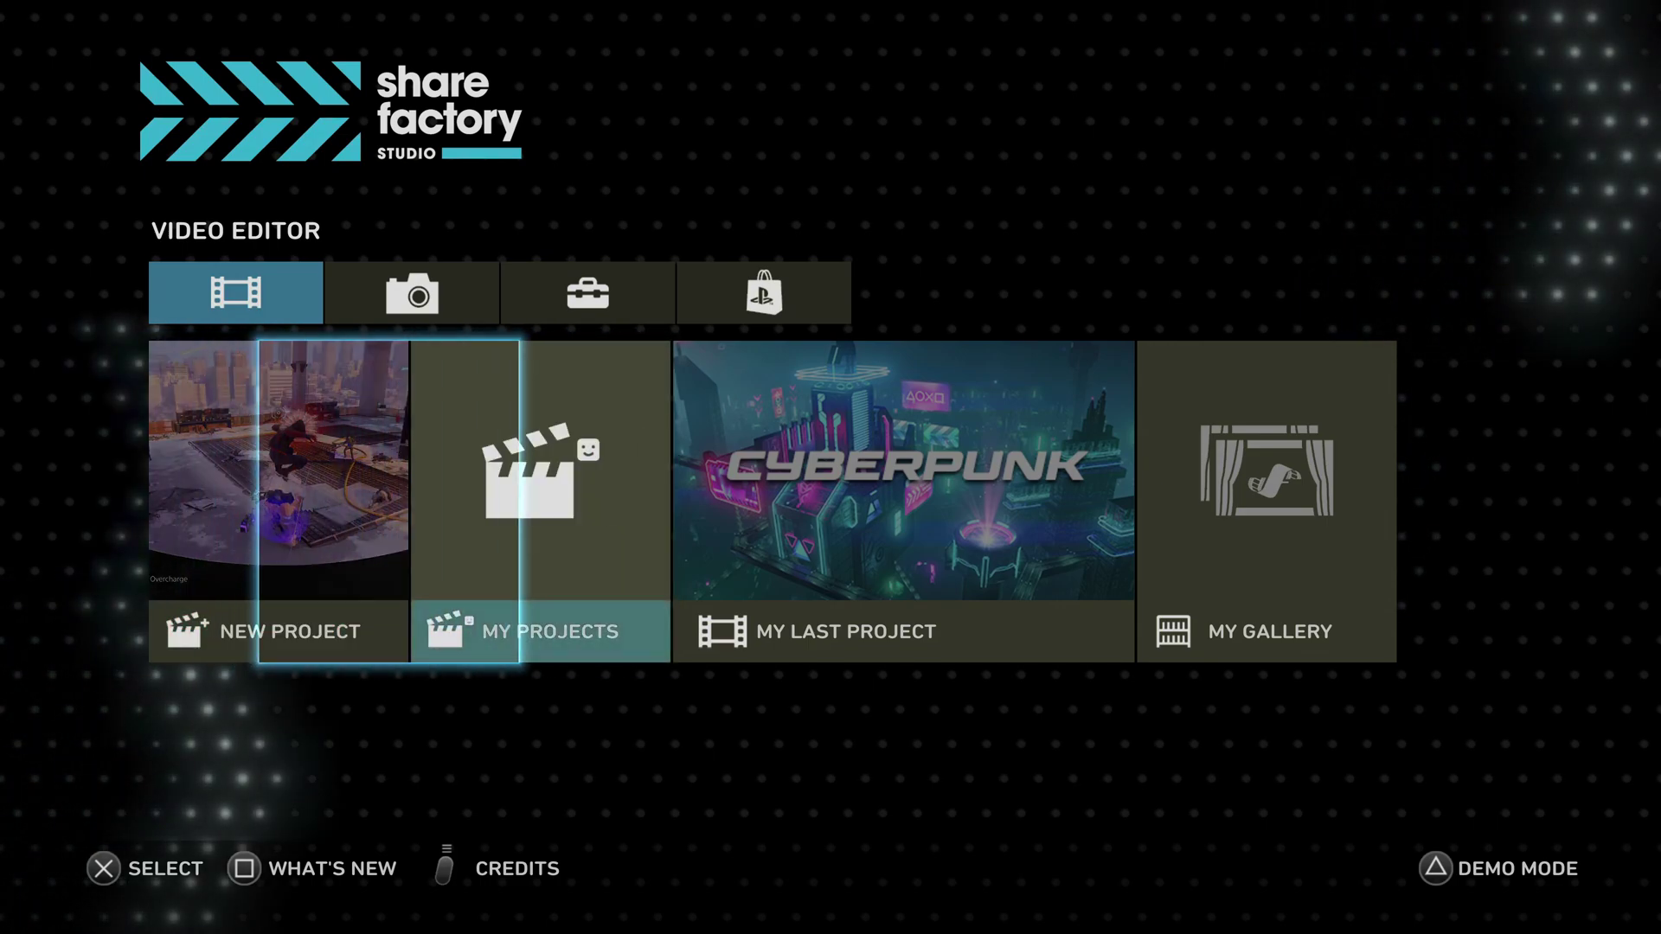
pyautogui.press('Right')
# Start a new video project.
pyautogui.press('Left')
pyautogui.press('Left')
pyautogui.press('Return')
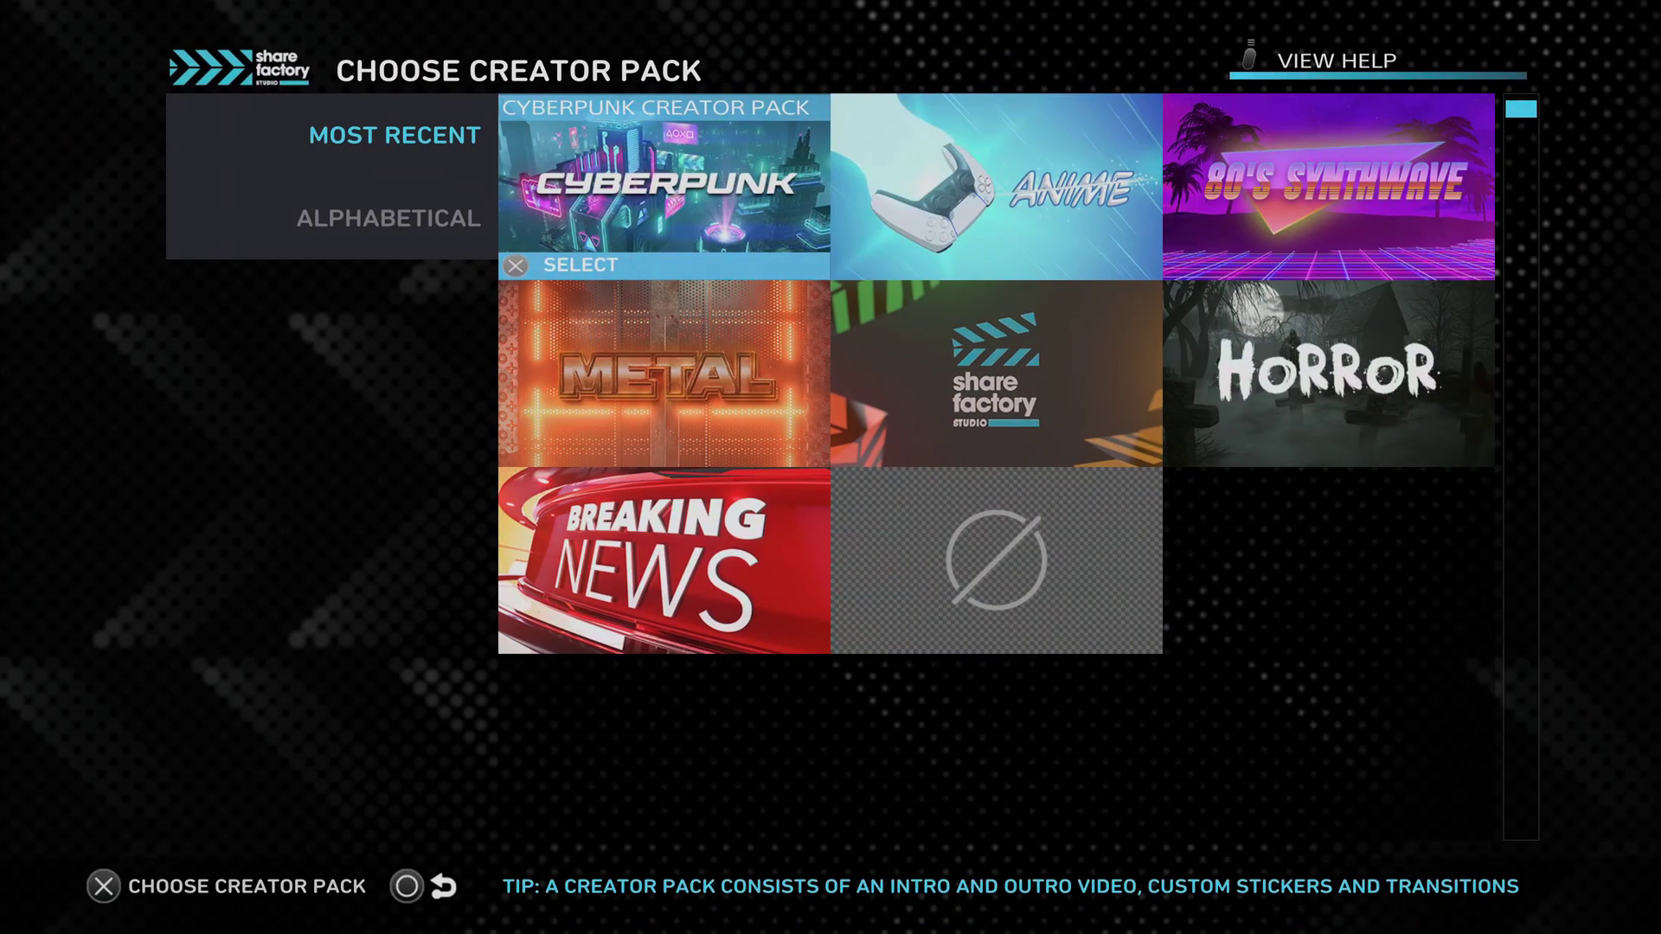
# Browse the available creator packs, including the Share Factory Studio pack and the No Creator Pack option.
pyautogui.press('Down')
pyautogui.press('Up')
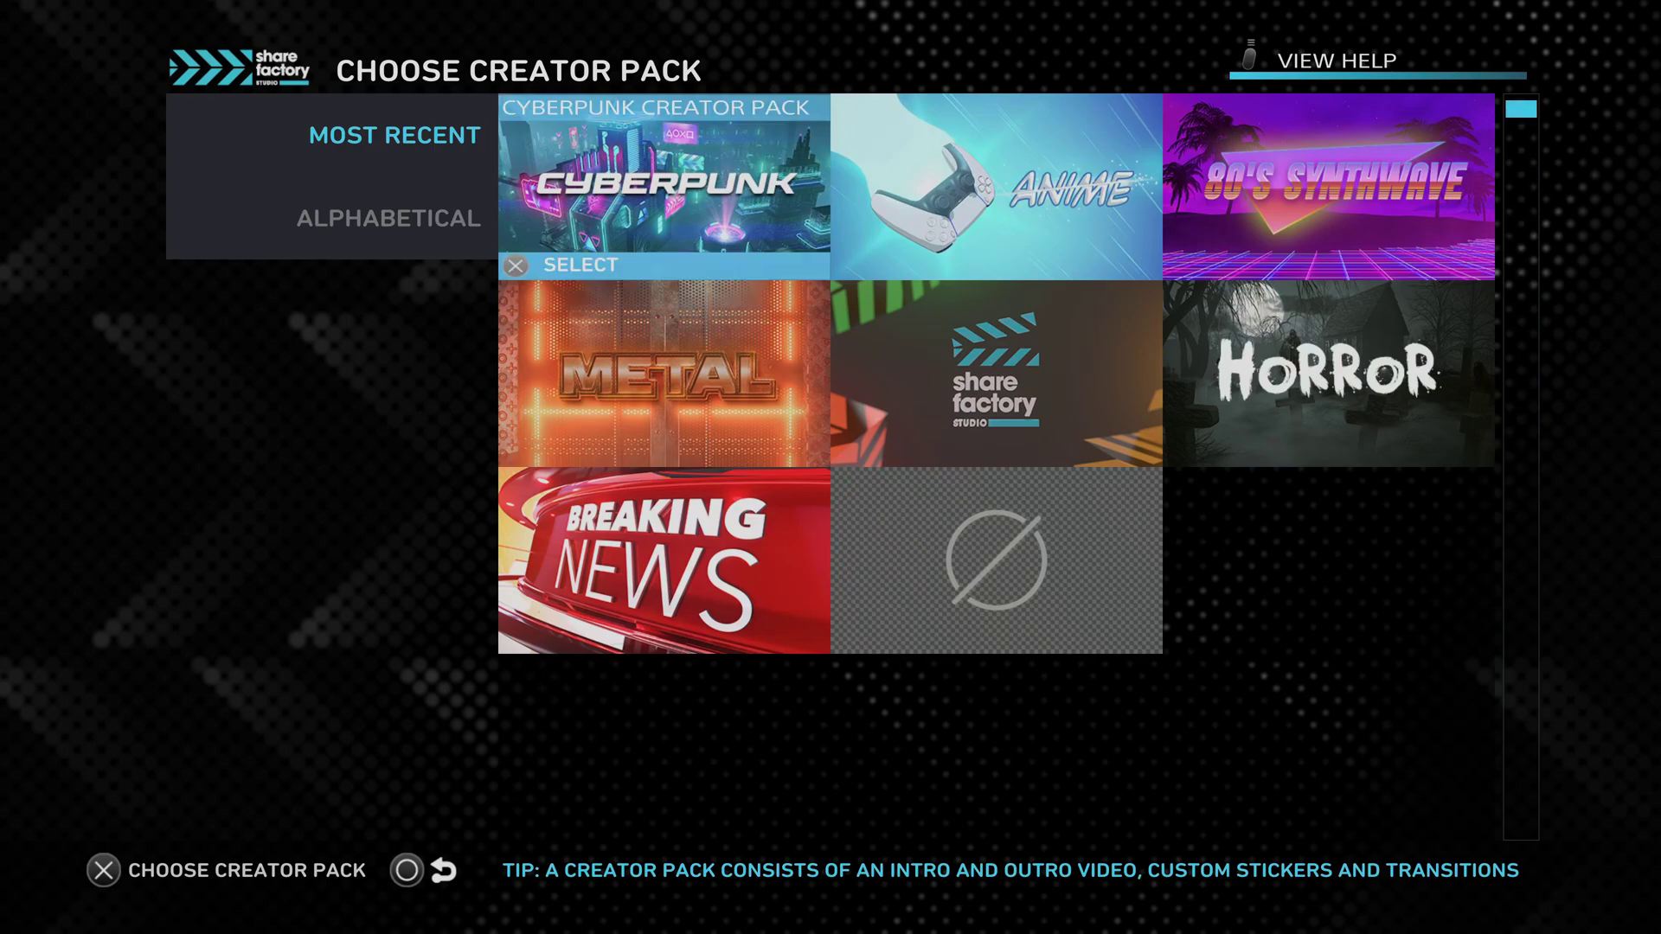
pyautogui.press('Down')
pyautogui.press('Right')
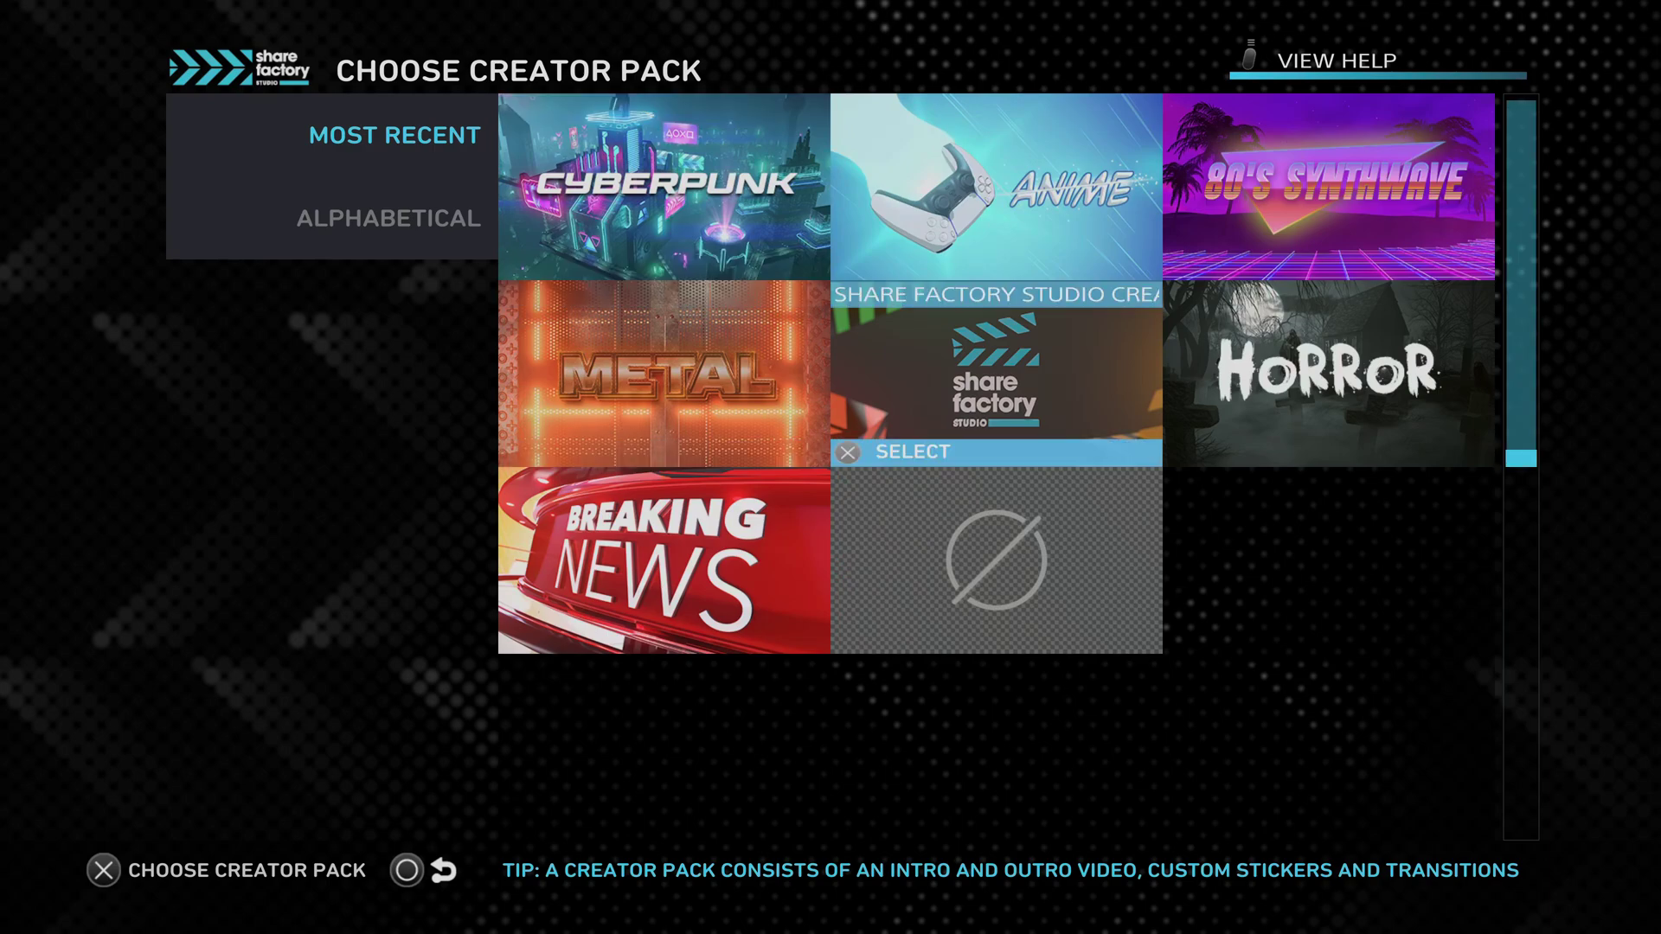
pyautogui.press('Down')
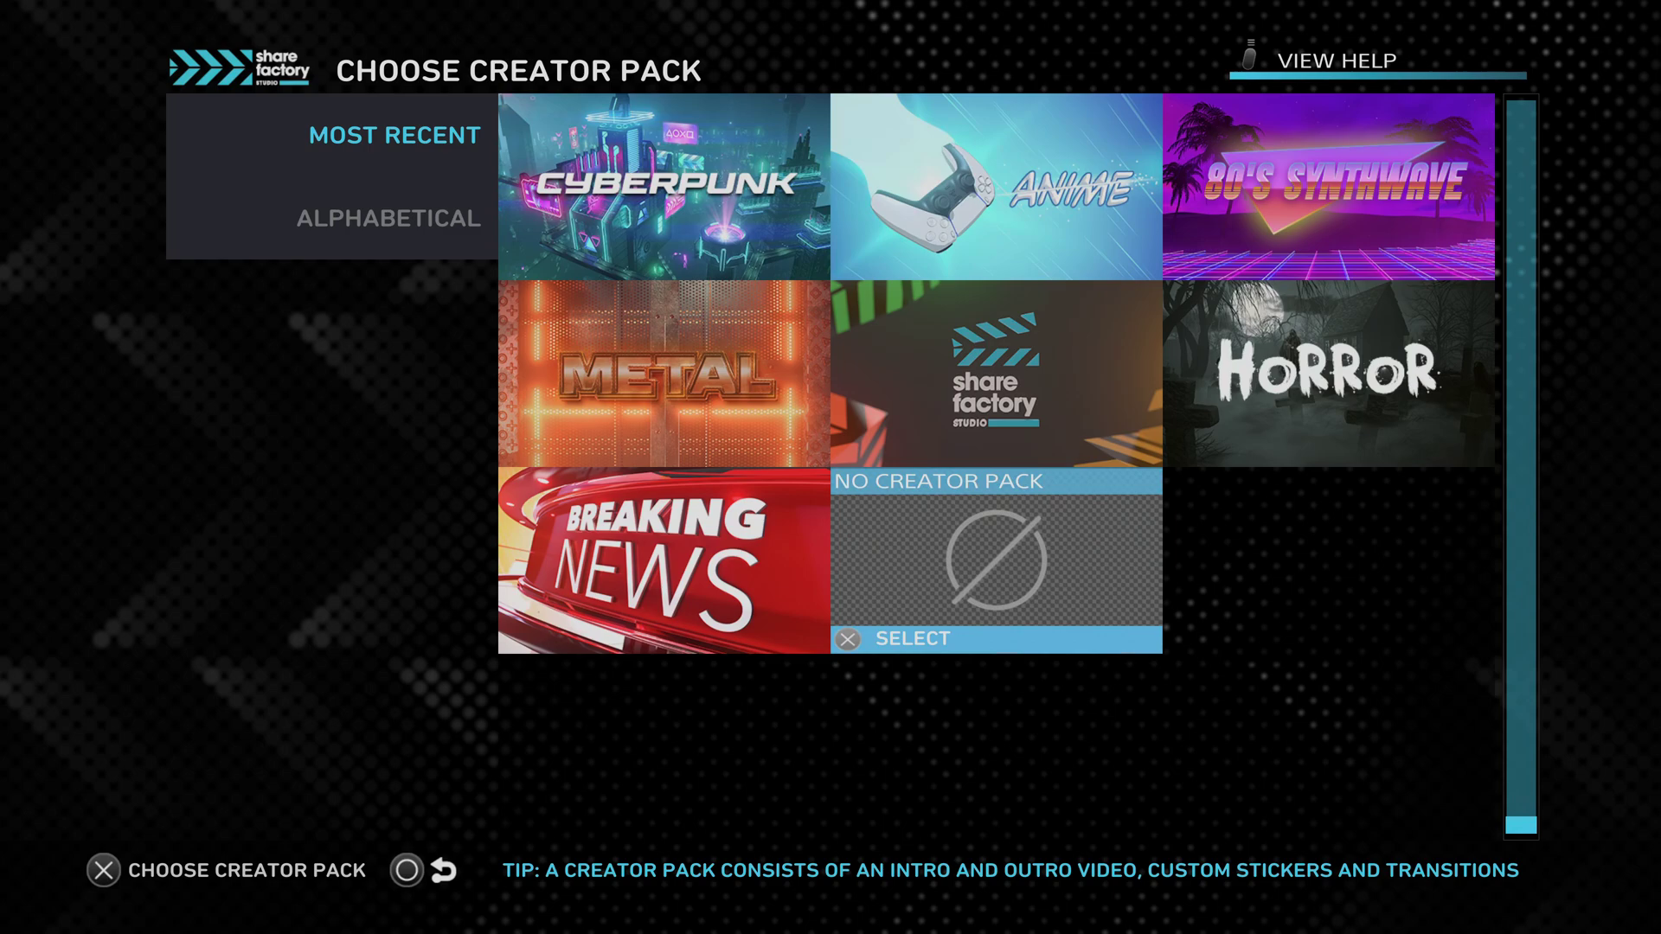
pyautogui.press('Left')
pyautogui.press('Up')
pyautogui.press('Up')
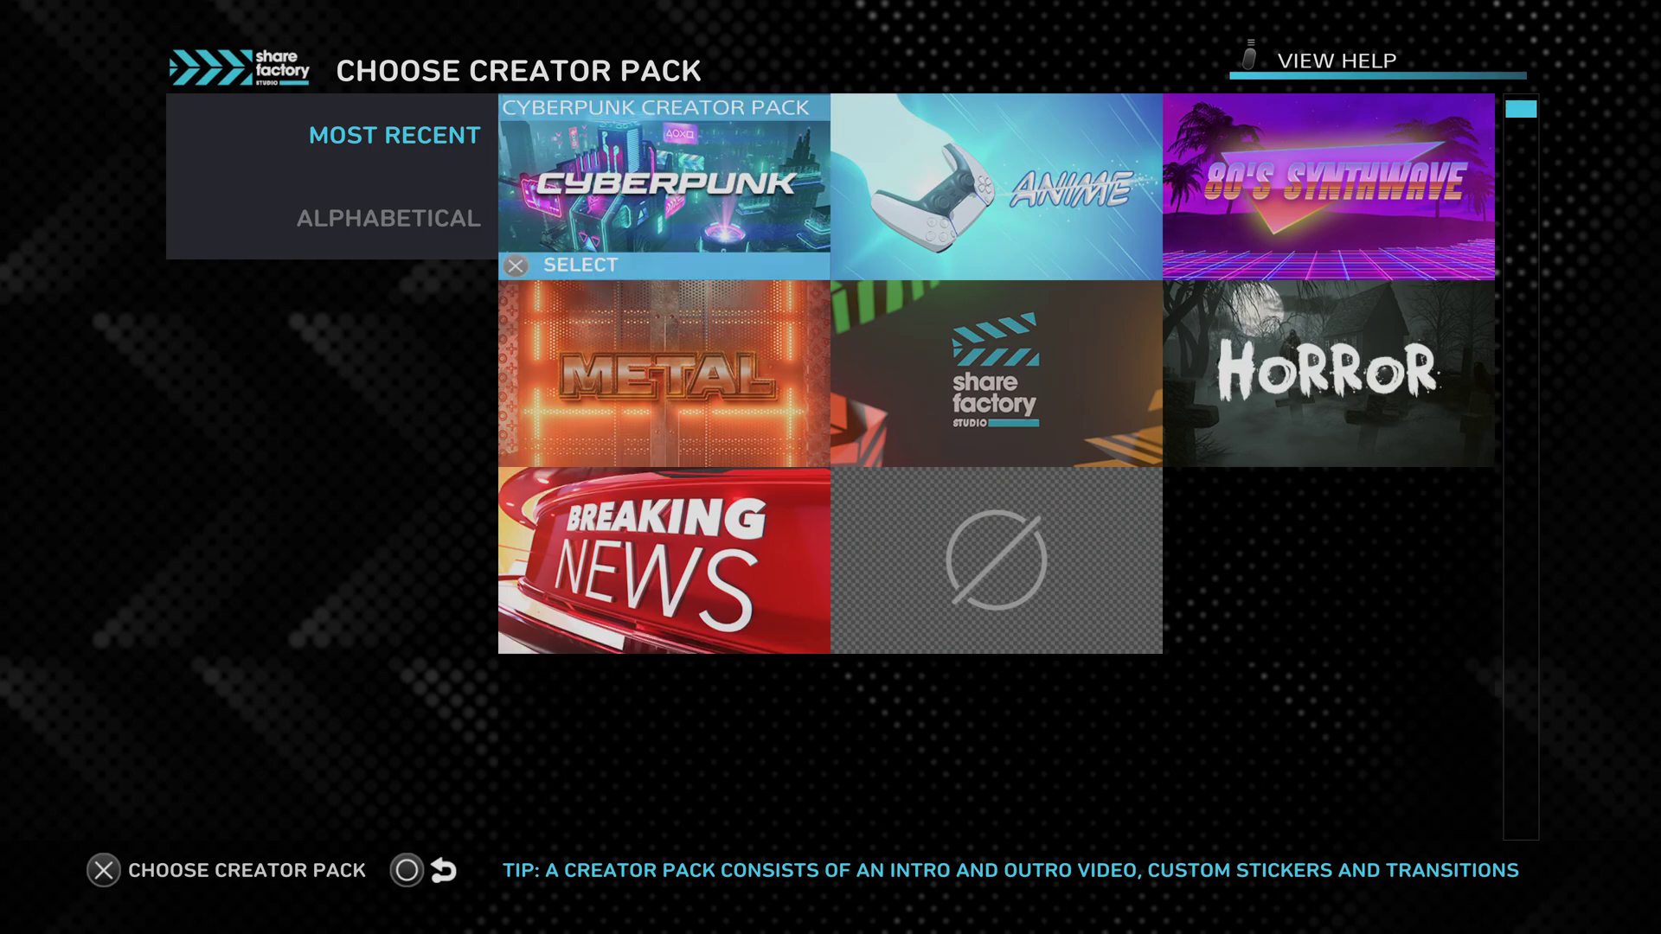
pyautogui.press('Down')
pyautogui.press('Up')
# Choose the Anime creator pack for the new project.
pyautogui.press('Right')
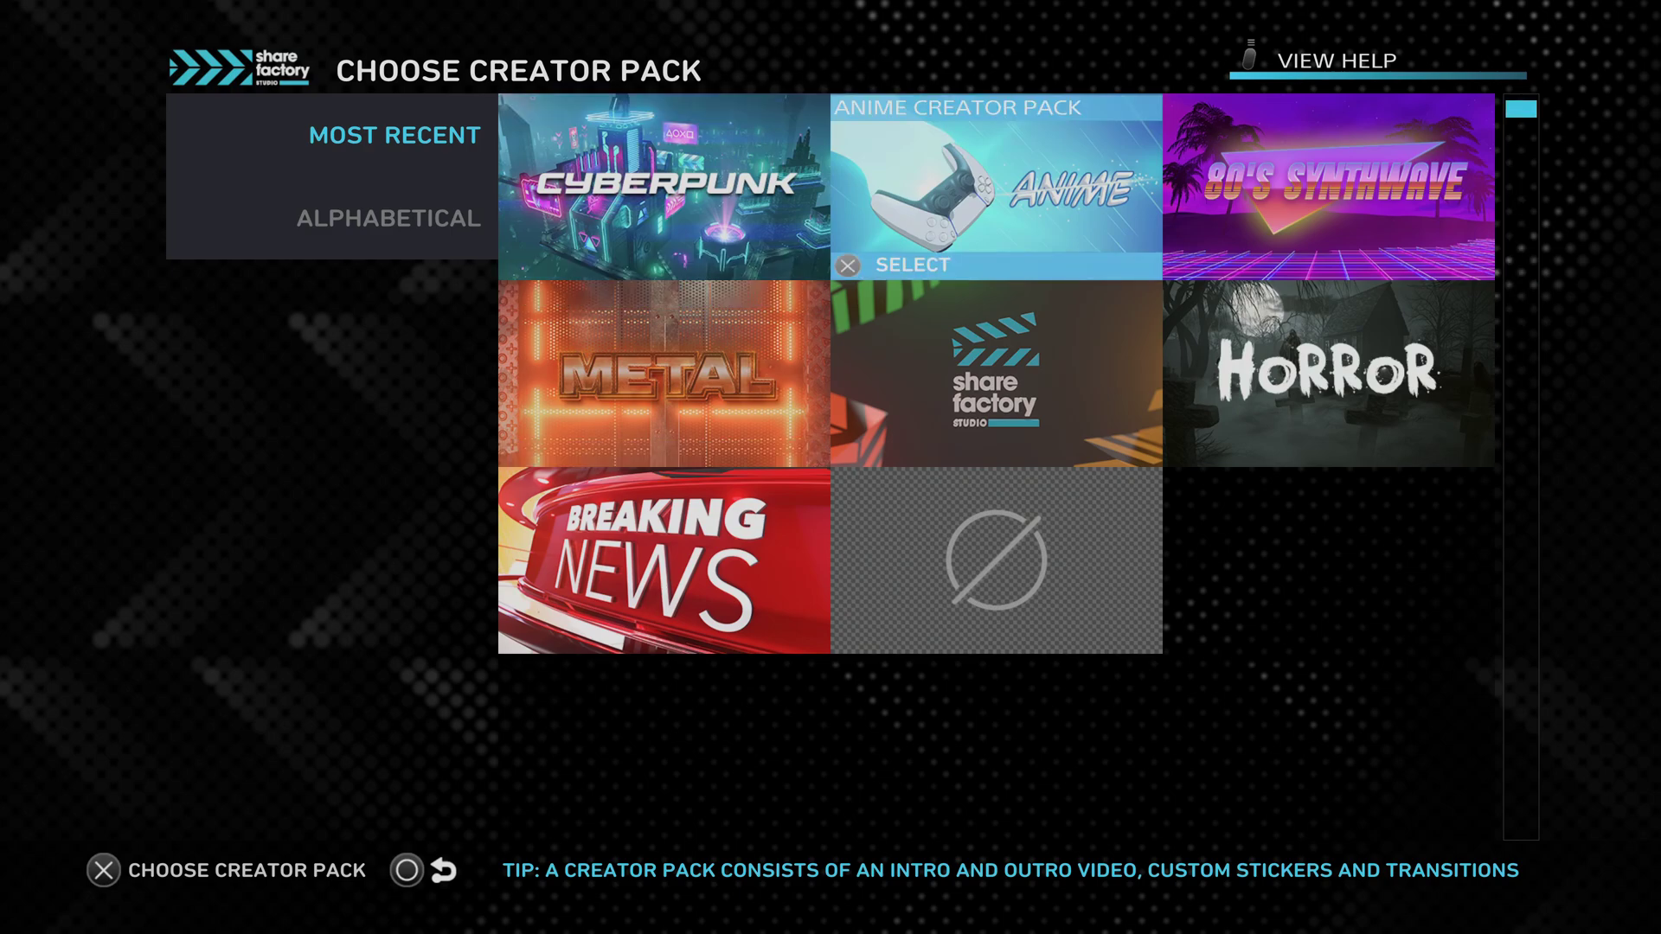
pyautogui.press('Left')
pyautogui.press('Right')
pyautogui.press('Return')
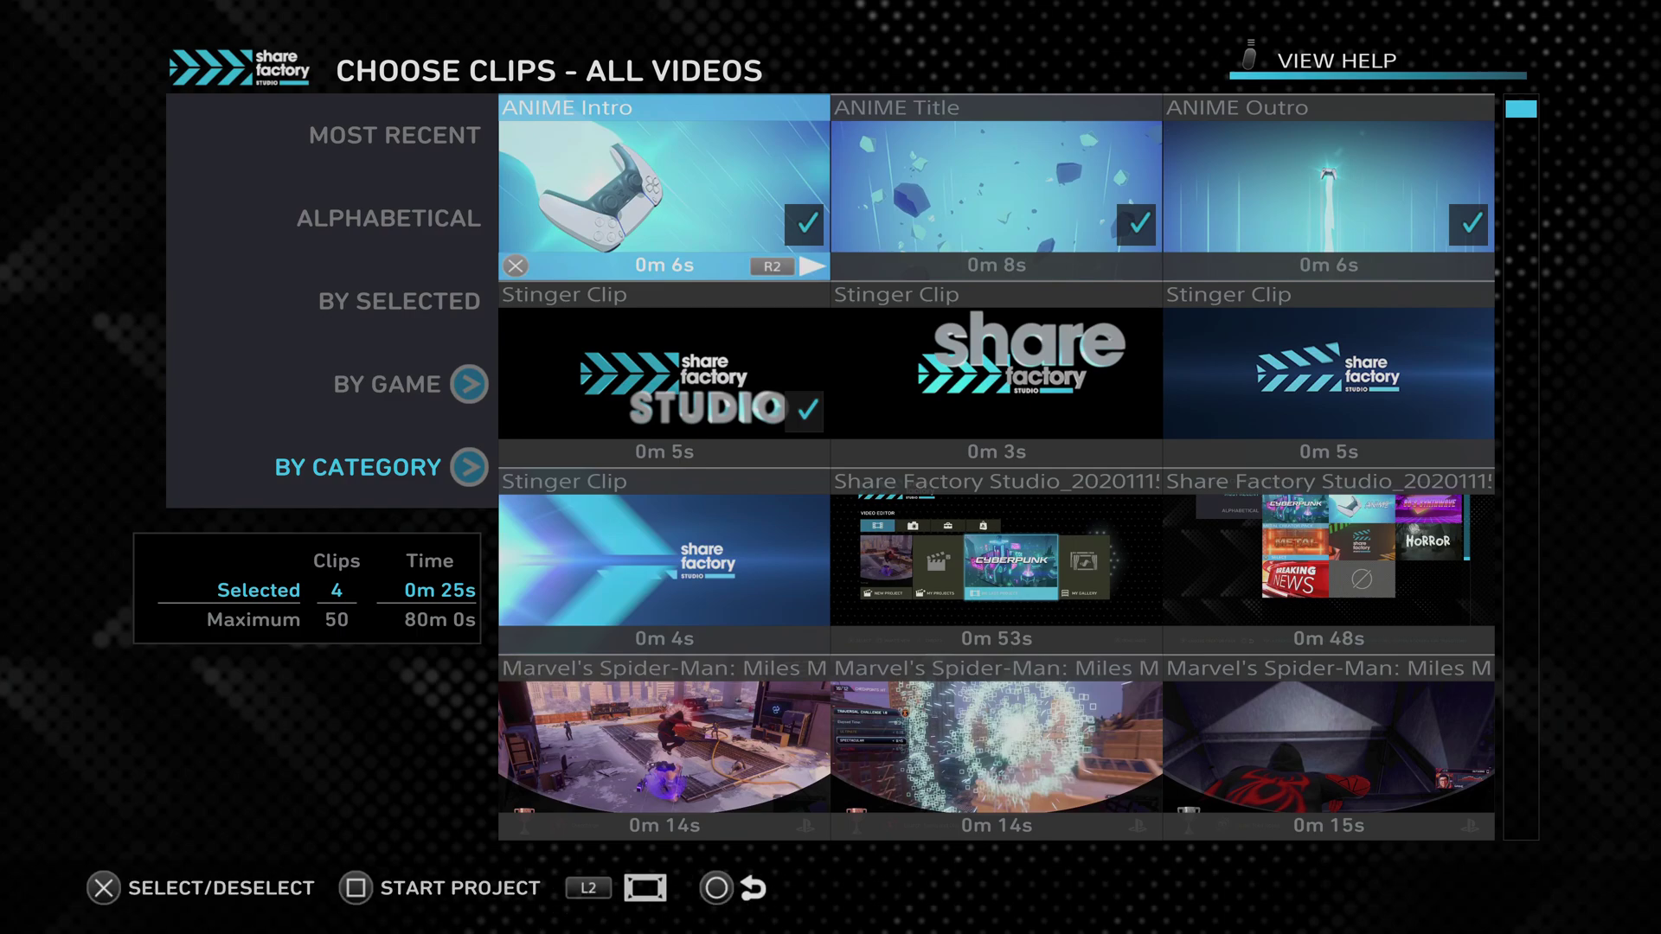
# Preview the ANIME Intro clip in the list of all videos.
pyautogui.press('Down')
pyautogui.press('Down')
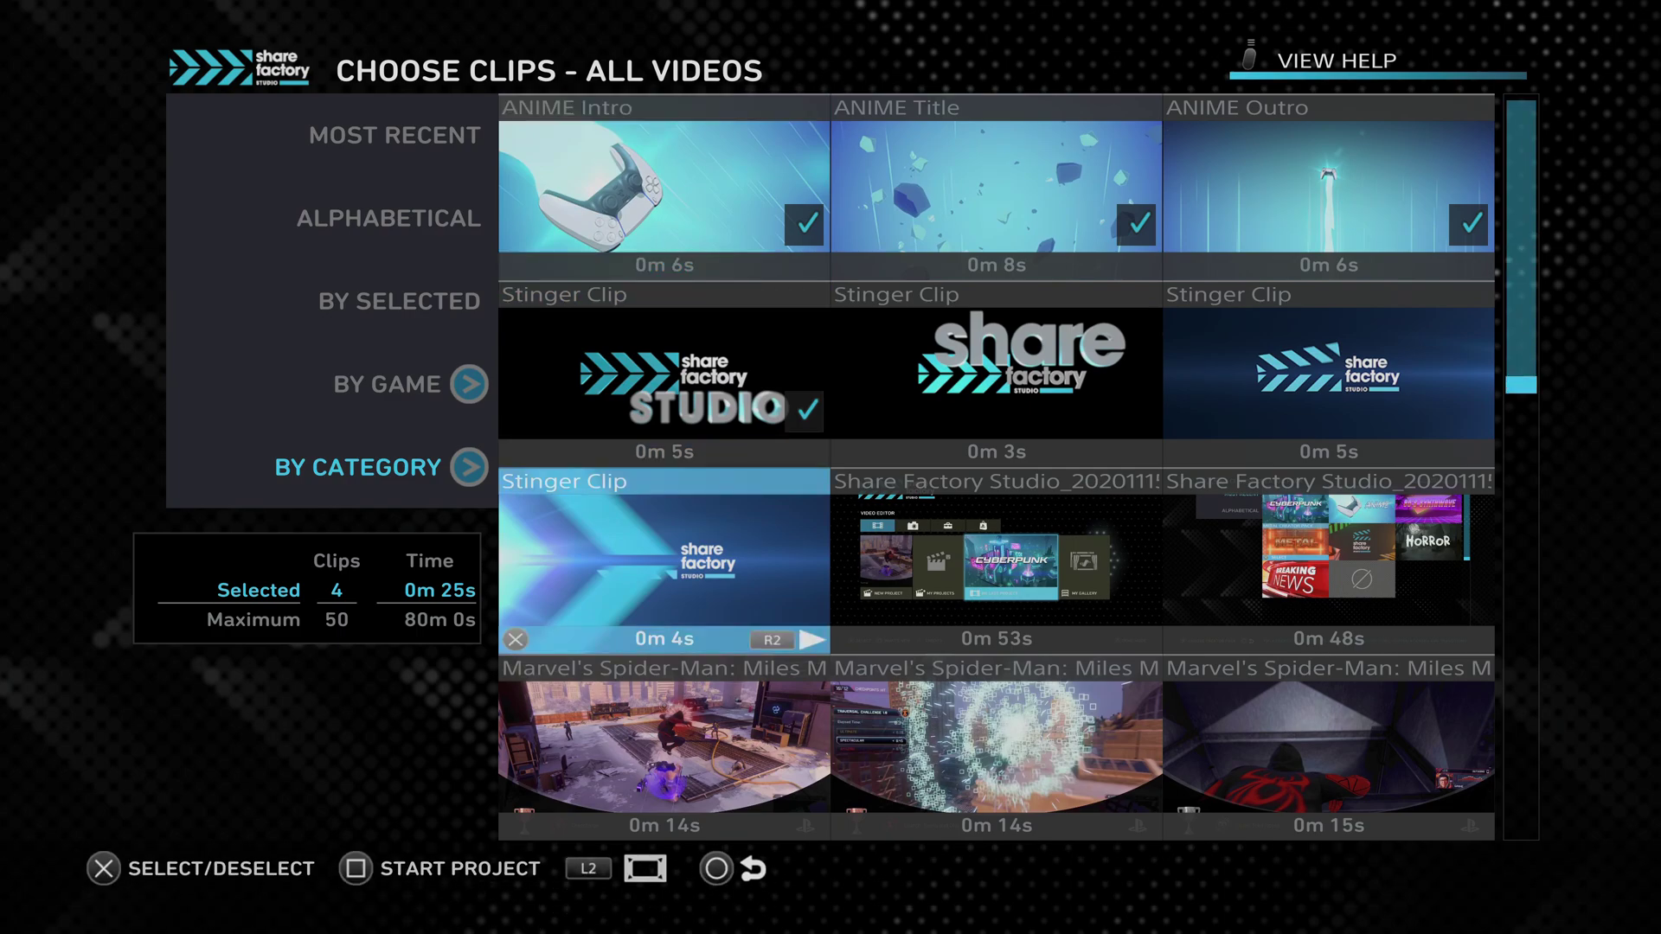
pyautogui.press('Up')
pyautogui.press('Up')
pyautogui.press('space')
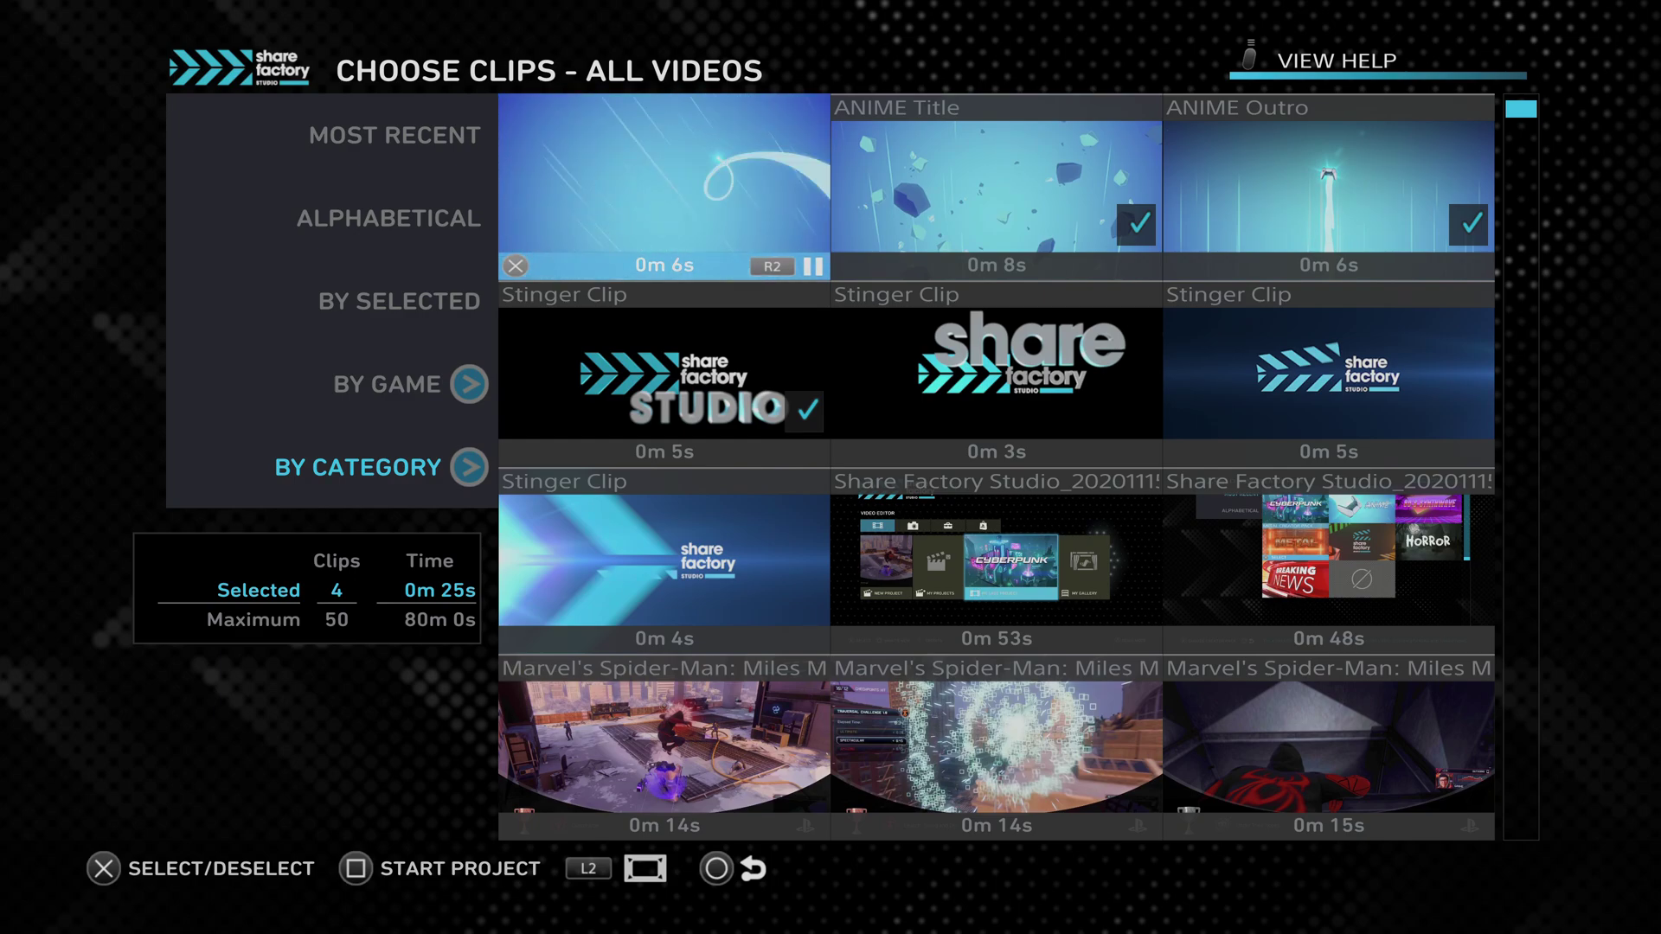
pyautogui.press('Right')
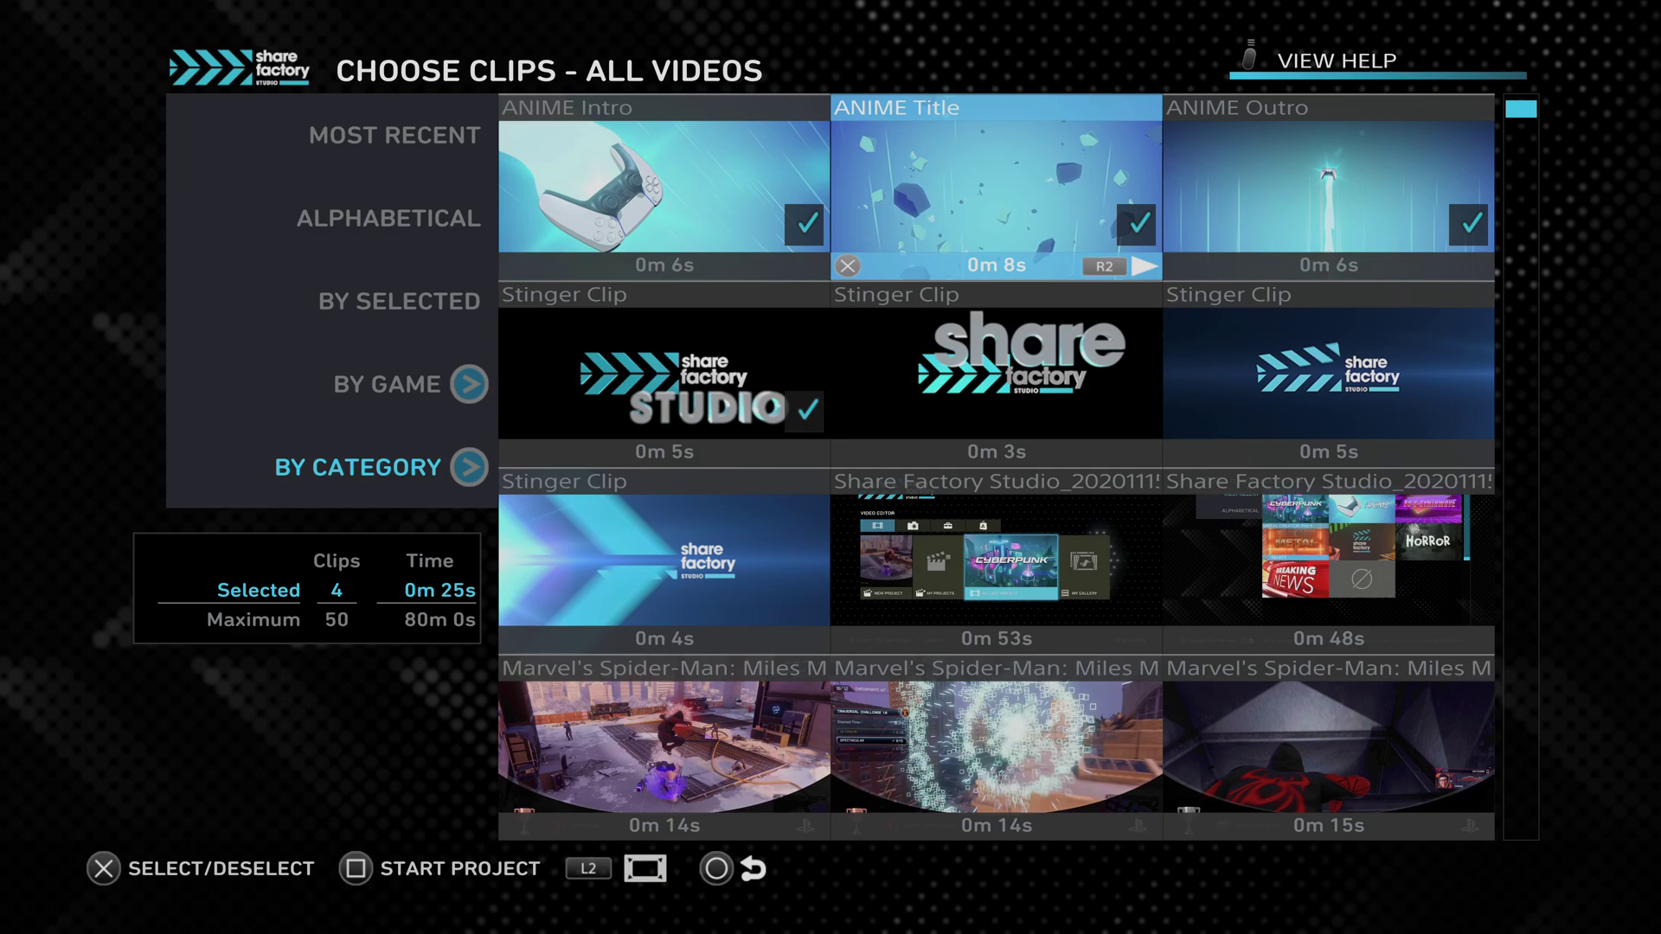
# Deselect the ANIME Title and ANIME Outro clips.
pyautogui.press('Down')
pyautogui.press('Up')
pyautogui.press('Left')
pyautogui.press('Right')
pyautogui.press('Left')
pyautogui.press('Right')
pyautogui.press('Return')
pyautogui.press('Right')
pyautogui.press('Return')
# Deselect the preselected 5-second Share Factory Studio stinger clip below the ANIME Intro.
pyautogui.press('Down')
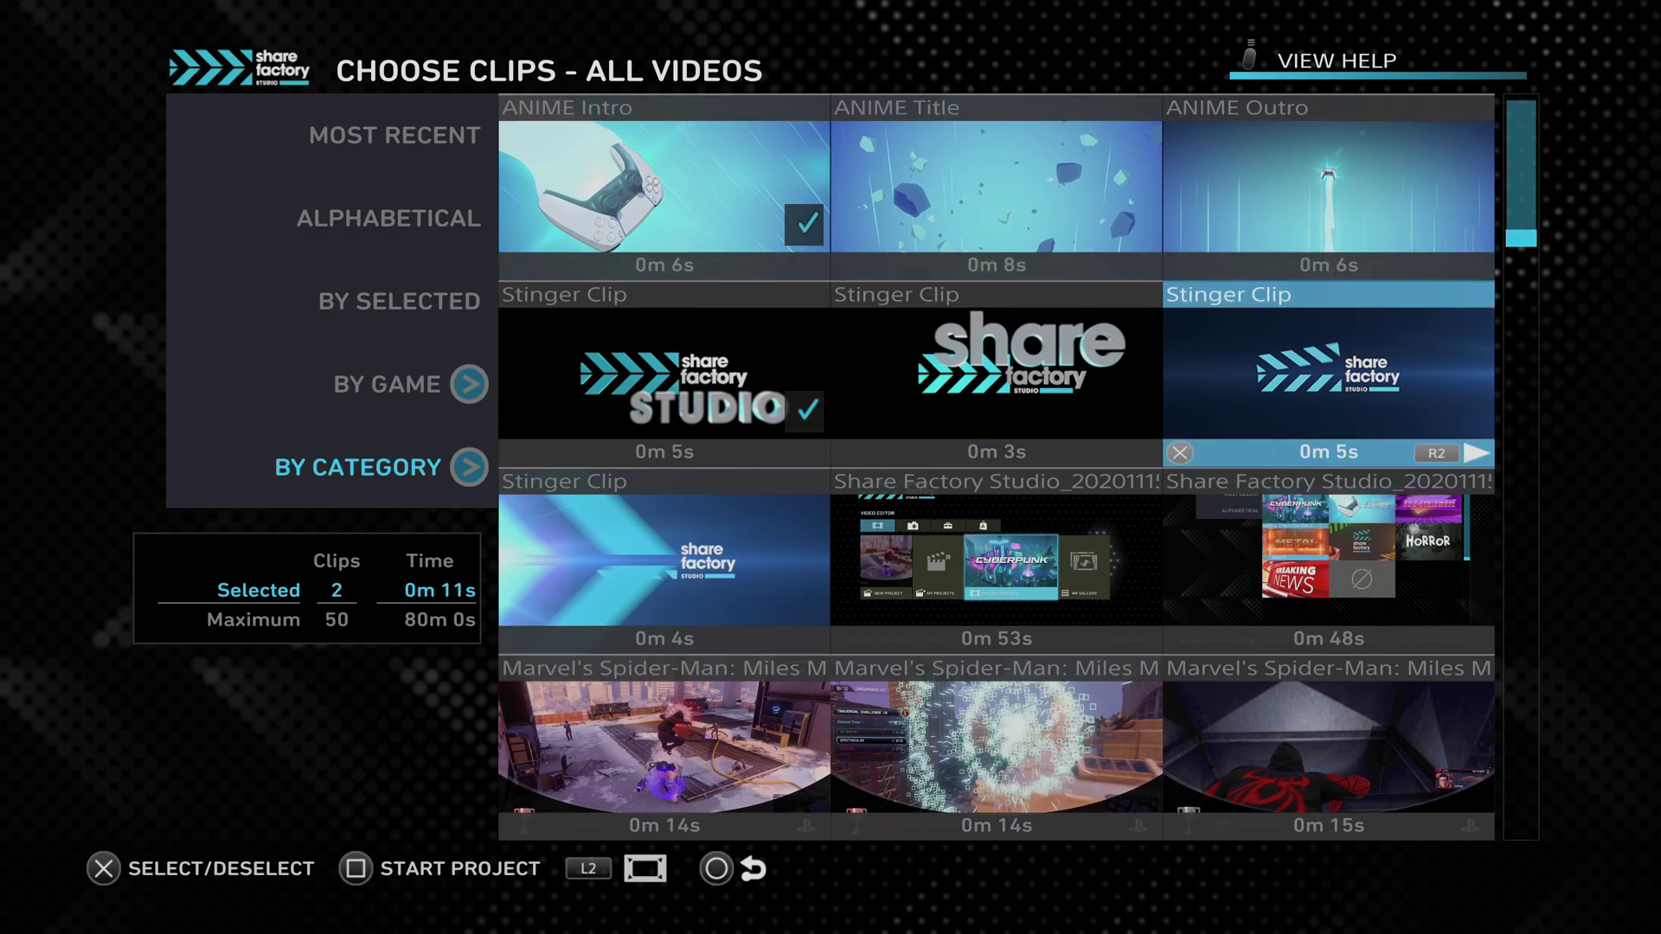
pyautogui.press('Left')
pyautogui.press('Left')
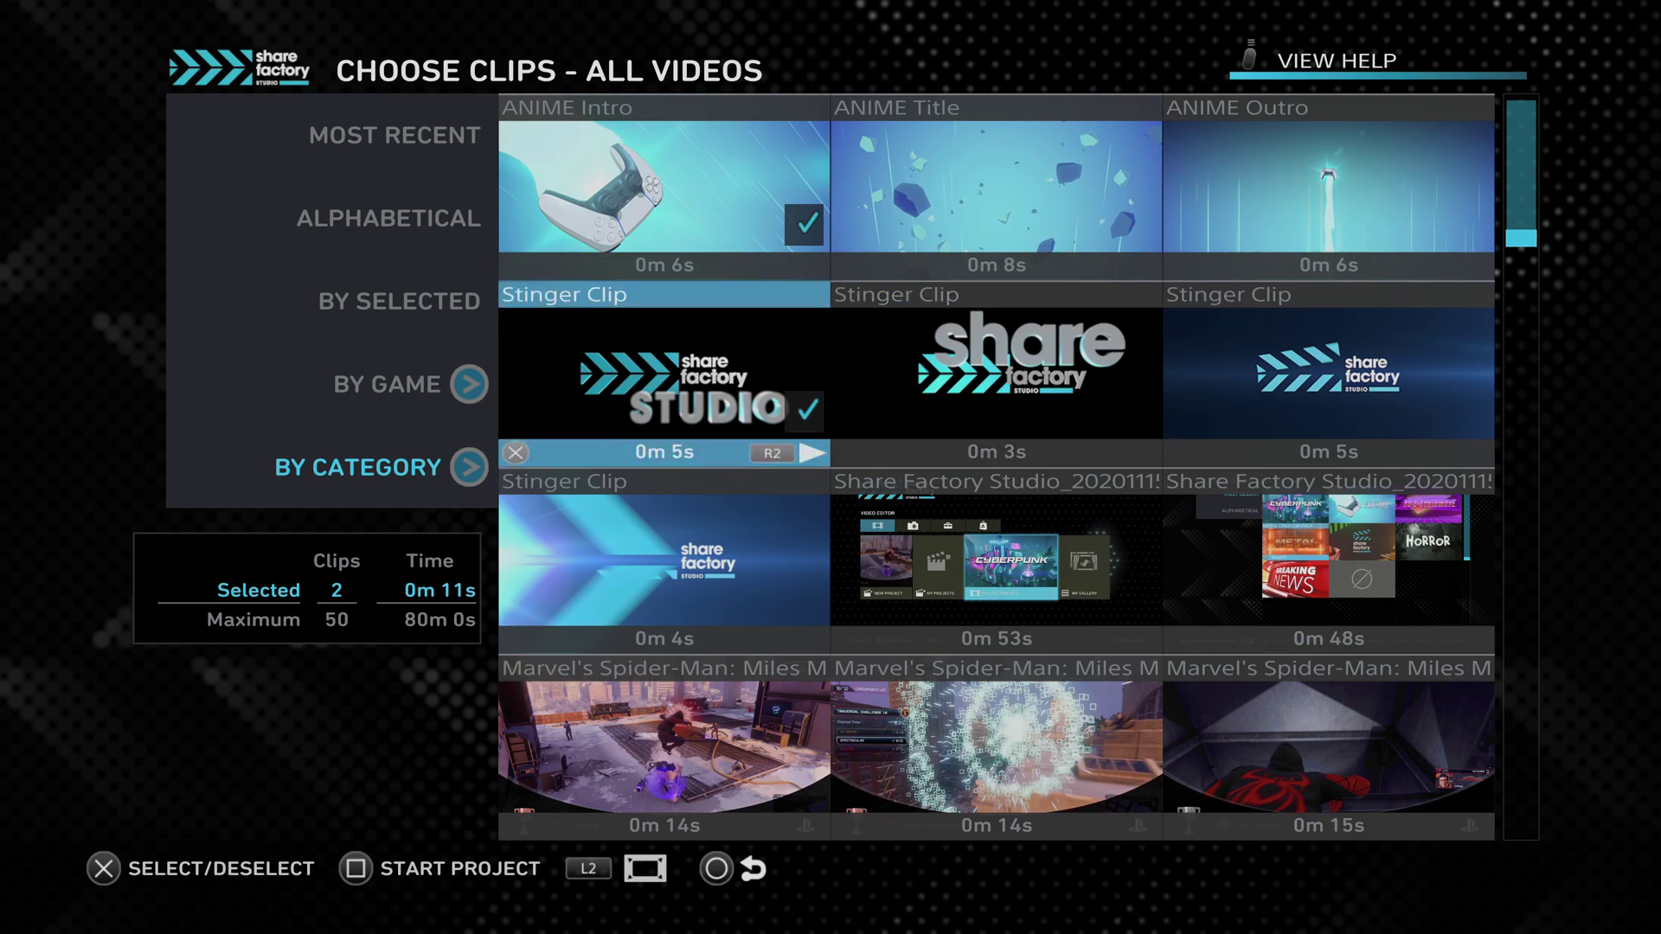
pyautogui.press('Down')
pyautogui.press('Down')
pyautogui.press('Down')
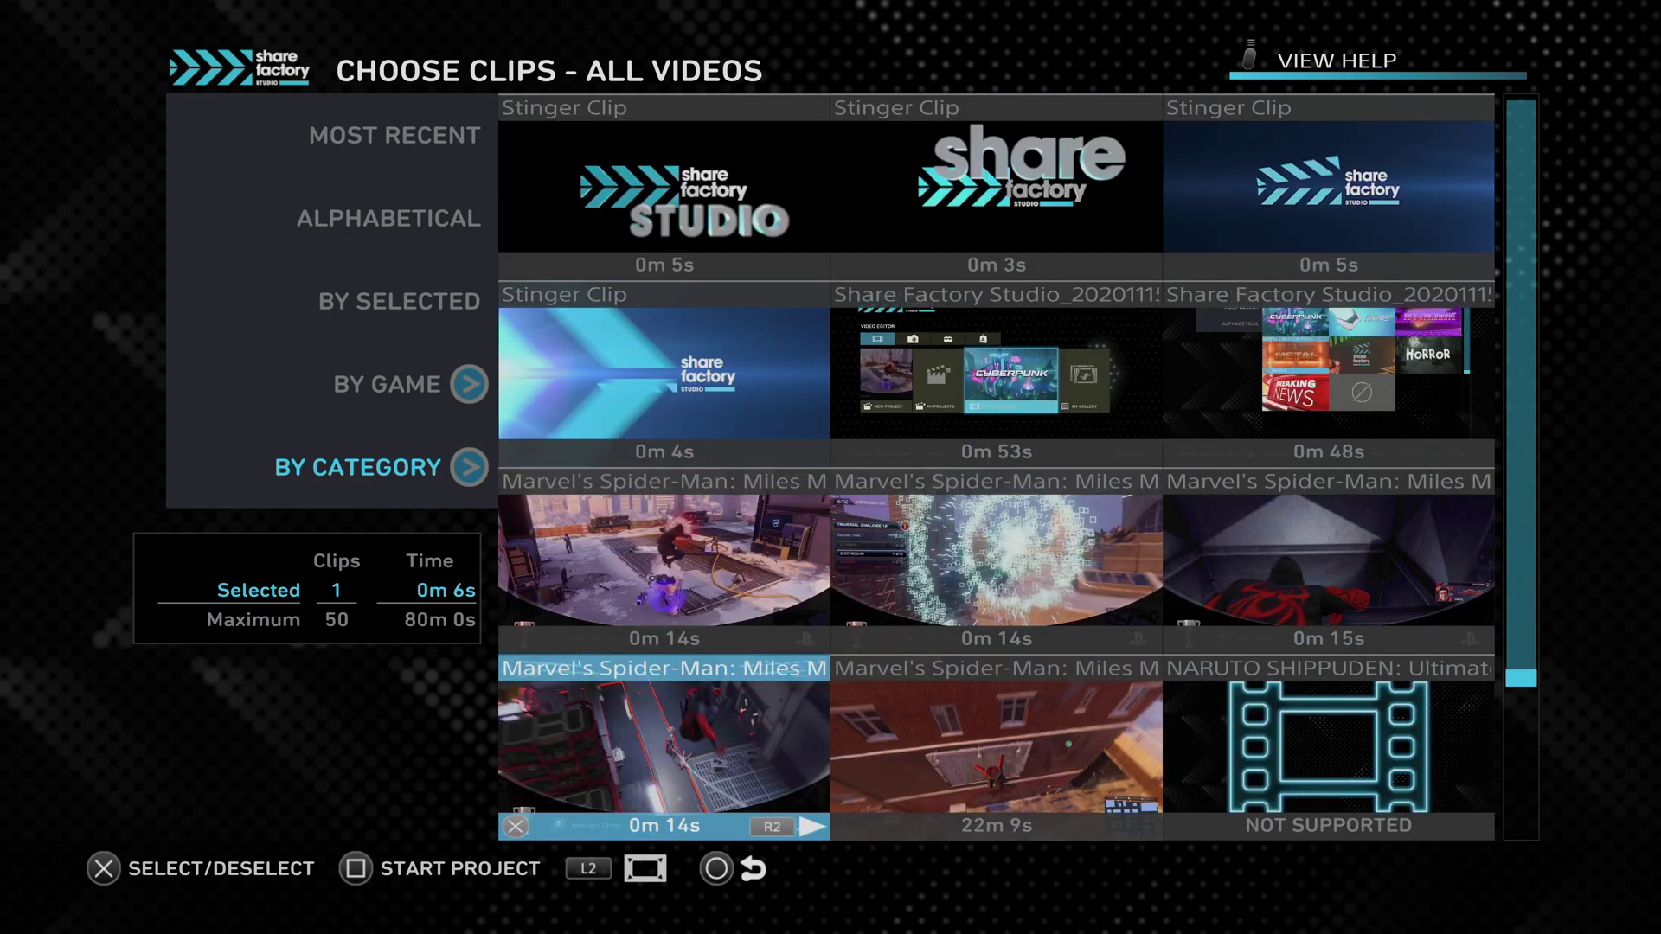
# Filter the clip list by game to show only Fortnite videos.
pyautogui.press('Up')
pyautogui.press('Up')
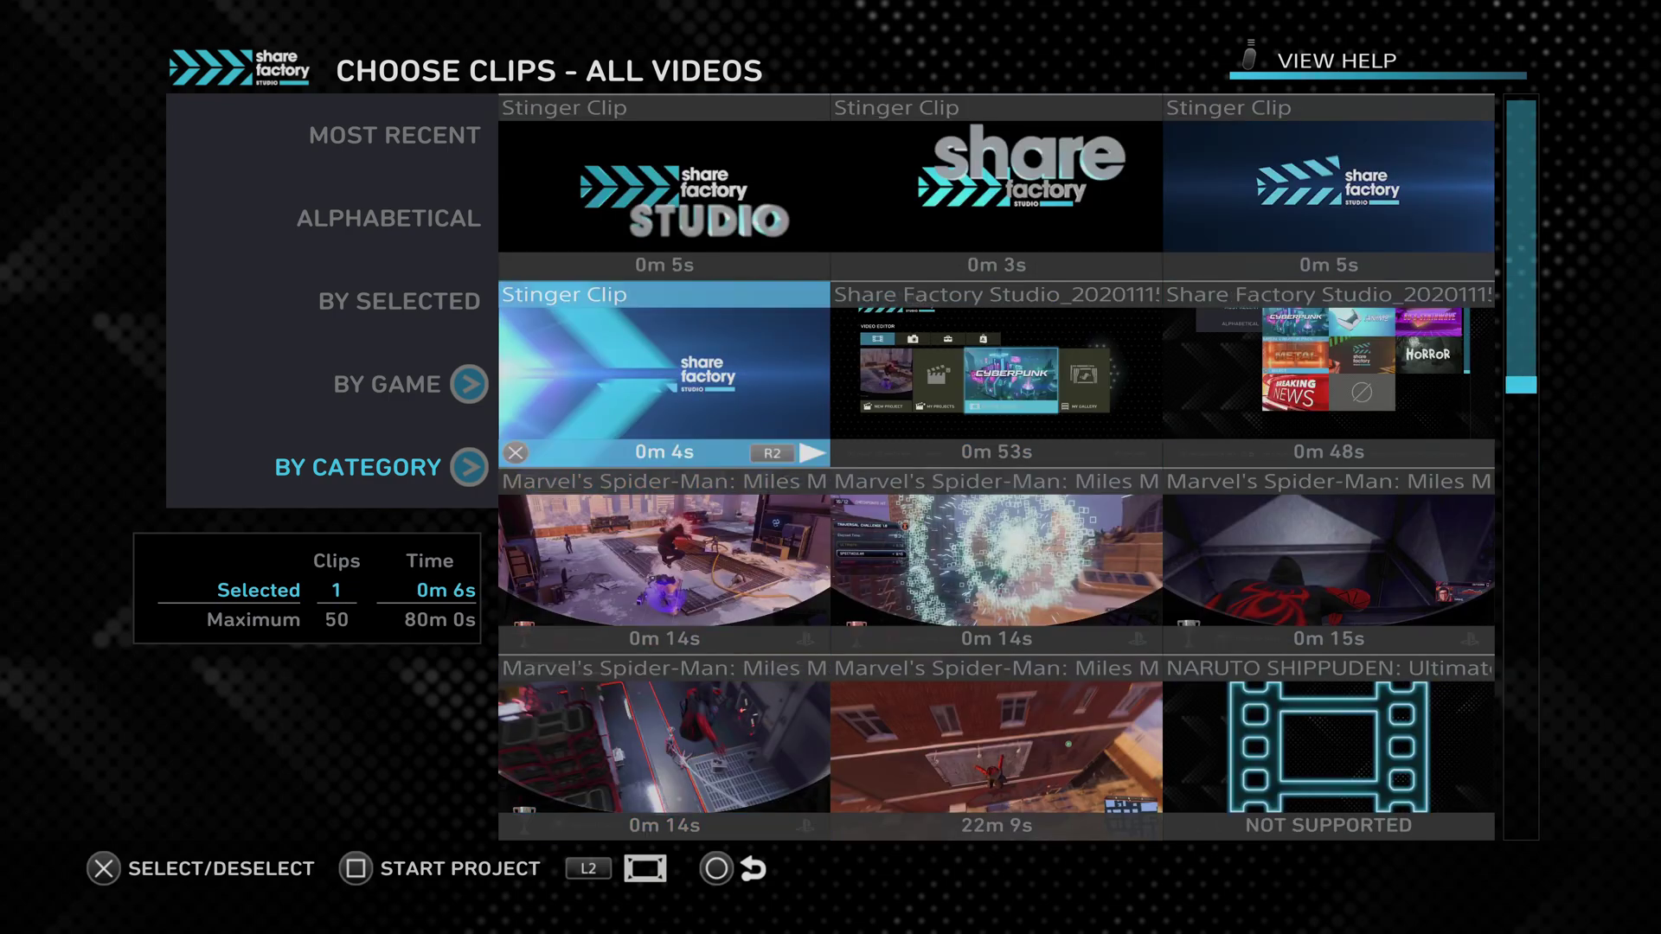
pyautogui.press('Left')
pyautogui.press('Up')
pyautogui.press('Up')
pyautogui.press('Up')
pyautogui.press('Up')
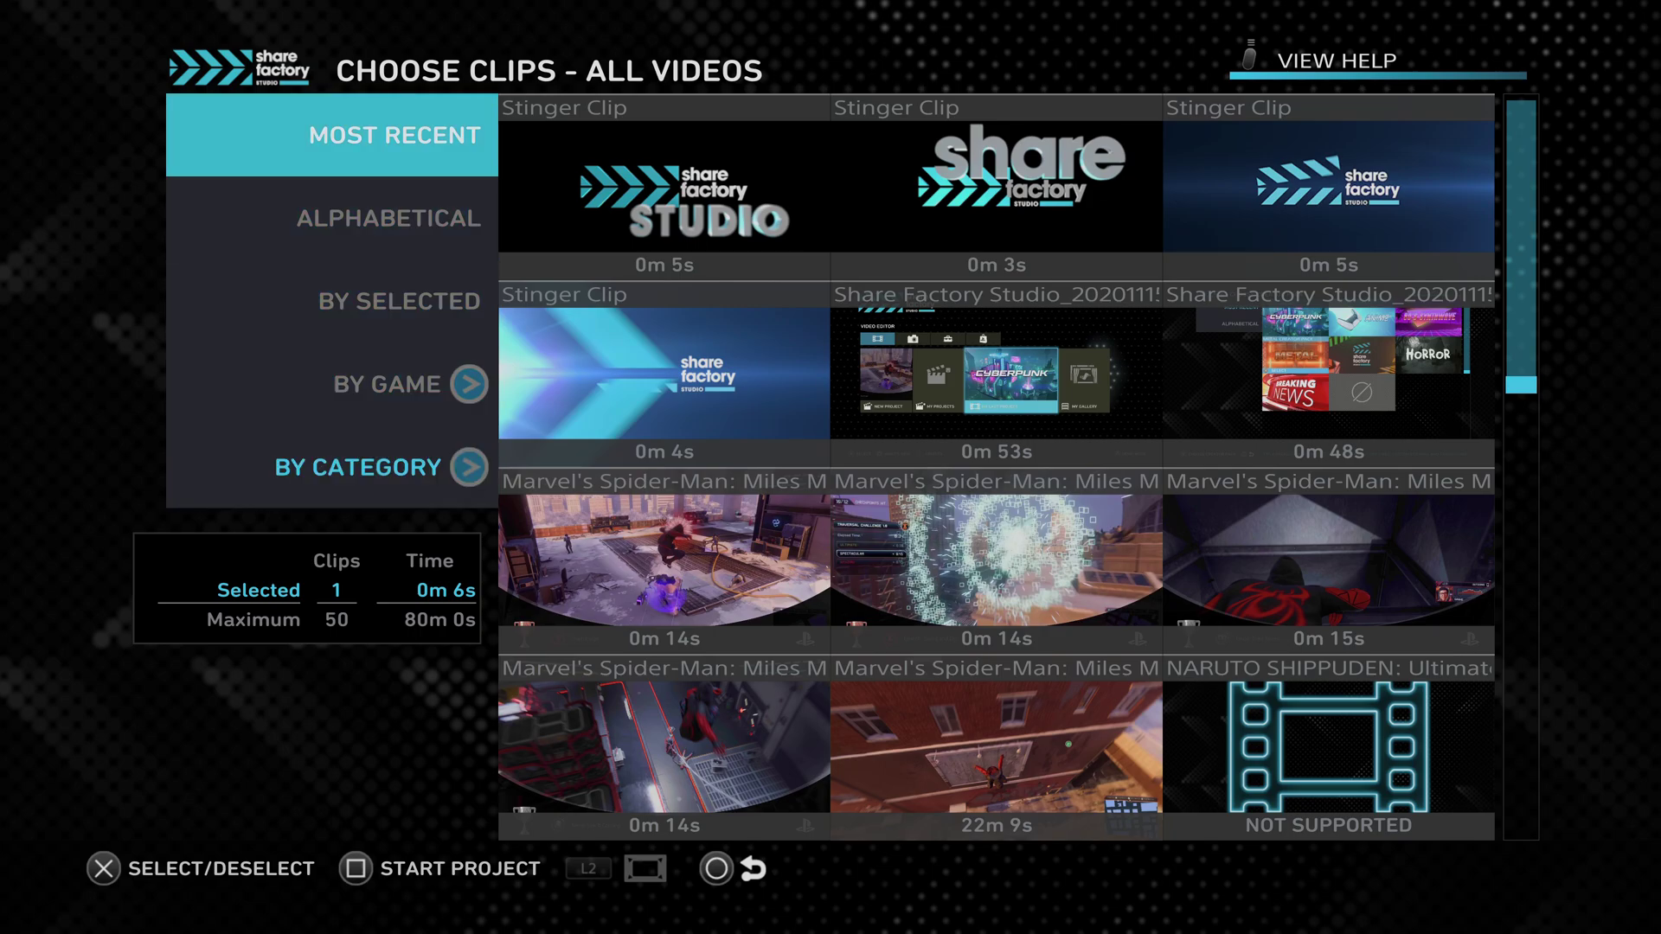
pyautogui.press('Down')
pyautogui.press('Down')
pyautogui.press('Down')
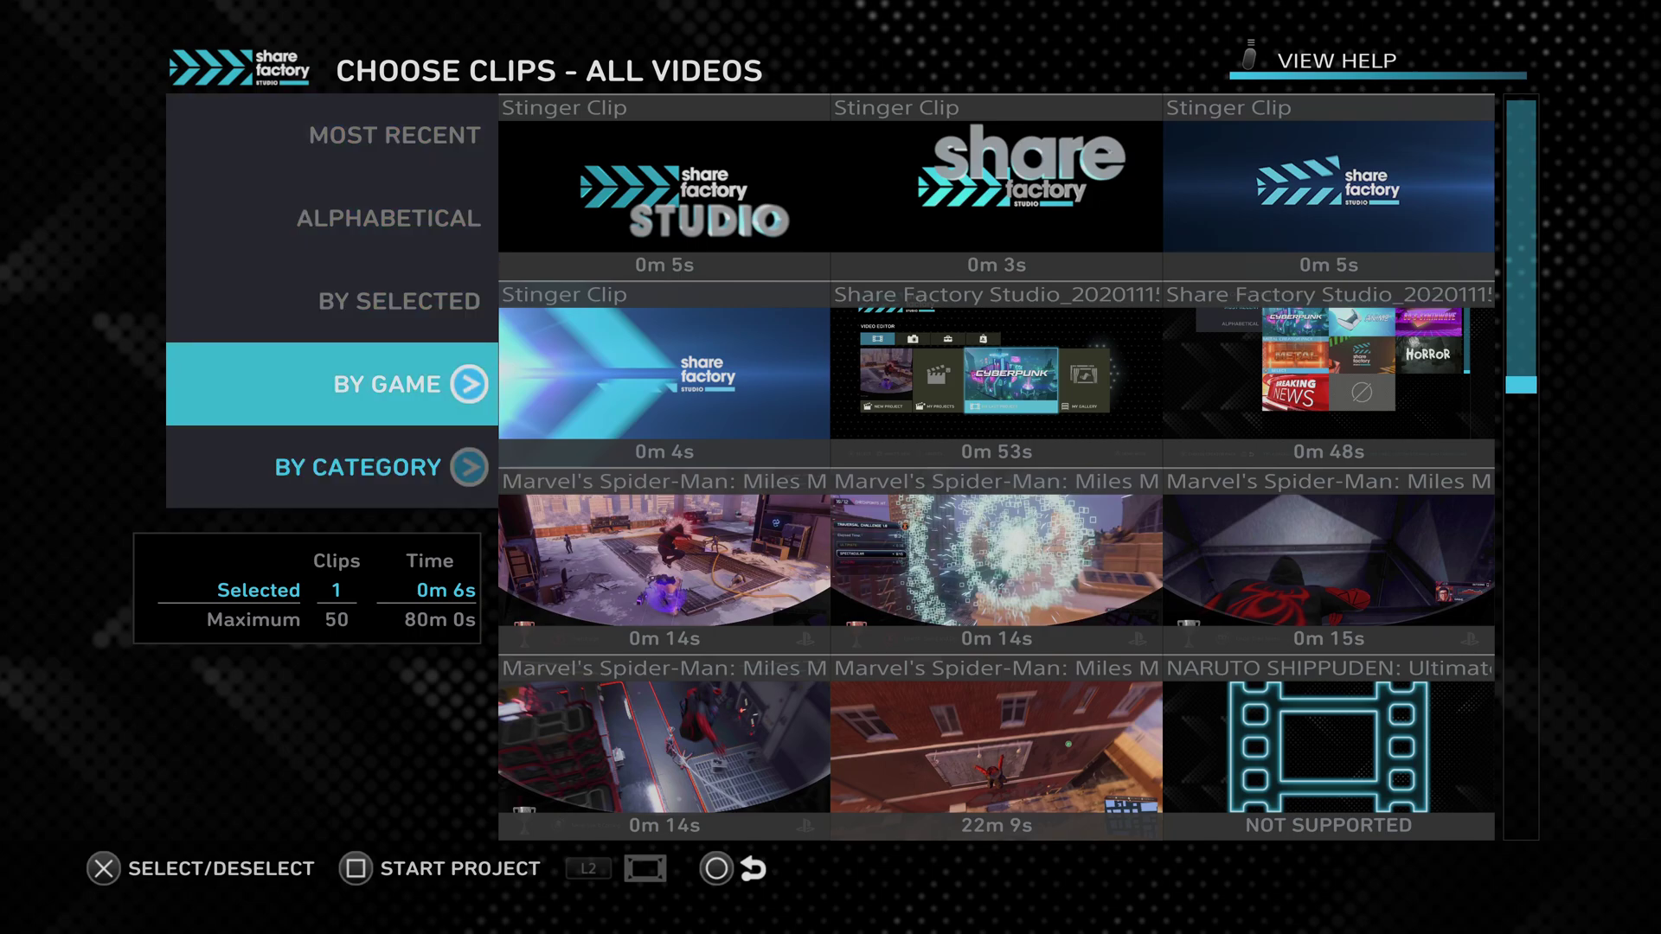
pyautogui.press('Right')
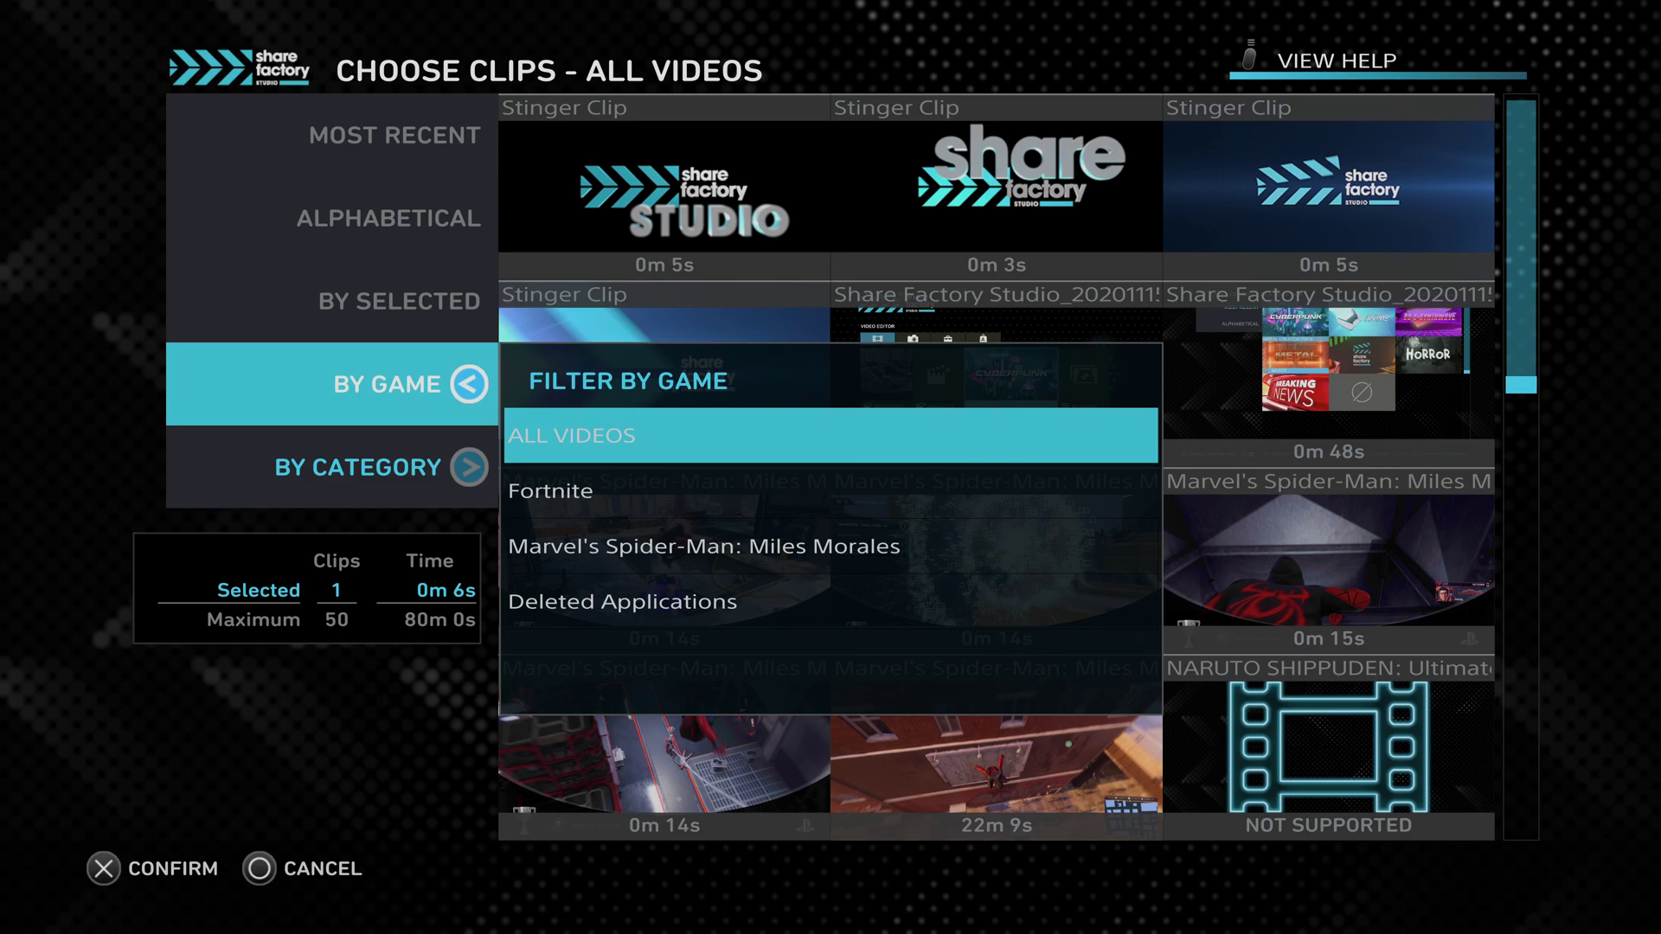
pyautogui.press('Down')
pyautogui.press('Down')
pyautogui.press('Down')
pyautogui.press('Up')
pyautogui.press('Up')
pyautogui.press('Down')
pyautogui.press('Up')
pyautogui.press('Return')
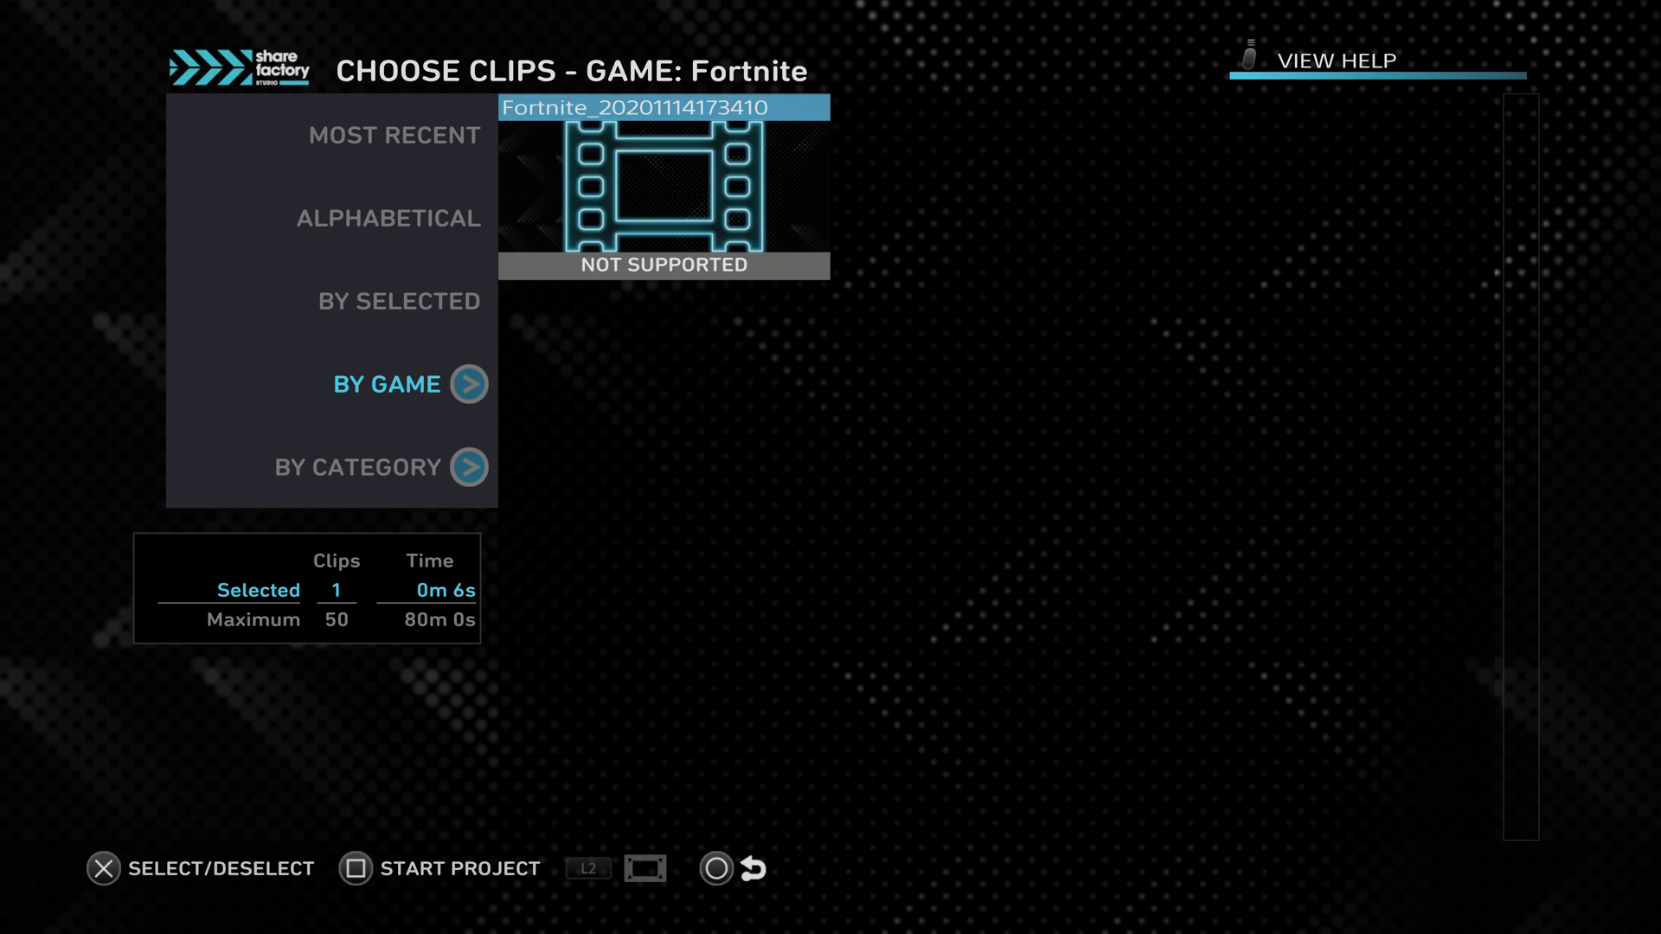
pyautogui.press('Left')
pyautogui.press('Return')
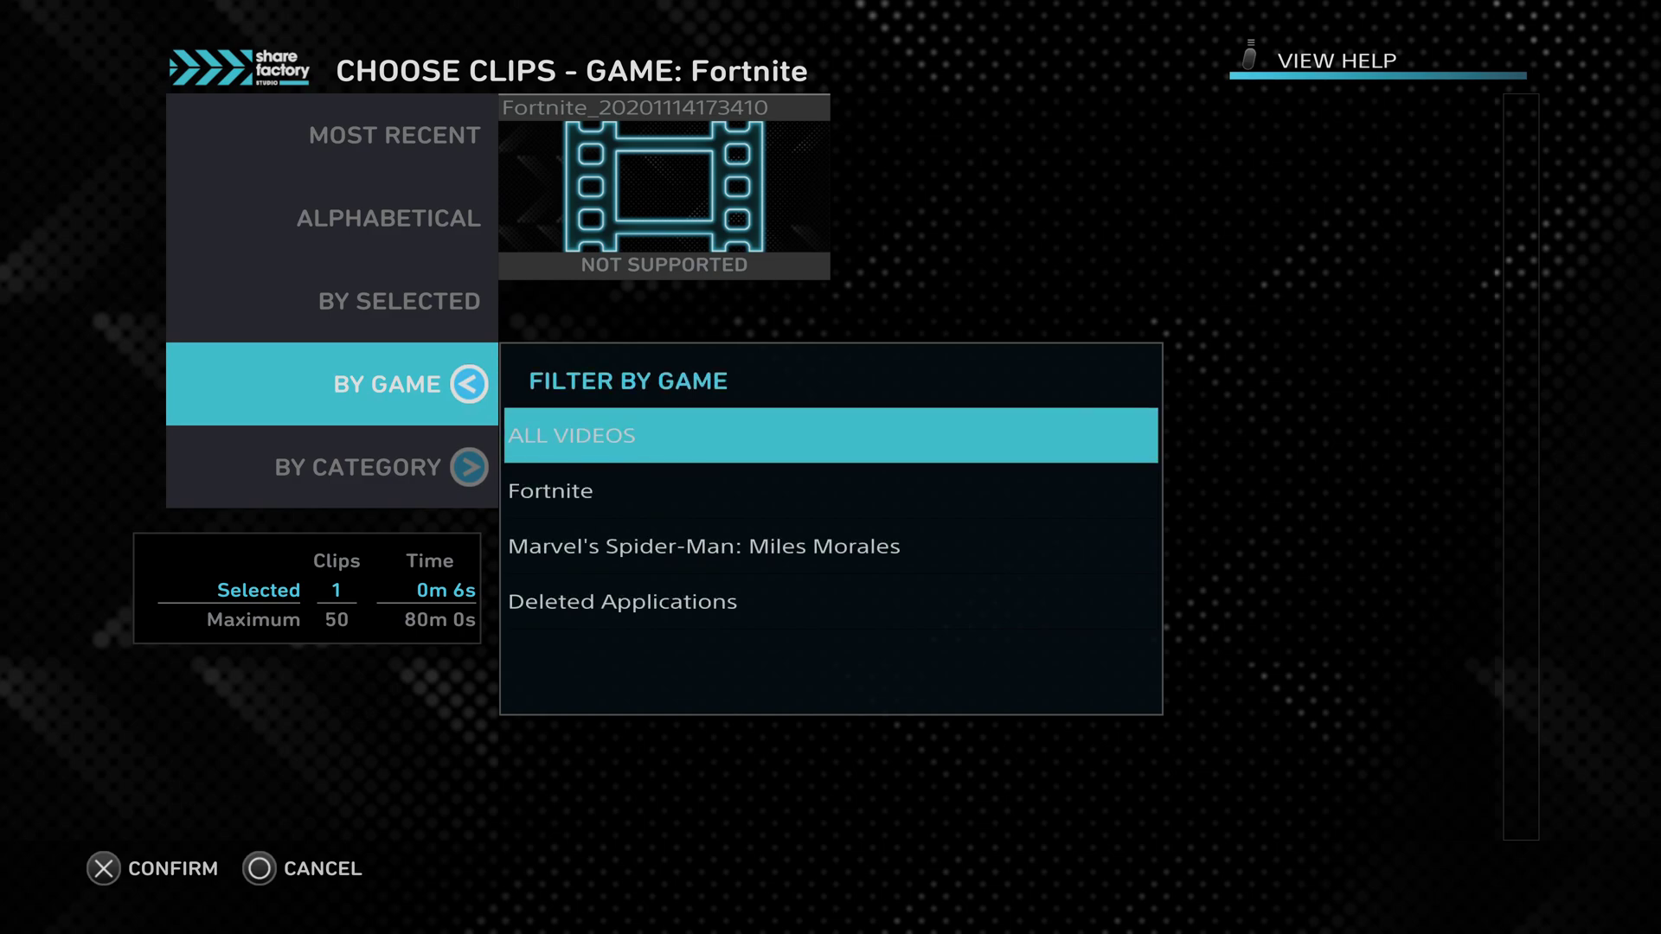
pyautogui.press('Escape')
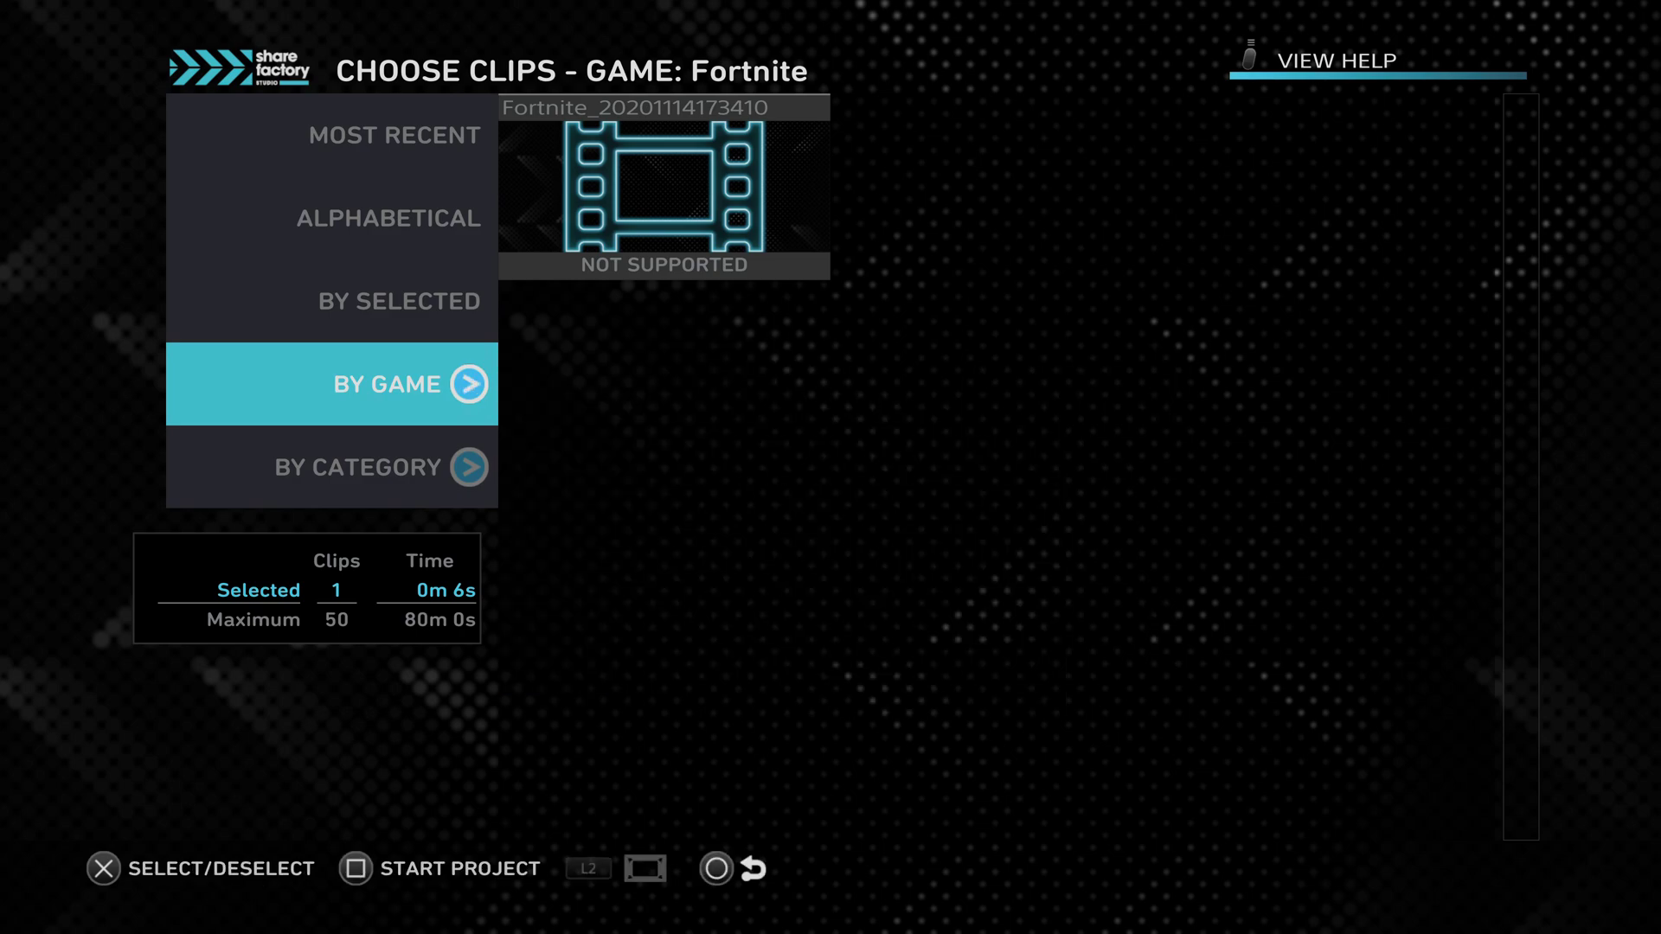
pyautogui.press('Return')
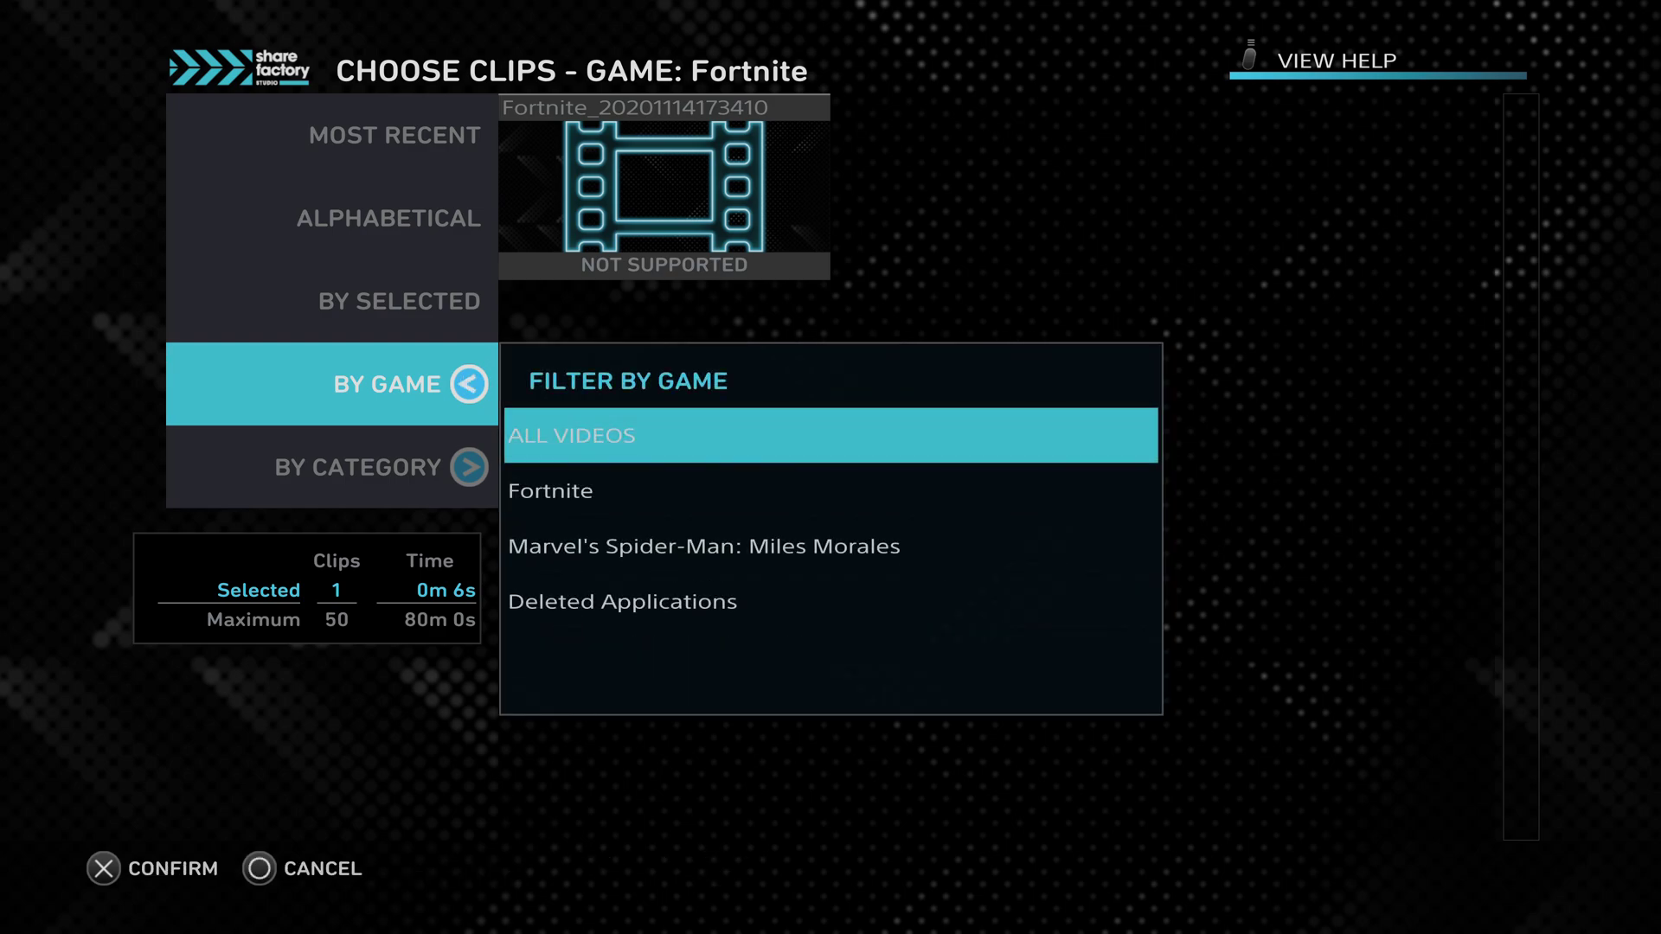
pyautogui.press('Escape')
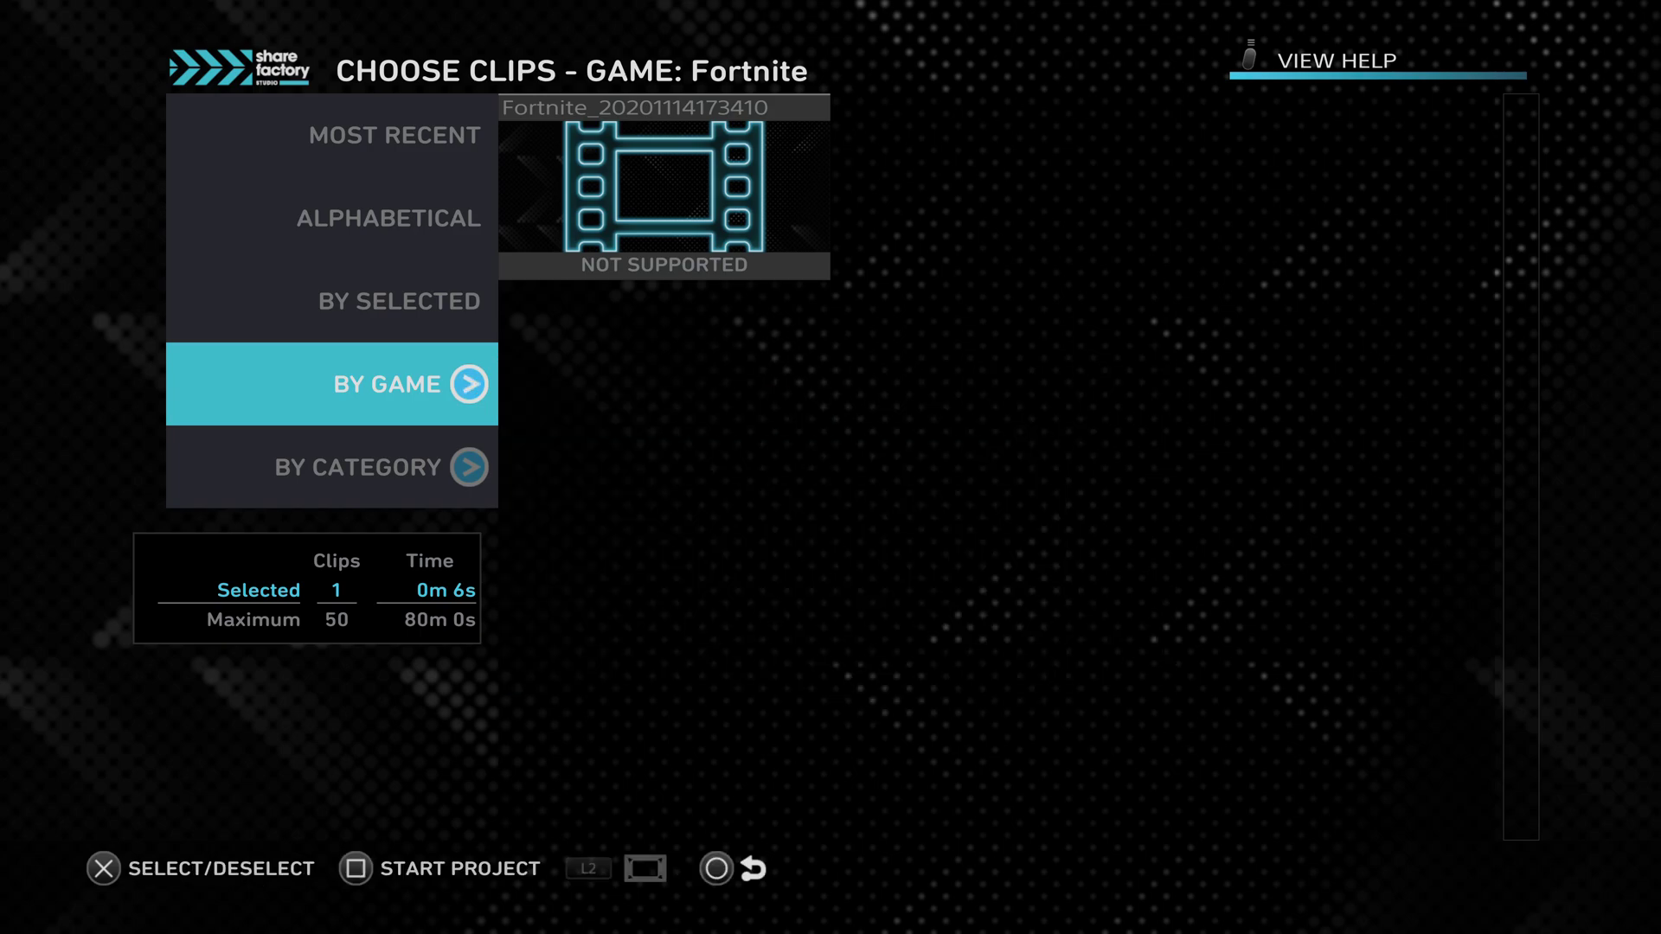
# Filter the clip list by game to show only Marvel's Spider-Man: Miles Morales videos.
pyautogui.press('Return')
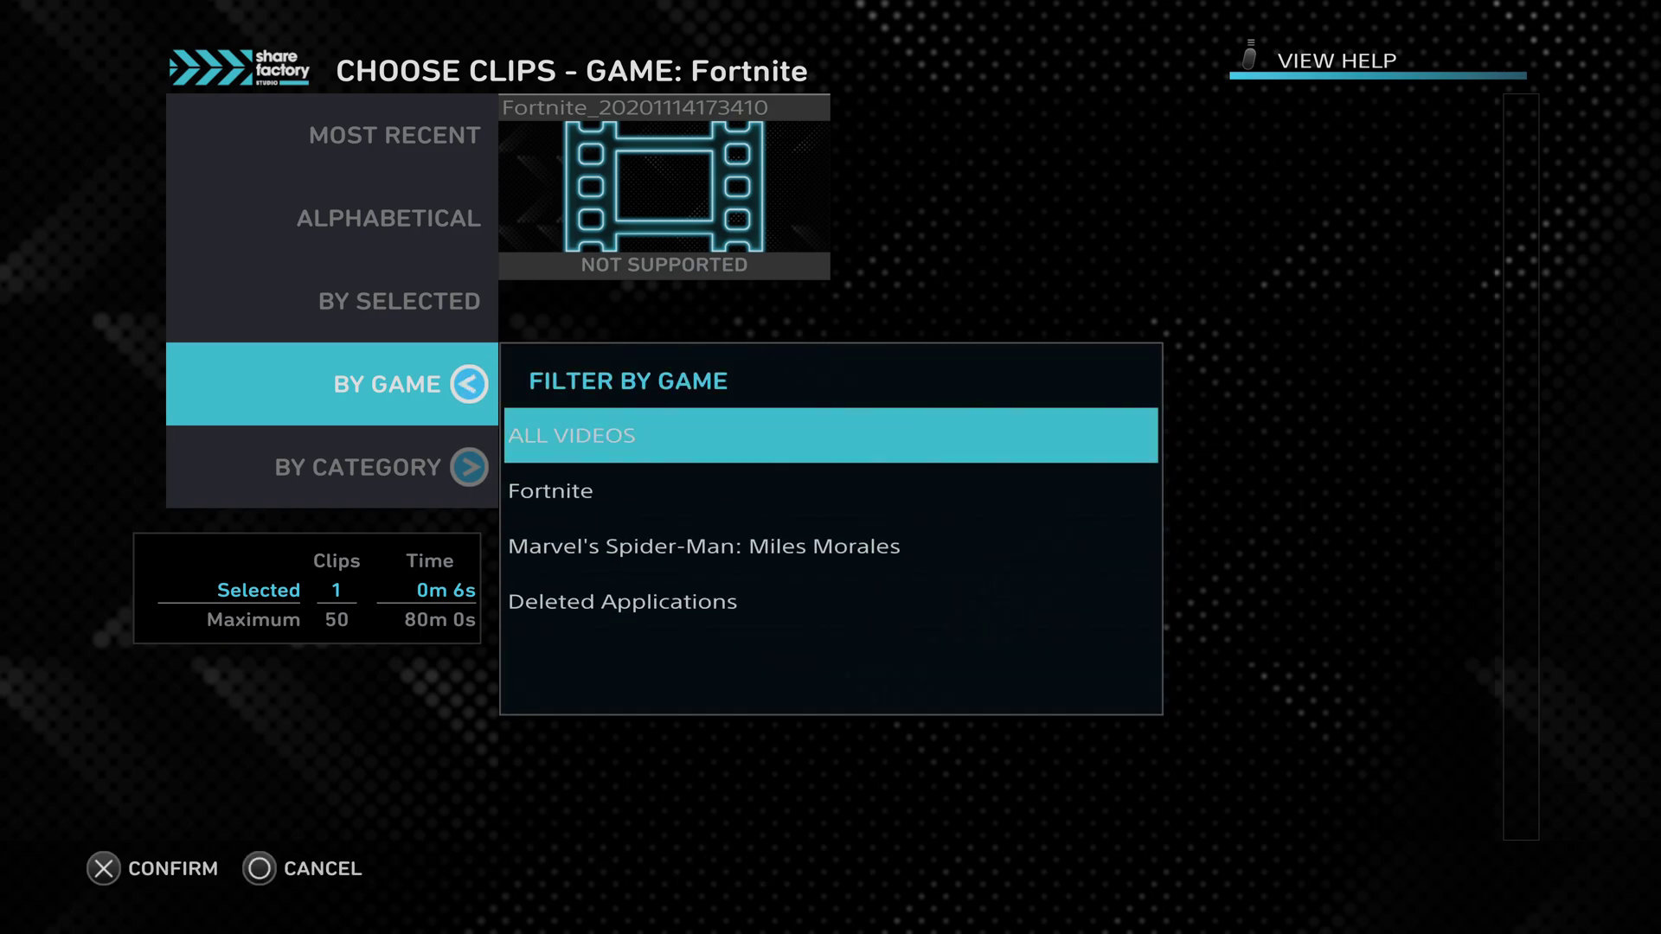
pyautogui.press('Down')
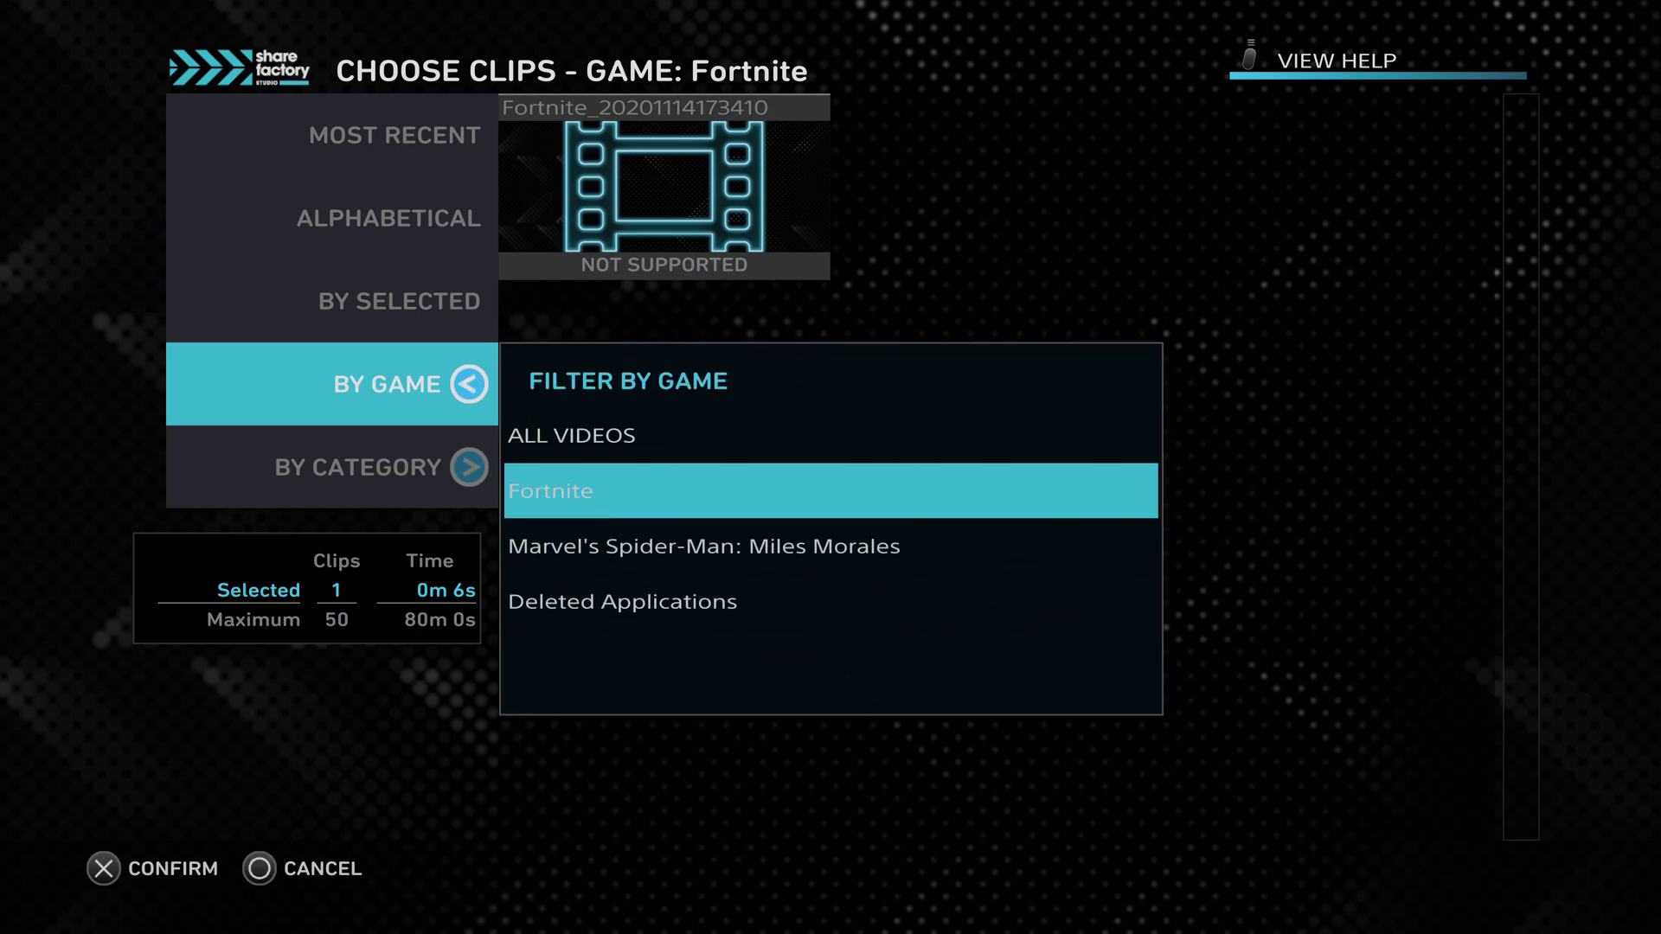
pyautogui.press('Down')
pyautogui.press('Down')
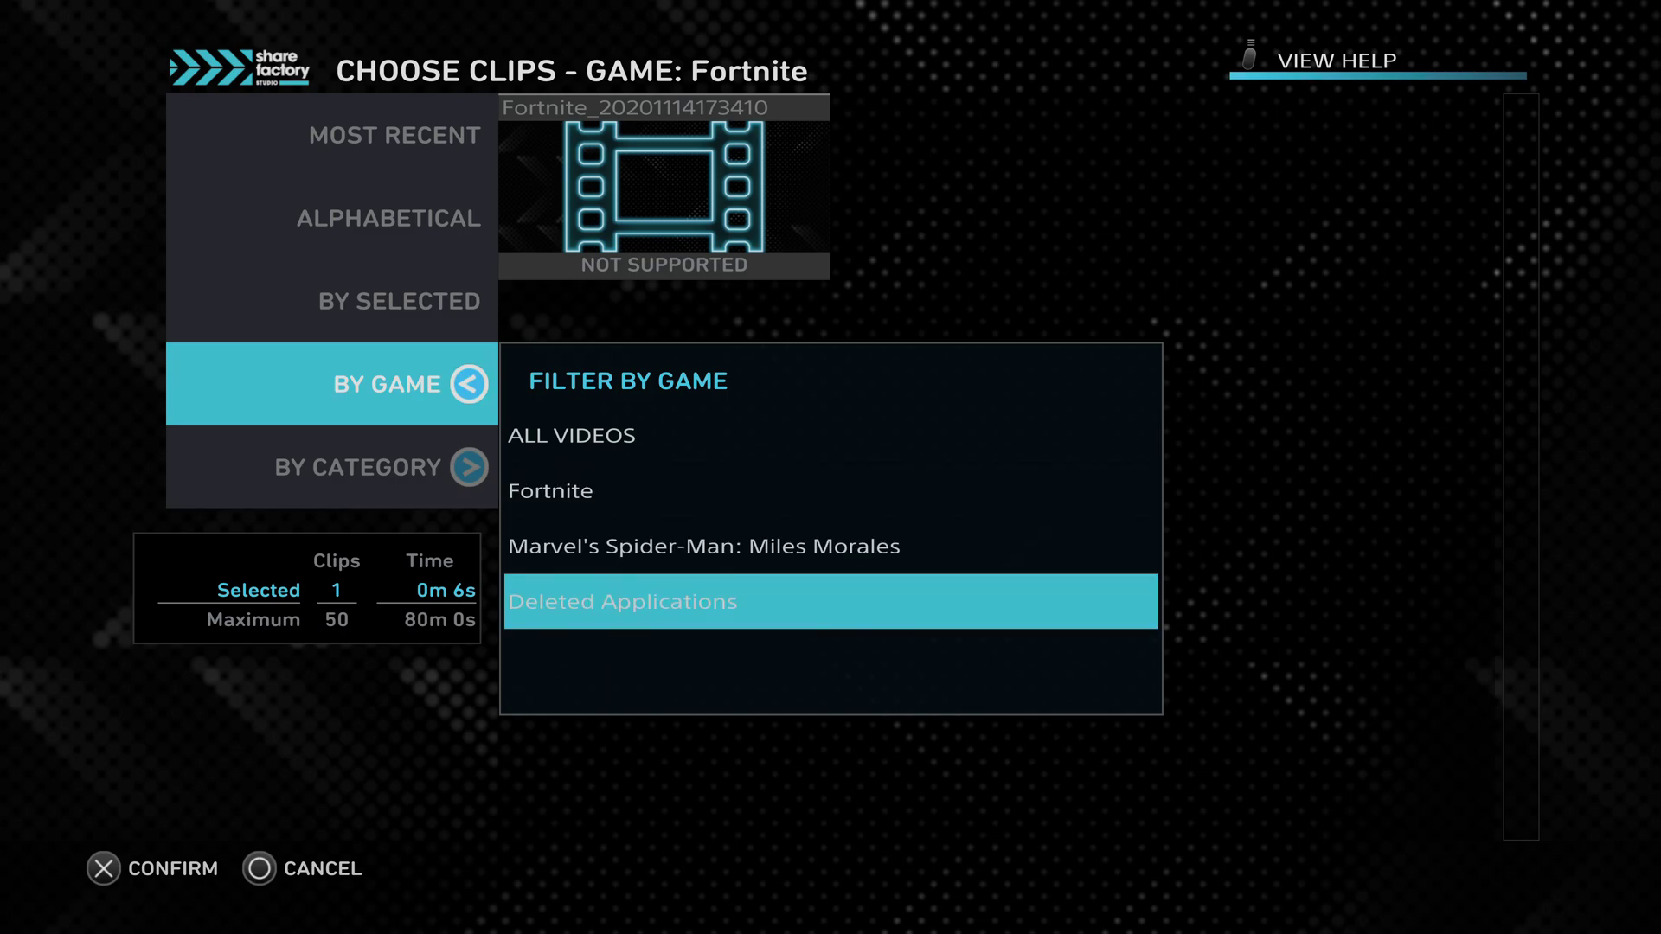
pyautogui.press('Up')
pyautogui.press('Up')
pyautogui.press('Down')
pyautogui.press('Down')
pyautogui.press('Up')
pyautogui.press('Up')
pyautogui.press('Down')
pyautogui.press('Down')
pyautogui.press('Up')
pyautogui.press('Up')
pyautogui.press('Down')
pyautogui.press('Down')
pyautogui.press('Up')
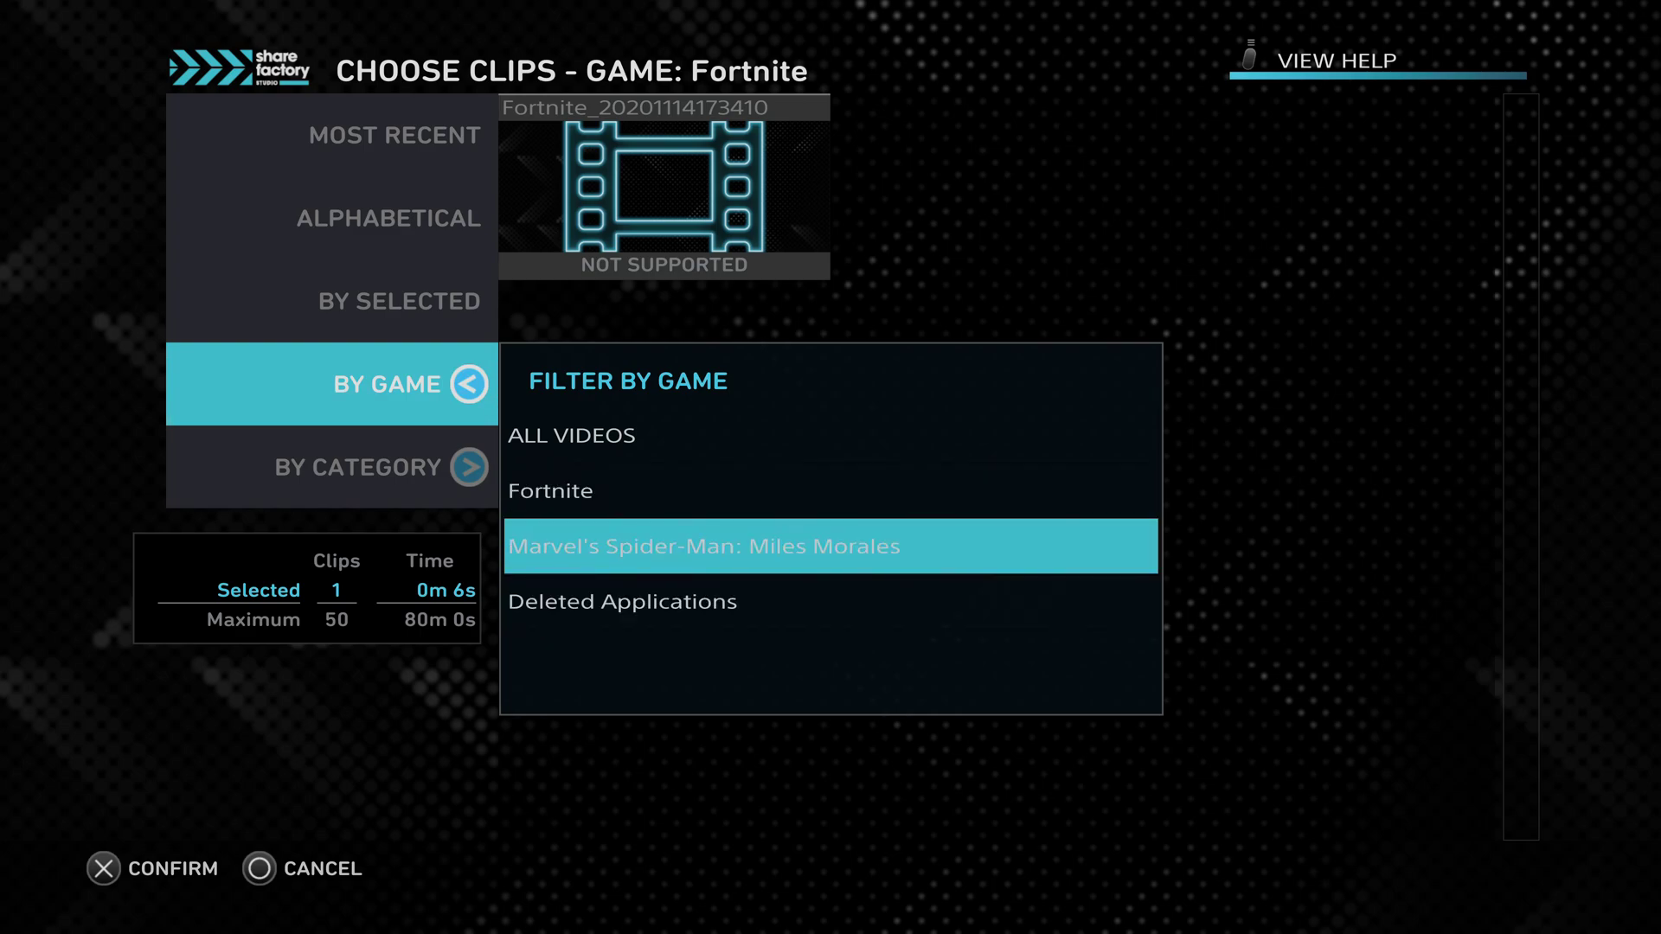
pyautogui.press('Return')
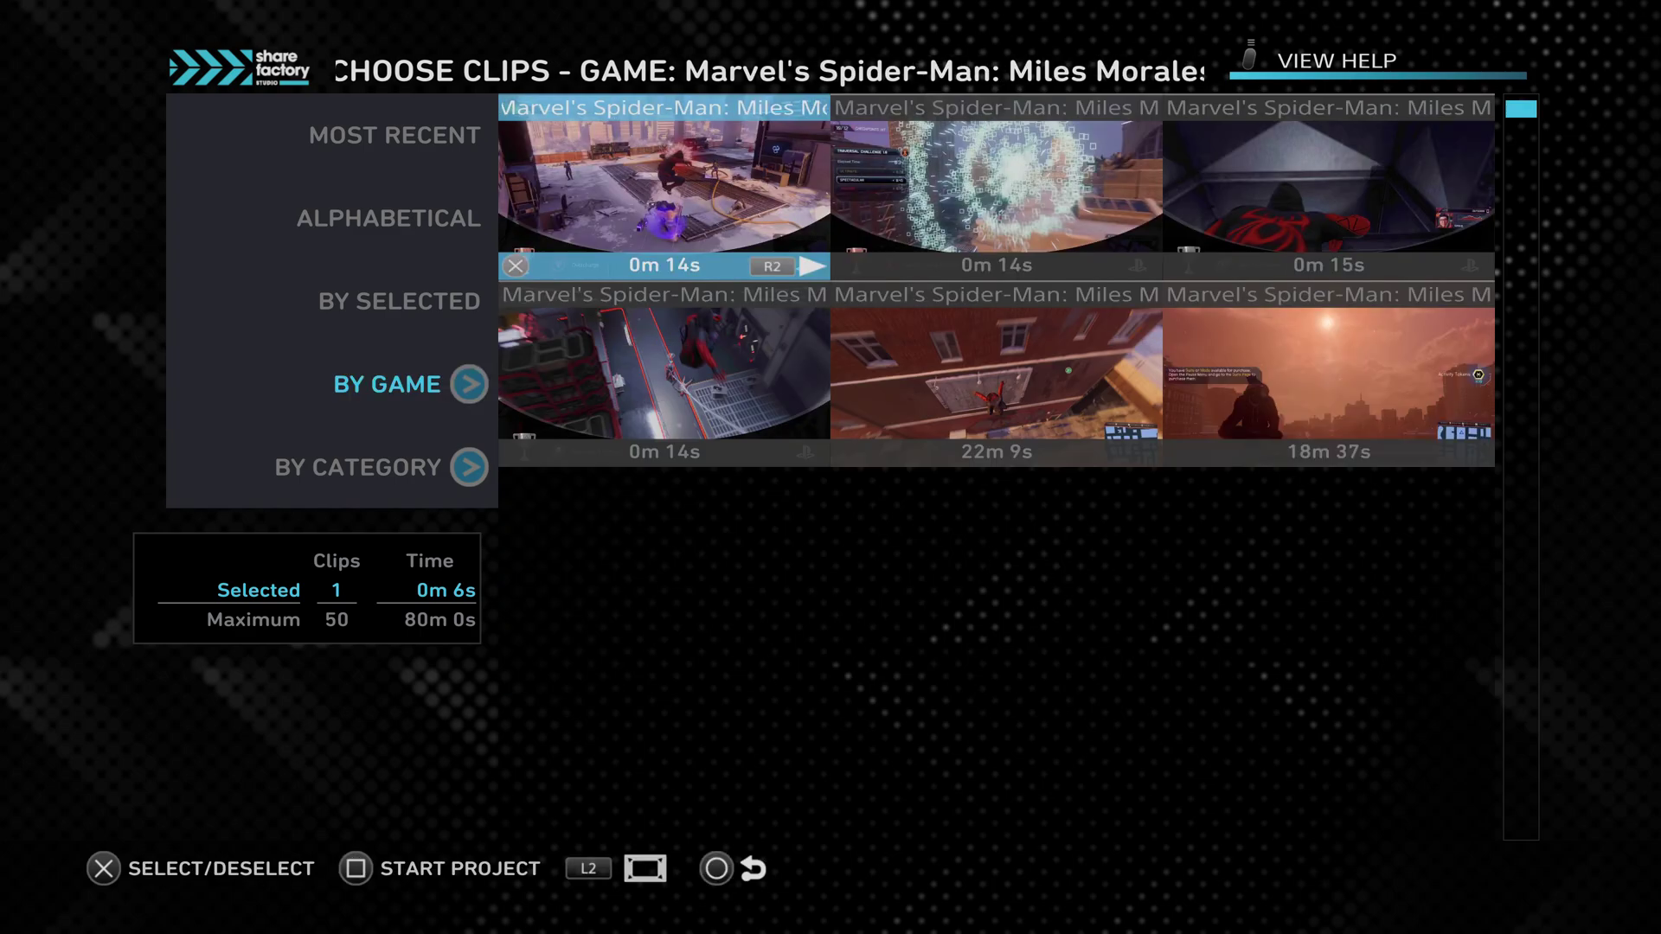
# Select the first clip in the second row, the 14-second Miles Morales clip, for the project.
pyautogui.press('Down')
pyautogui.press('Right')
pyautogui.press('Right')
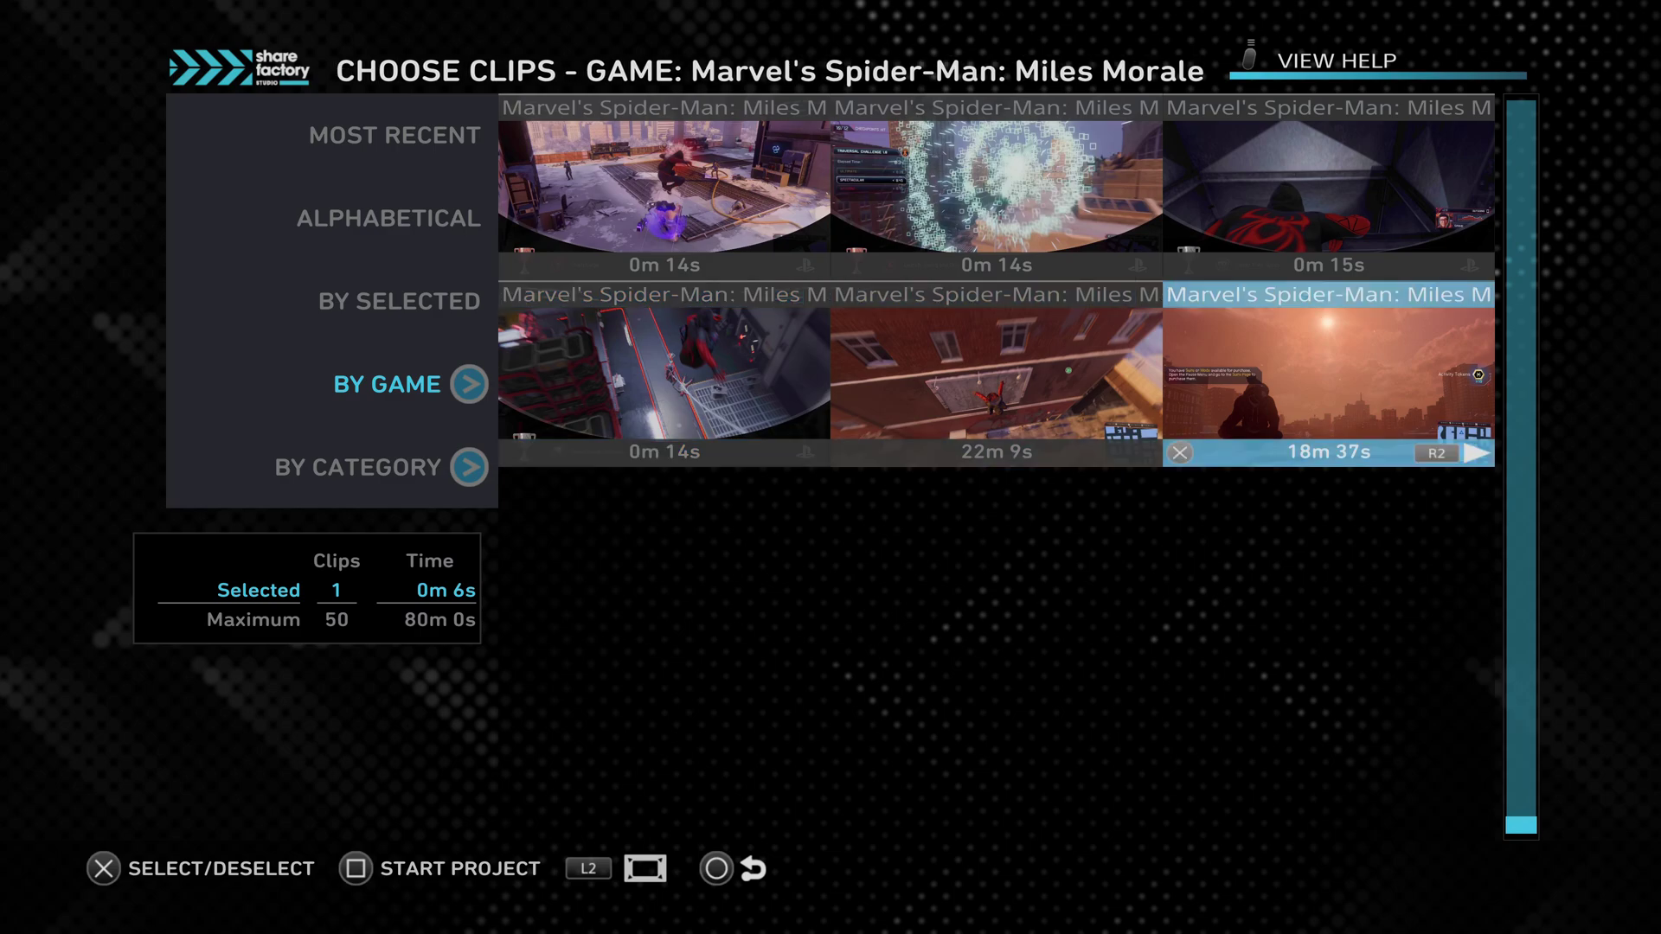
pyautogui.press('Left')
pyautogui.press('Left')
pyautogui.press('Return')
# Select the three Miles Morales clips in the first row from last to first: the 15-second clip, then both 14-second clips.
pyautogui.press('Up')
pyautogui.press('Right')
pyautogui.press('Right')
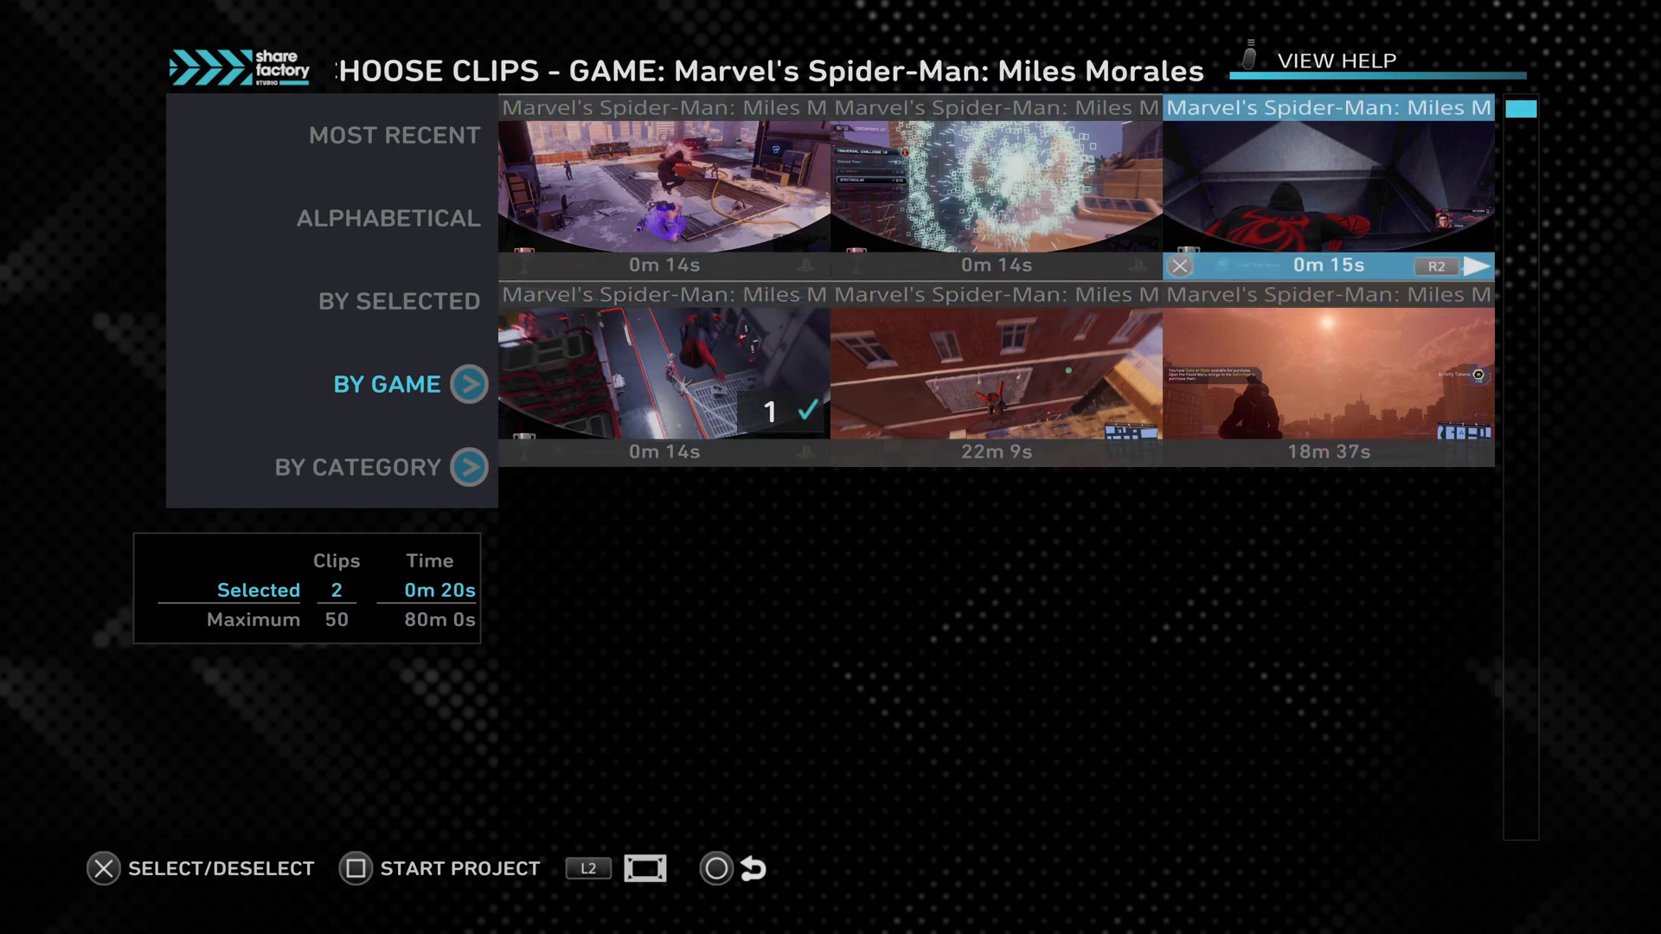
pyautogui.press('Return')
pyautogui.press('Left')
pyautogui.press('Return')
pyautogui.press('Left')
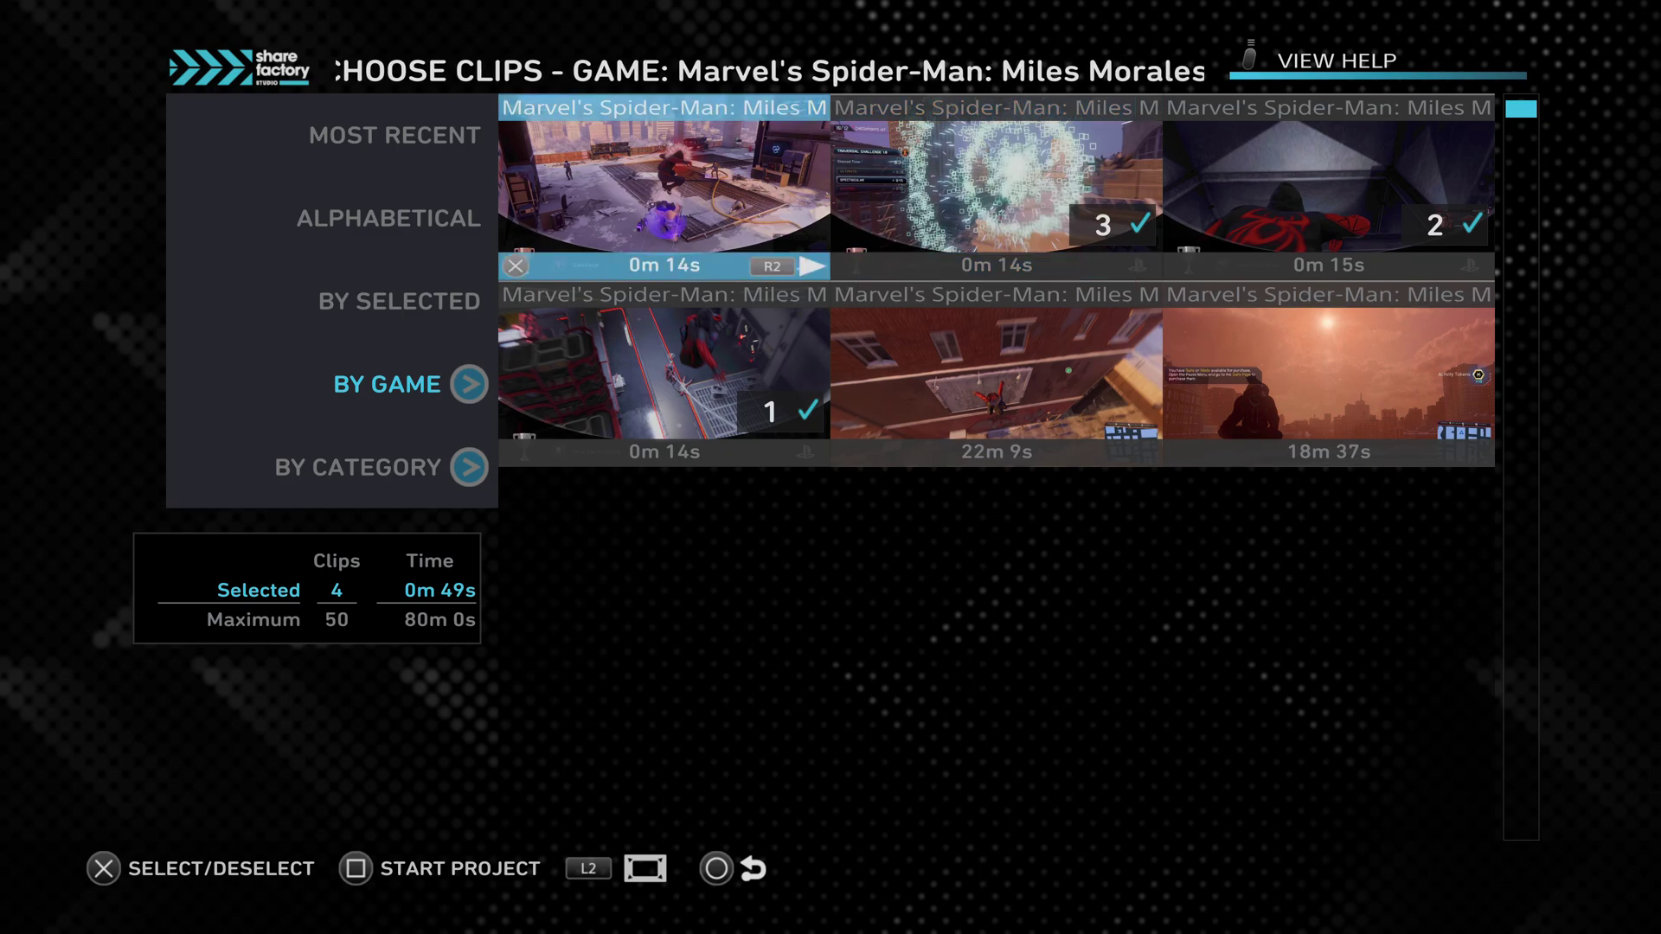
pyautogui.press('Return')
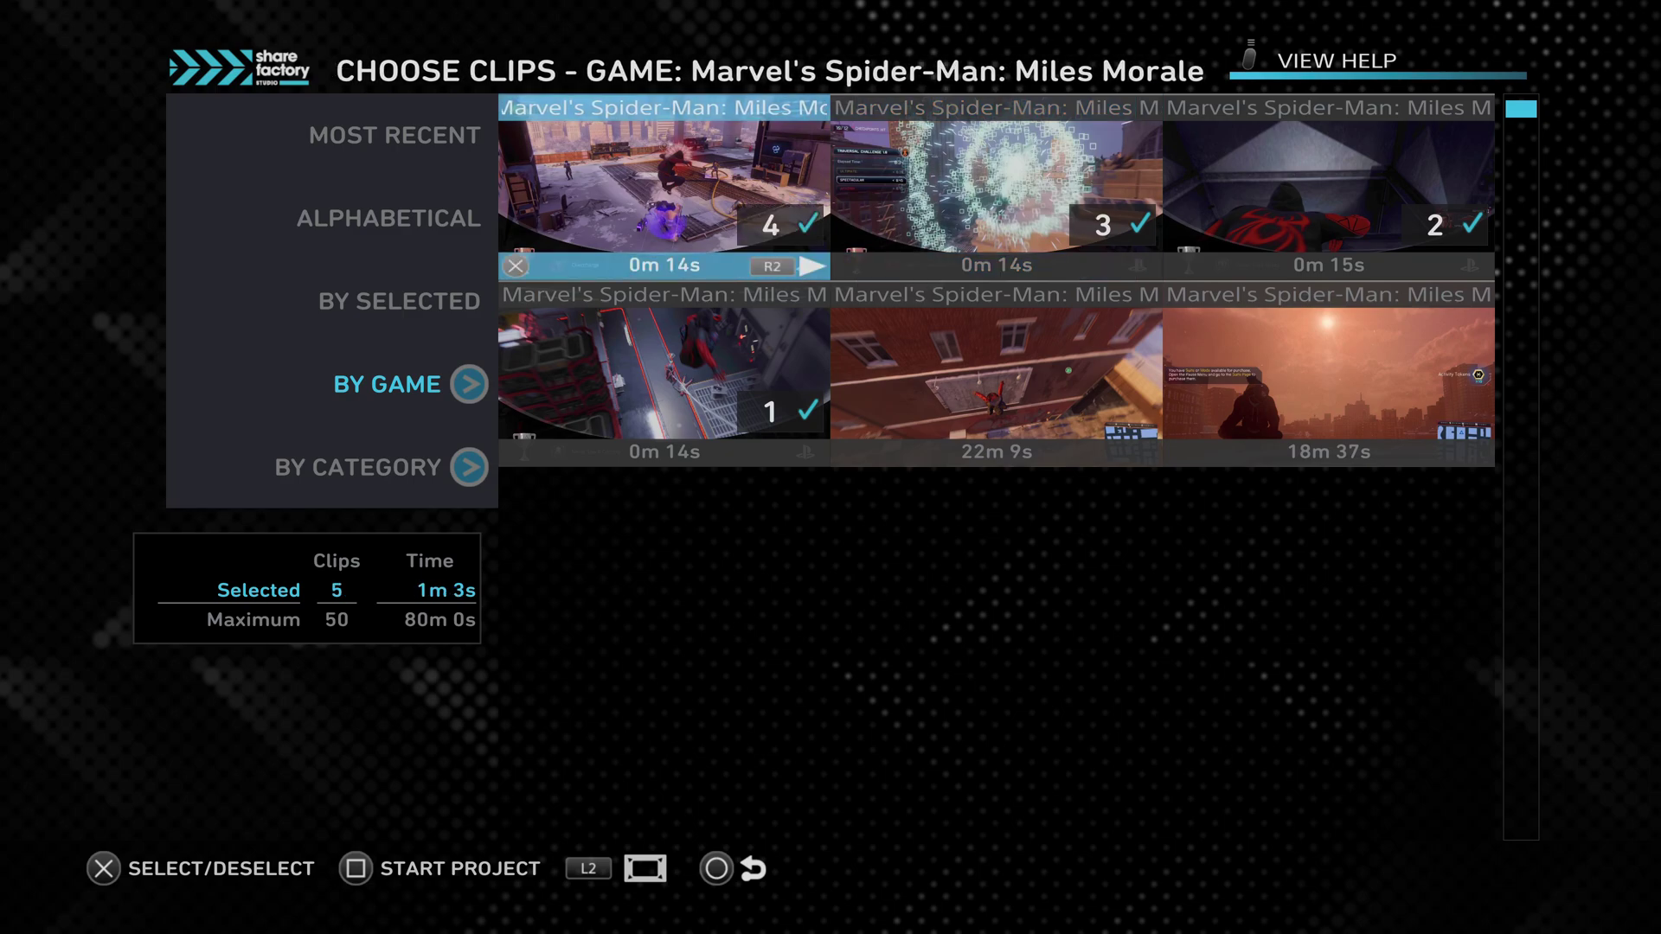
pyautogui.press('Down')
pyautogui.press('Up')
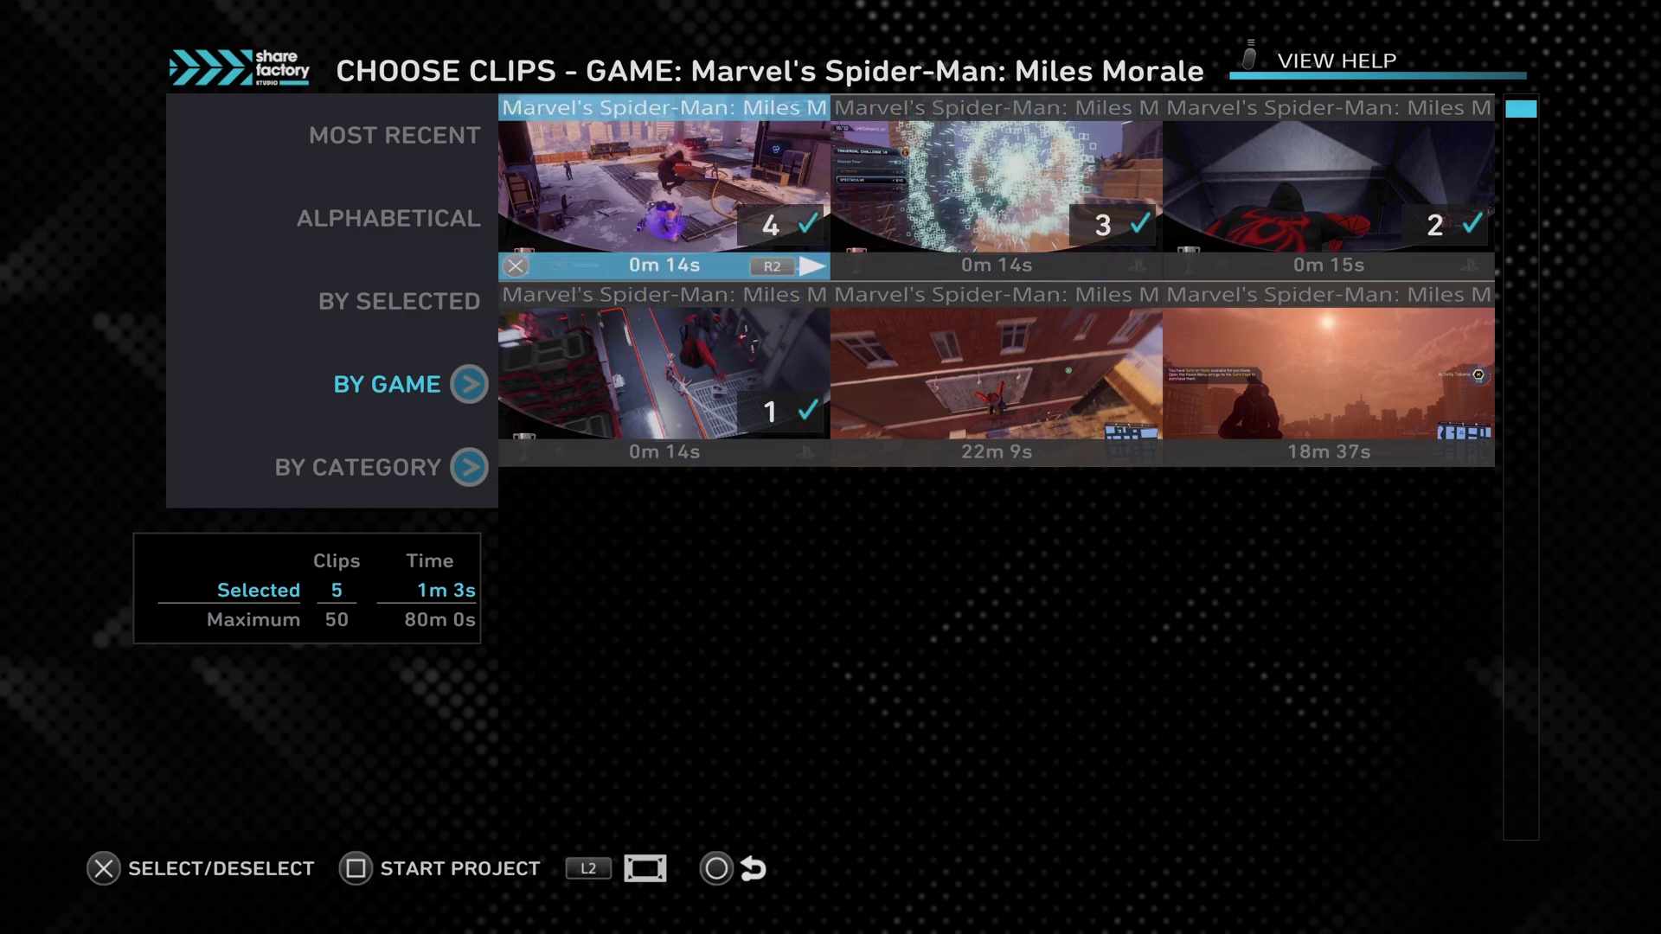
pyautogui.press('Right')
pyautogui.press('Right')
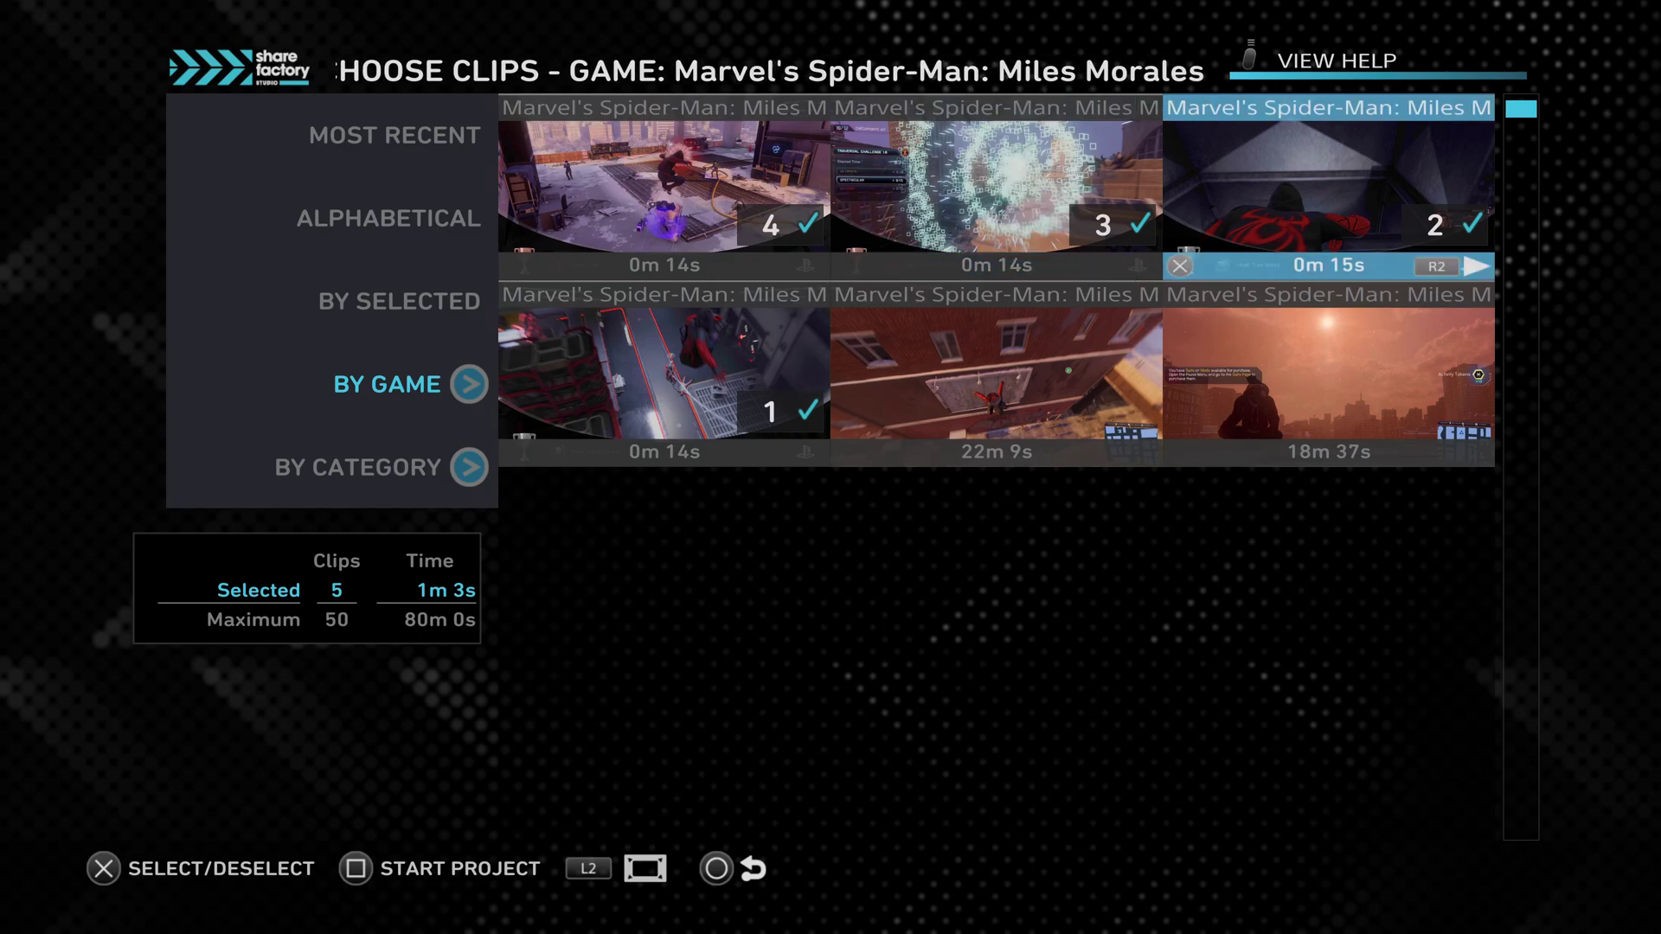
pyautogui.press('Left')
# Start the project with the selected clips and name it Spider-Man.
pyautogui.press('Left')
pyautogui.press('Down')
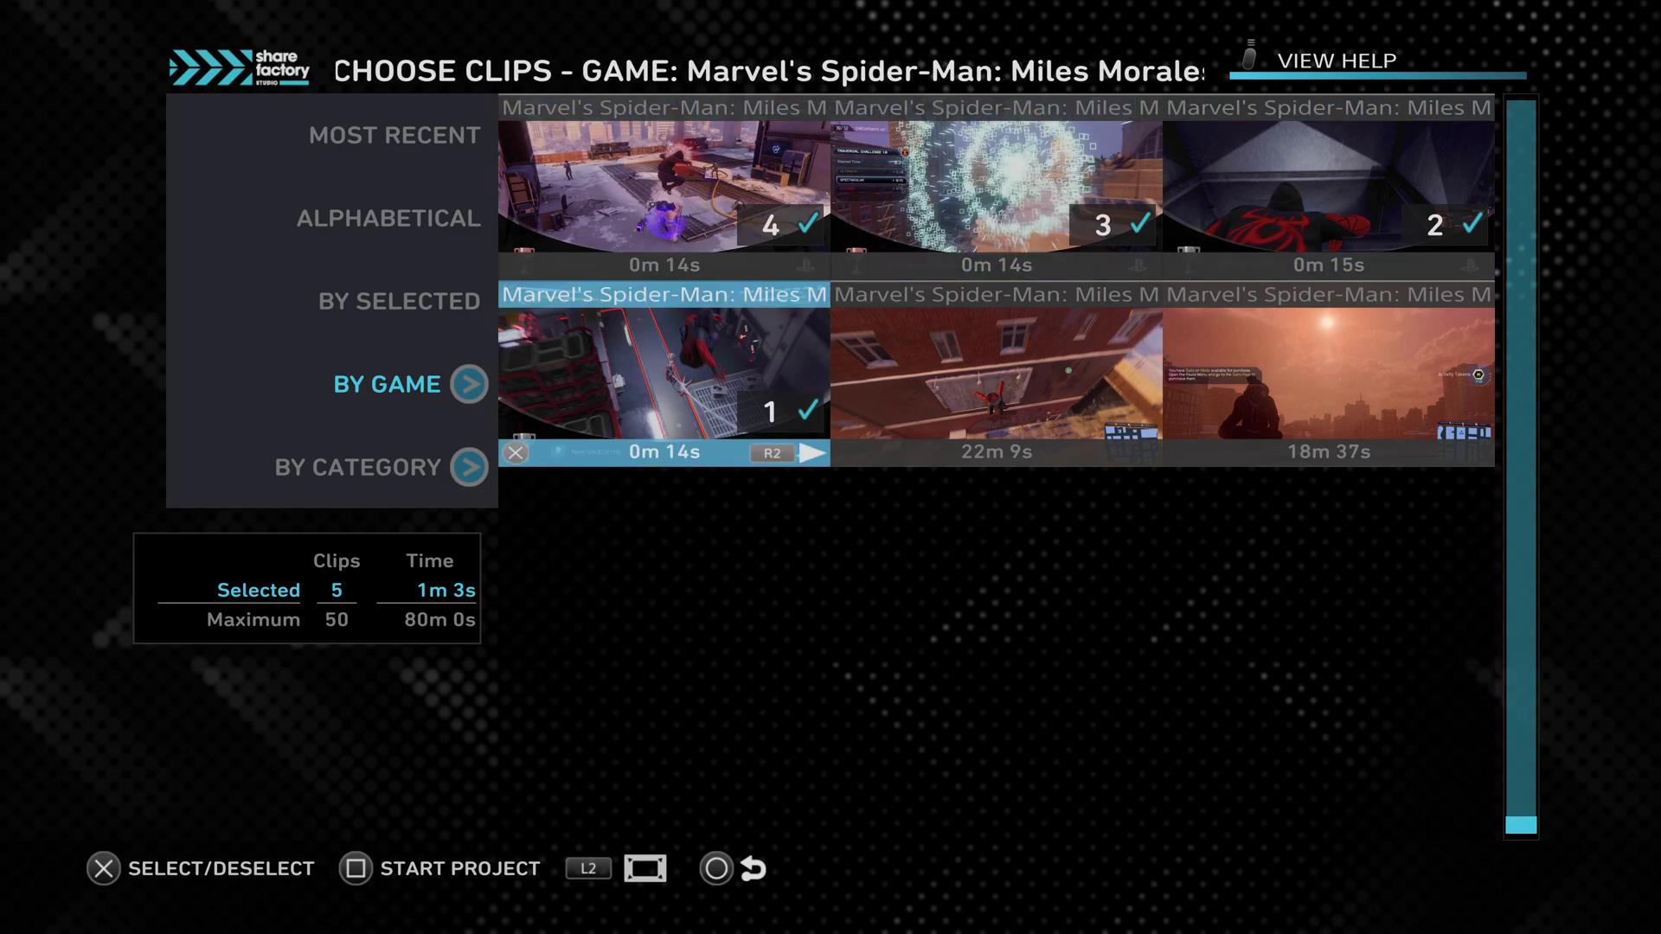
pyautogui.press('s')
pyautogui.press('Left')
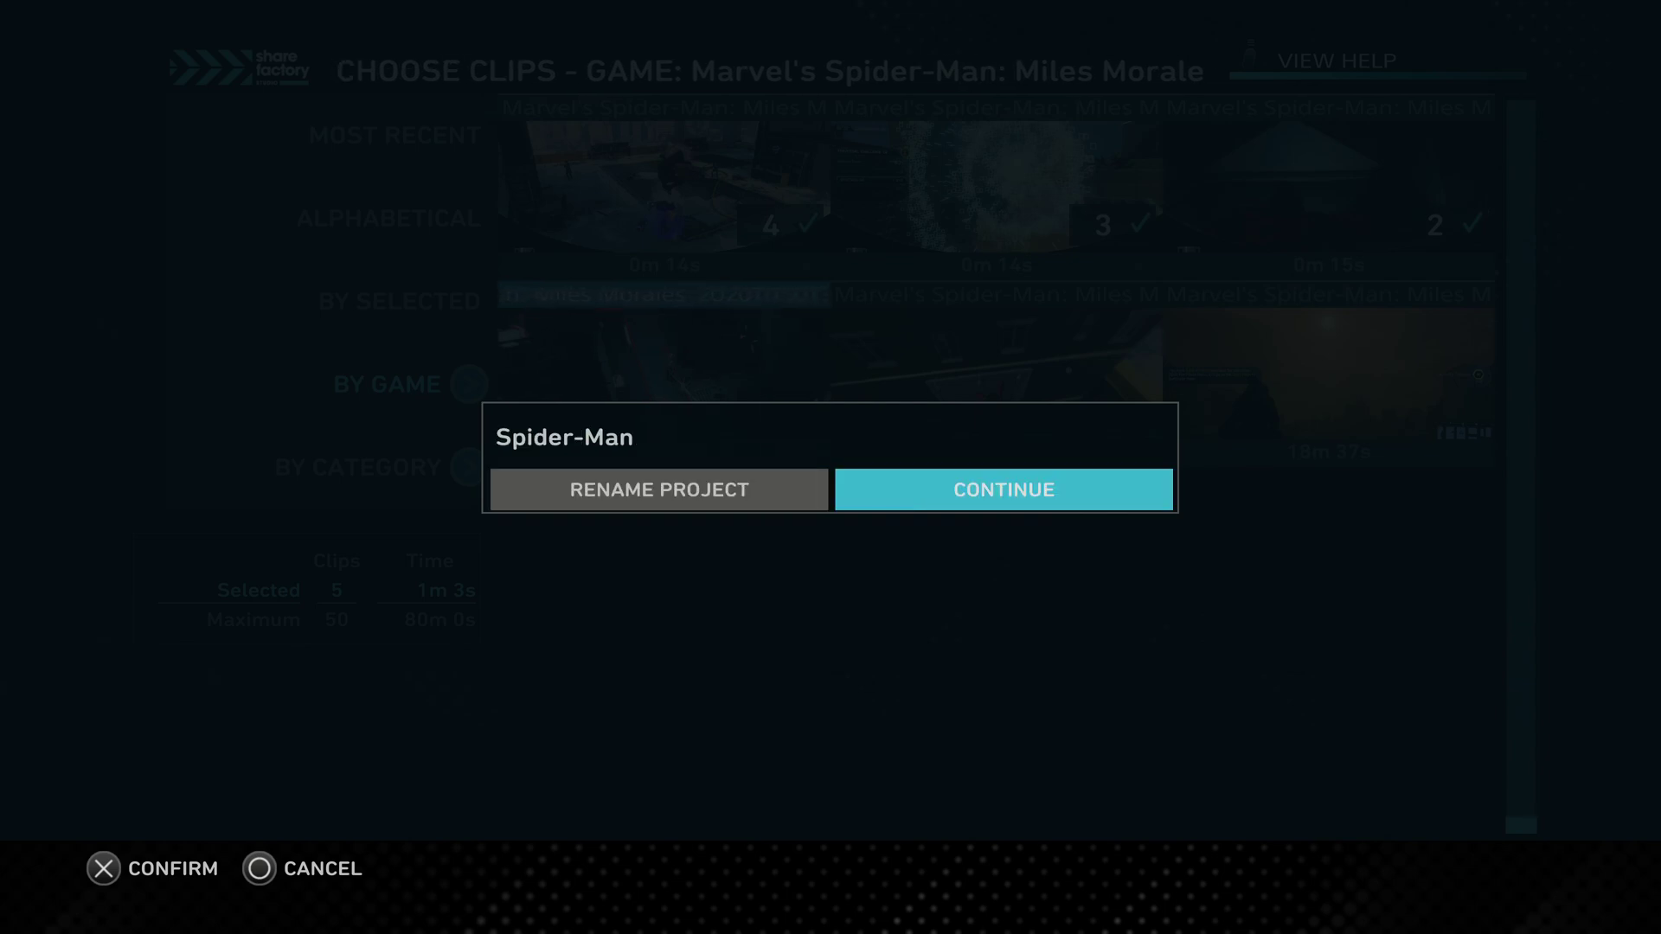
pyautogui.press('Left')
pyautogui.press('Right')
pyautogui.press('Return')
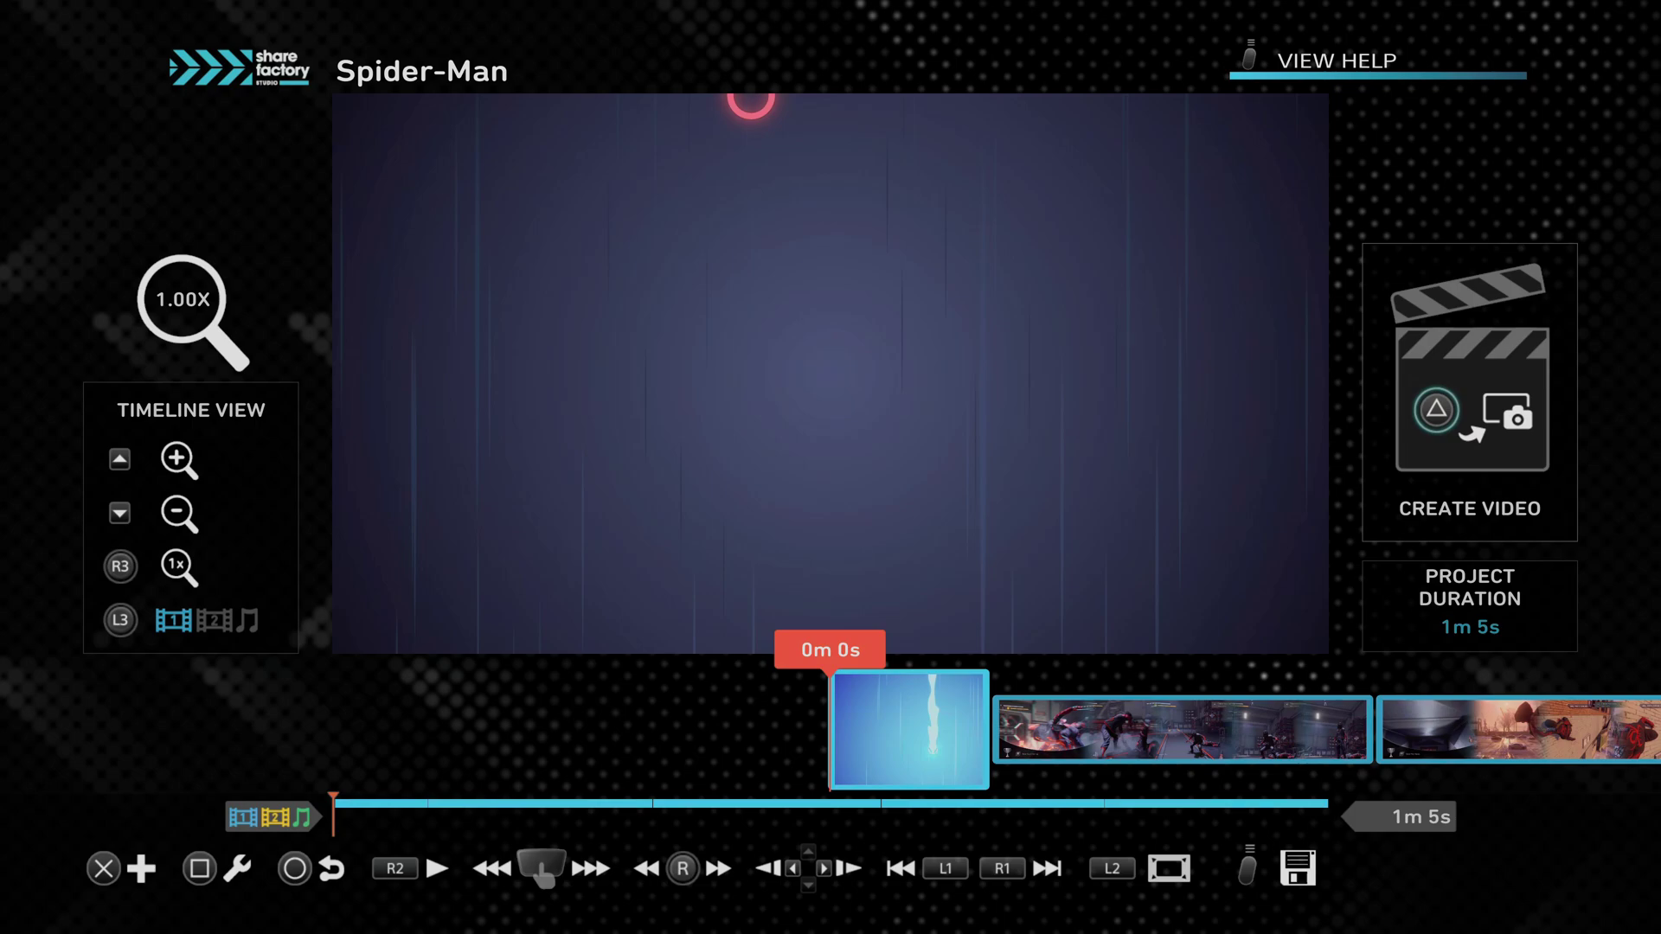
# Scrub the timeline back and forth across the intro and the first Miles Morales clip to examine their frames.
pyautogui.hscroll(5, 831, 731)
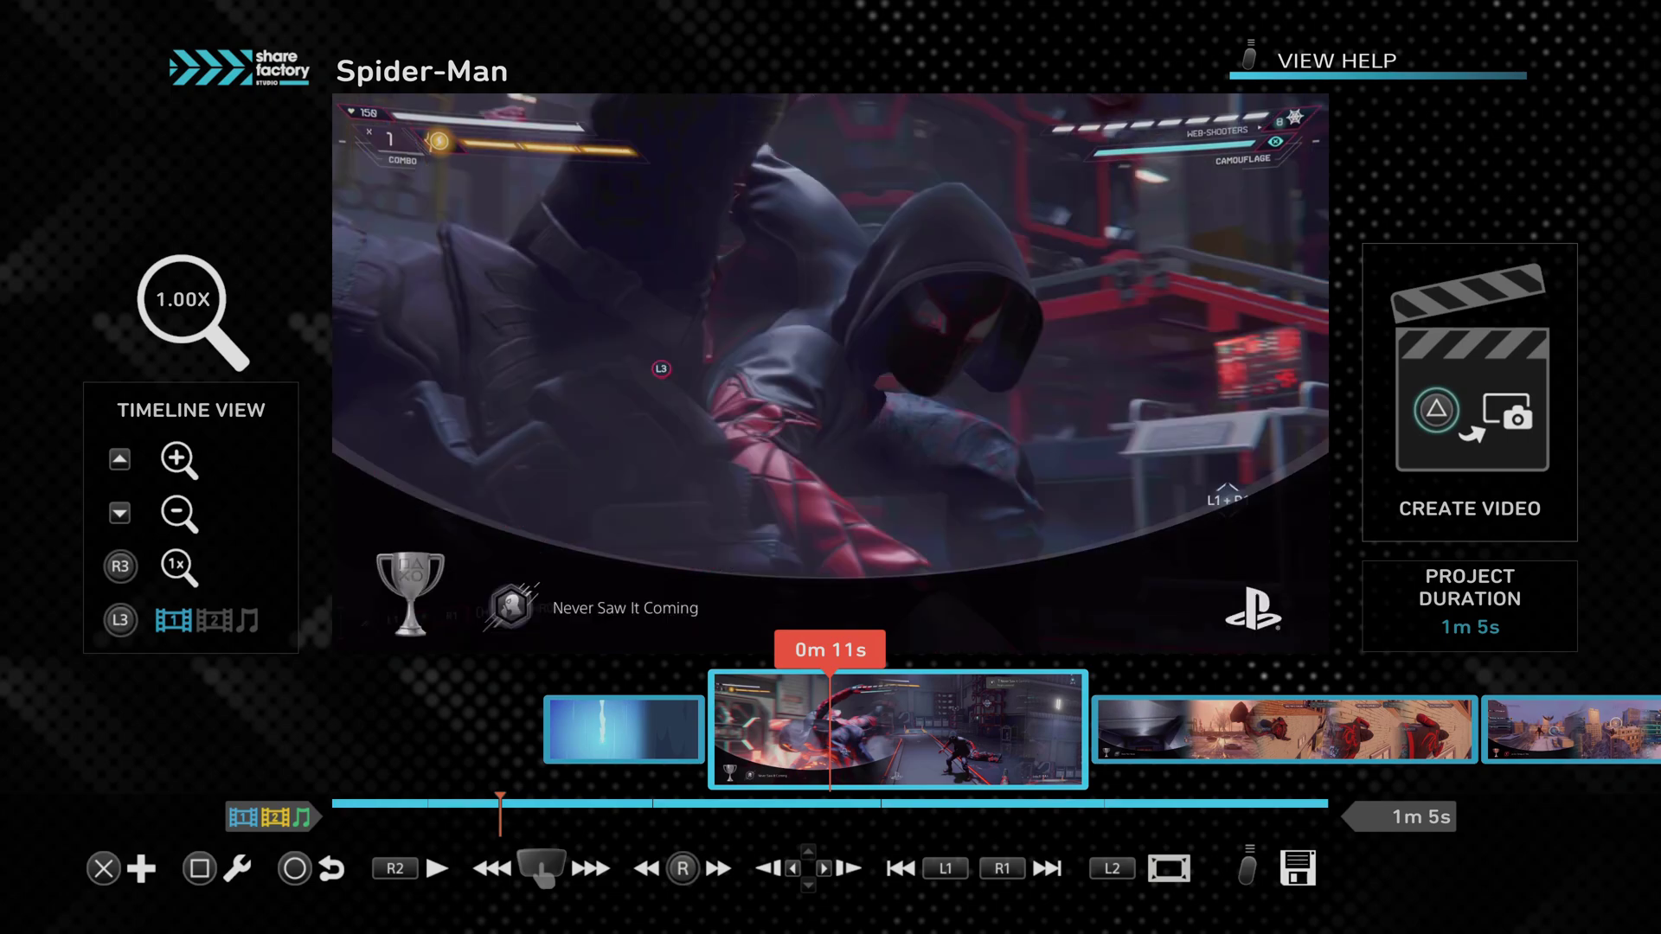
pyautogui.hscroll(-5, 831, 729)
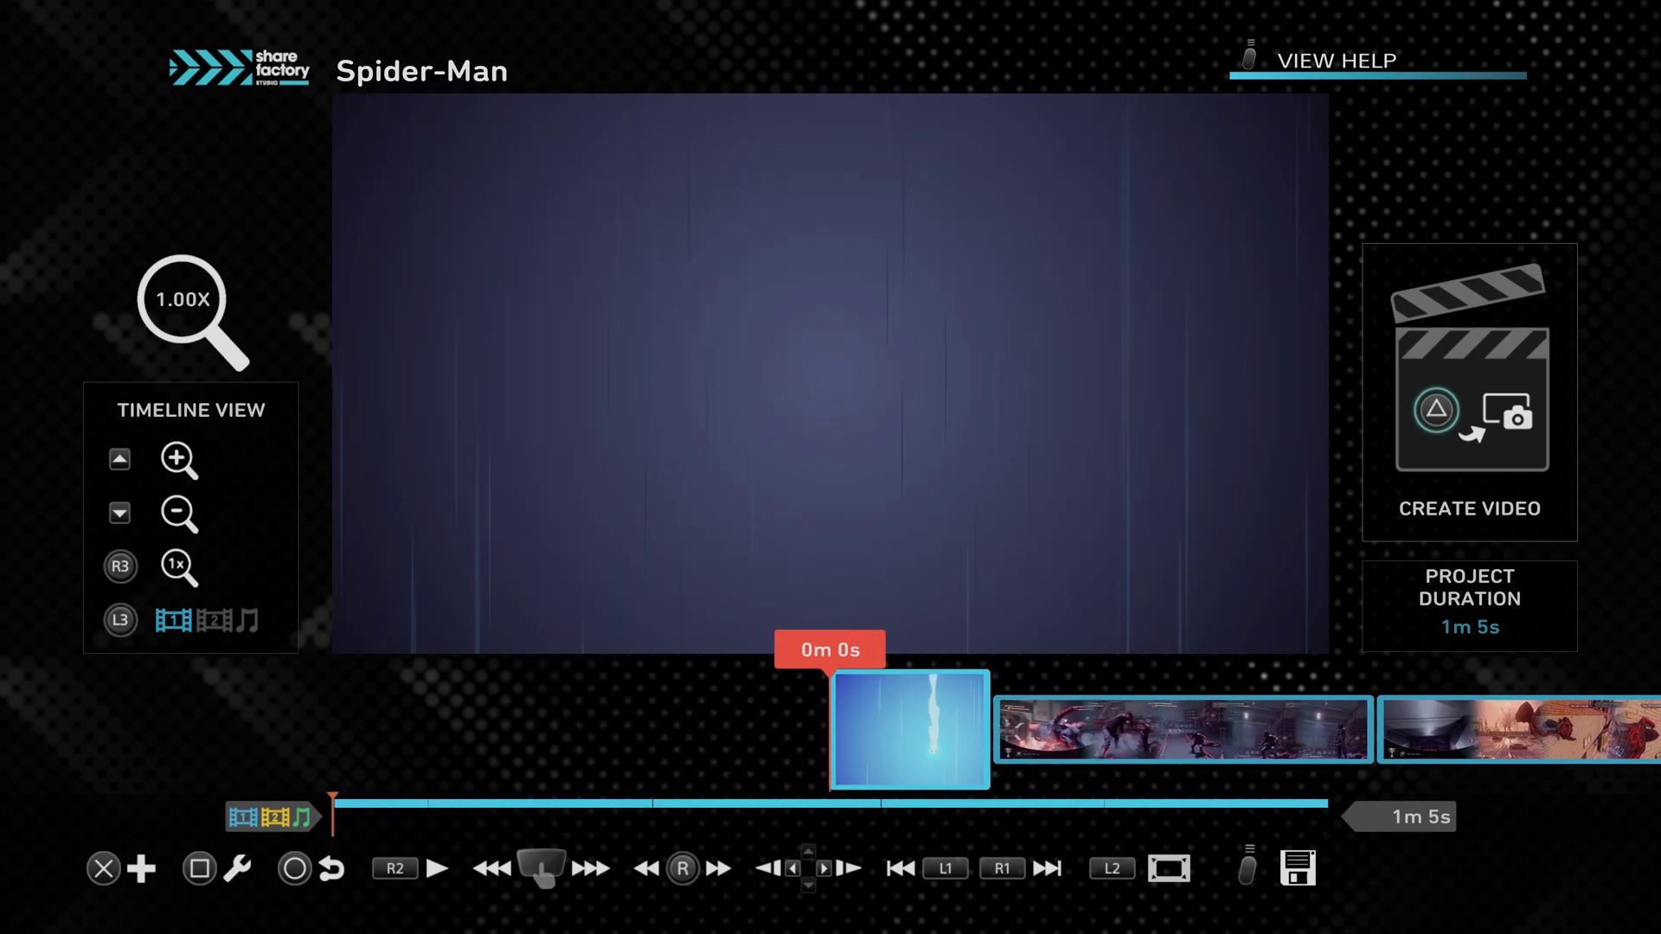
pyautogui.hscroll(4, 831, 729)
pyautogui.hscroll(4, 831, 729)
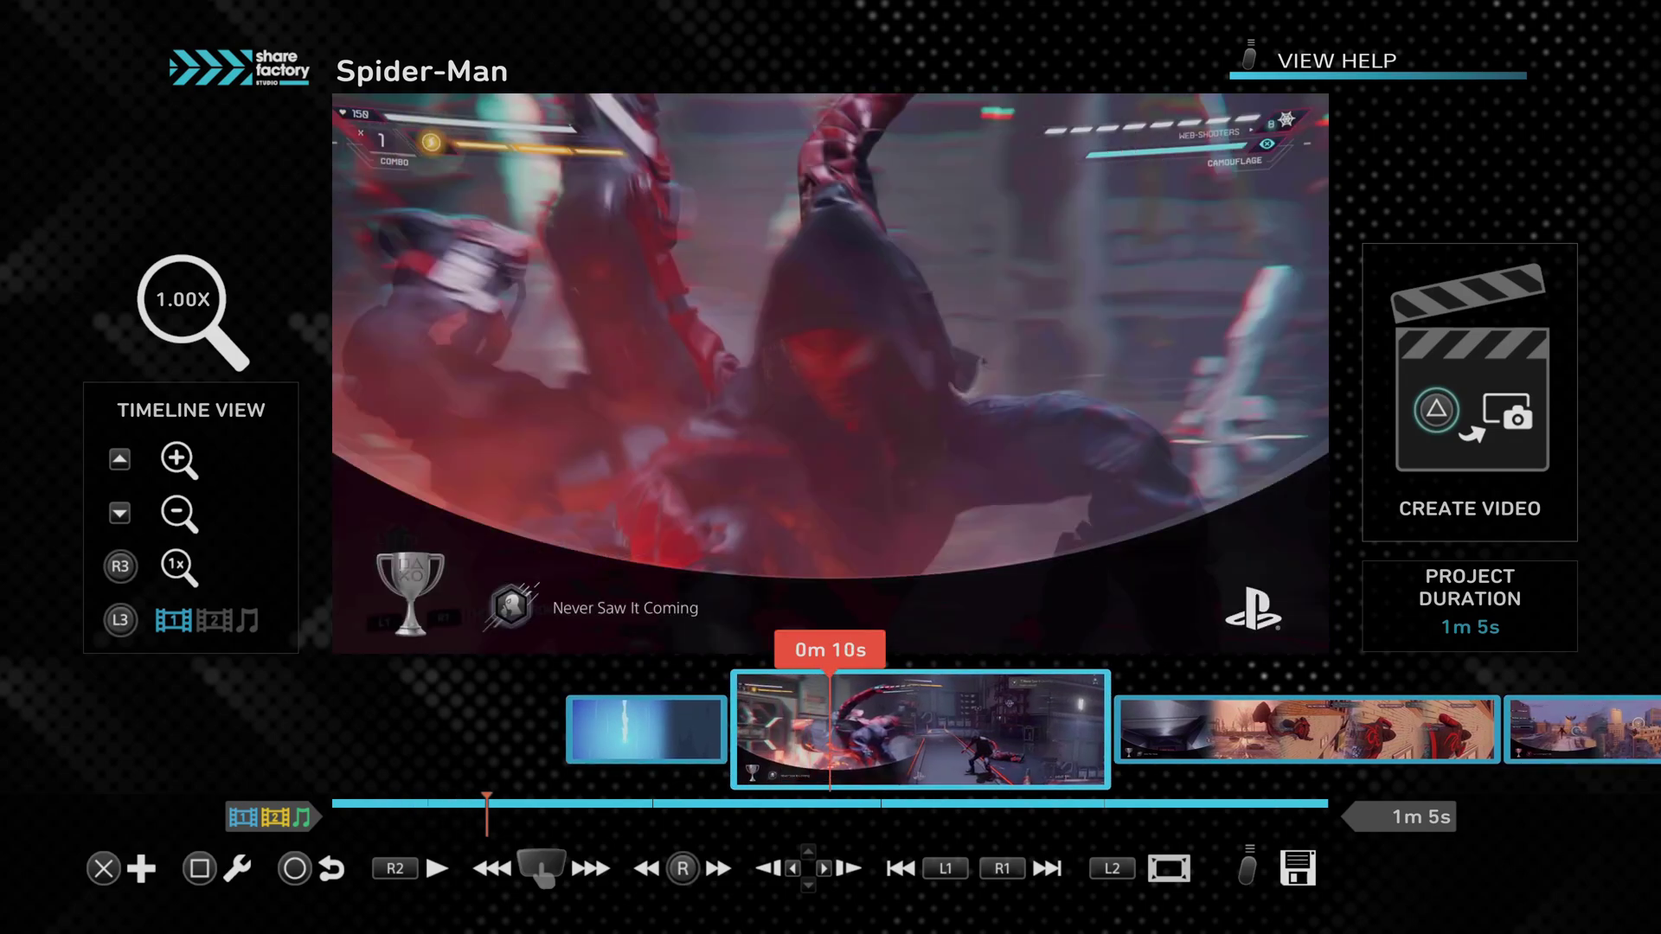
pyautogui.hscroll(-6, 830, 729)
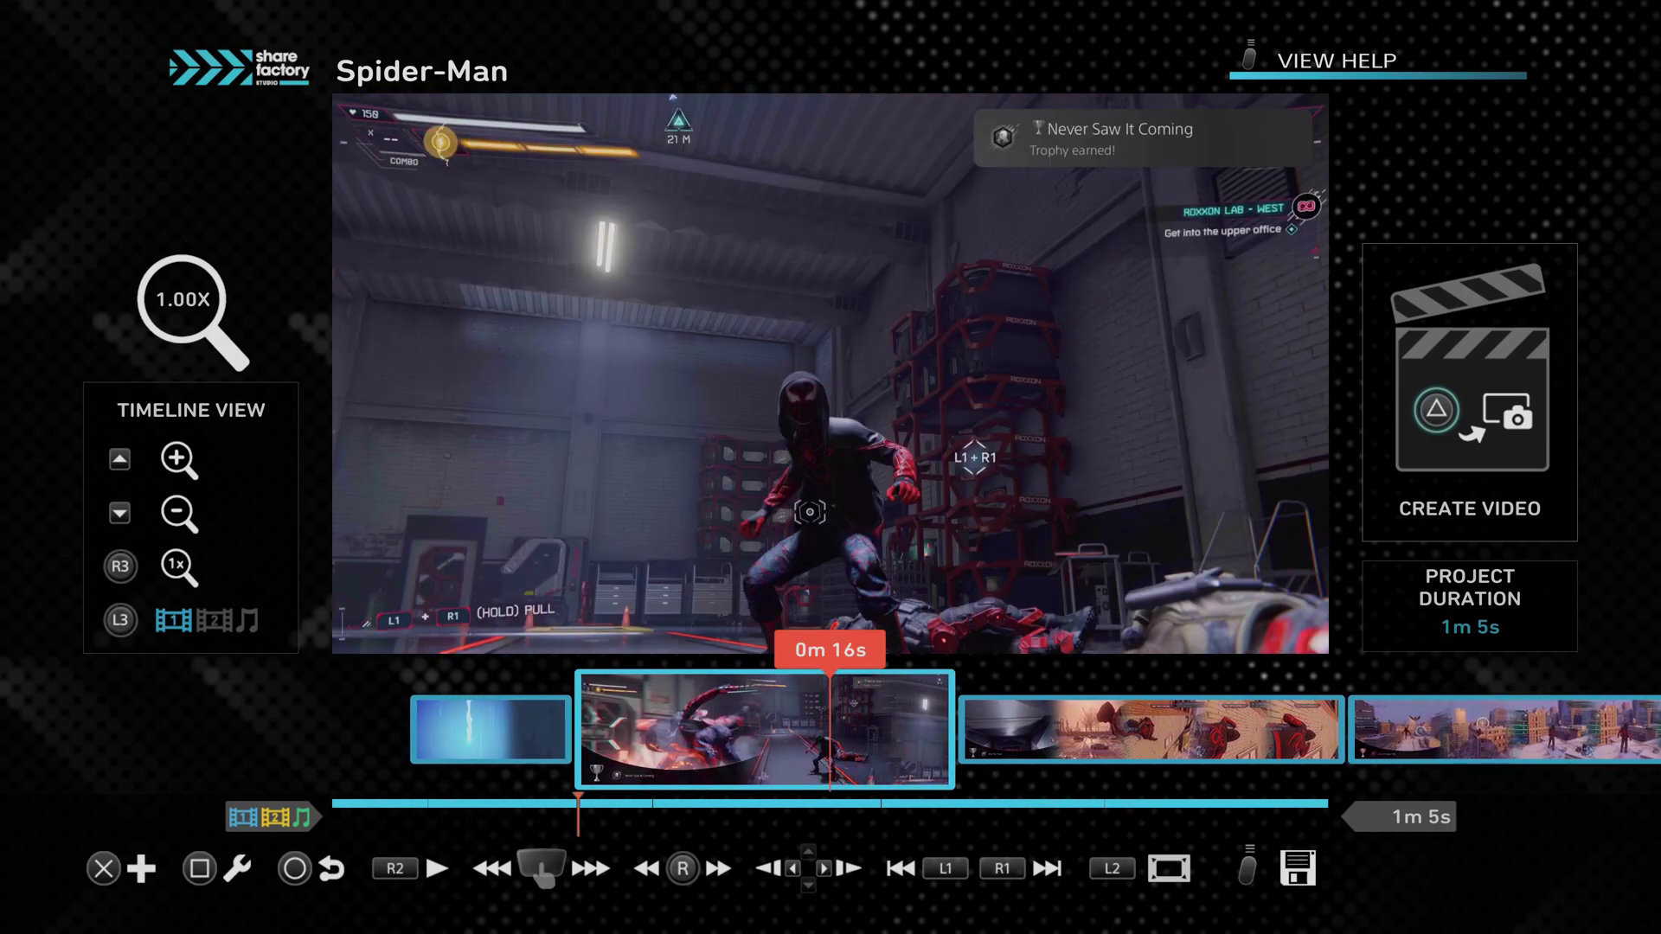
pyautogui.hscroll(-1, 830, 730)
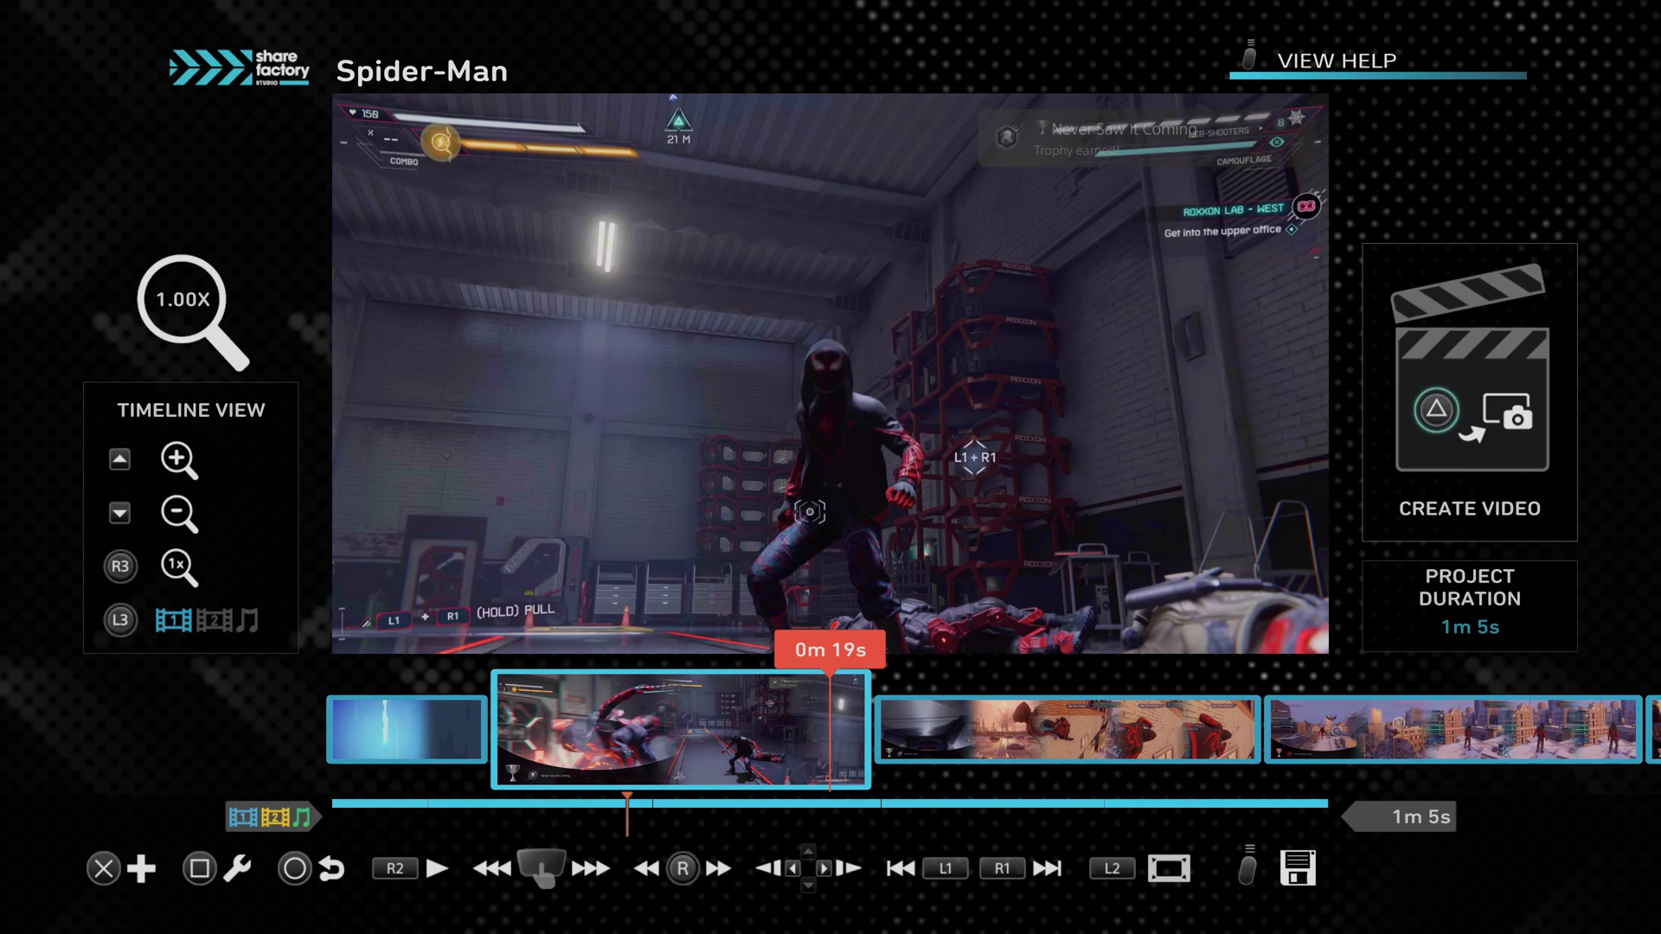
pyautogui.press('Left')
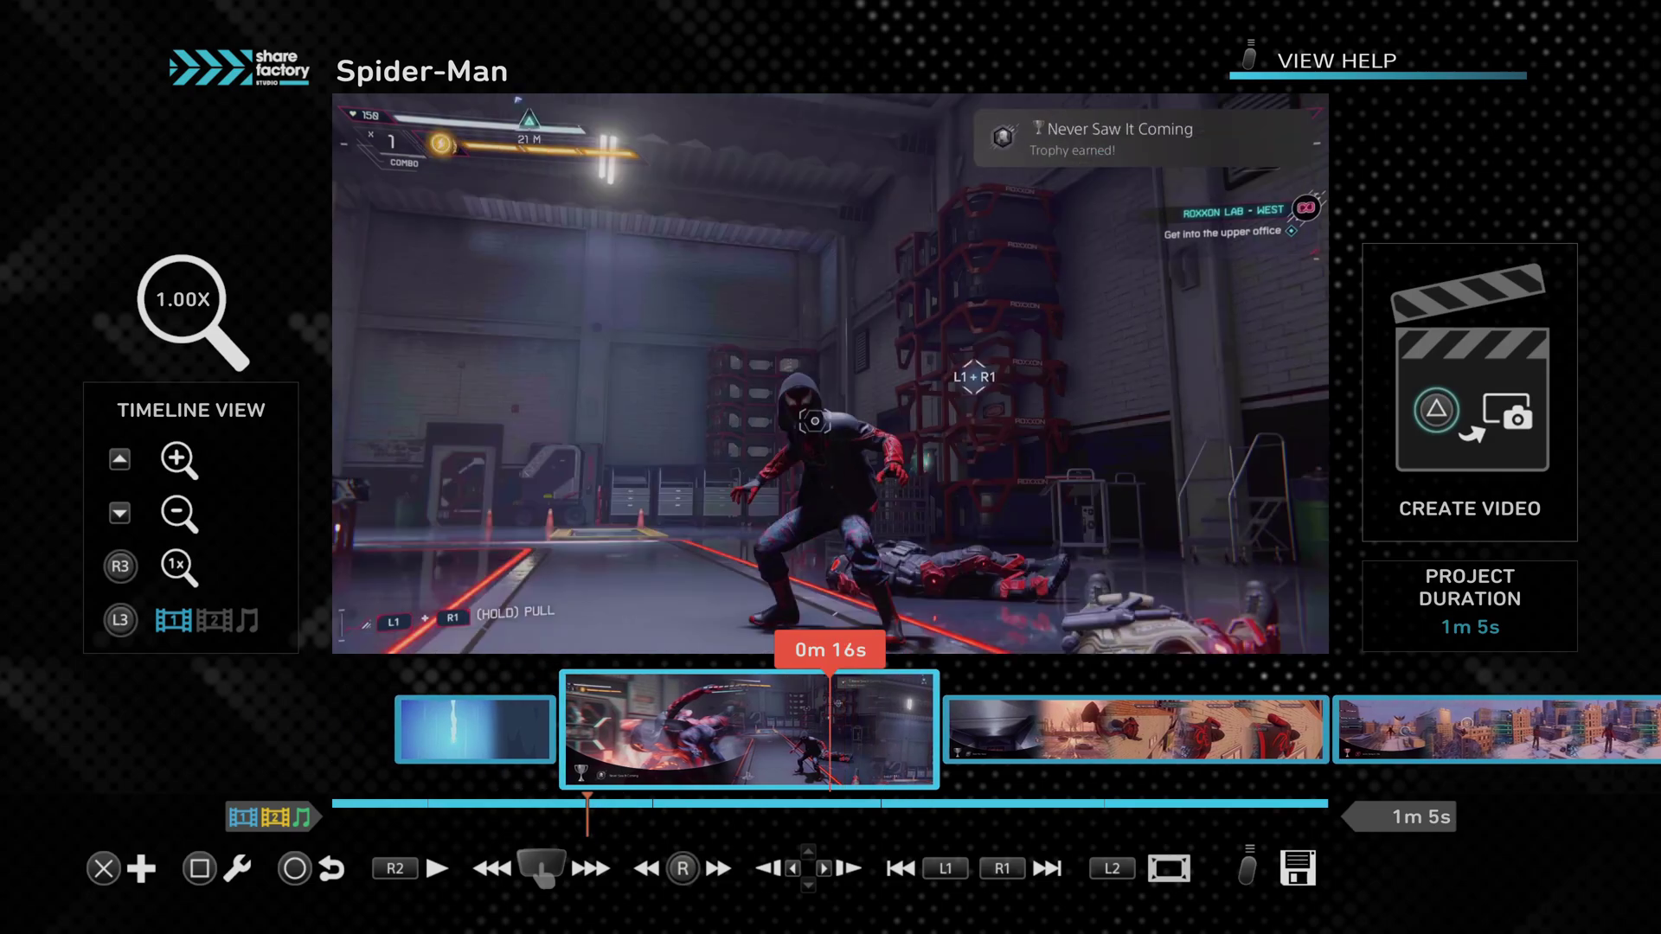
pyautogui.press('Right')
pyautogui.press('Right')
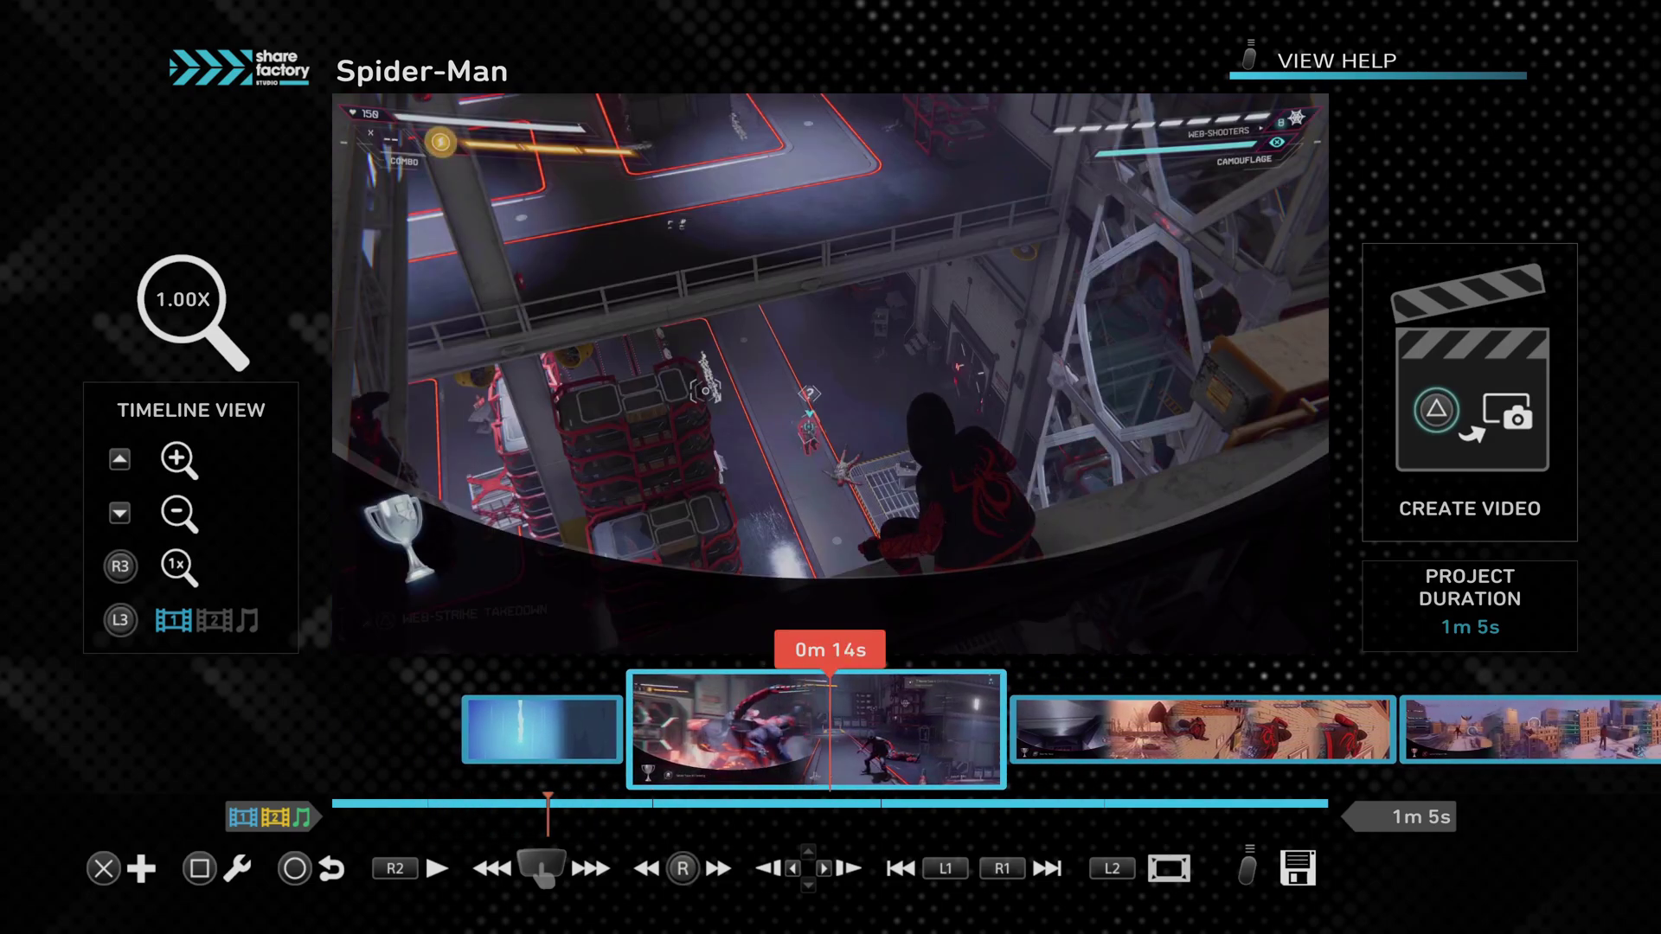
pyautogui.press('Left')
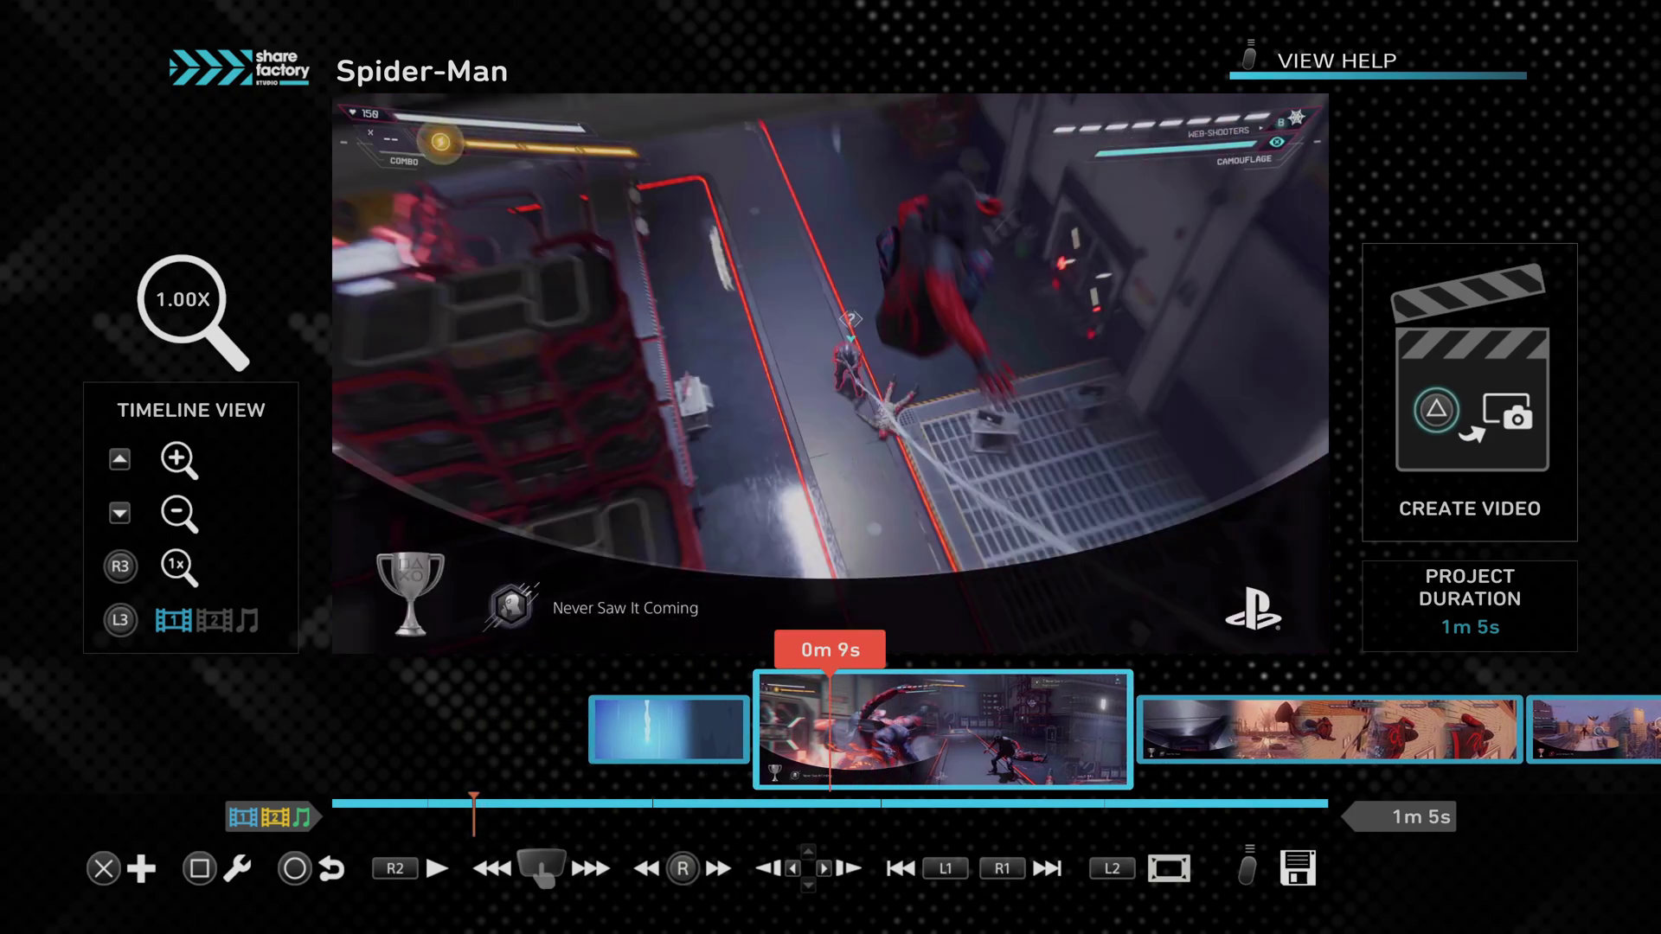
pyautogui.press('Left')
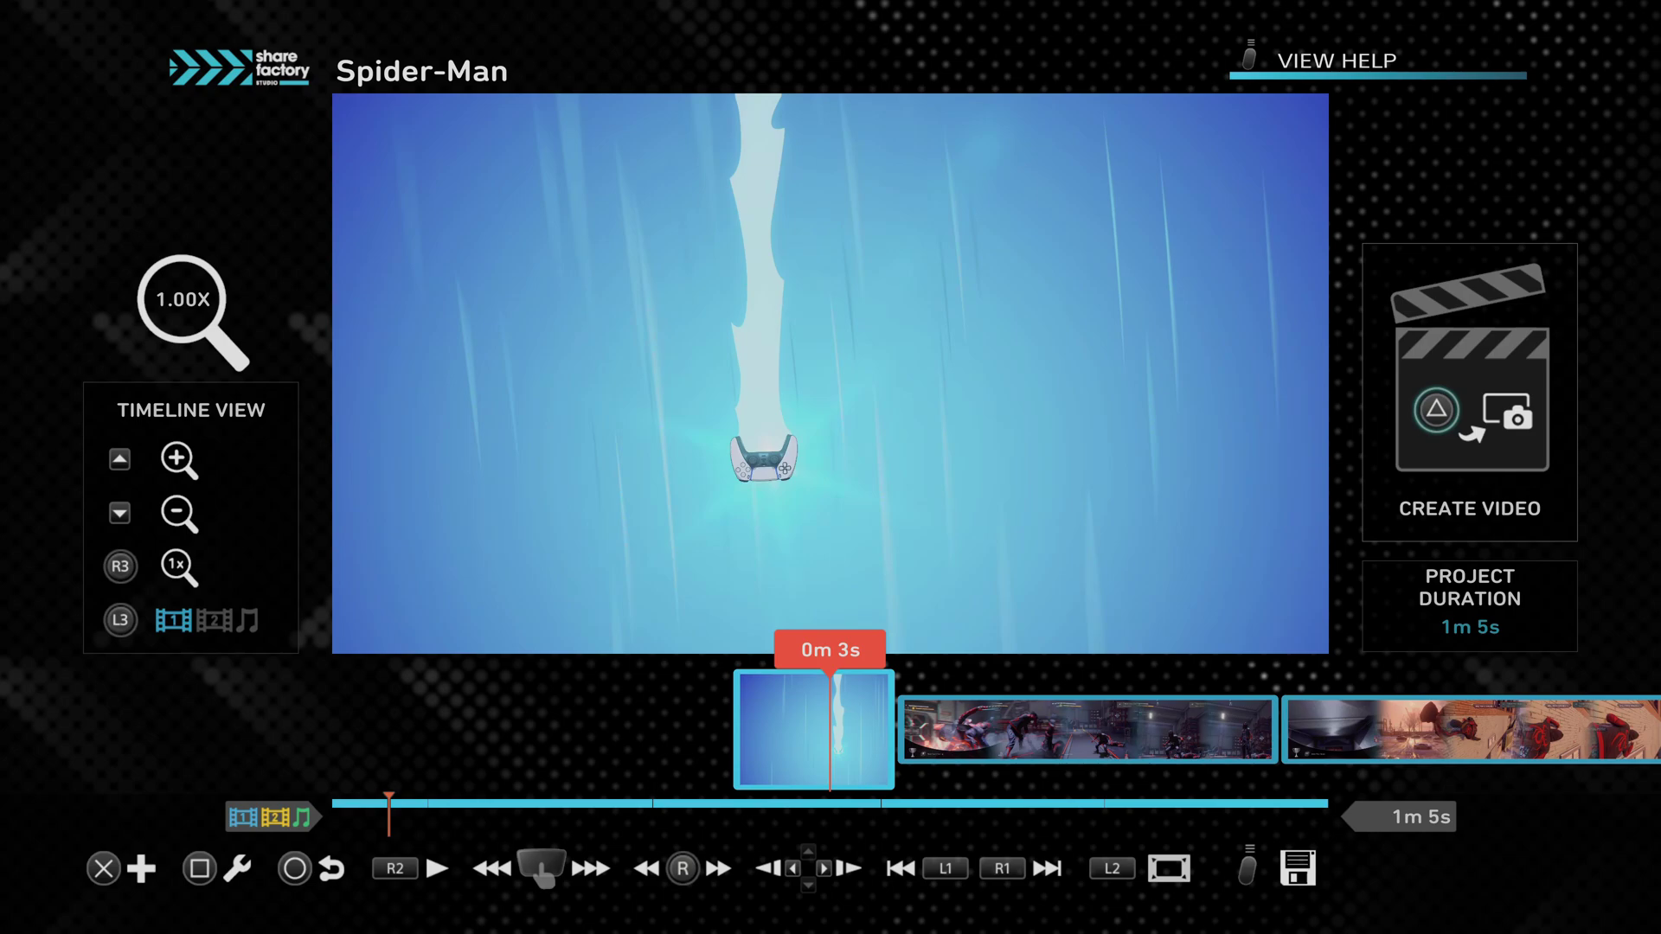
pyautogui.press('Right')
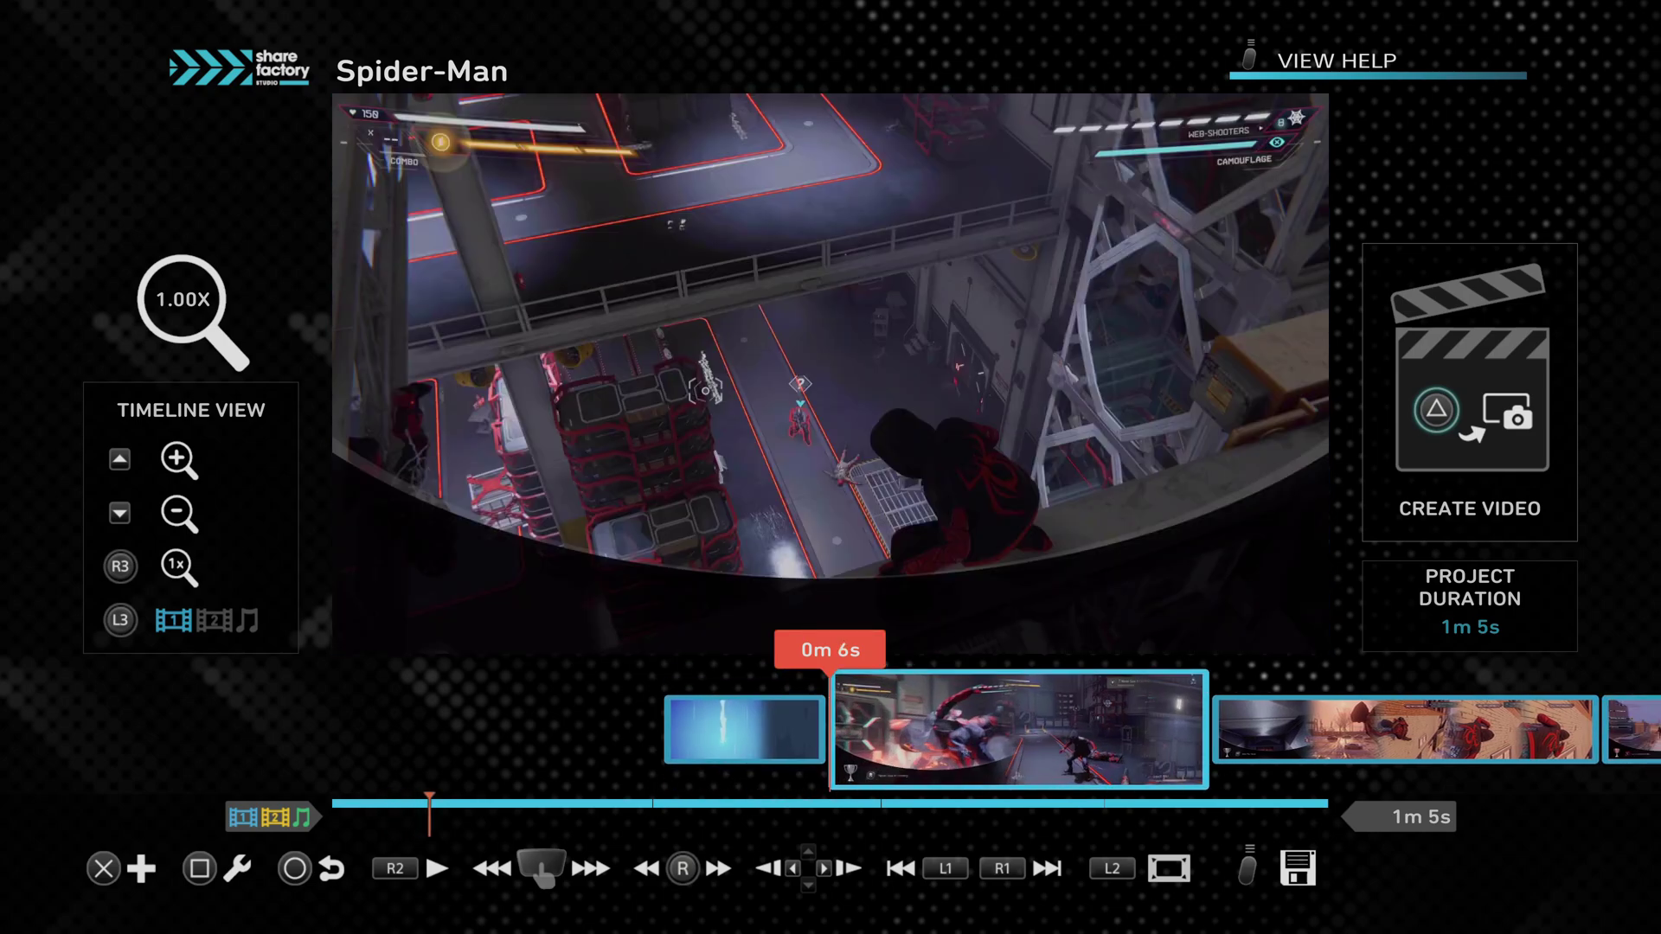
pyautogui.press('Right')
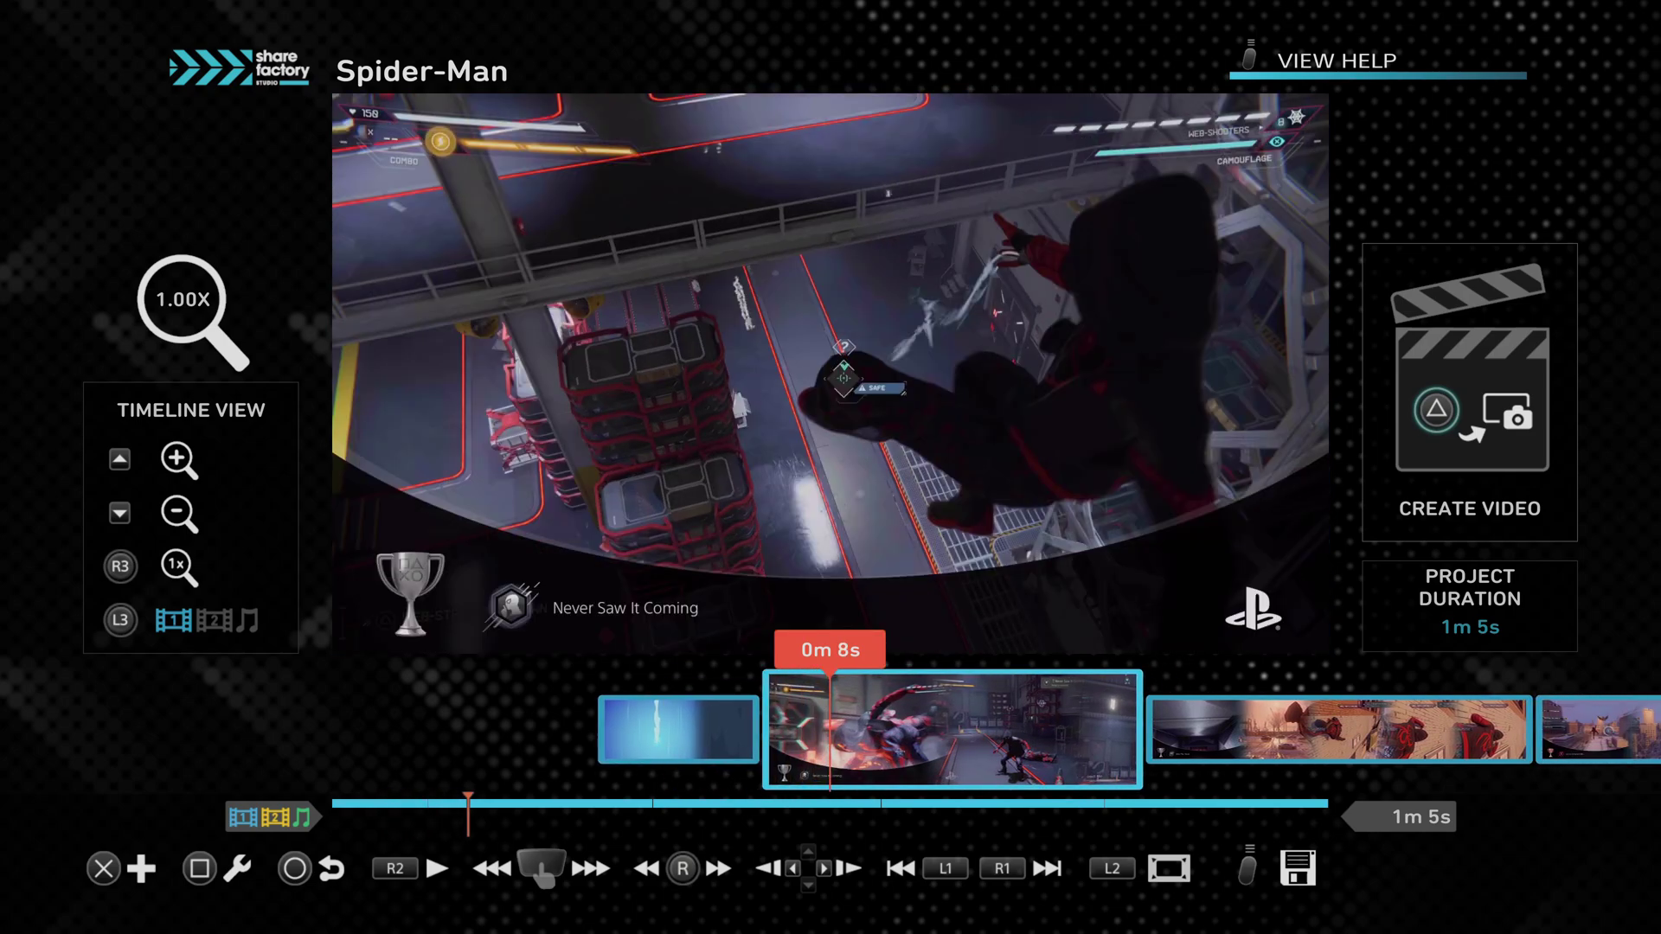
pyautogui.press('Left')
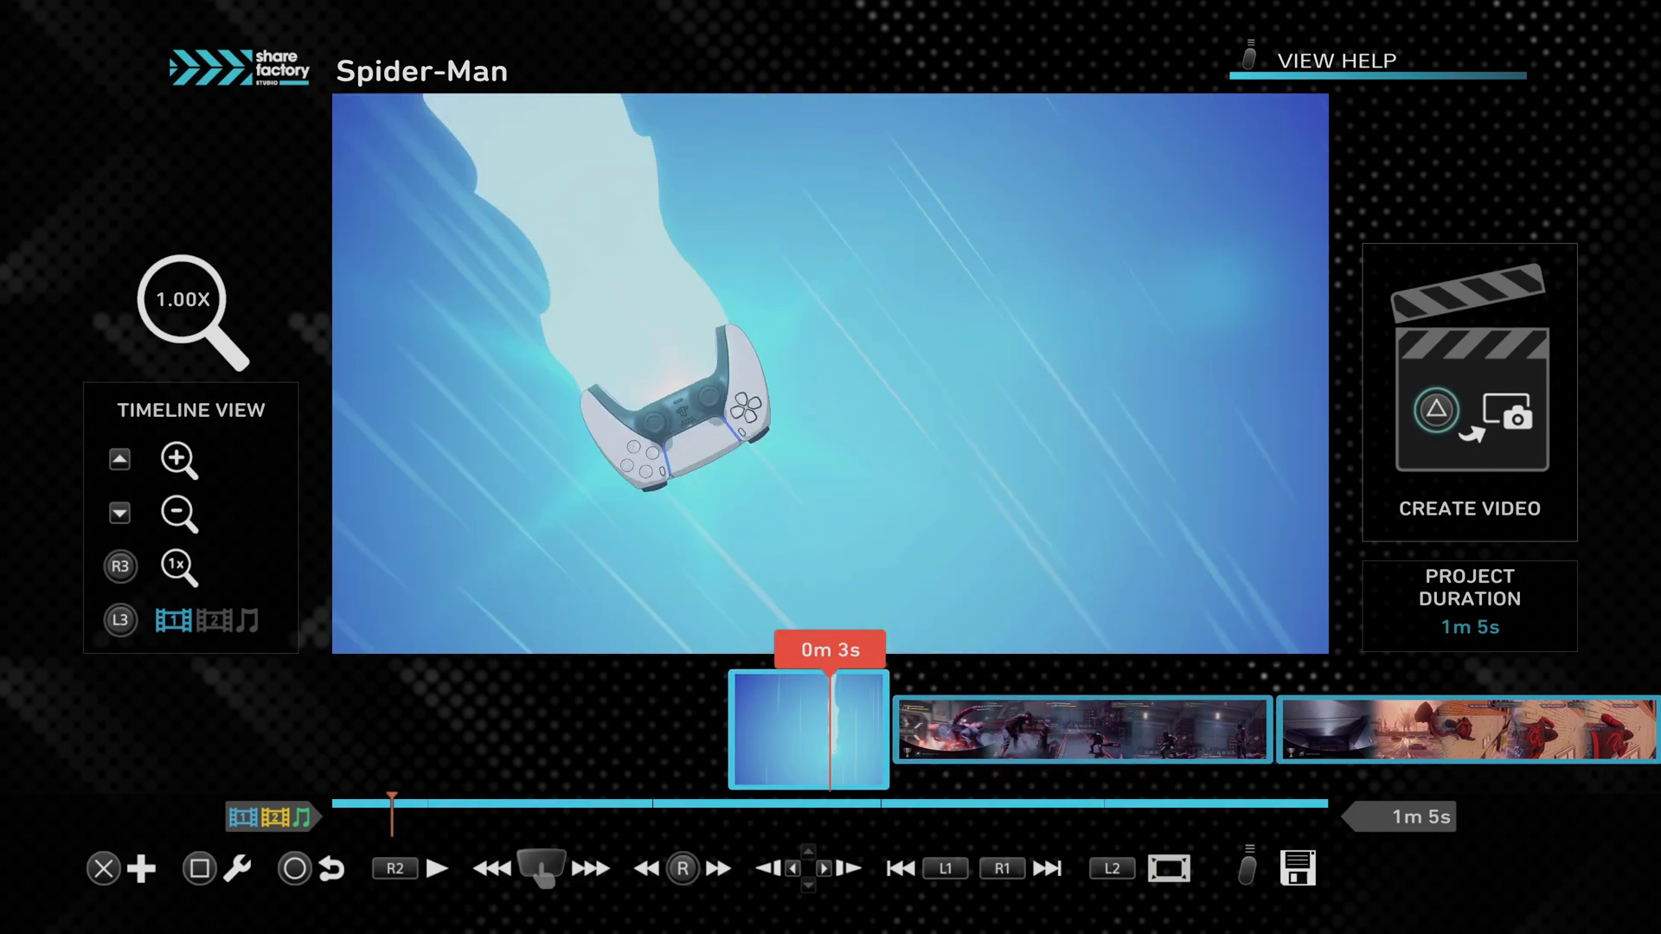
pyautogui.press('Right')
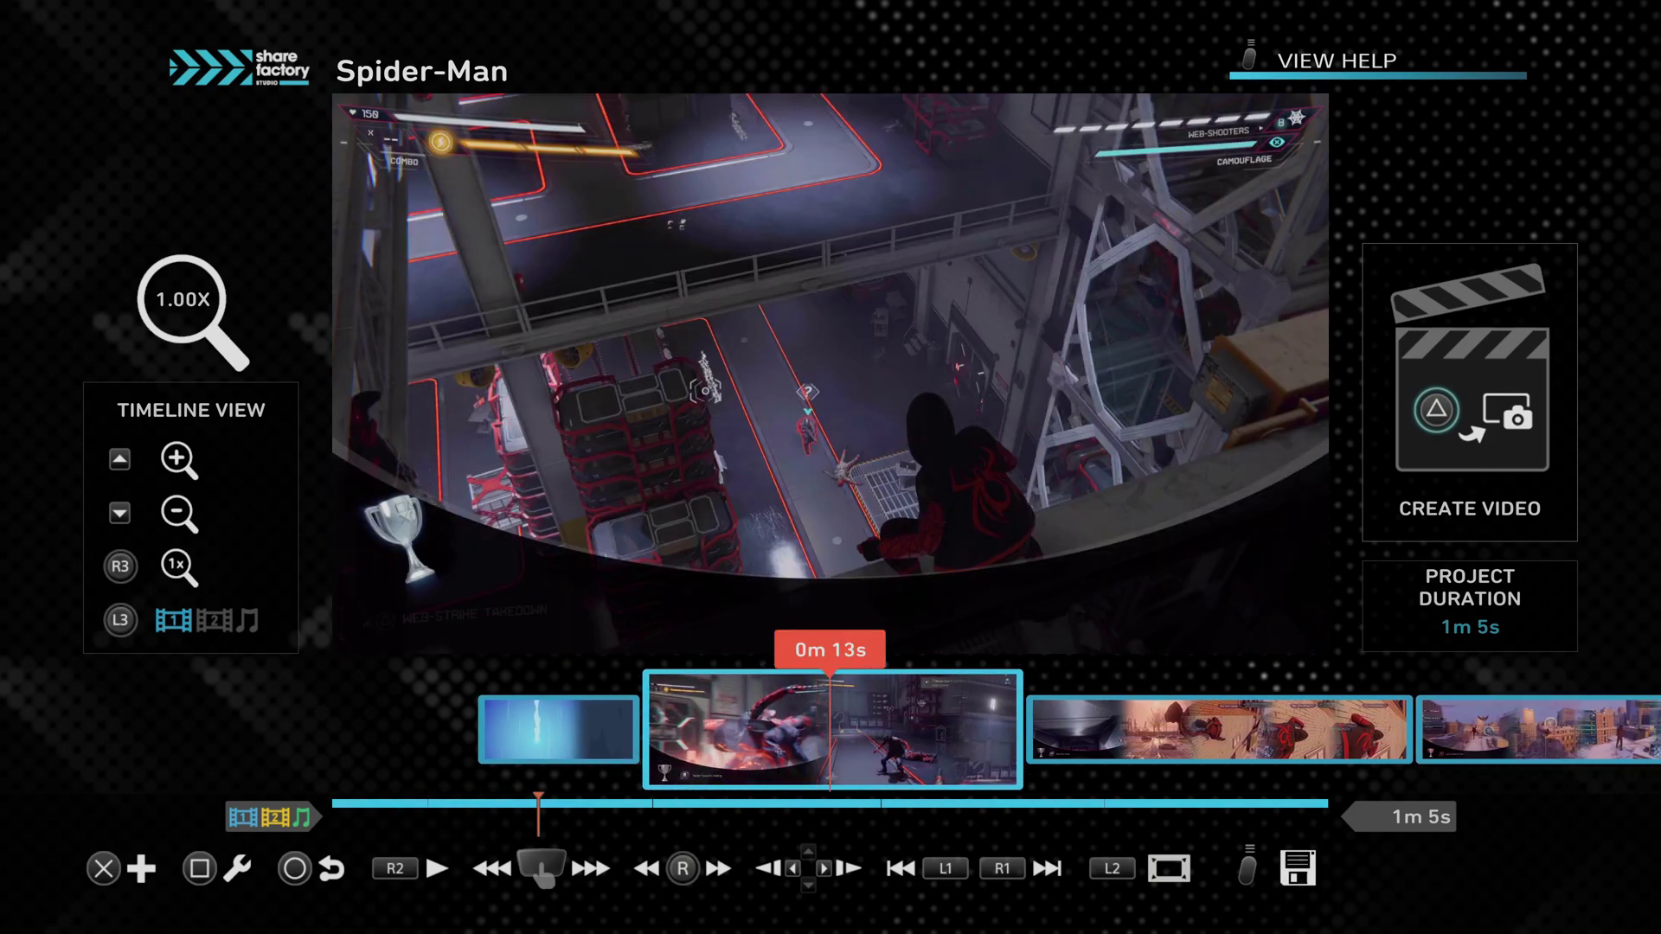
pyautogui.press('Left')
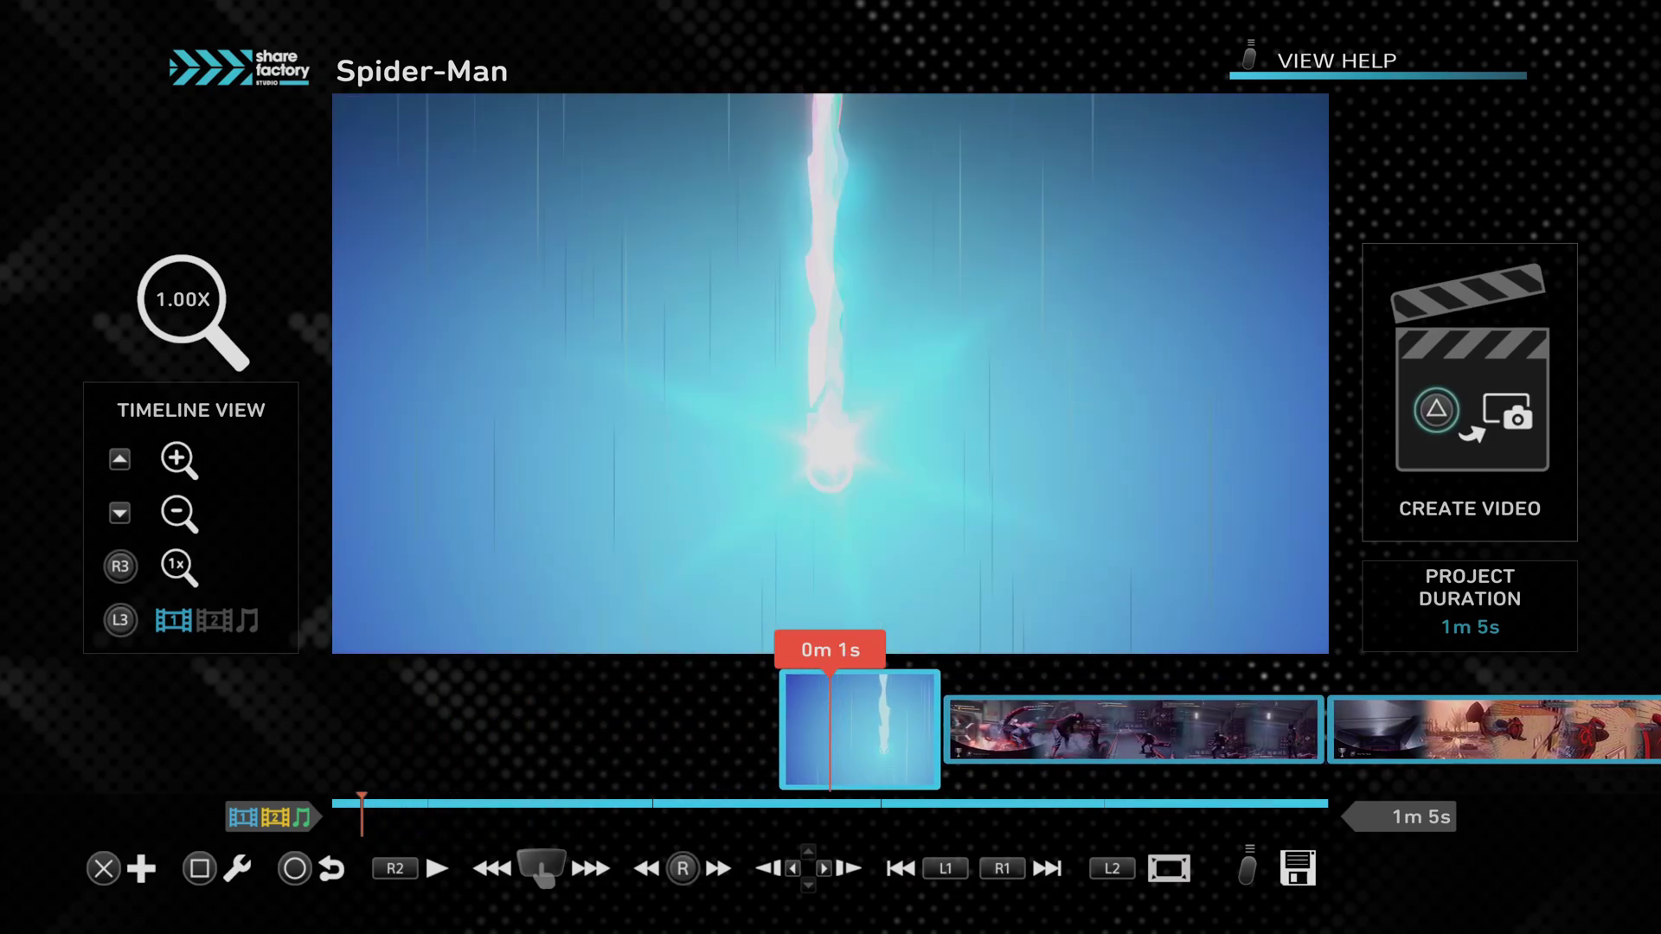
# Look through the content types that can be added within the intro clip and open the transition choices.
pyautogui.press('Return')
pyautogui.press('Down')
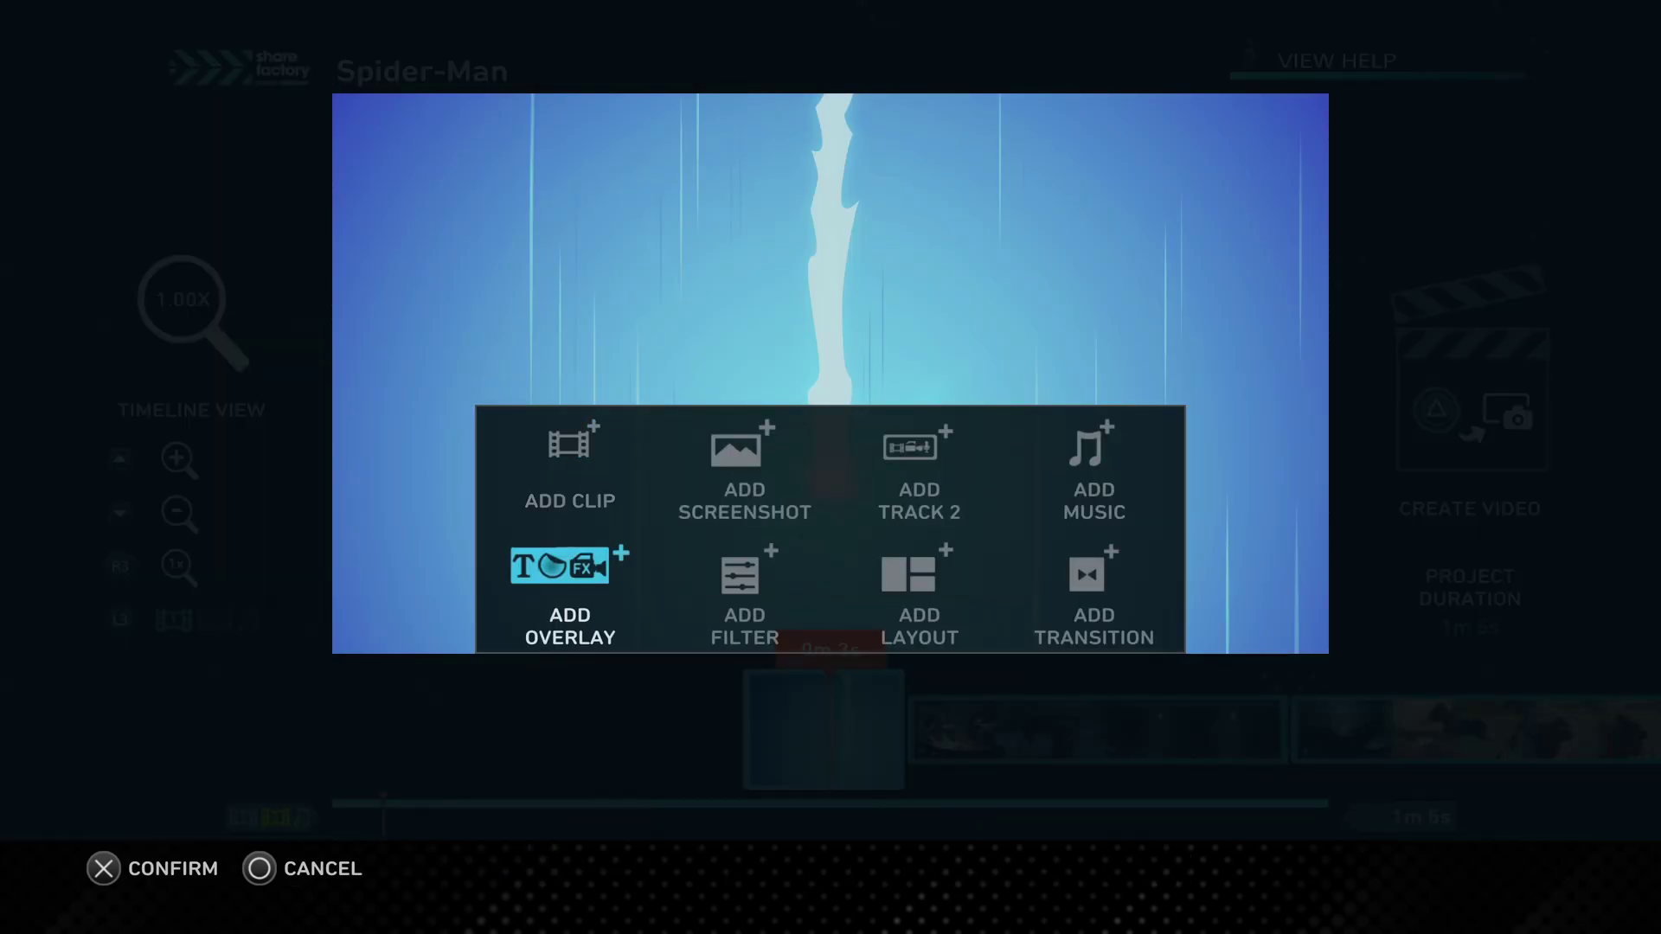
pyautogui.press('Up')
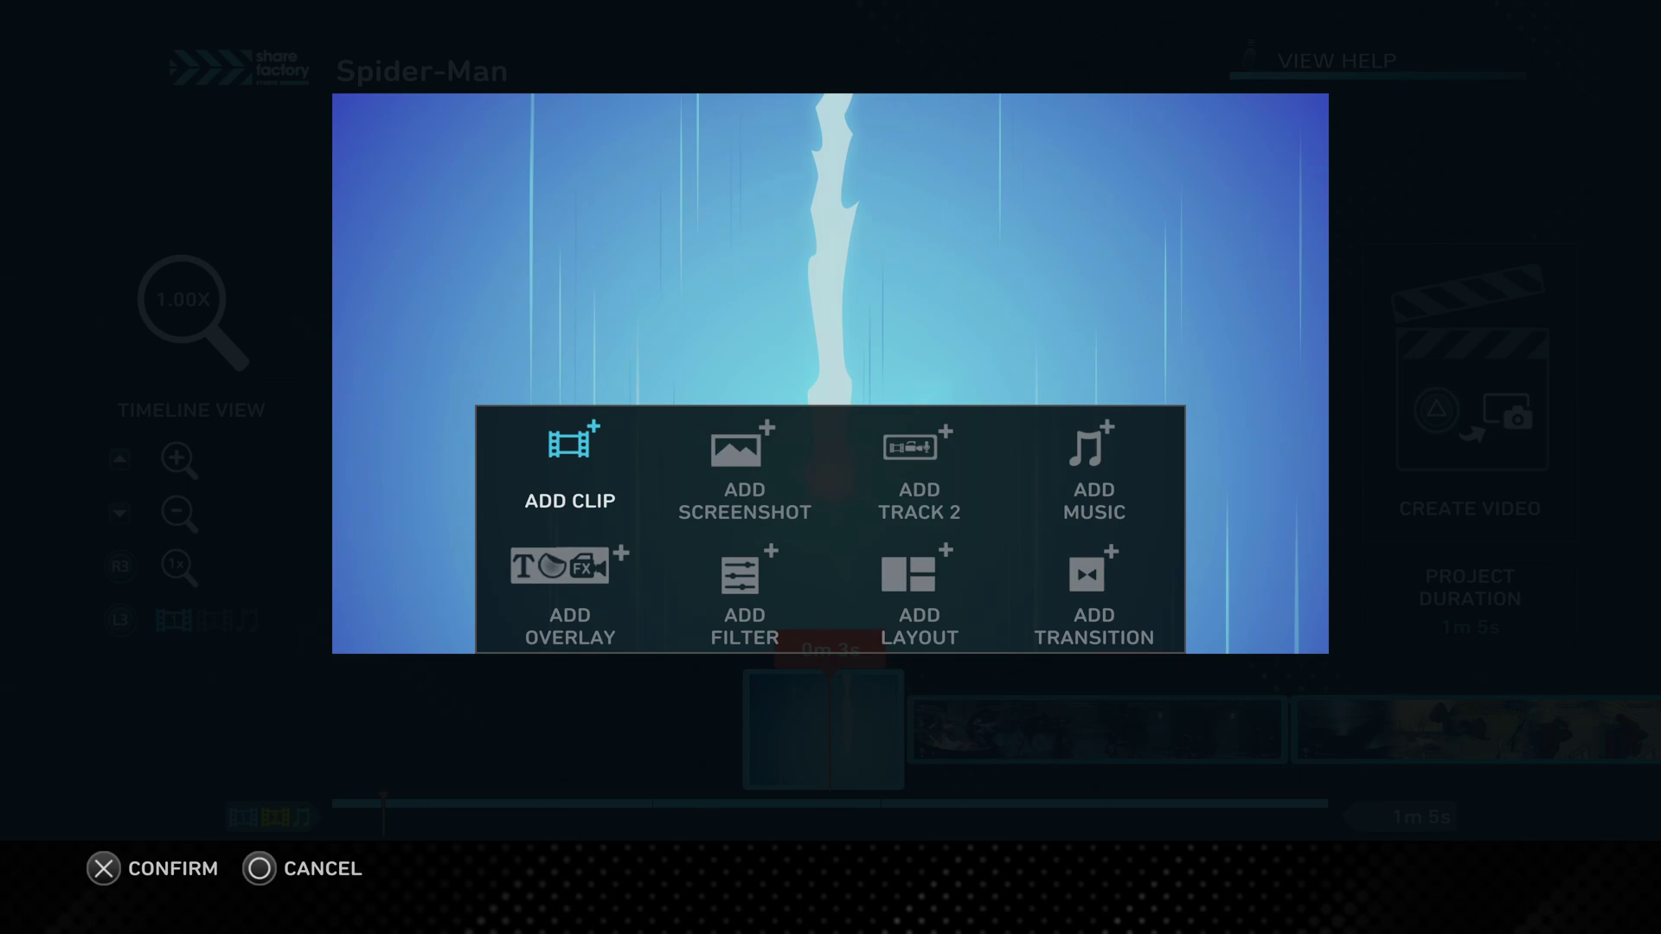
pyautogui.press('Right')
pyautogui.press('Left')
pyautogui.press('Down')
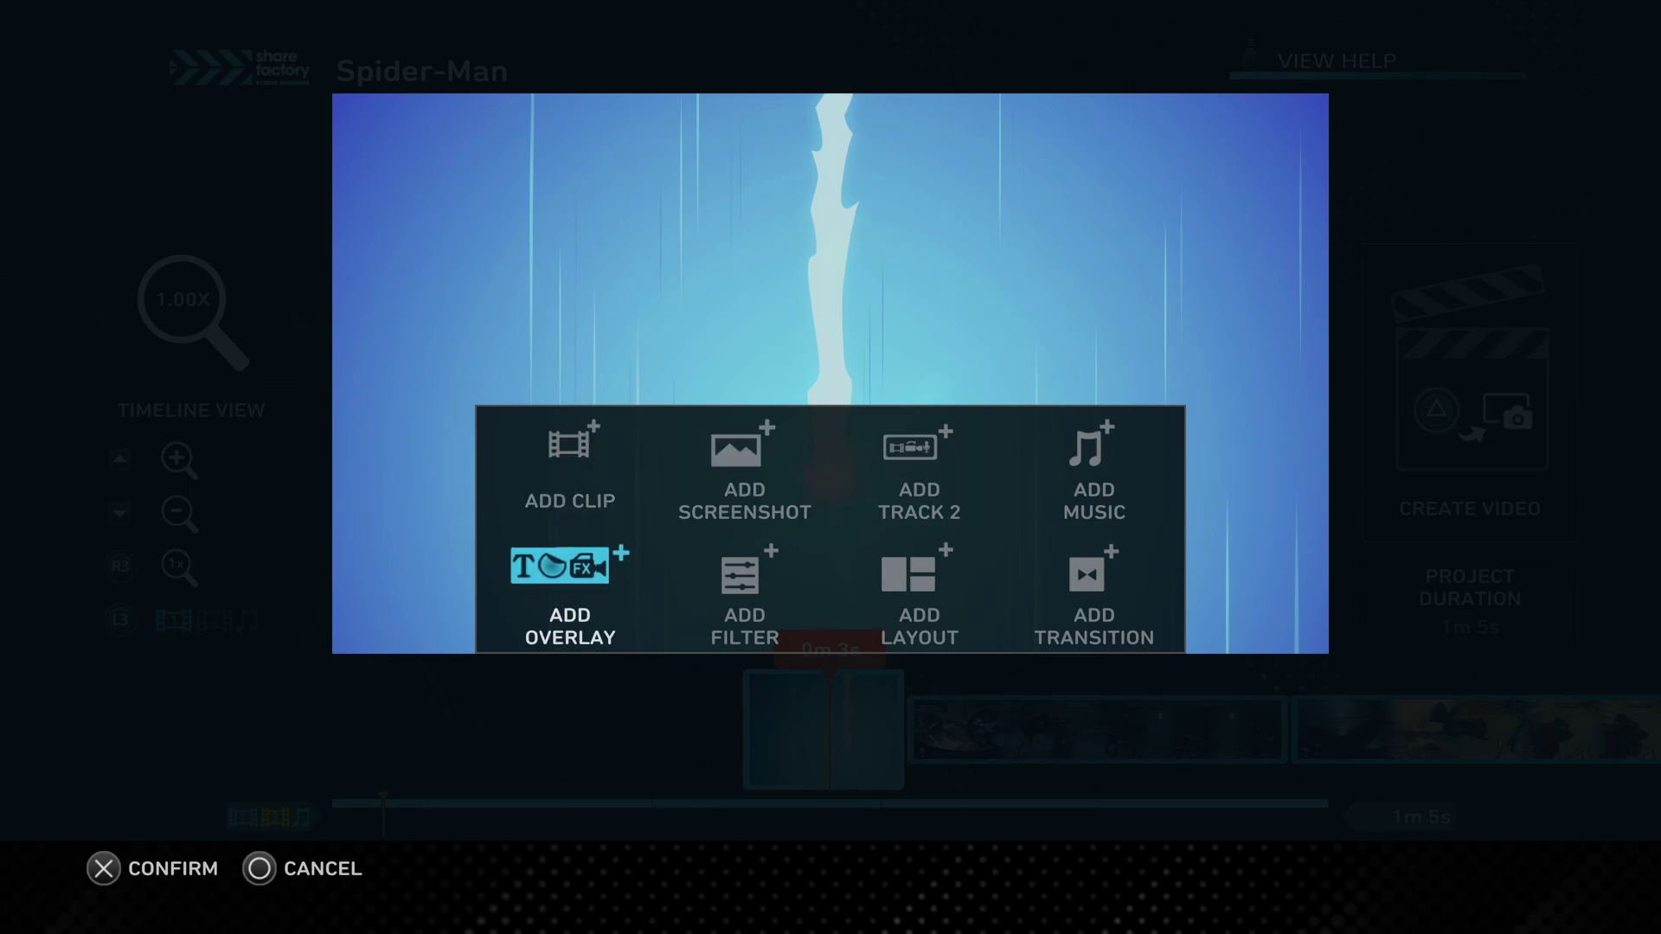
pyautogui.press('Up')
pyautogui.press('Right')
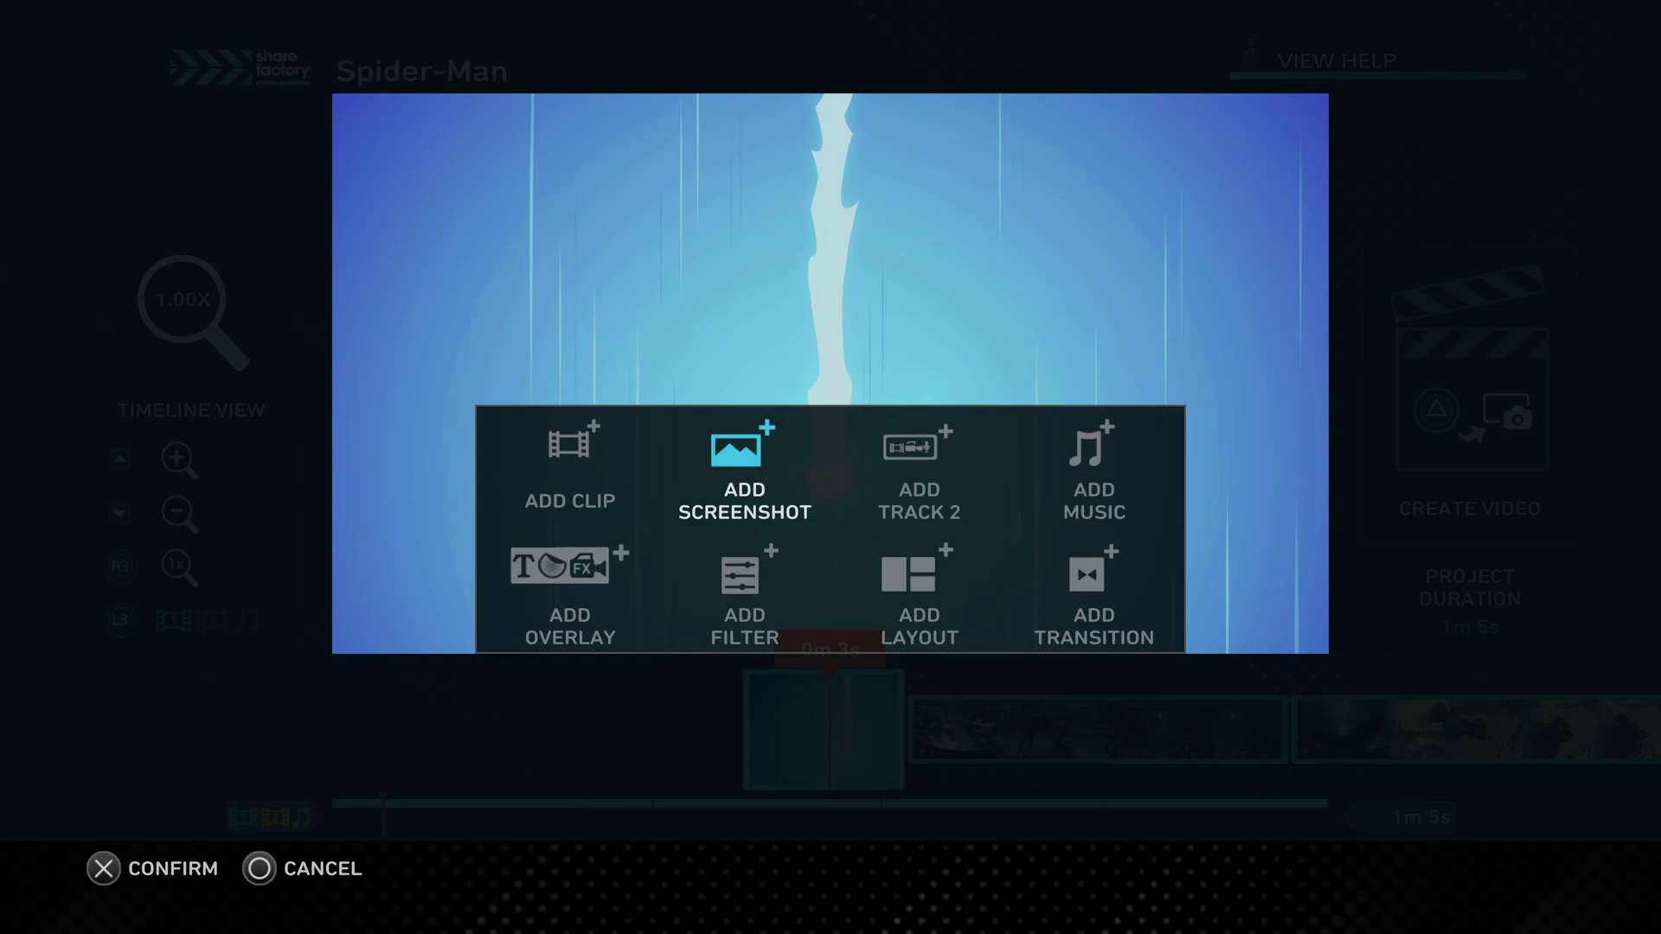
pyautogui.press('Down')
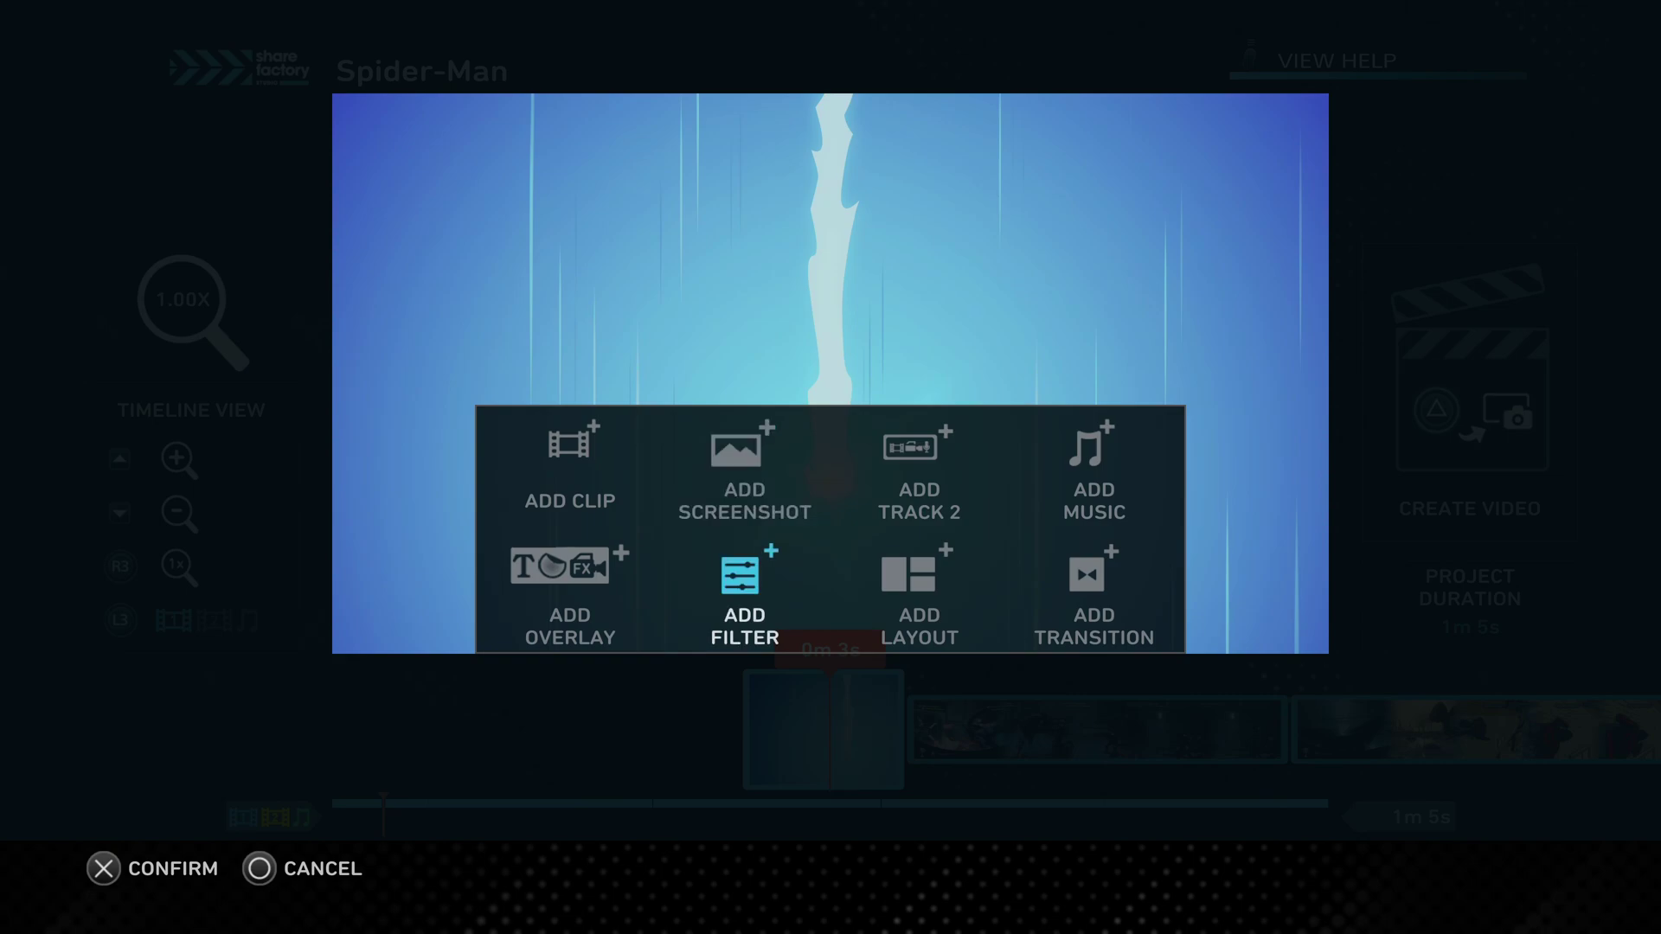
pyautogui.press('Right')
pyautogui.press('Right')
pyautogui.press('Return')
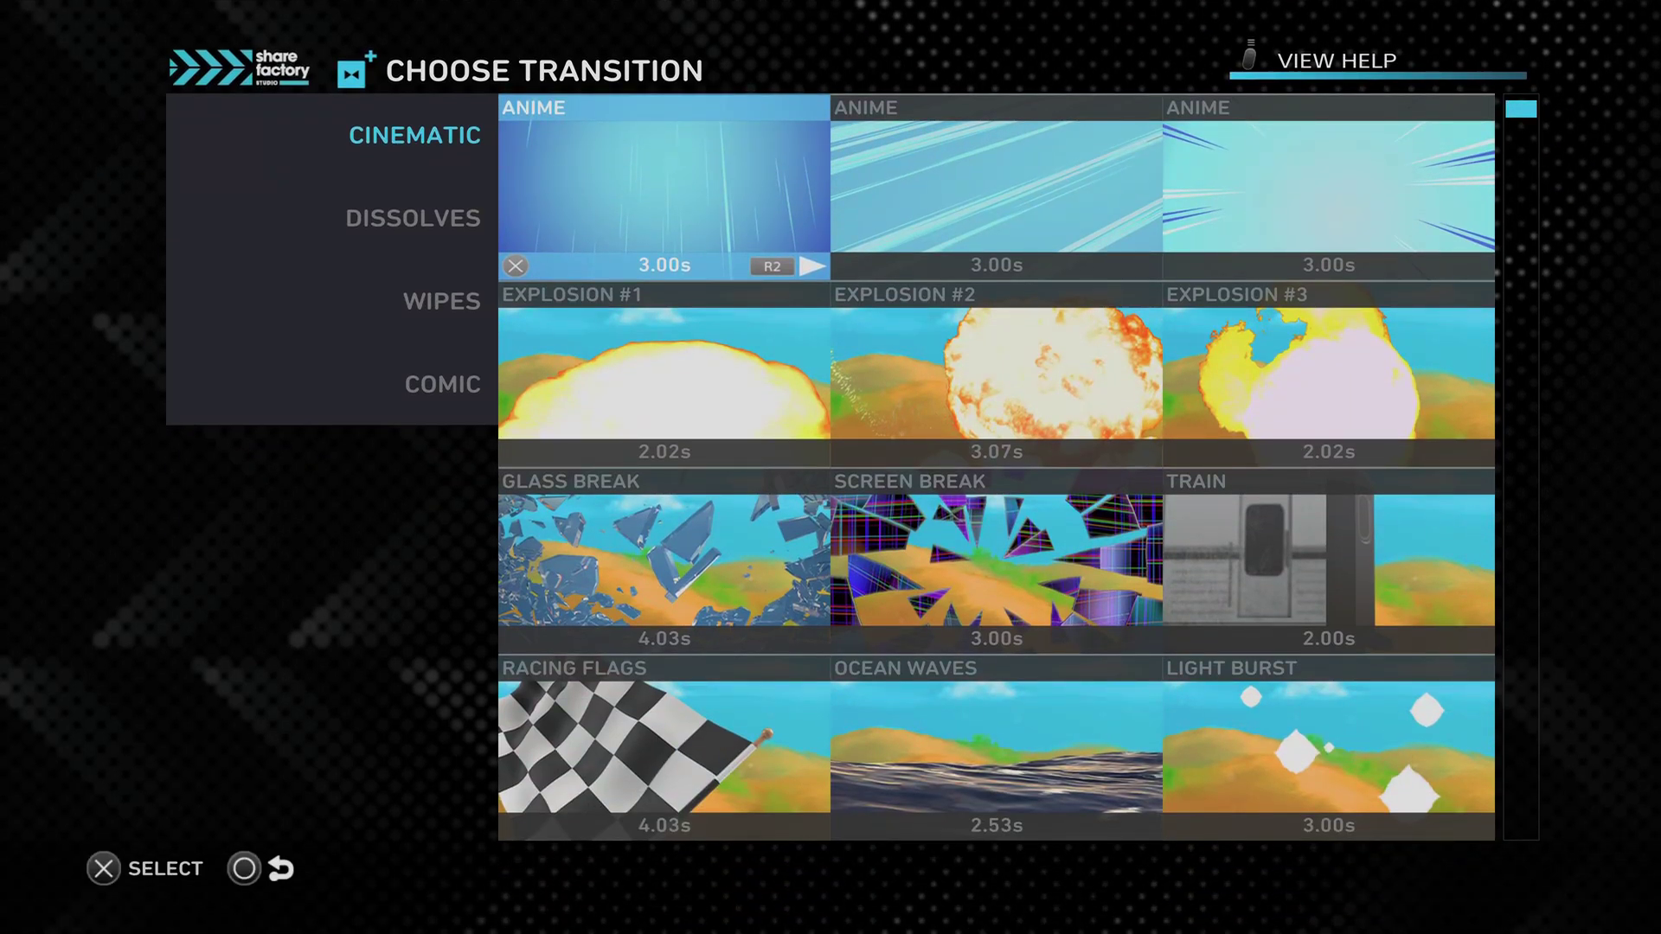
# Preview the first 3-second ANIME transition in the Cinematic category and return to the timeline.
pyautogui.press('Down')
pyautogui.press('Up')
pyautogui.press('space')
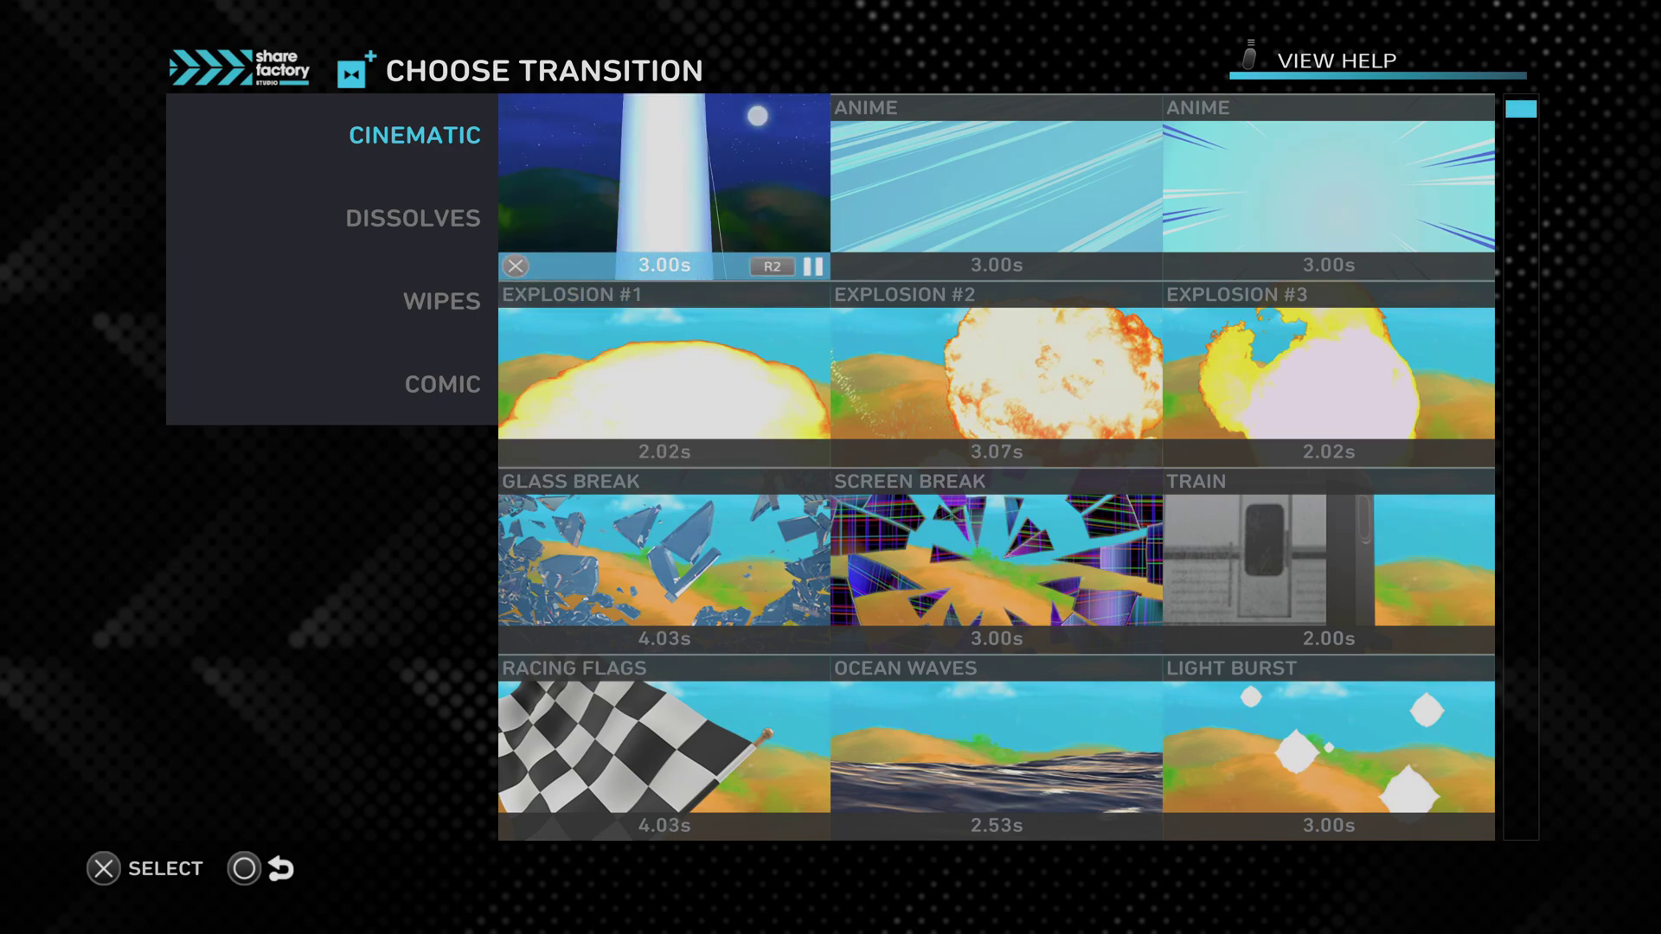
pyautogui.press('Right')
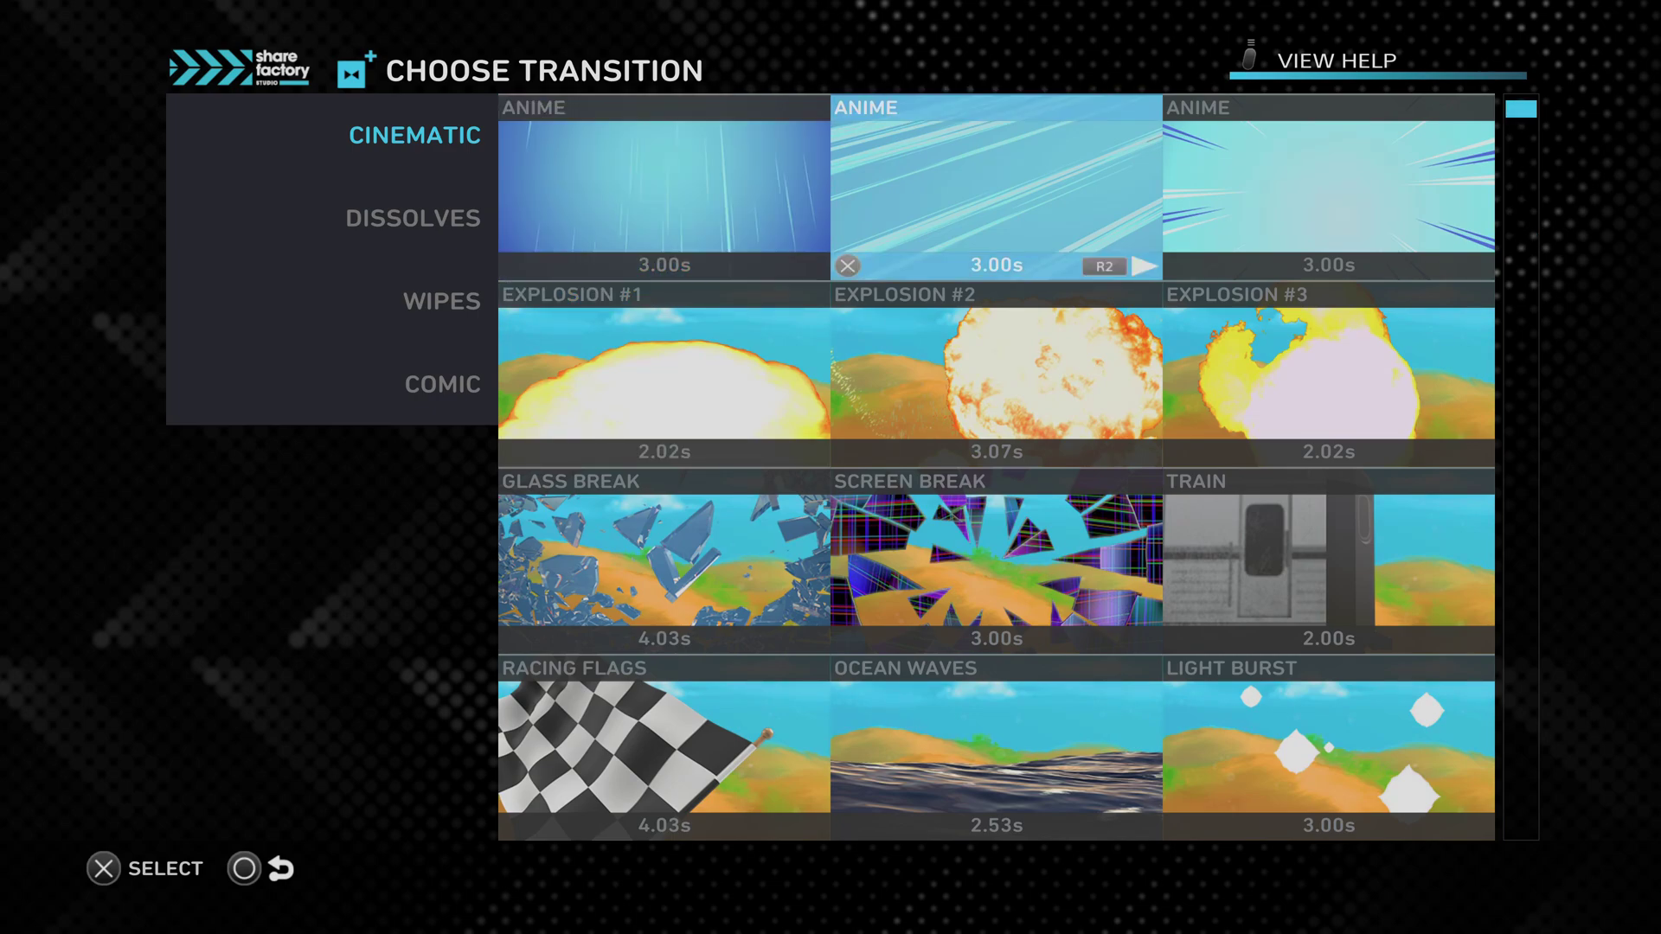
pyautogui.press('Left')
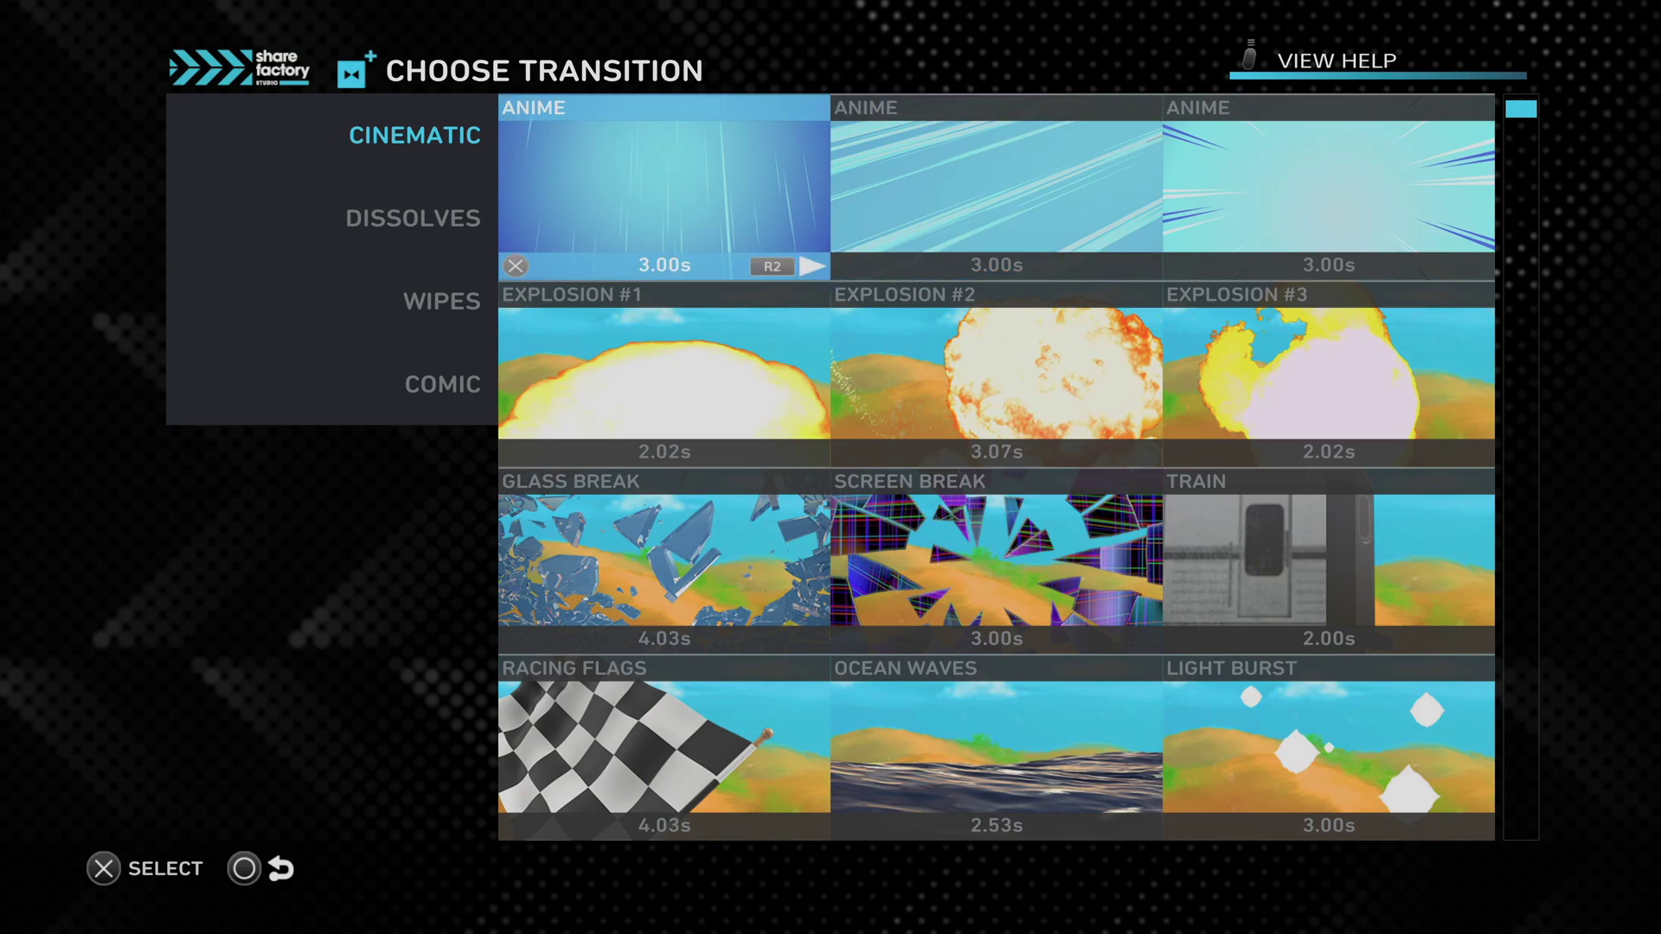
pyautogui.press('Right')
pyautogui.press('Return')
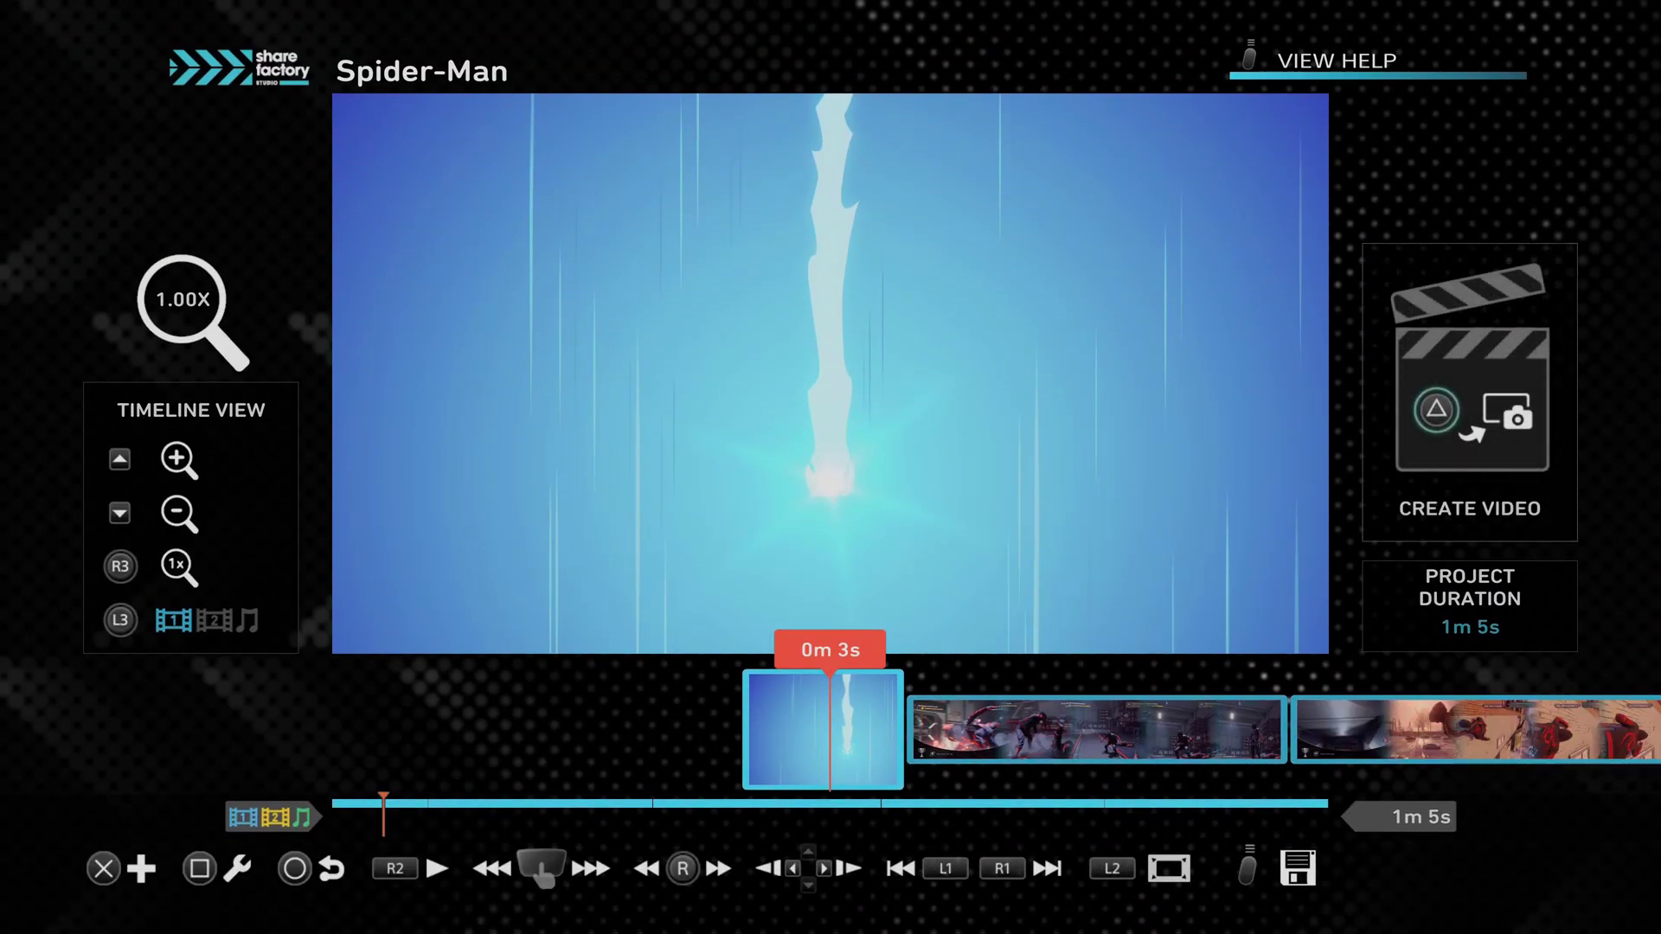
# Reopen the transition choices from the intro clip to view the Cinematic transitions, and go back to the timeline.
pyautogui.press('Return')
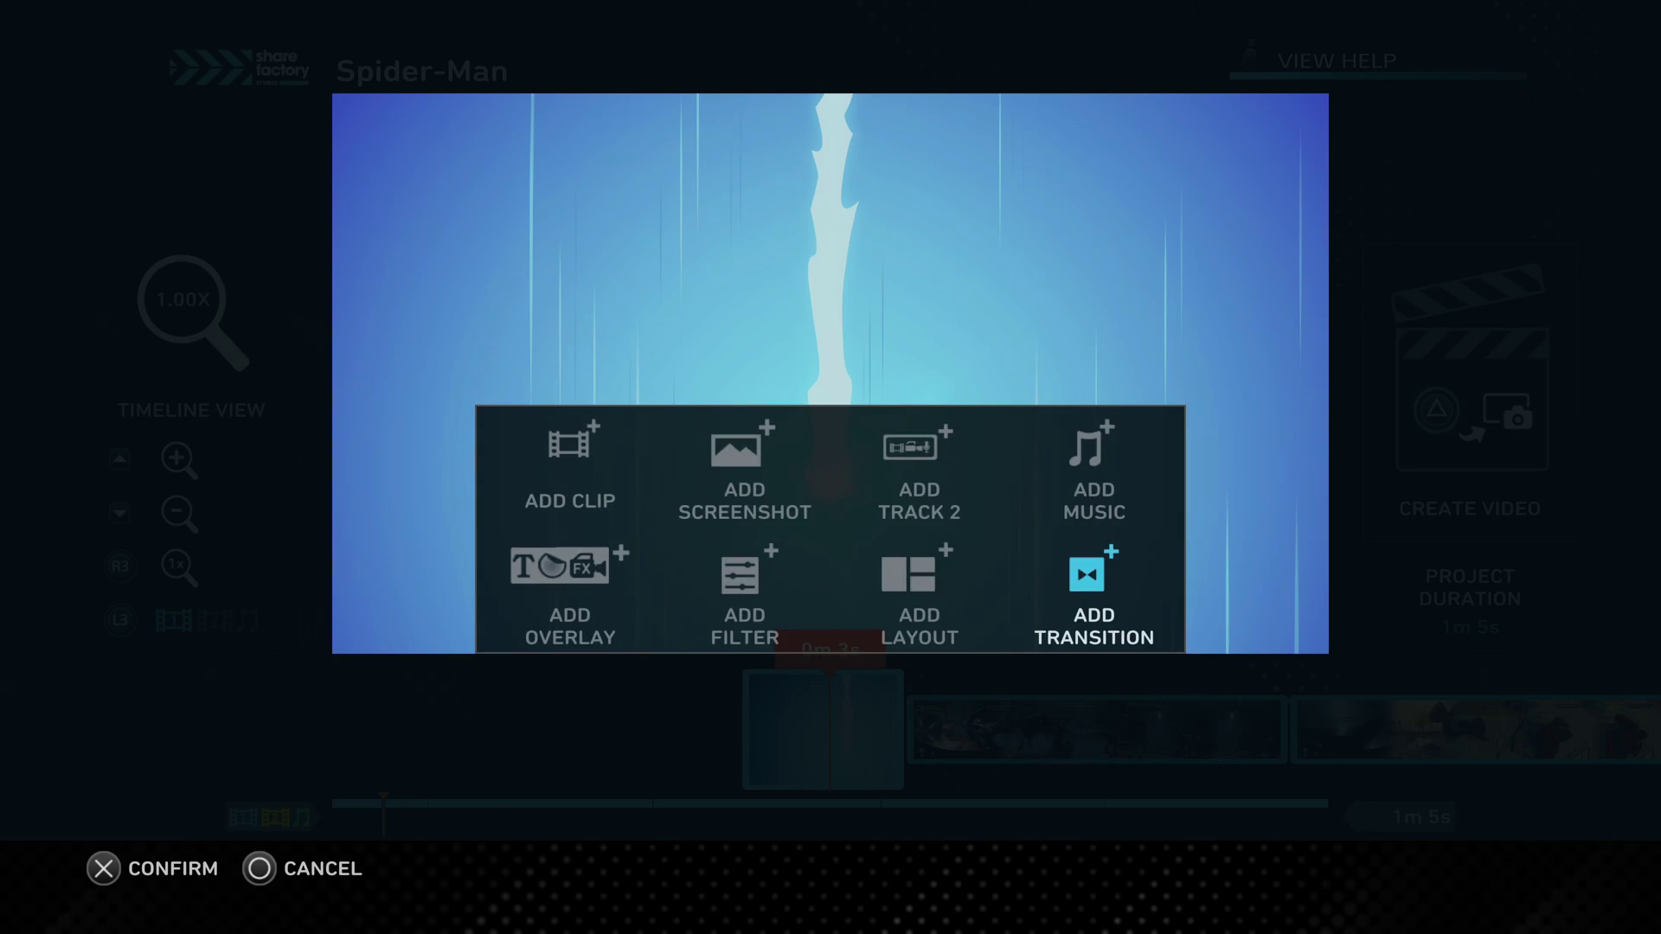
pyautogui.press('Return')
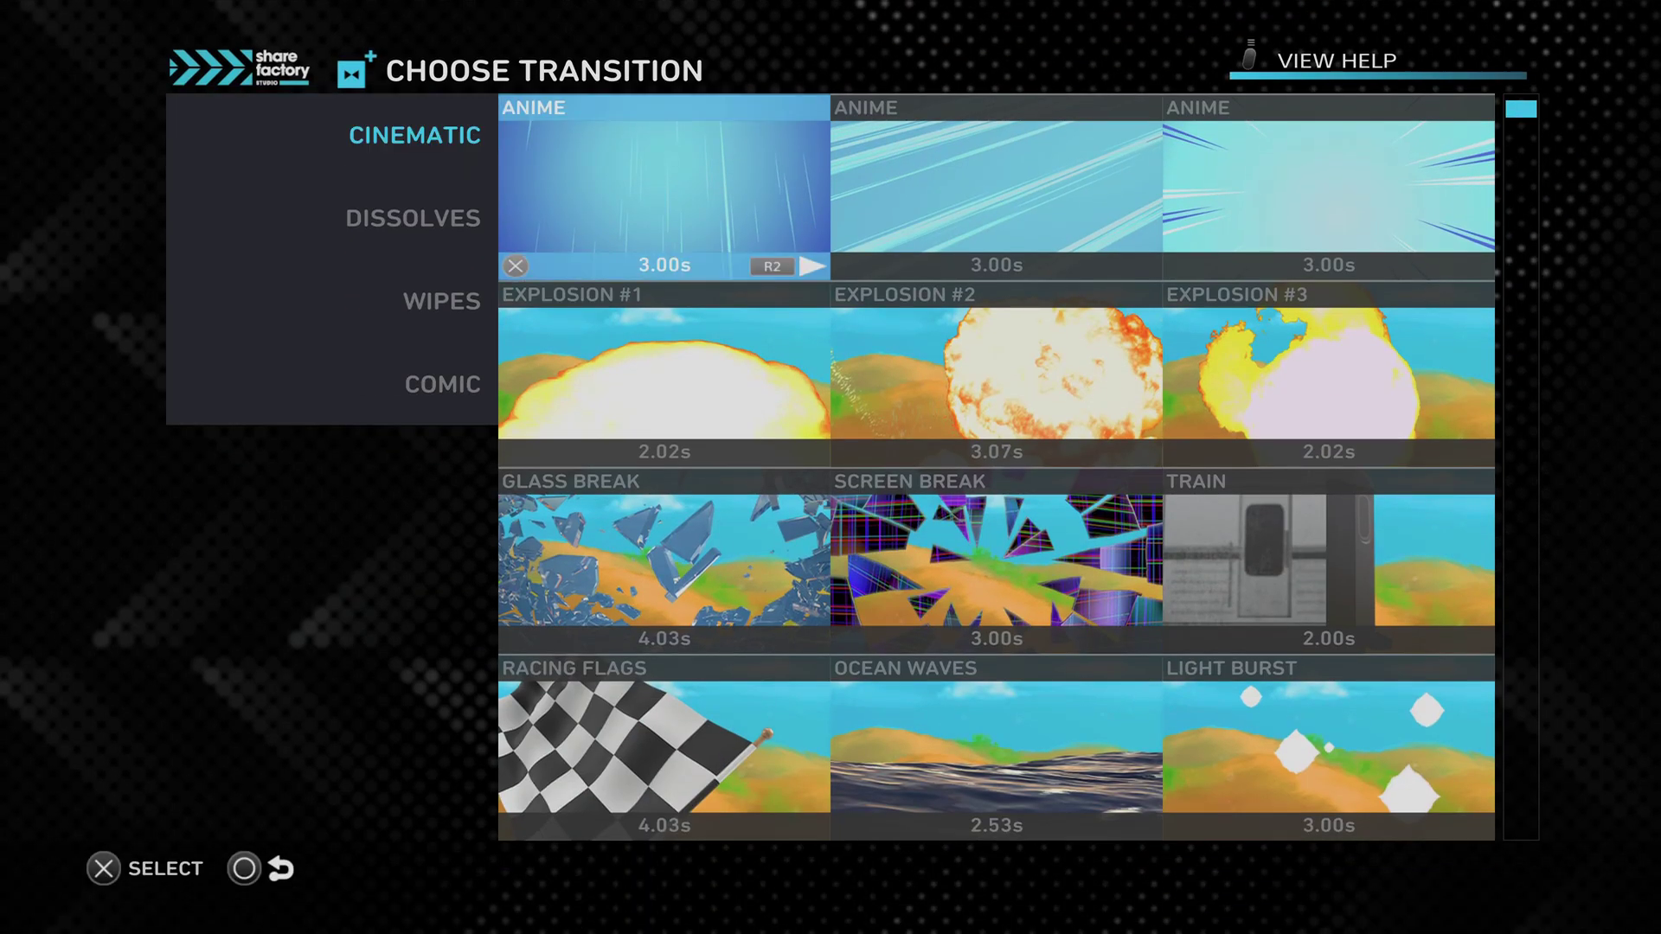
pyautogui.press('Return')
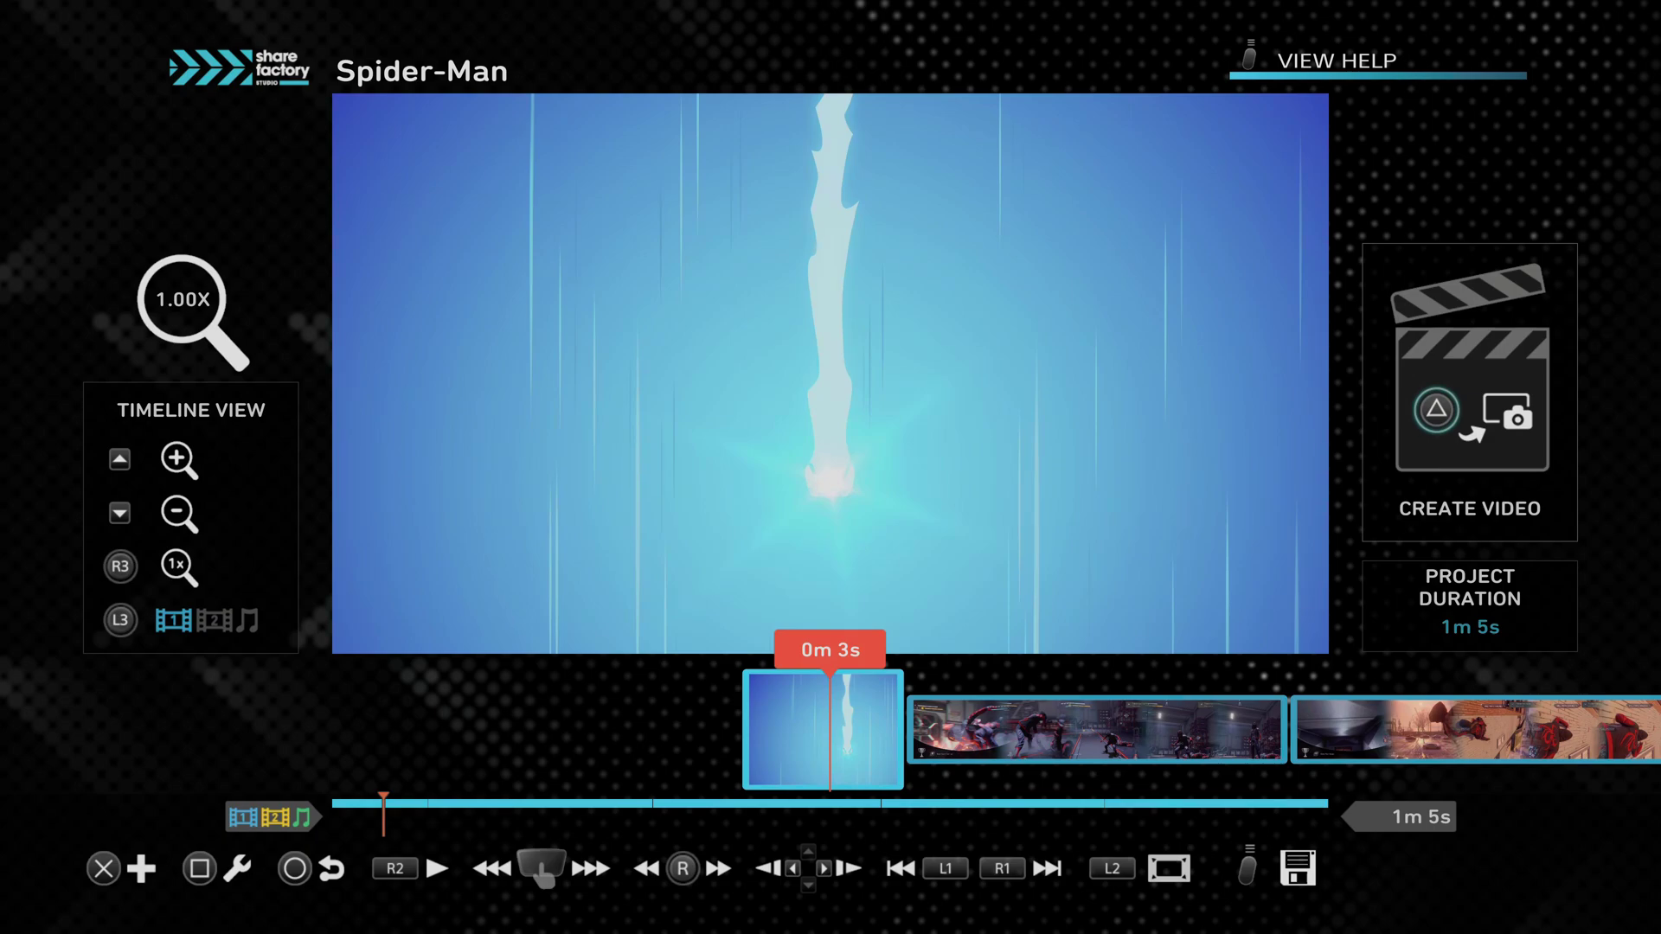
# Look over the content types that can be added within the intro clip and reopen the transition choices.
pyautogui.press('Return')
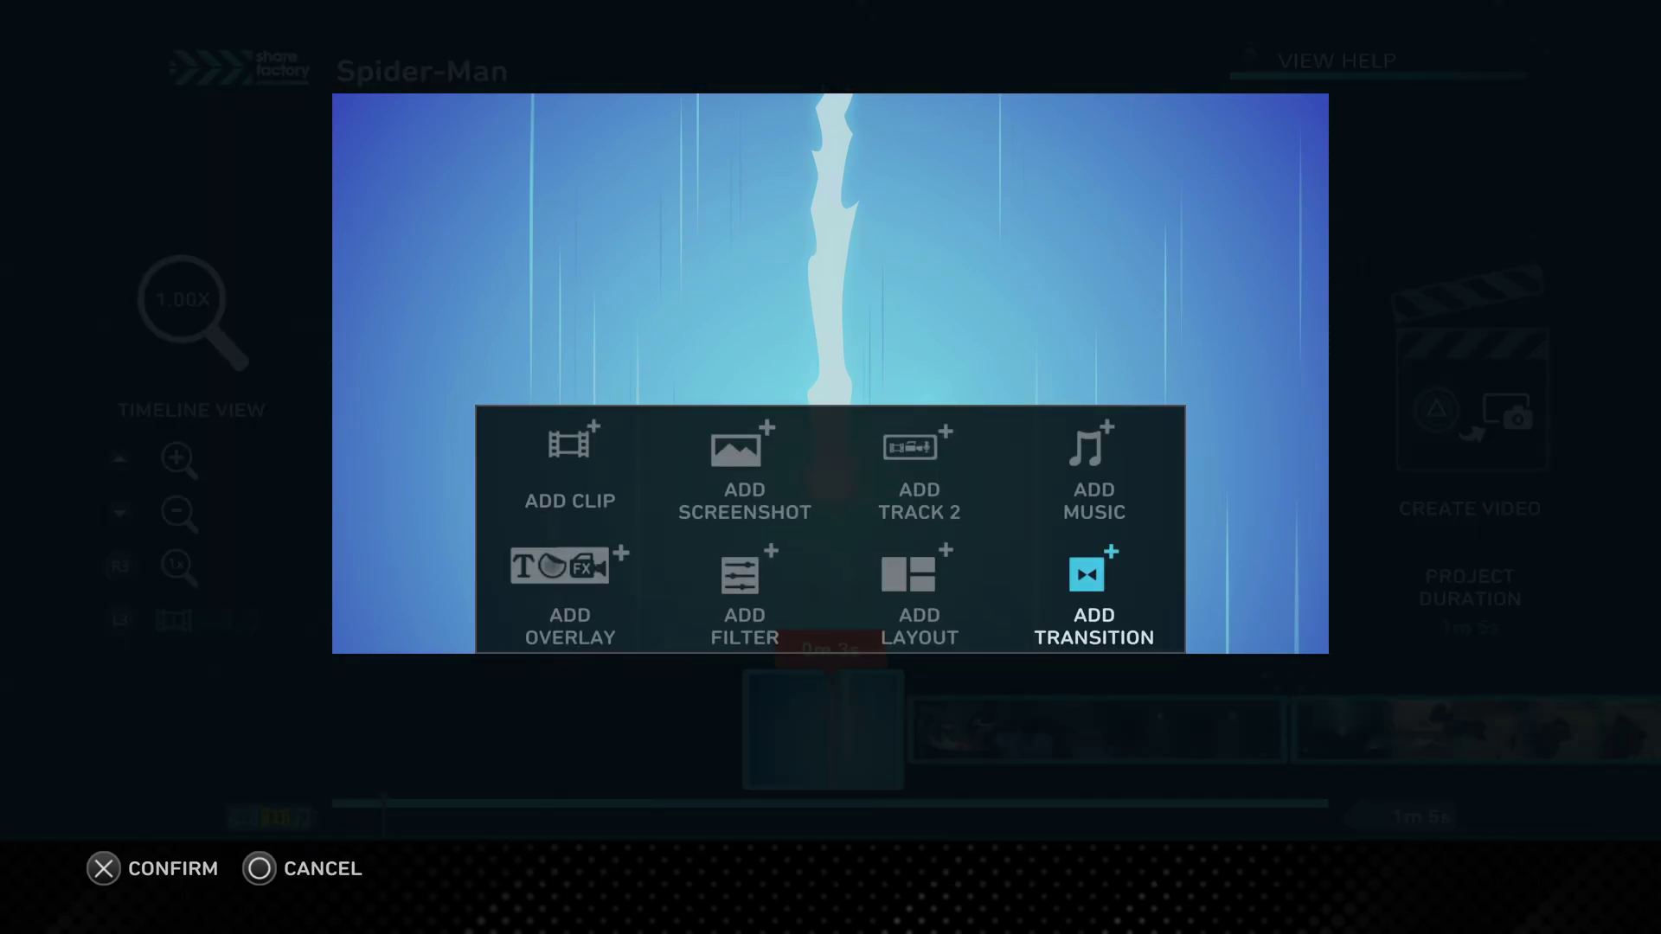
pyautogui.press('Left')
pyautogui.press('Left')
pyautogui.press('Left')
pyautogui.press('Right')
pyautogui.press('Right')
pyautogui.press('Right')
pyautogui.press('Return')
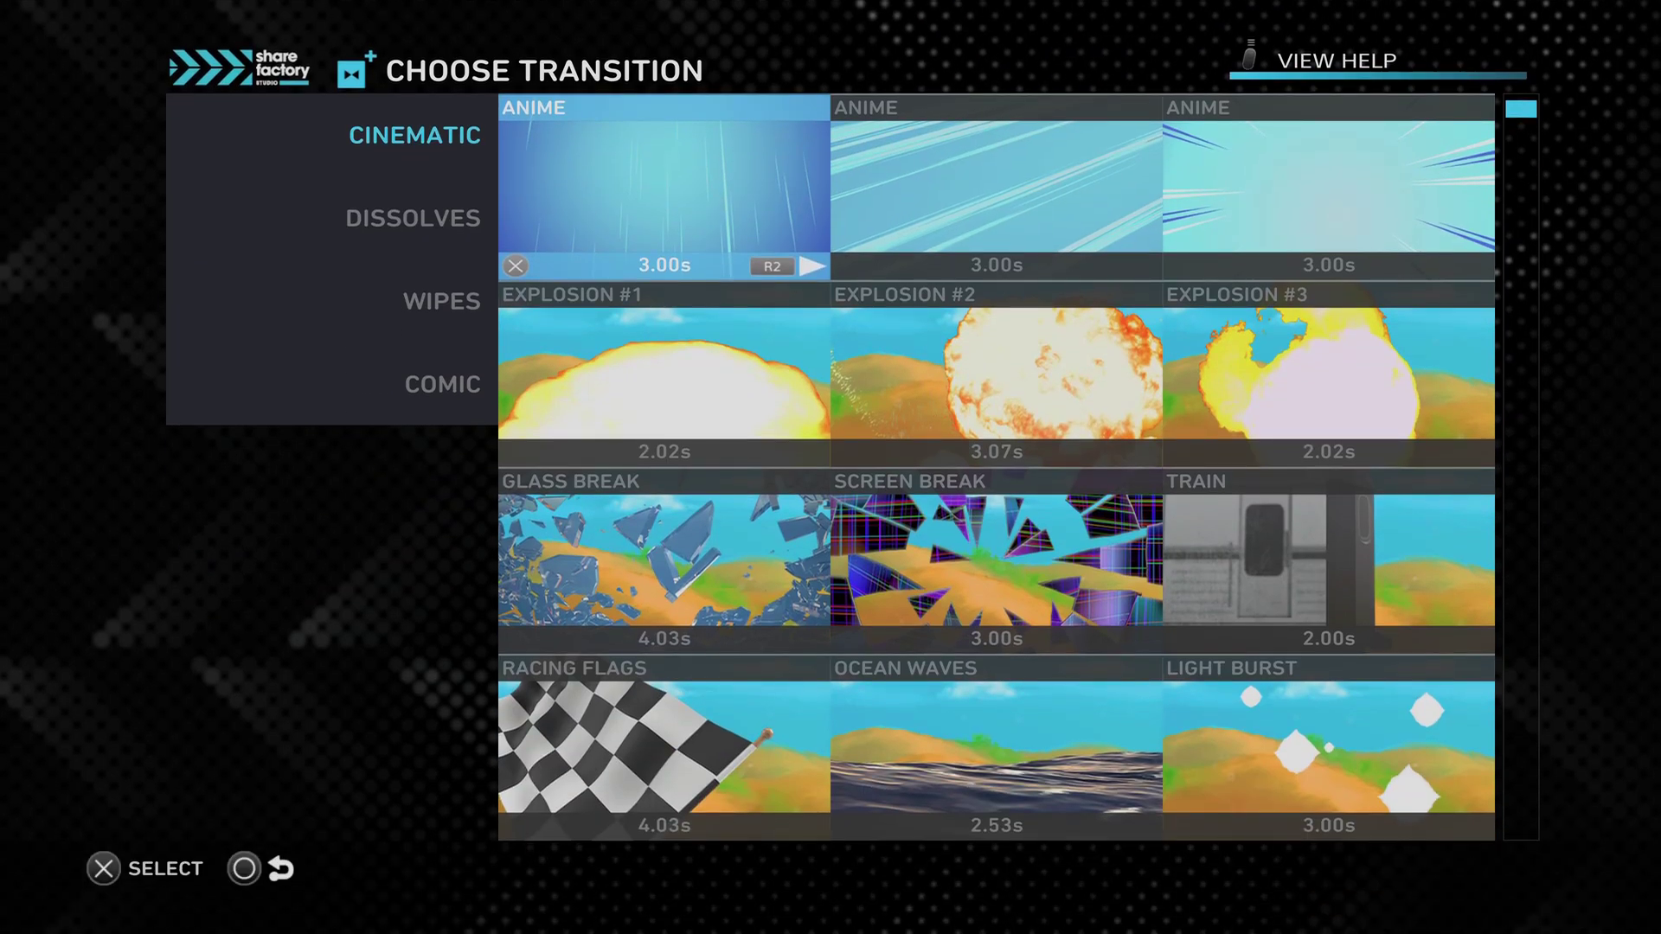
# Preview the second and third 3-second ANIME transitions in the Cinematic category.
pyautogui.press('Down')
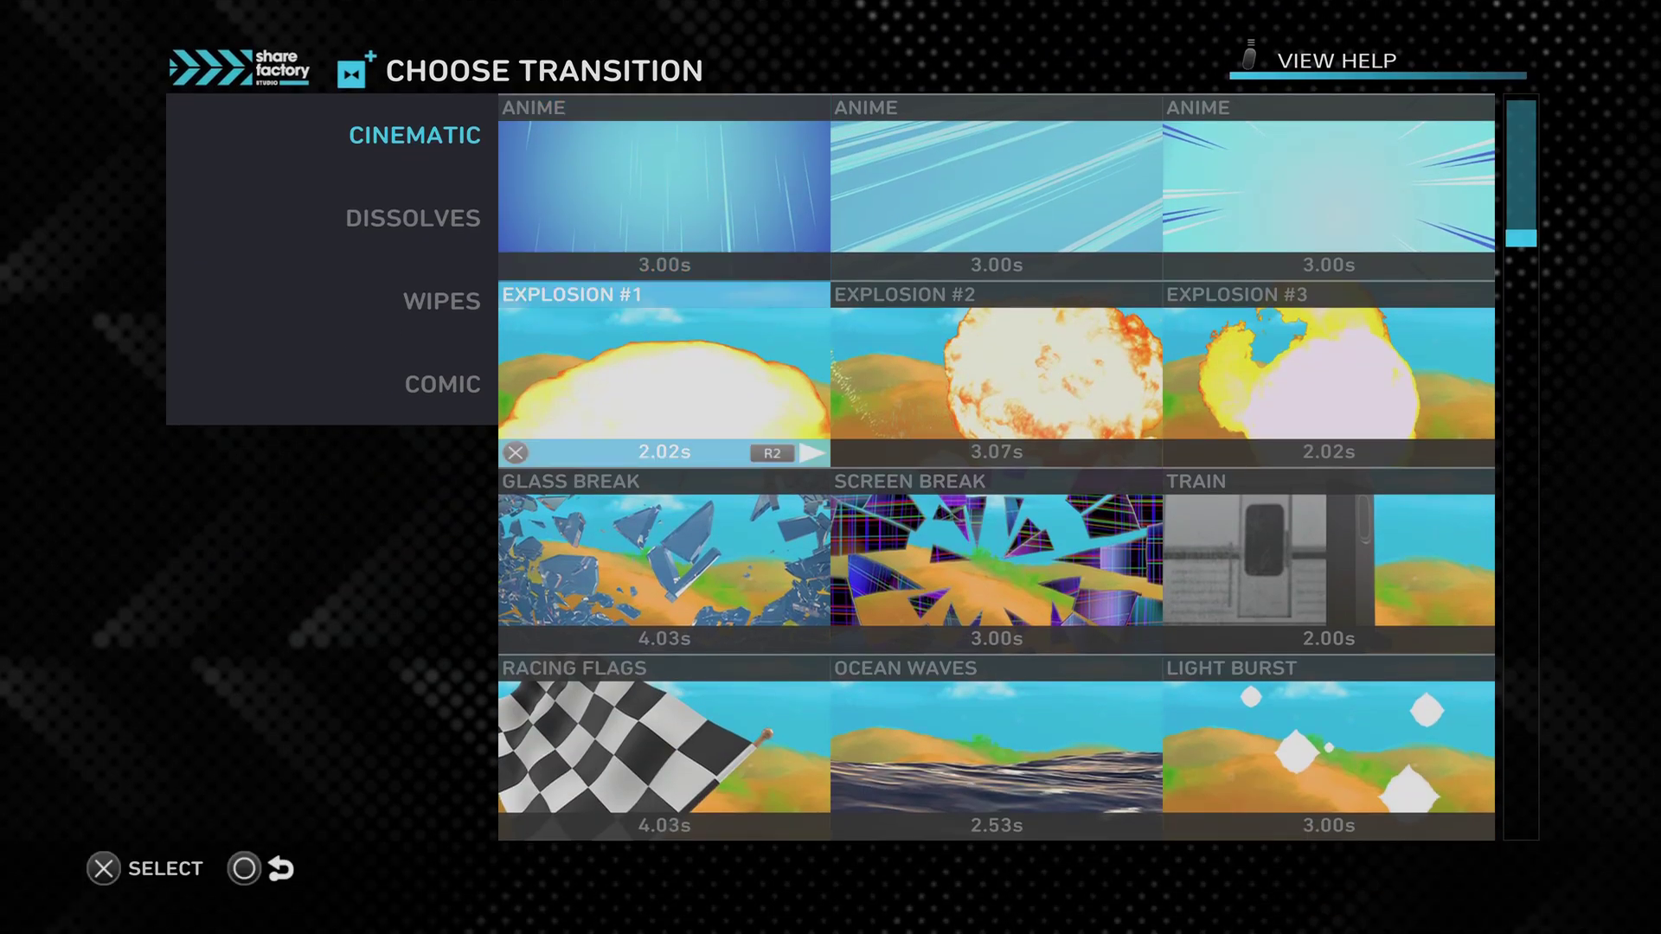
pyautogui.press('Up')
pyautogui.press('Right')
pyautogui.press('space')
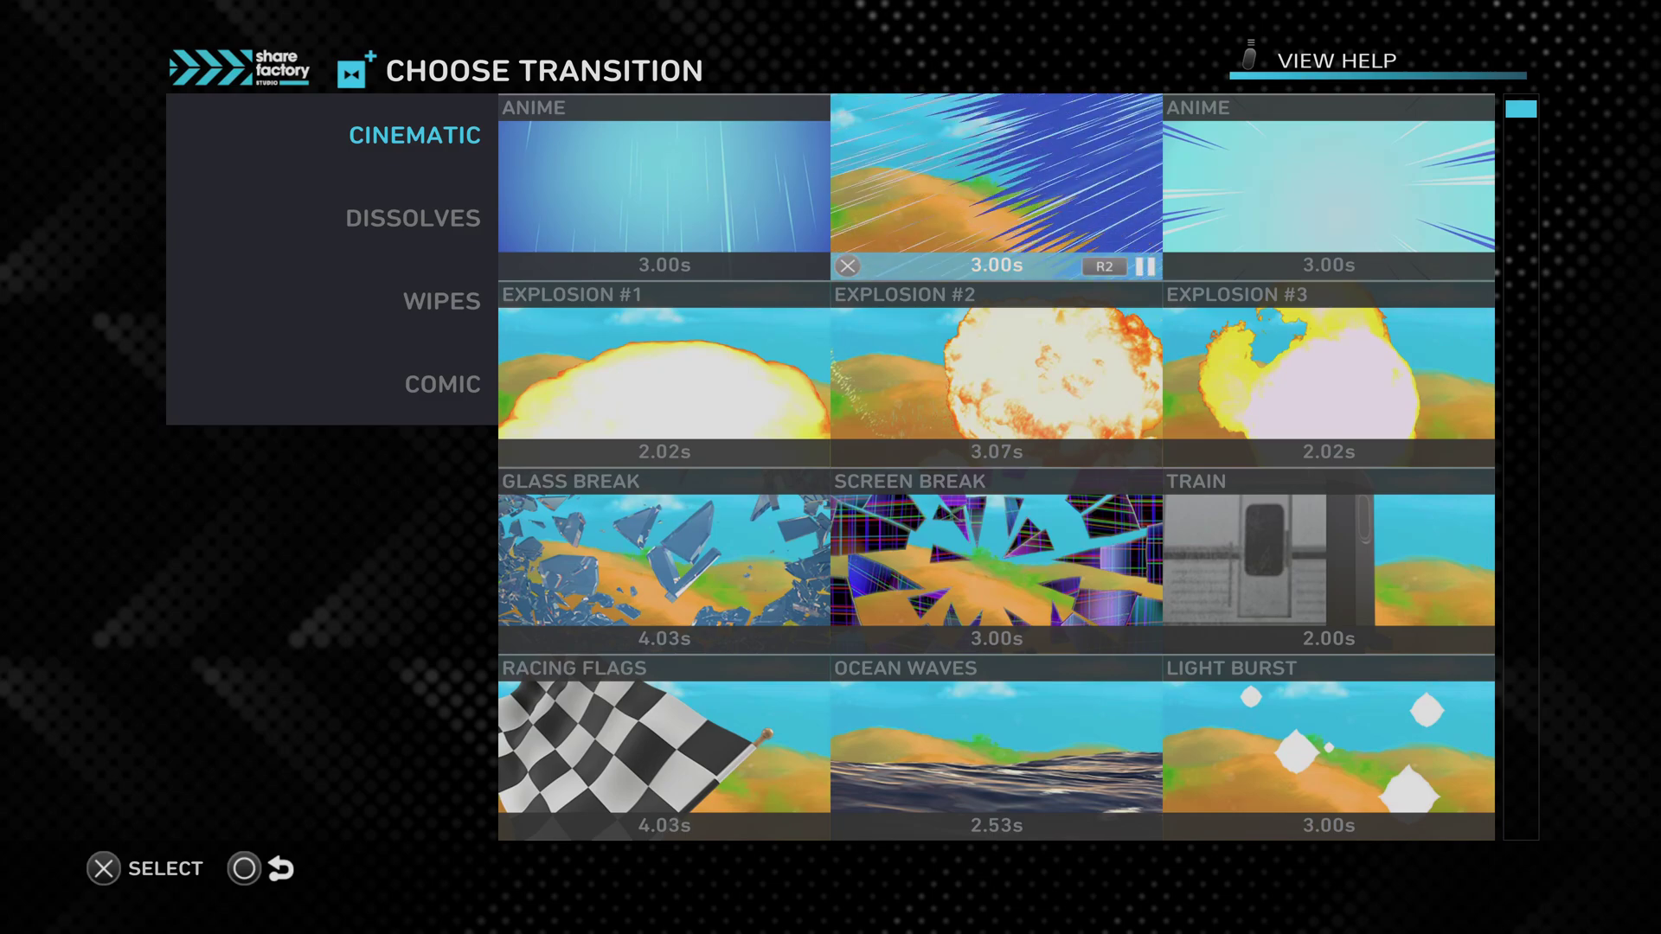
pyautogui.press('Right')
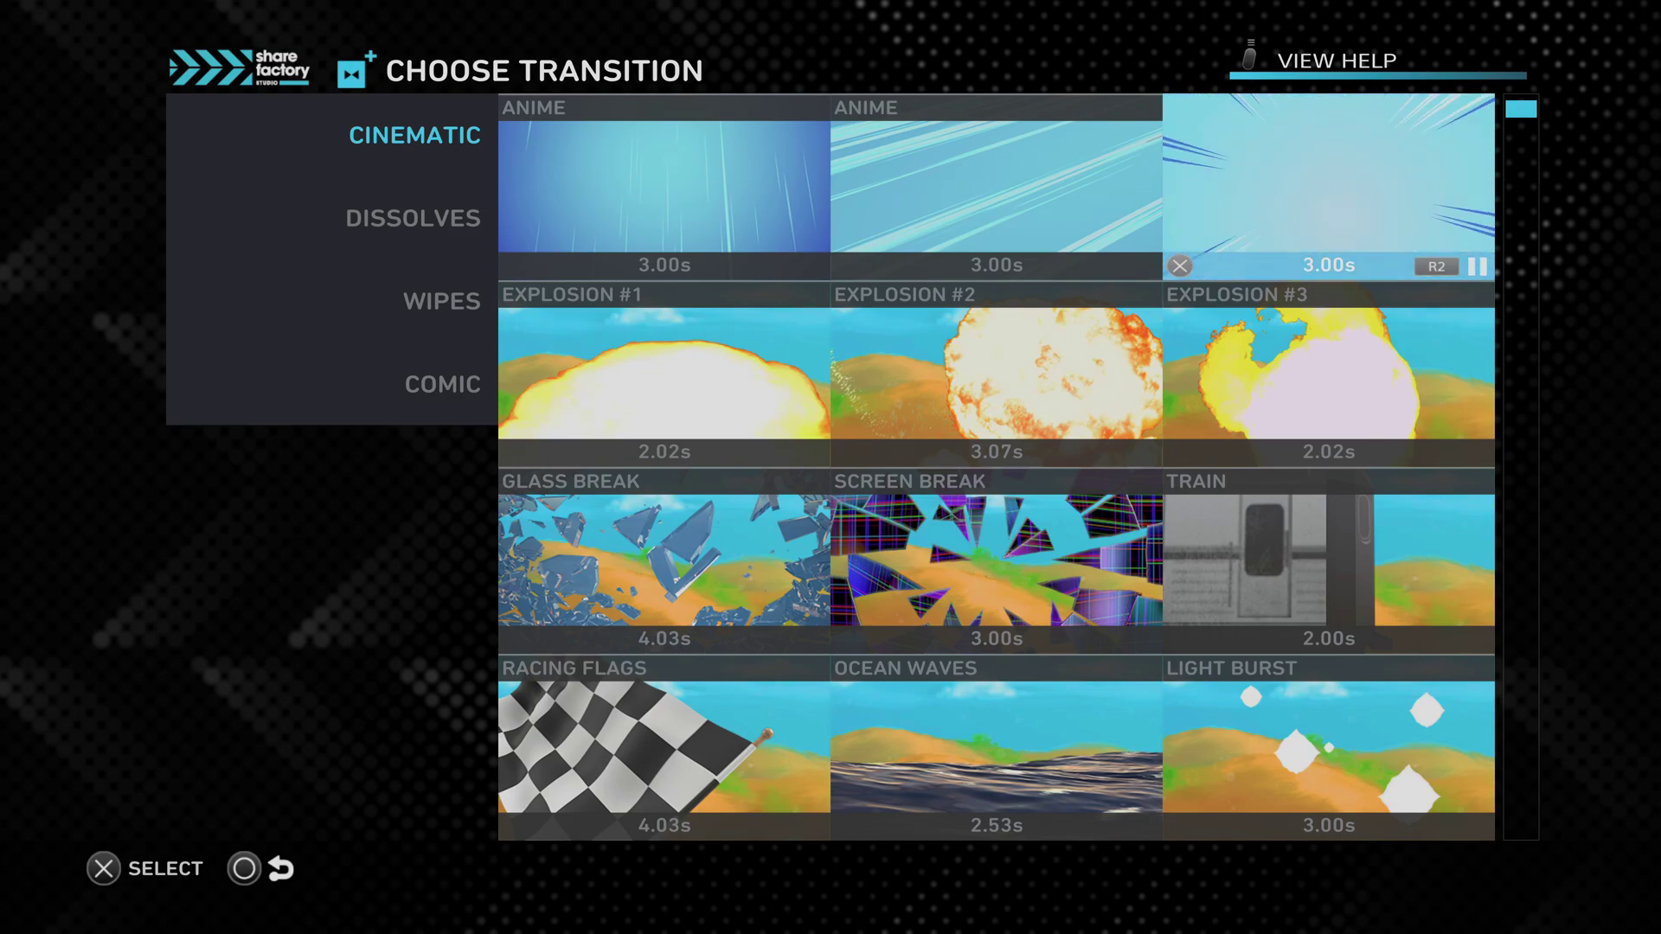
# Preview other Cinematic transitions, including Explosion #1, Explosion #2, Glass Break, Train and Light Burst.
pyautogui.press('Down')
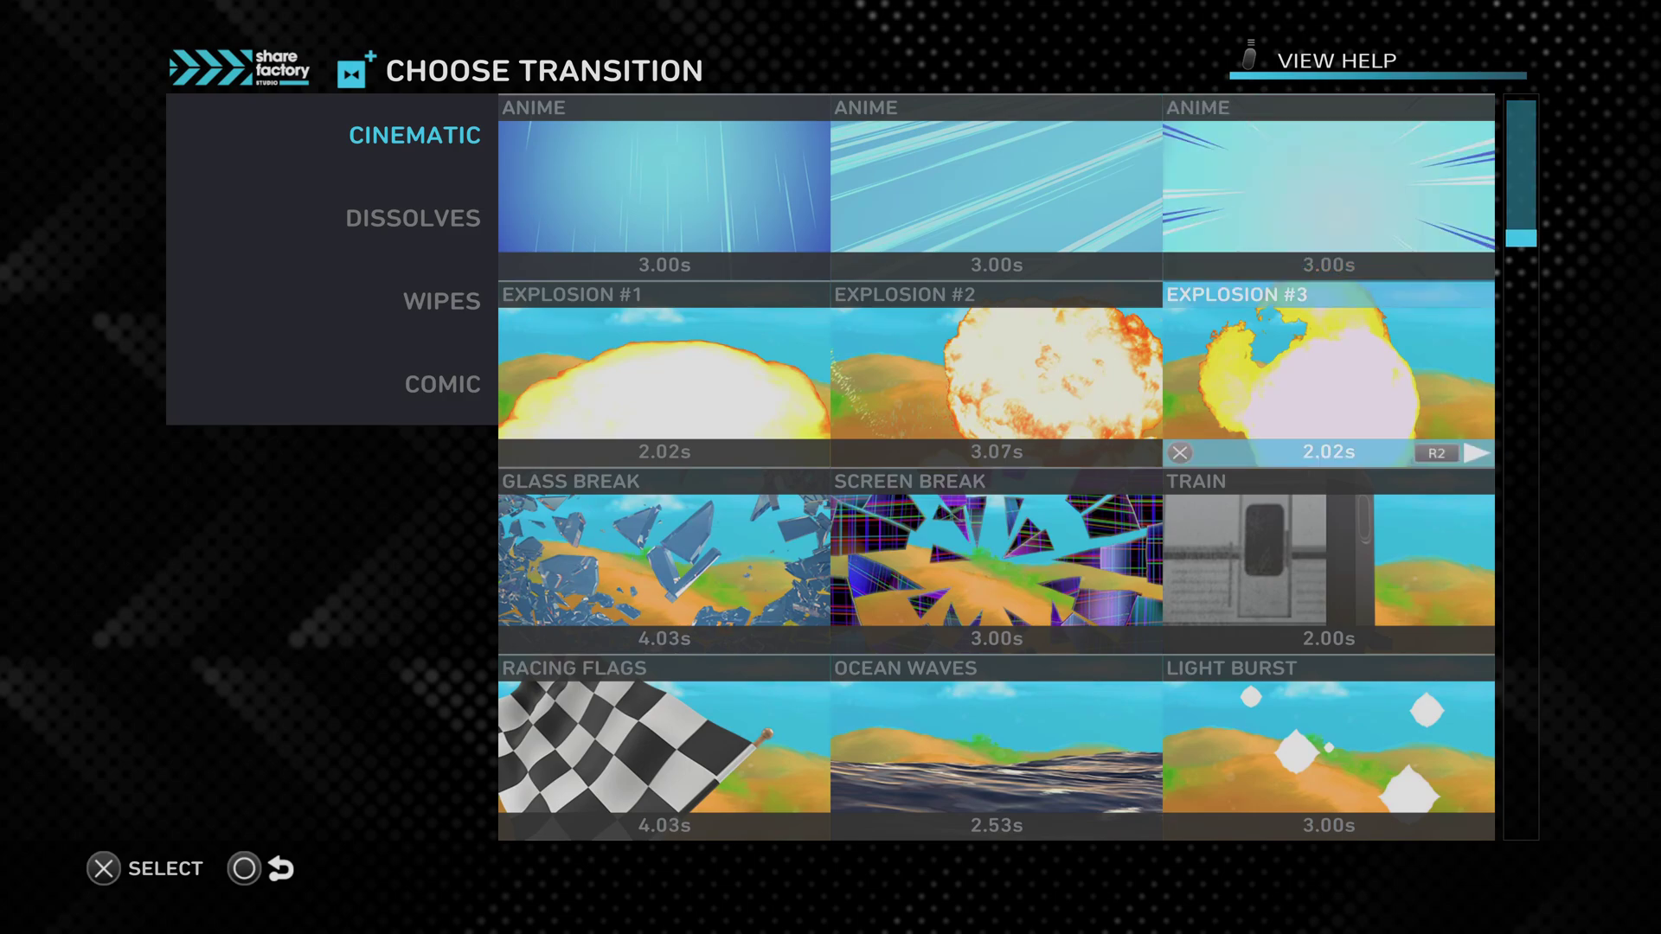
pyautogui.press('Left')
pyautogui.press('Left')
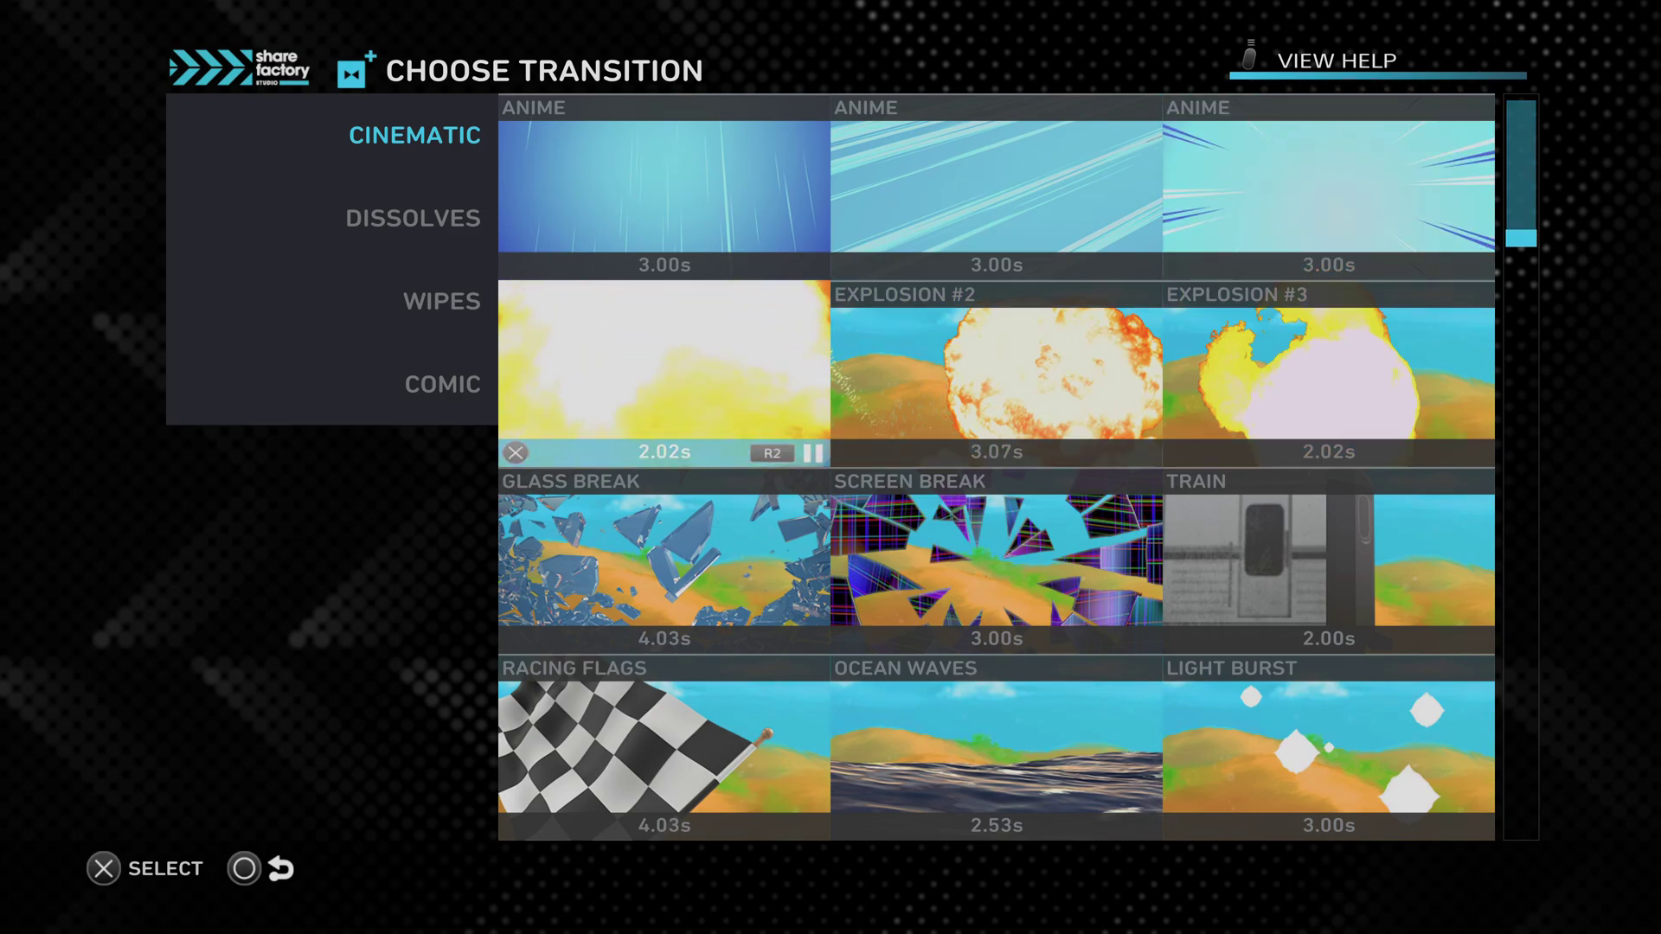
pyautogui.press('Right')
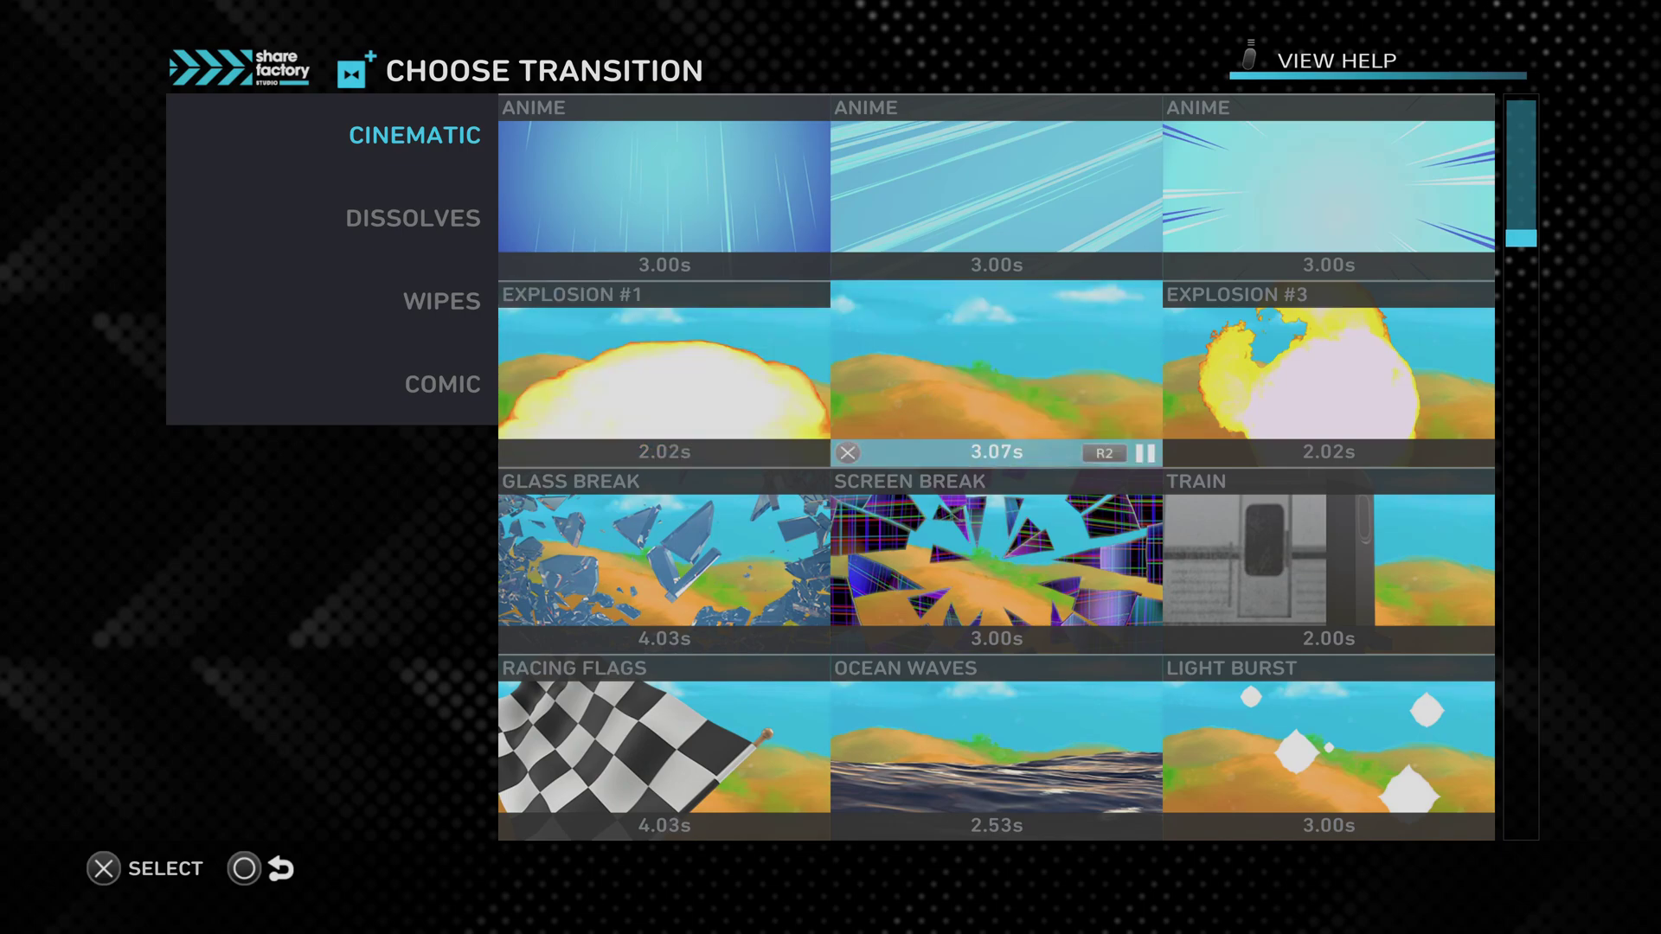
pyautogui.press('Down')
pyautogui.press('Left')
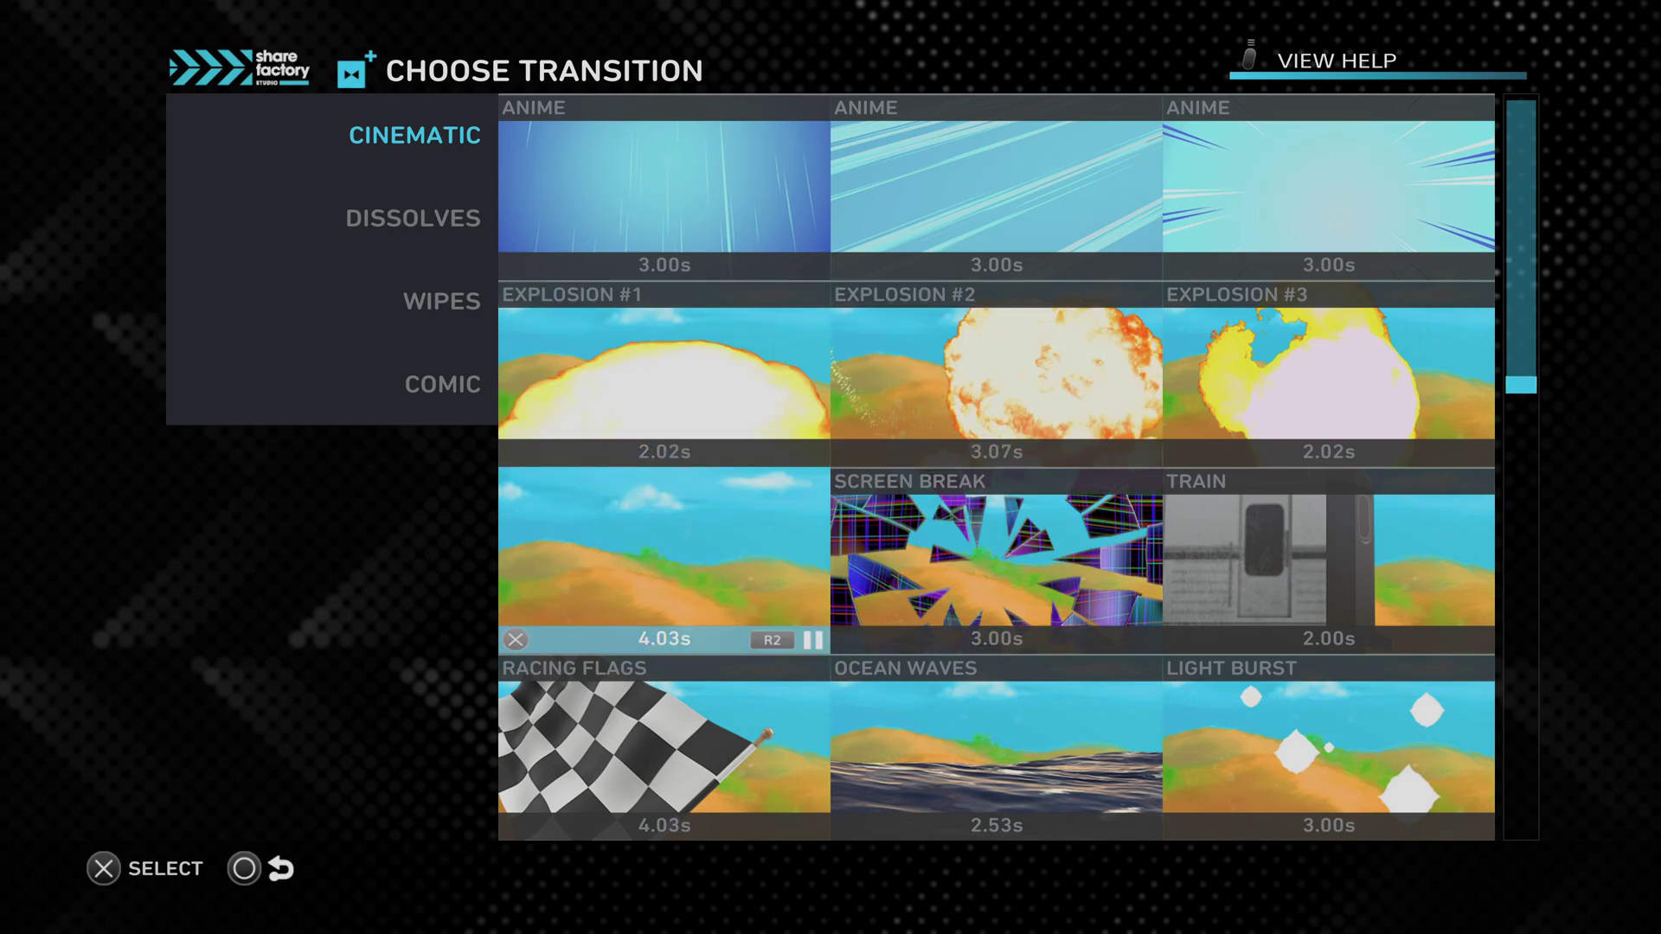
pyautogui.press('Right')
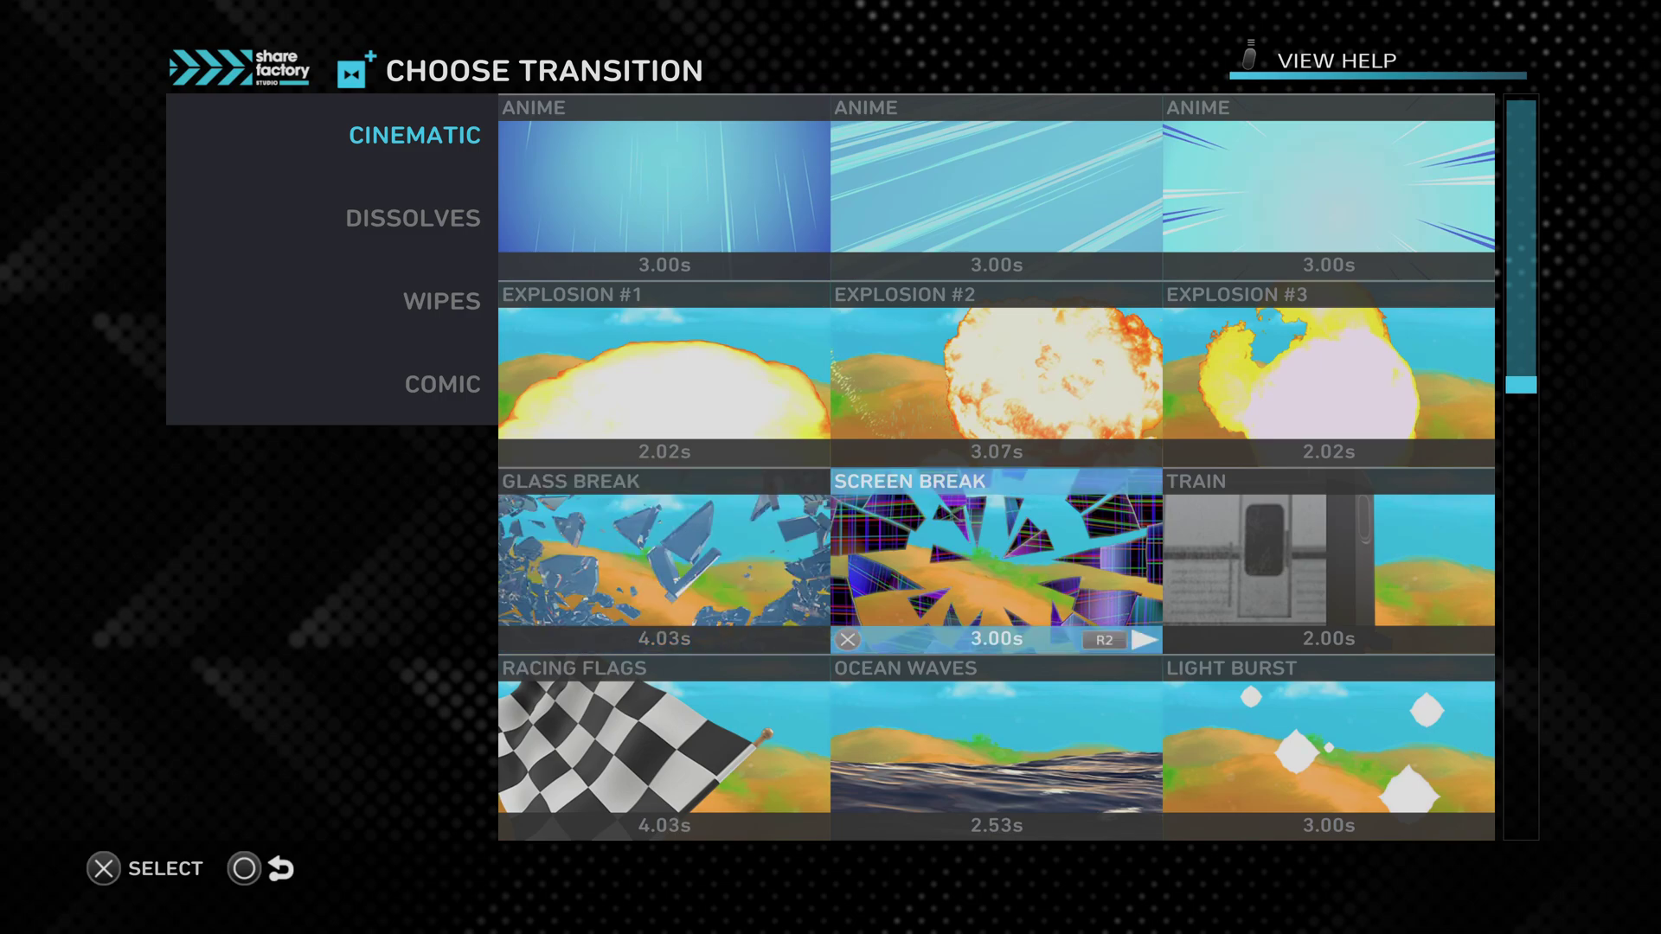
pyautogui.press('Right')
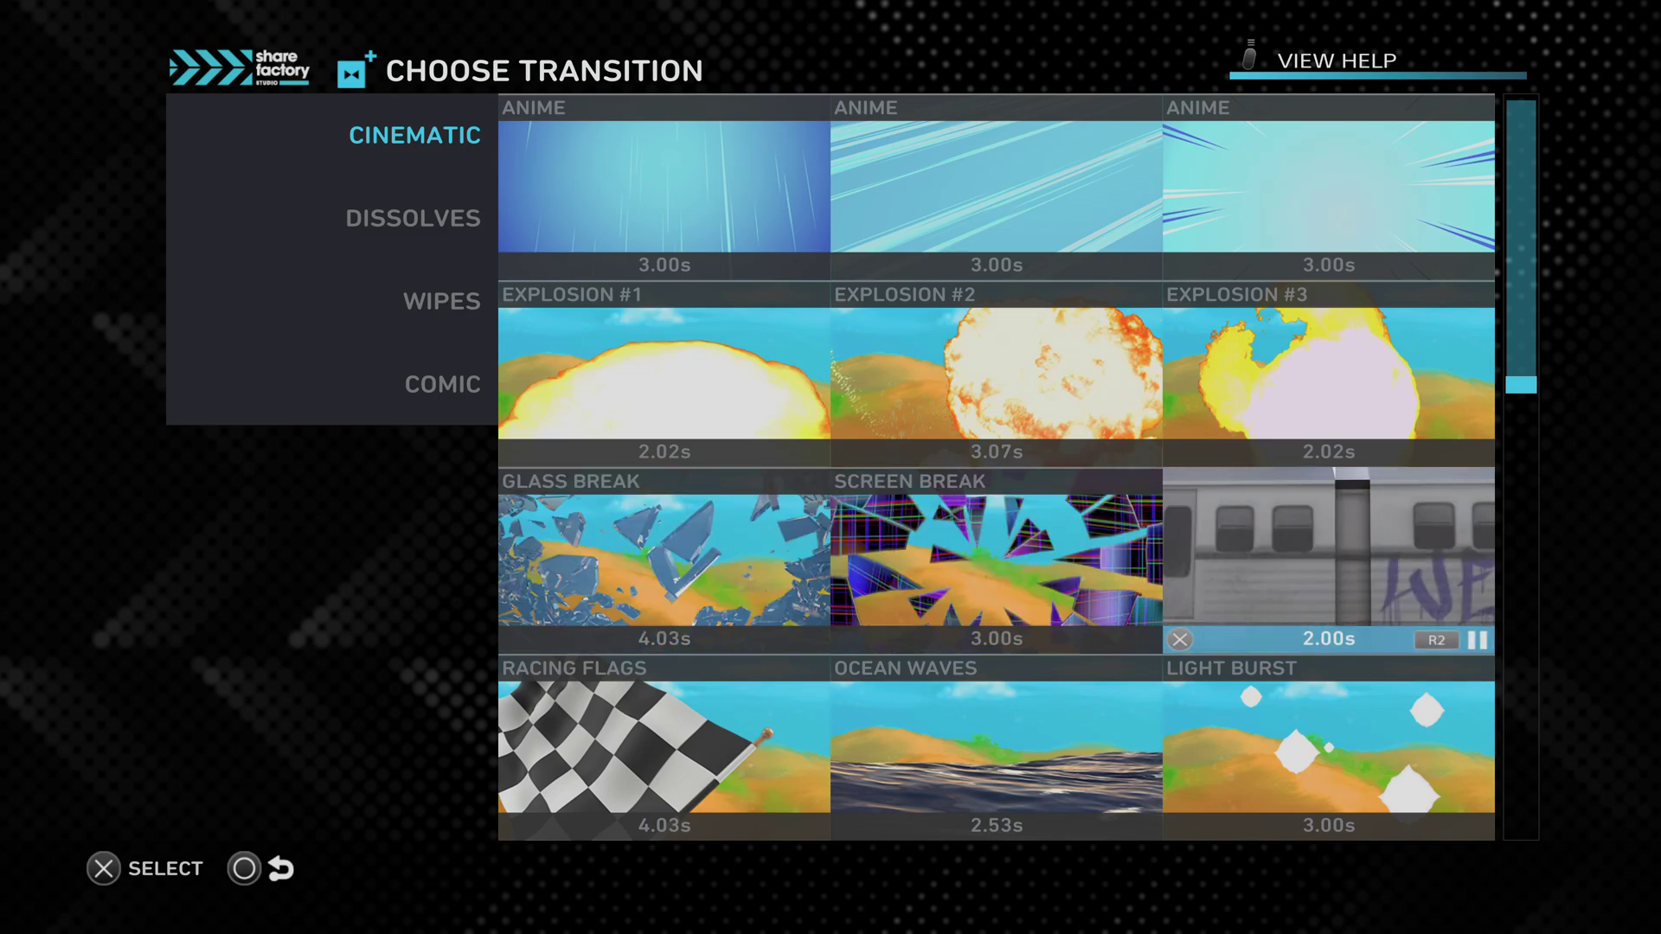
pyautogui.press('Down')
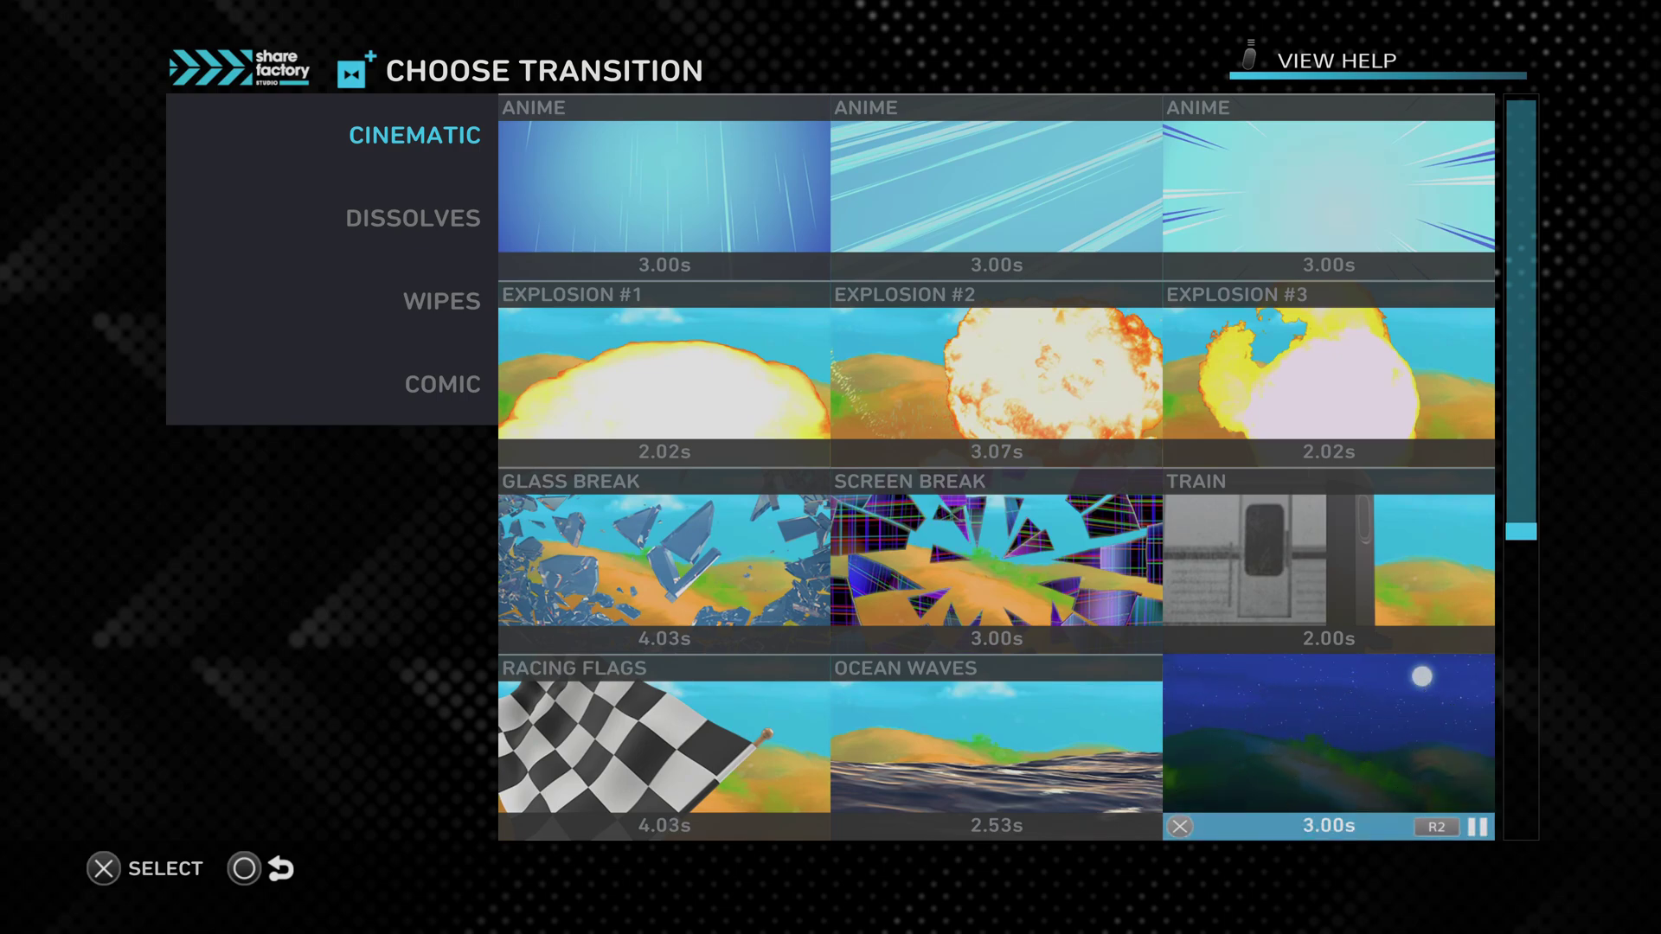
# Go back to the third ANIME transition in the Cinematic category and preview it again.
pyautogui.press('Left')
pyautogui.press('Up')
pyautogui.press('Up')
pyautogui.press('Right')
pyautogui.press('Up')
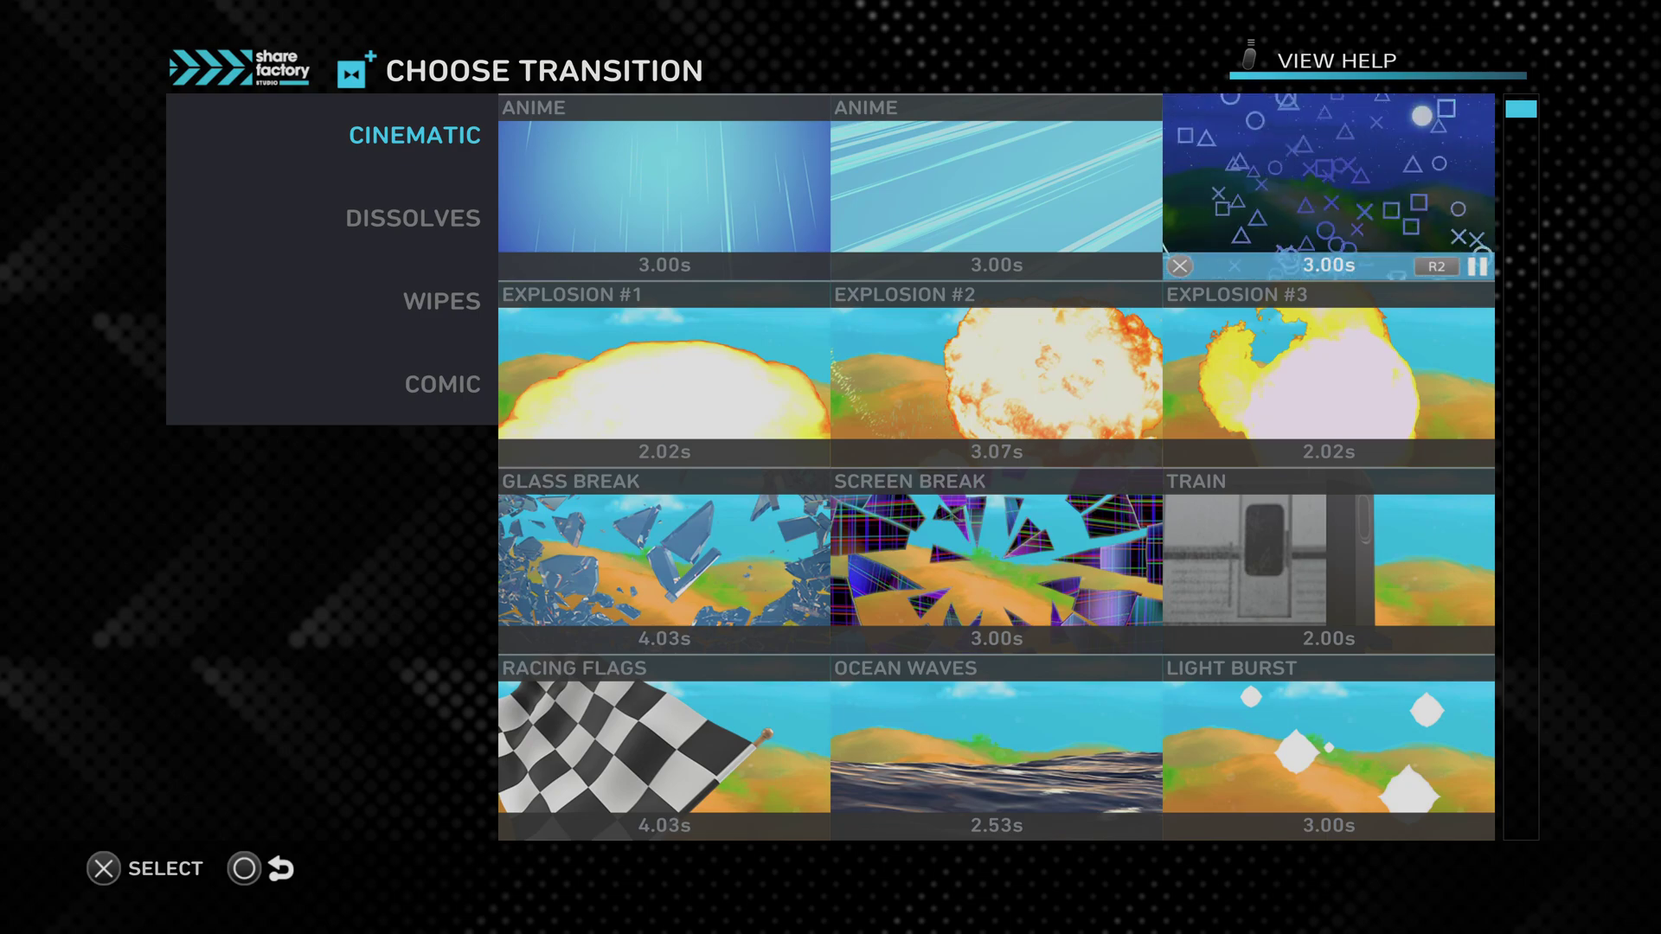
# Examine the Dissolves transitions, previewing Burn Fade and HSB Fade among the fade effects.
pyautogui.press('Left')
pyautogui.press('Left')
pyautogui.press('Left')
pyautogui.press('Down')
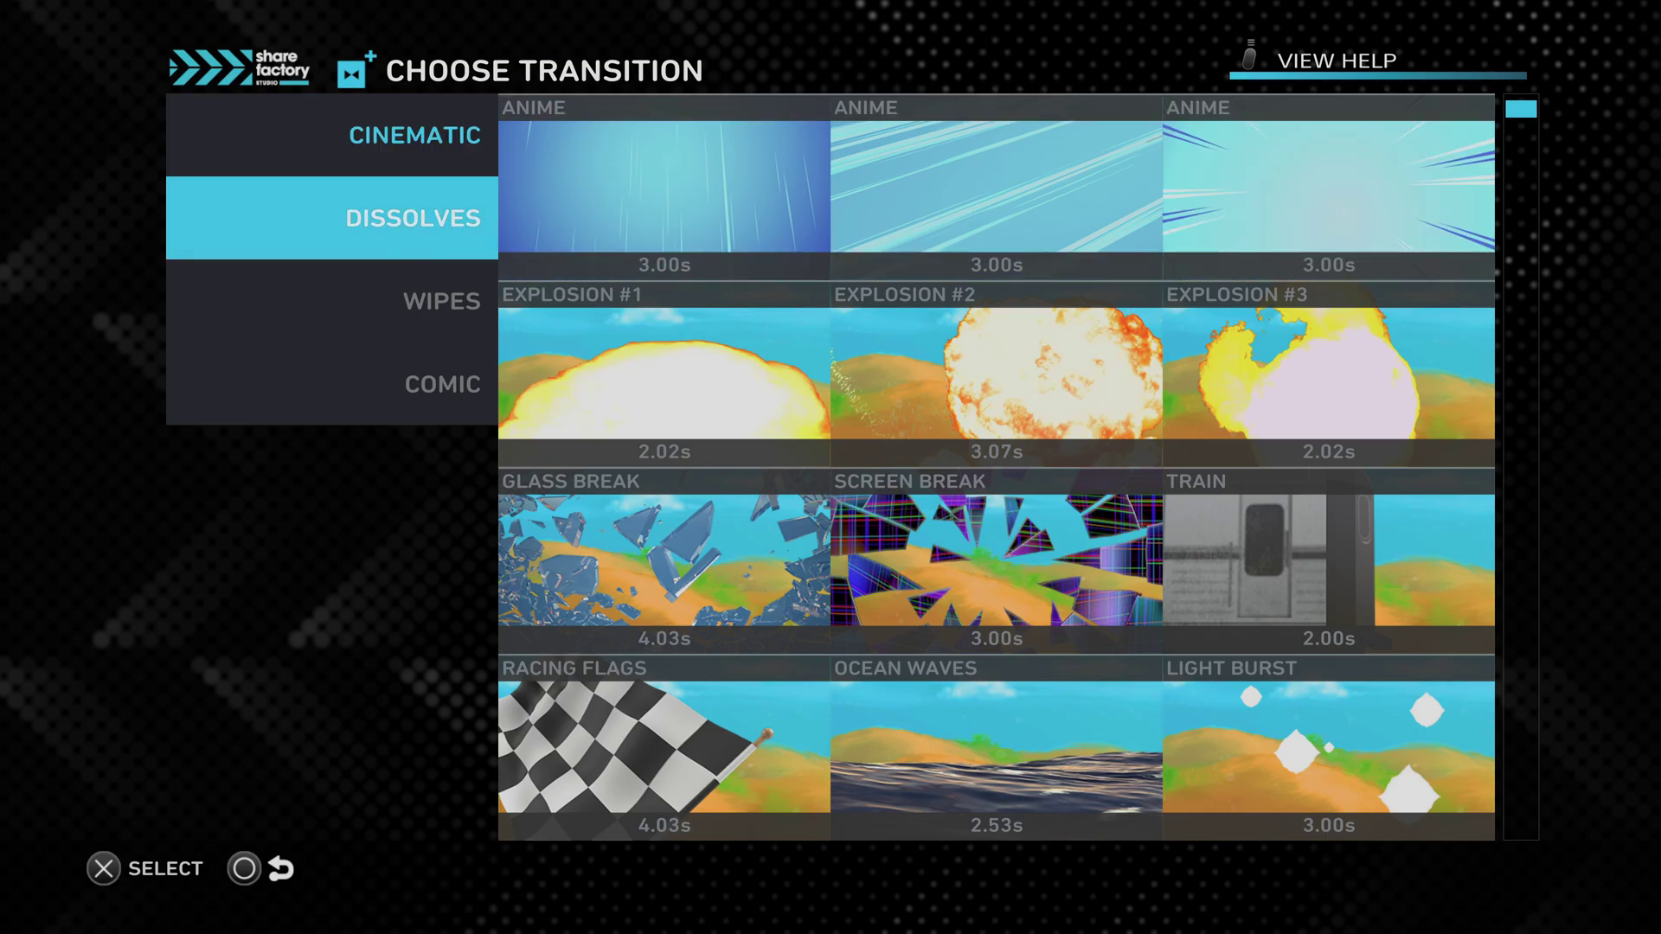
pyautogui.press('Right')
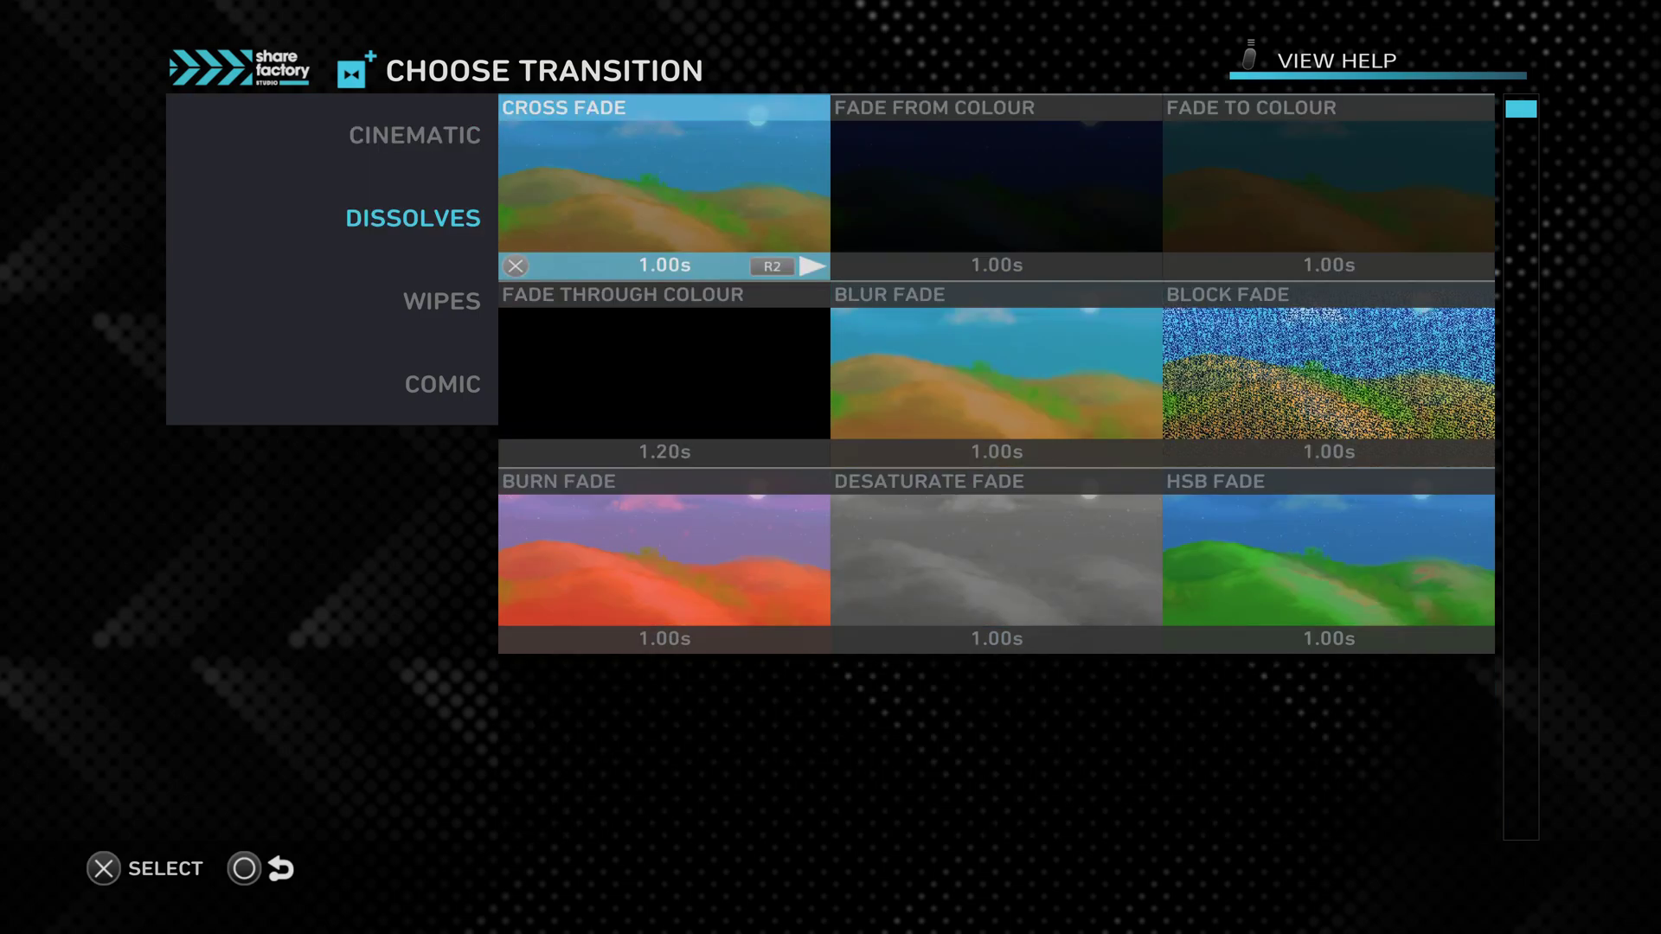
pyautogui.press('Right')
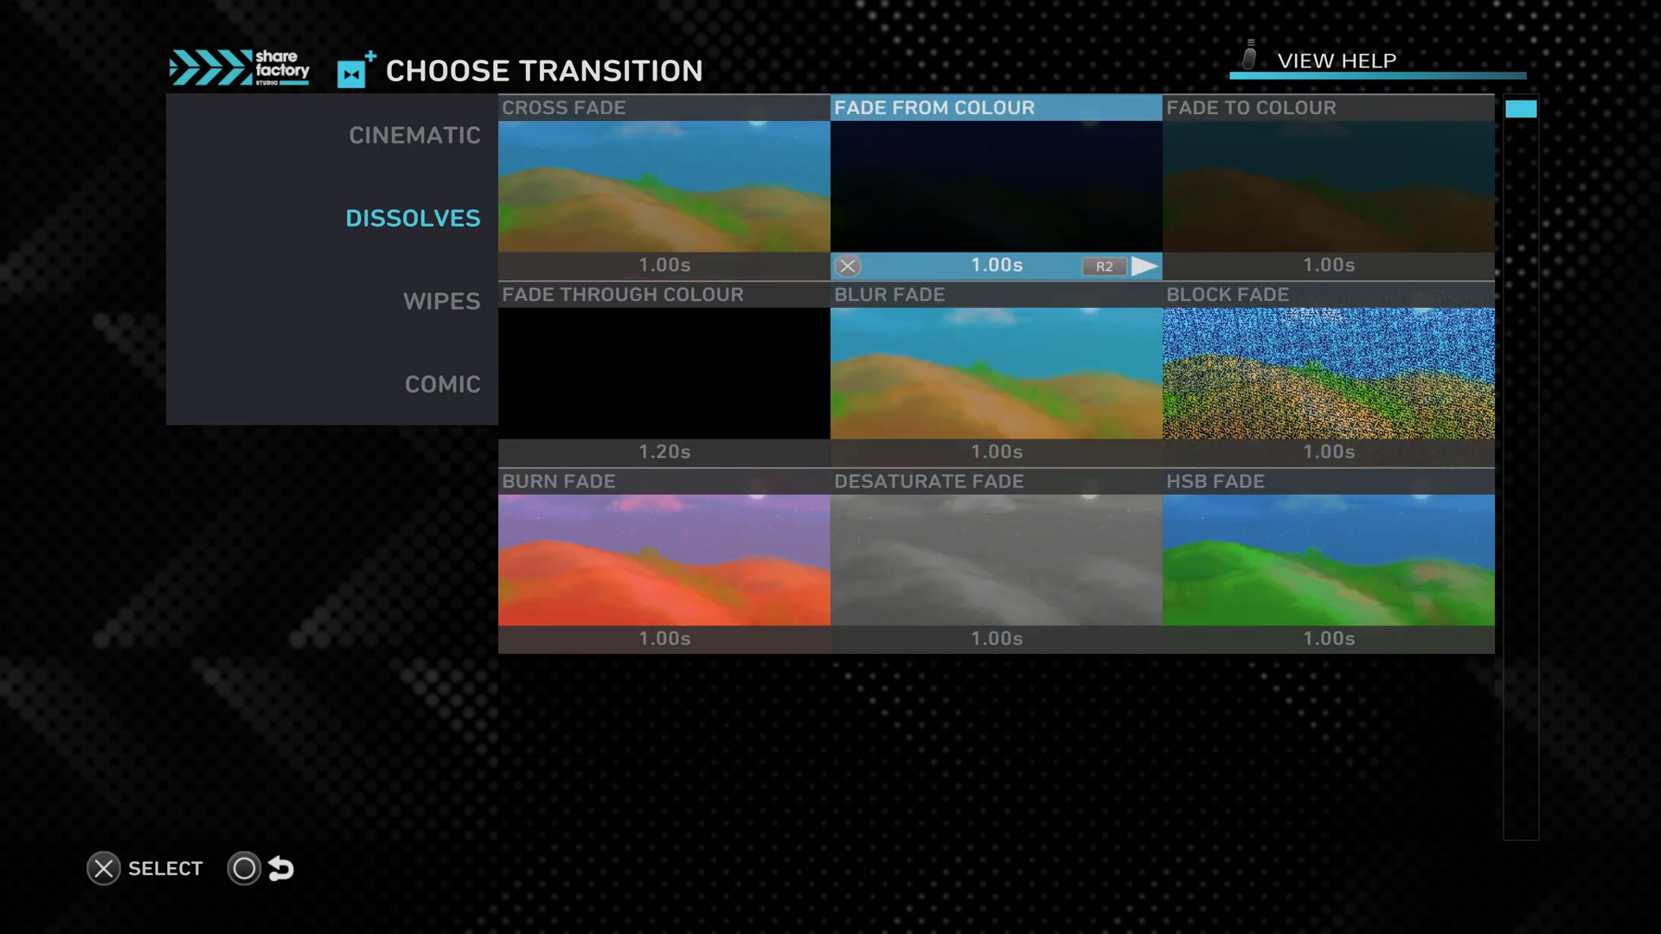
pyautogui.press('Down')
pyautogui.press('Left')
pyautogui.press('Down')
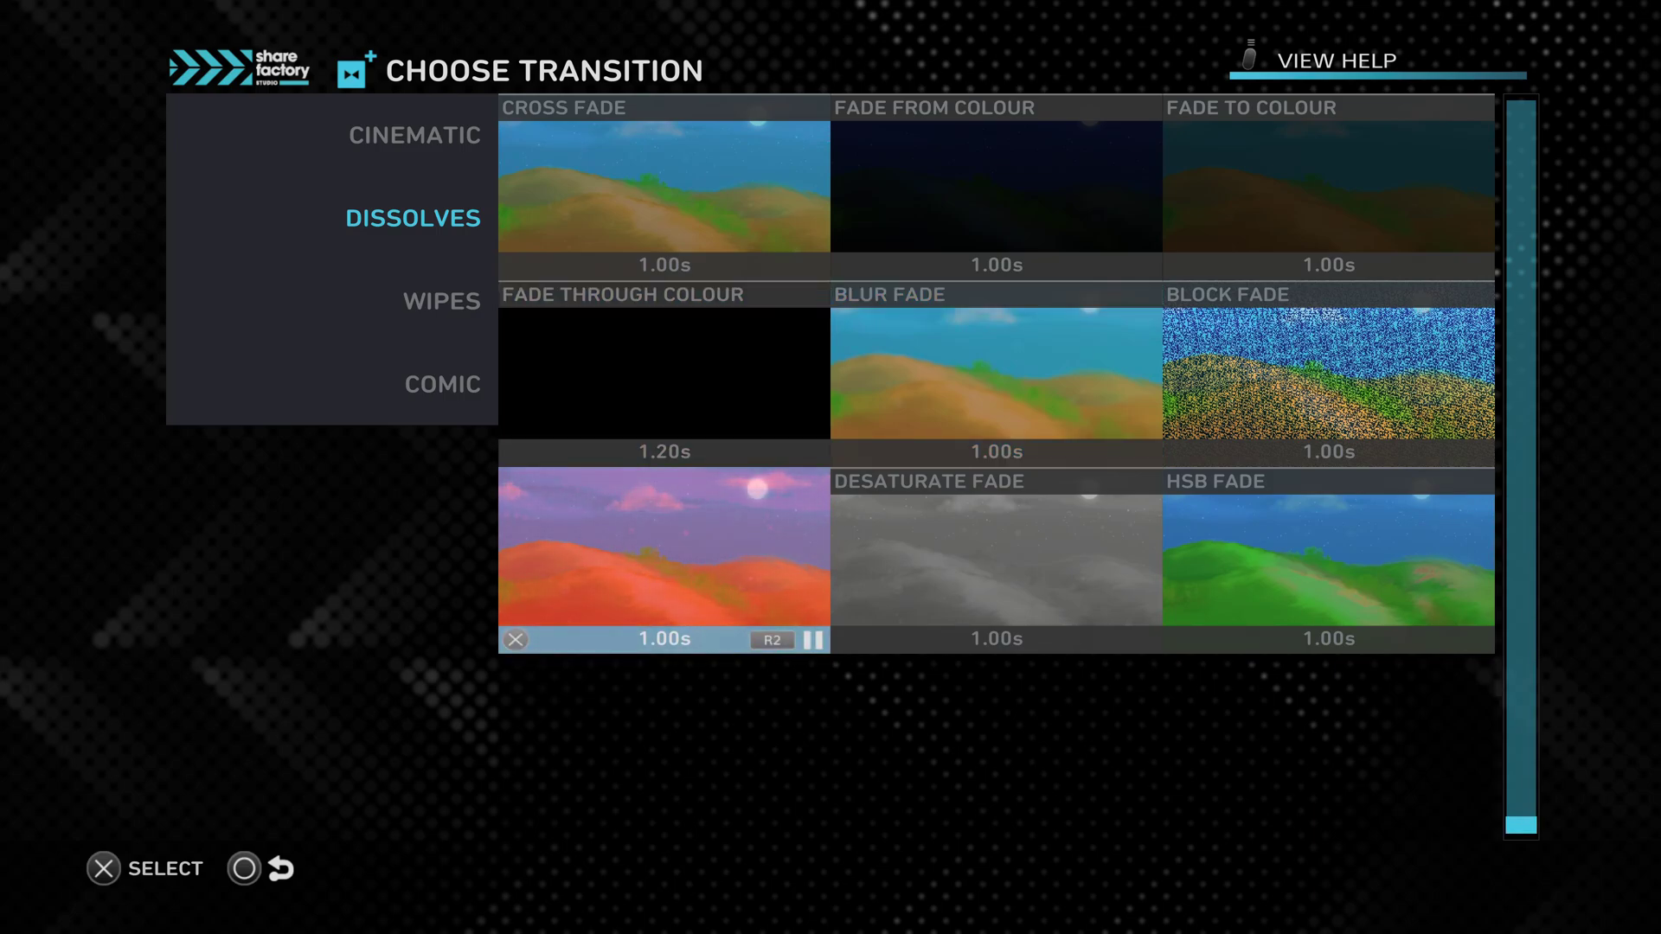
pyautogui.press('Right')
pyautogui.press('Right')
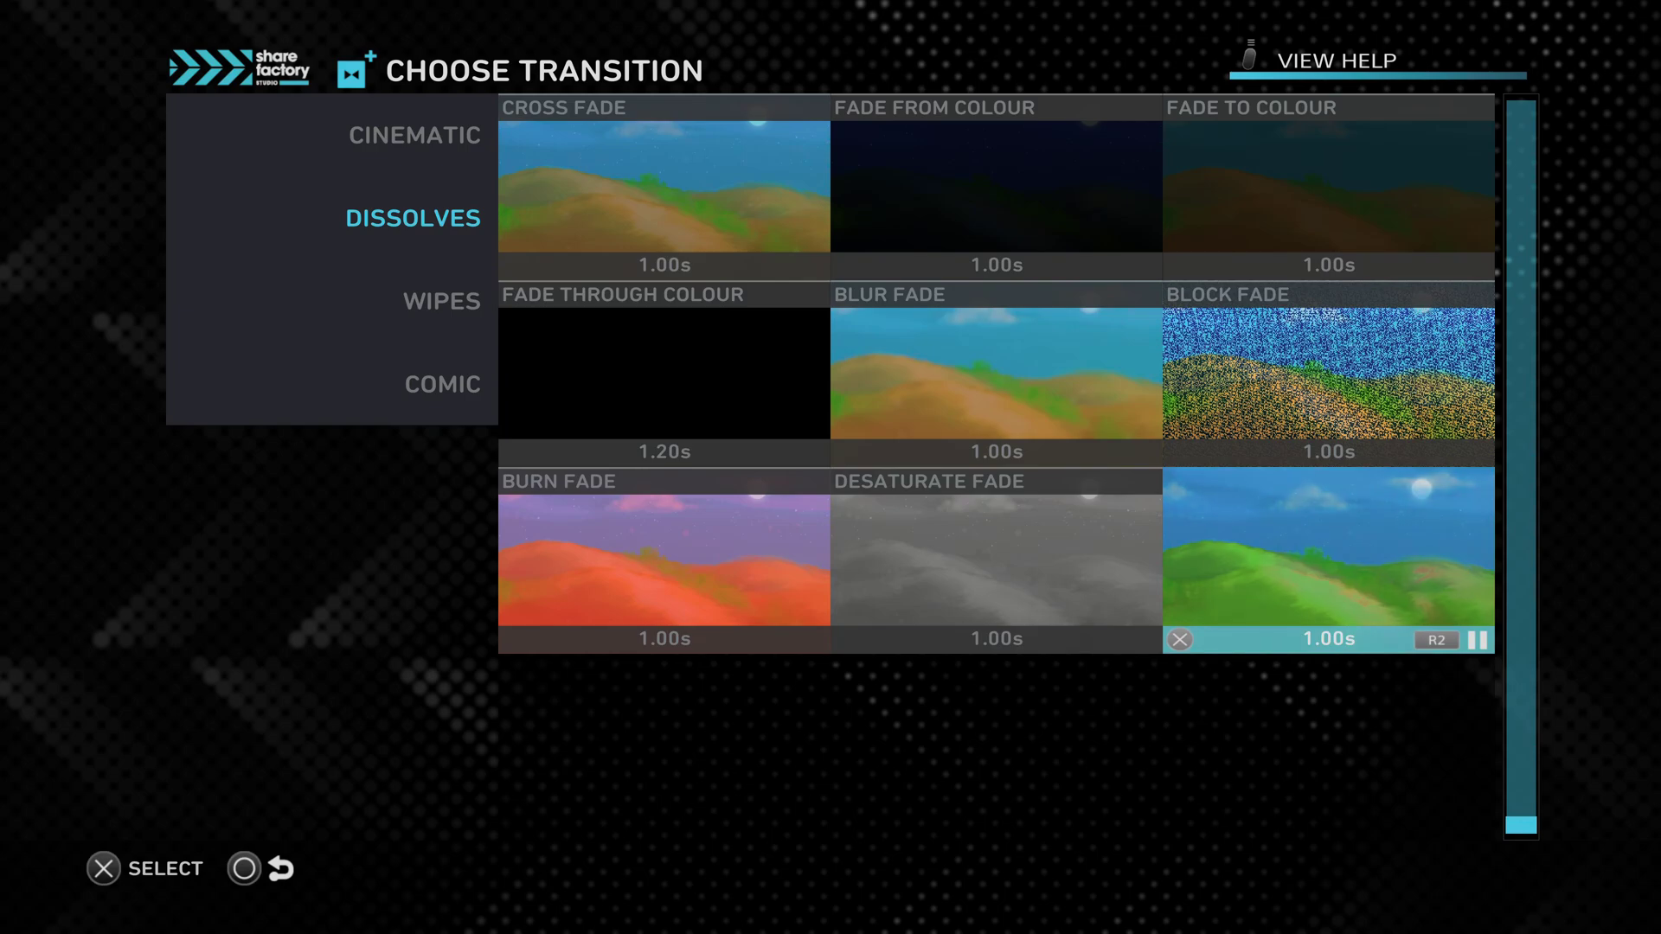
pyautogui.press('Left')
pyautogui.press('Up')
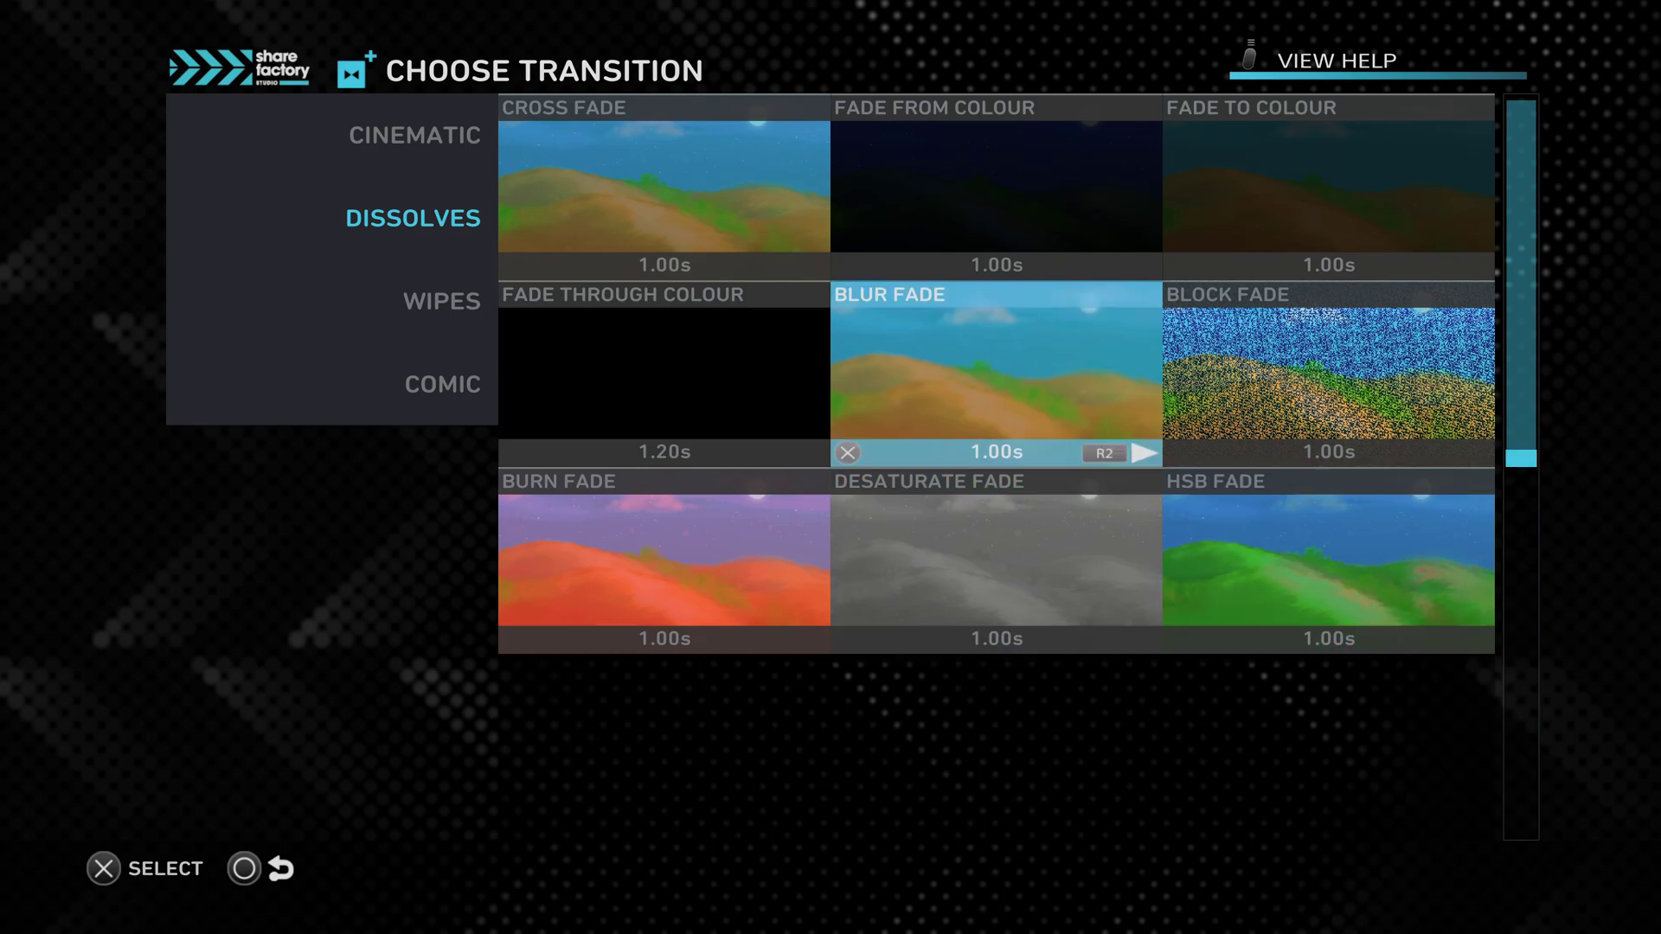
# Switch to the Wipes transitions, look over Rotate and preview Vertical Bands In.
pyautogui.press('Left')
pyautogui.press('Left')
pyautogui.press('Down')
pyautogui.press('Right')
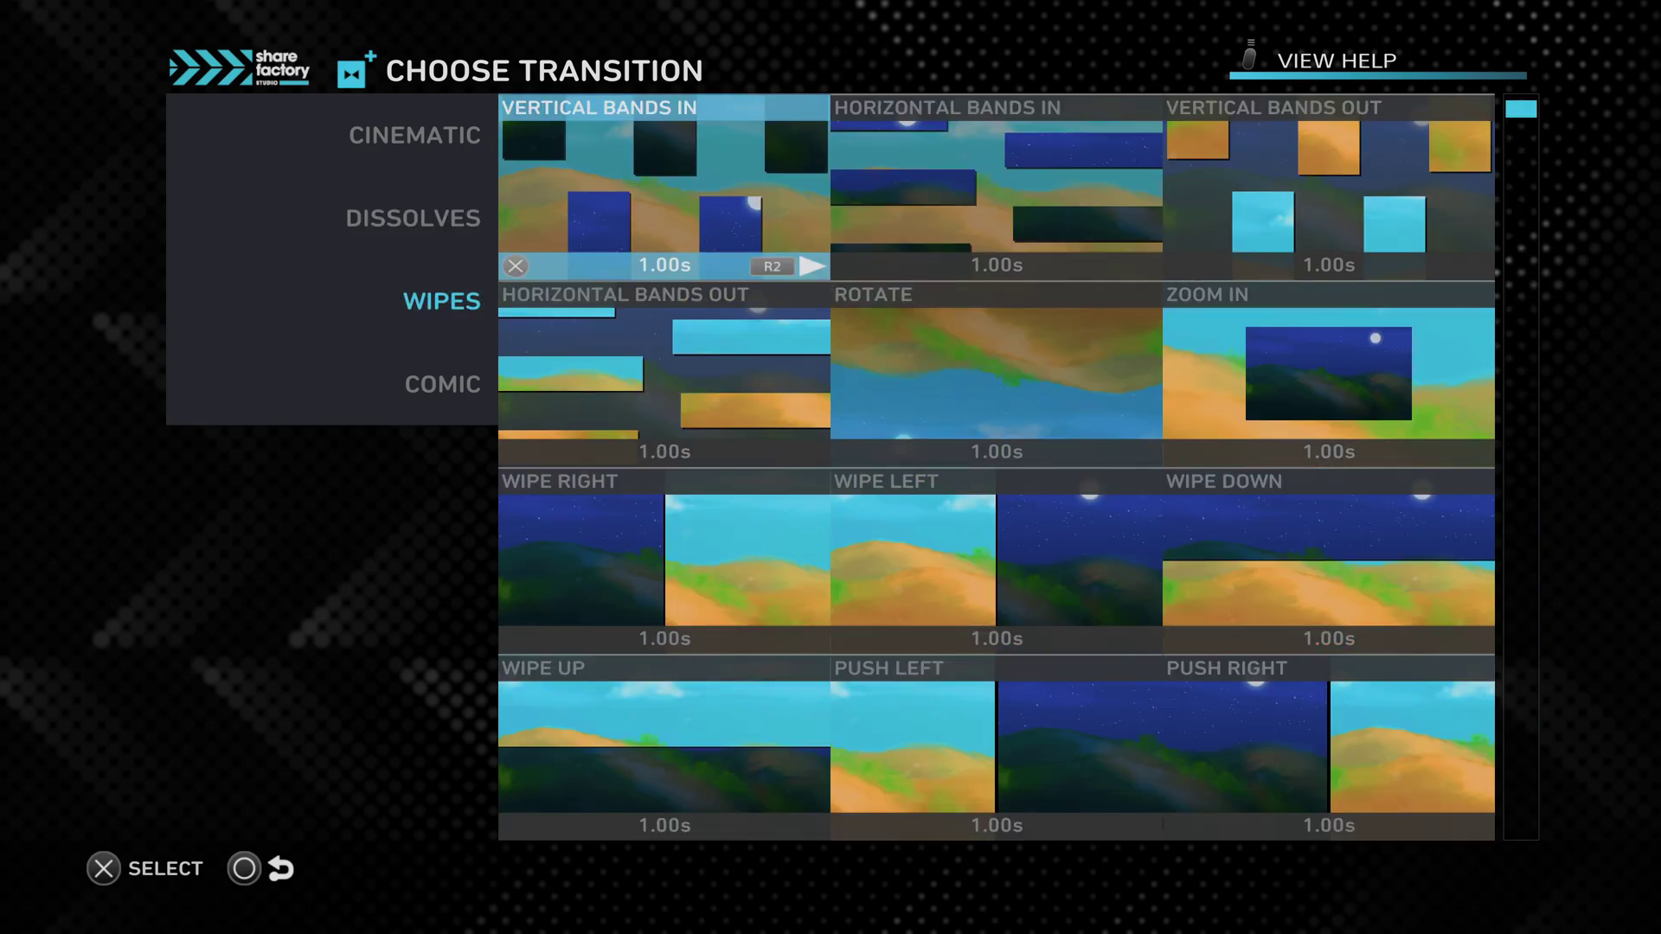
pyautogui.press('Right')
pyautogui.press('Left')
pyautogui.press('Down')
pyautogui.press('Right')
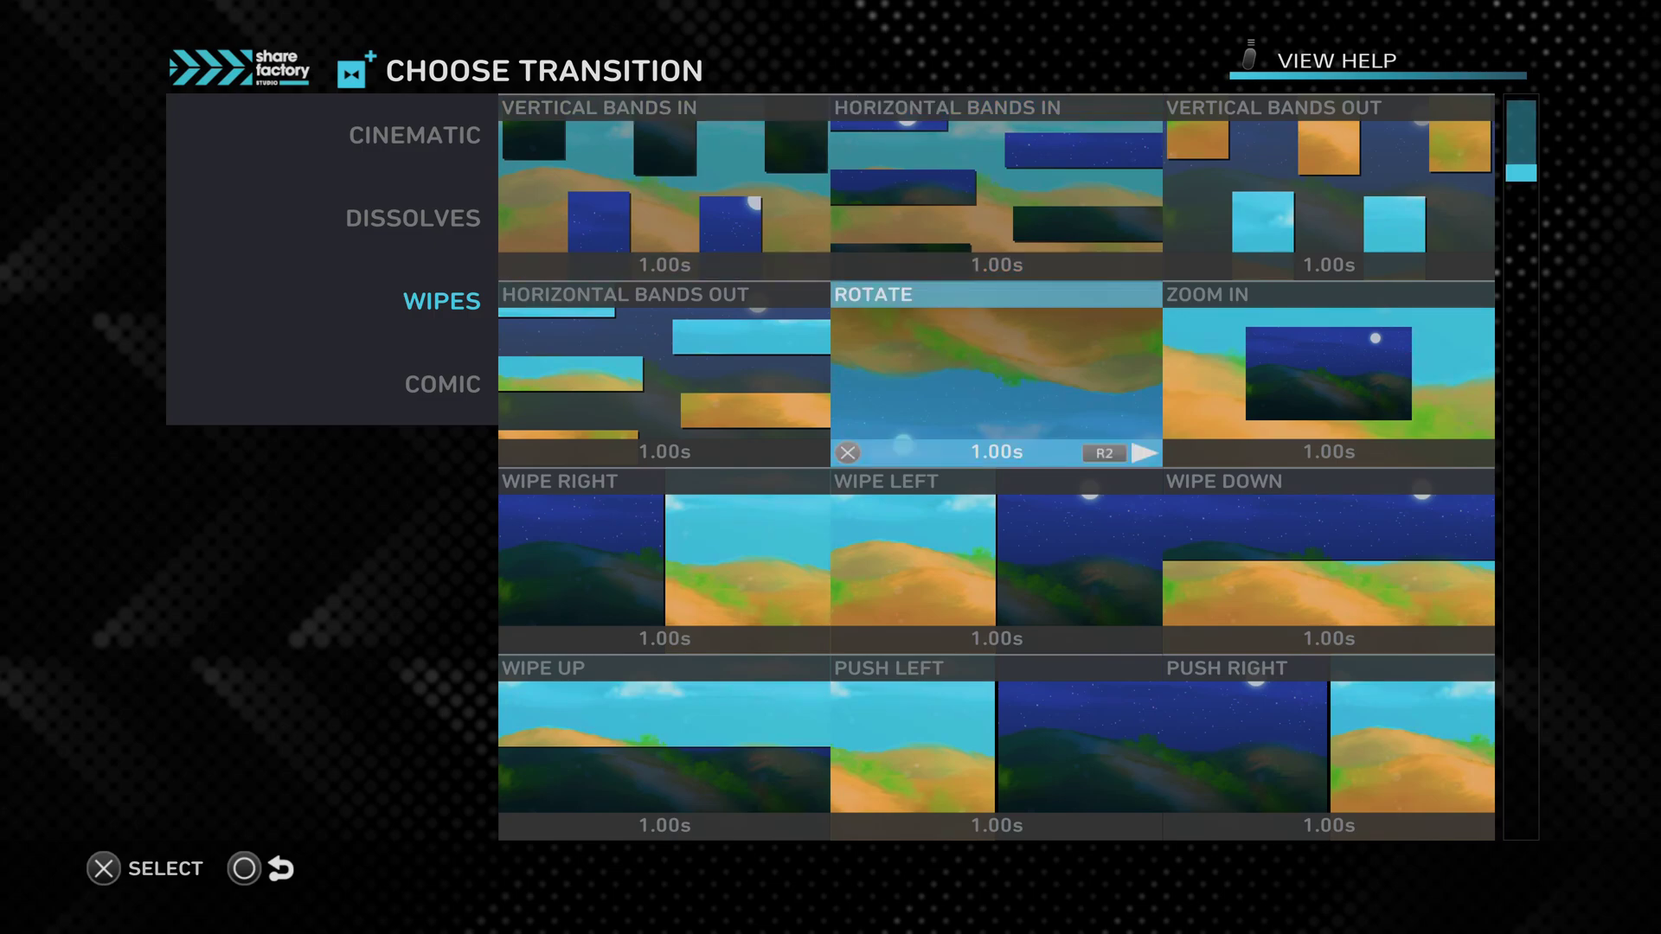
pyautogui.press('Up')
pyautogui.press('Left')
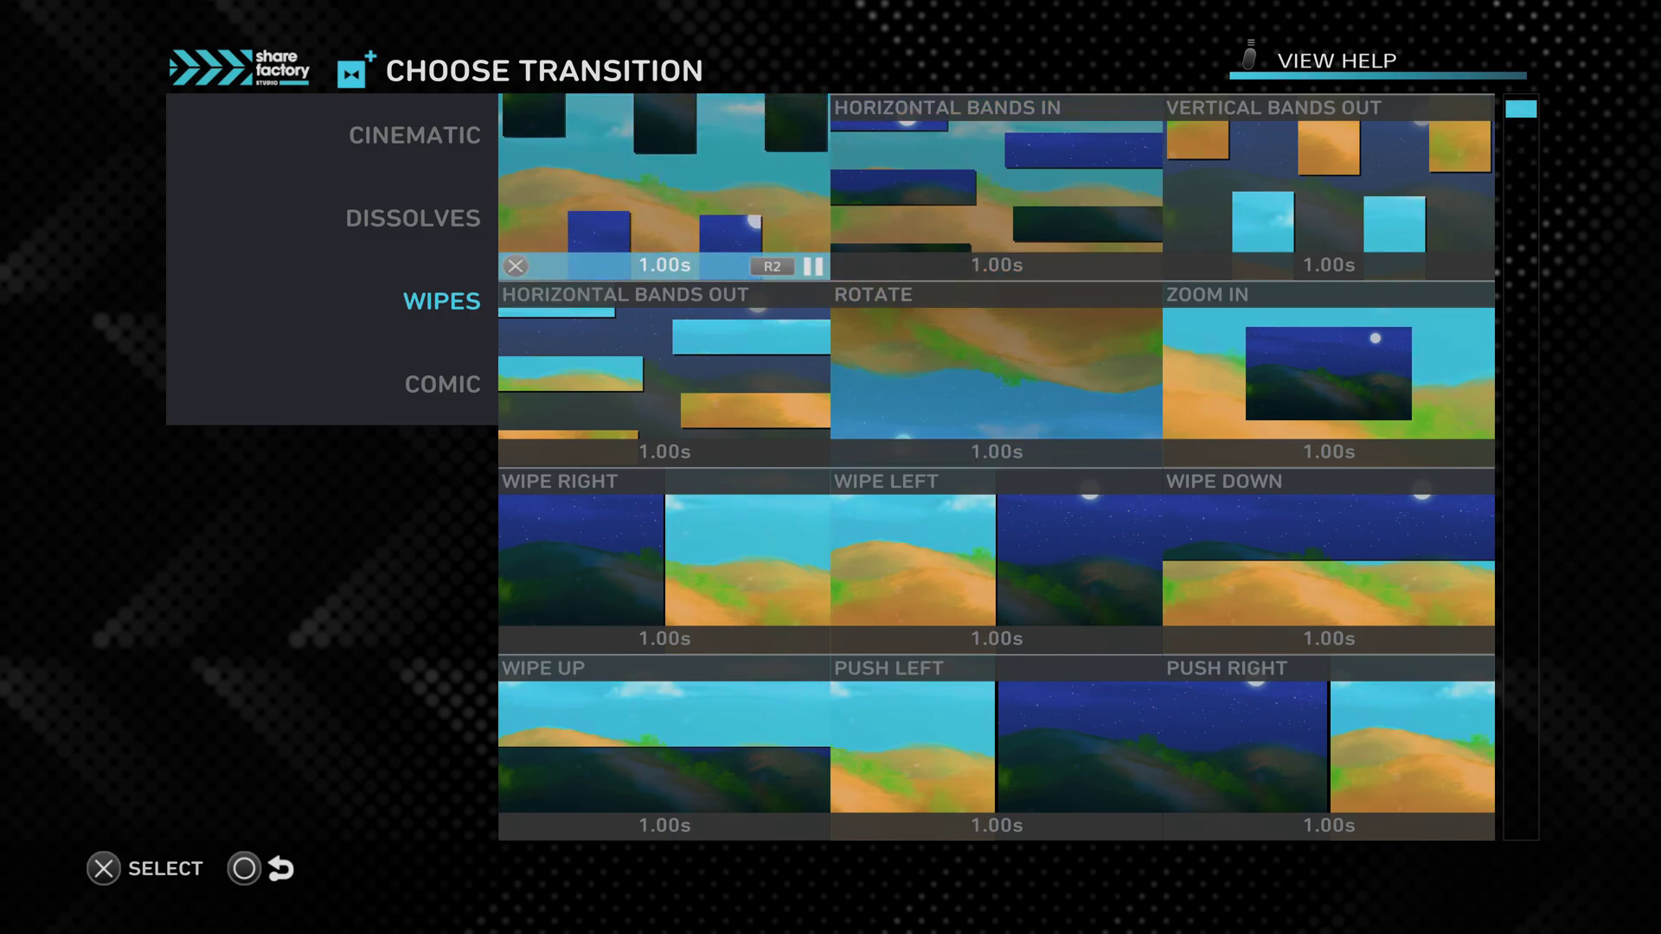
# Browse the rest of the Wipes transitions down to Ellipse Explode and back up to Squish Down.
pyautogui.press('Down')
pyautogui.press('Down')
pyautogui.press('Down')
pyautogui.press('Down')
pyautogui.press('Down')
pyautogui.press('Down')
pyautogui.press('Down')
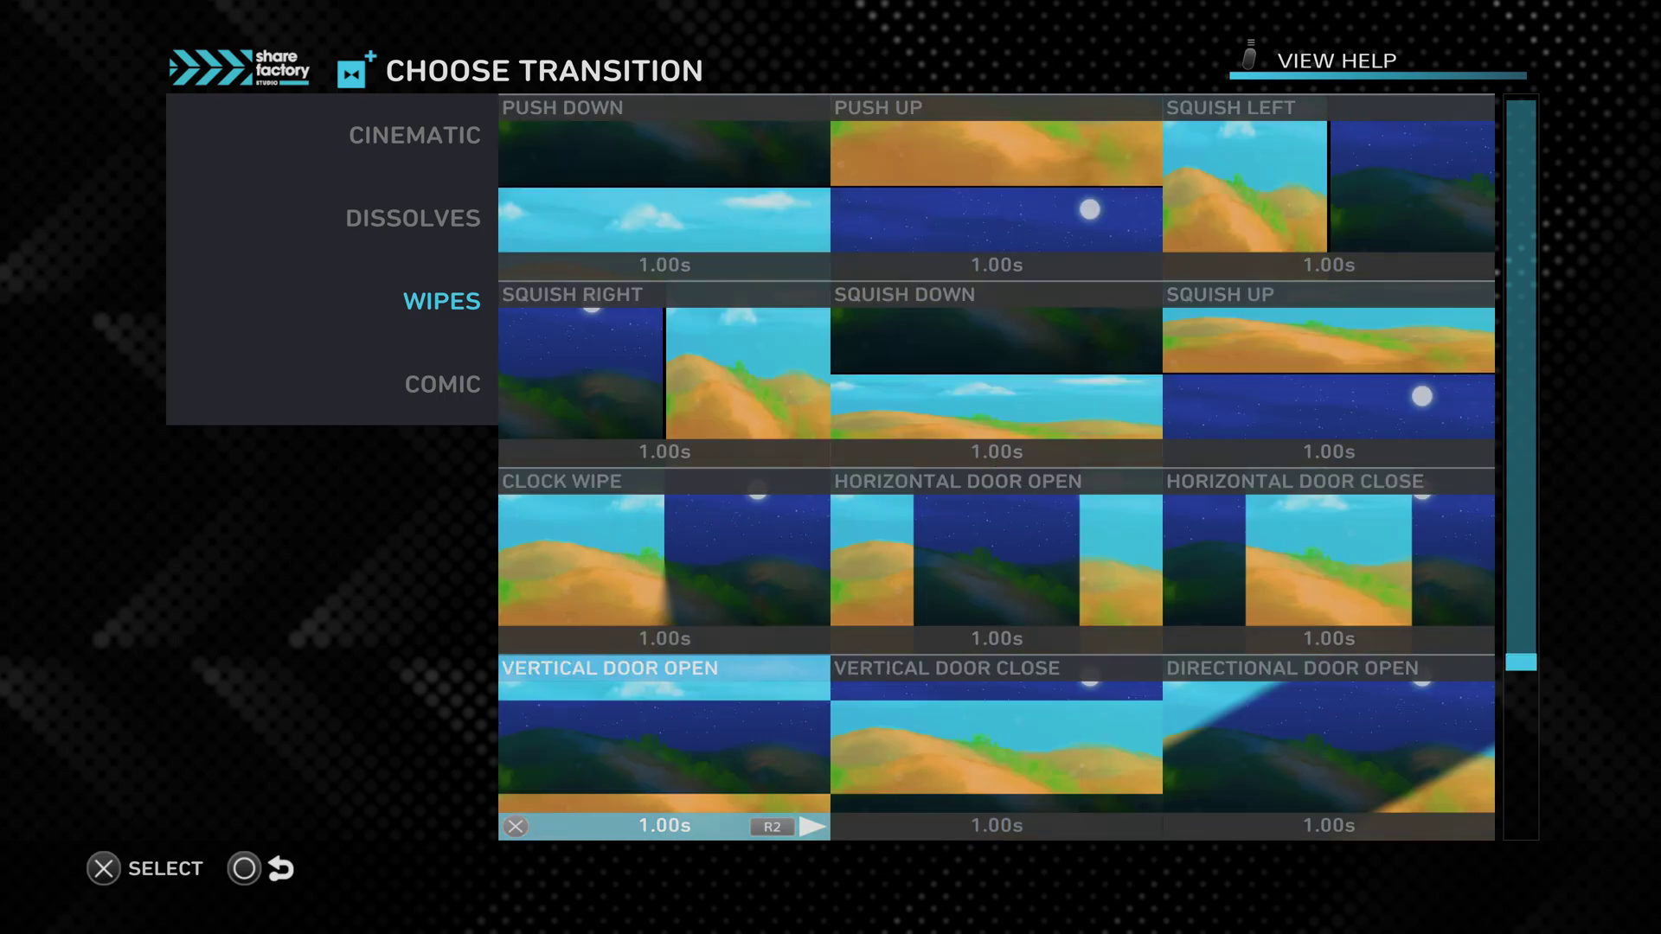
pyautogui.press('Down')
pyautogui.press('Down')
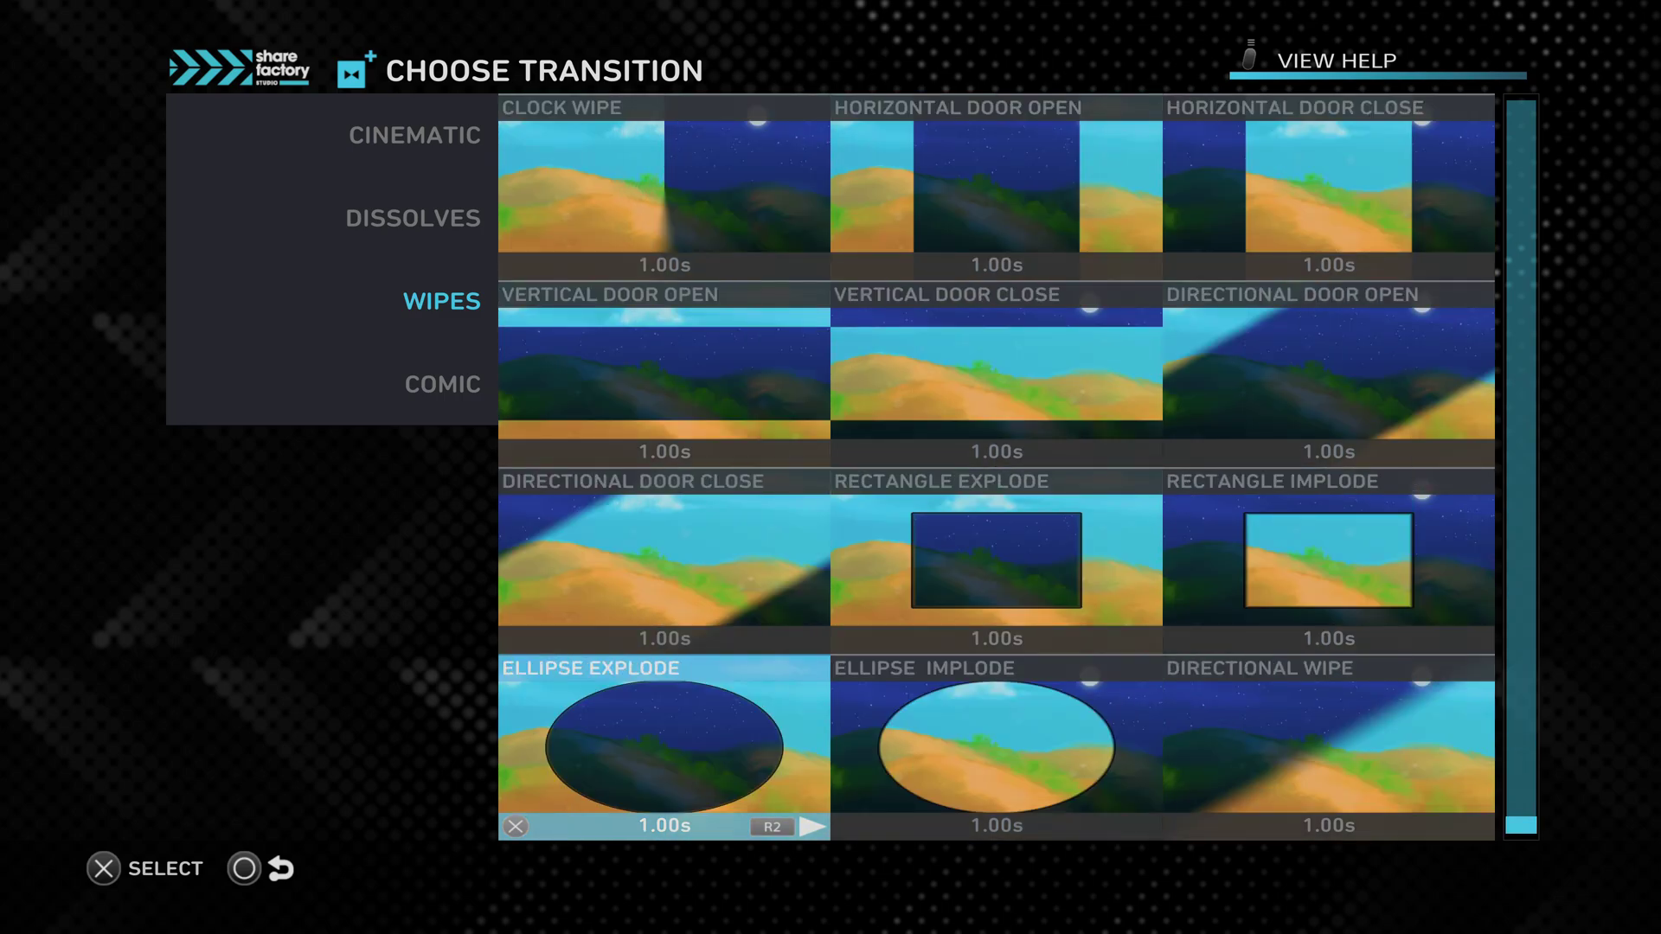
pyautogui.press('Right')
pyautogui.press('Up')
# Examine the Comic transitions, previewing Next Panel #1, Page Turn Up, Page Turn Down and Next Panel #3.
pyautogui.press('Up')
pyautogui.press('Up')
pyautogui.press('Up')
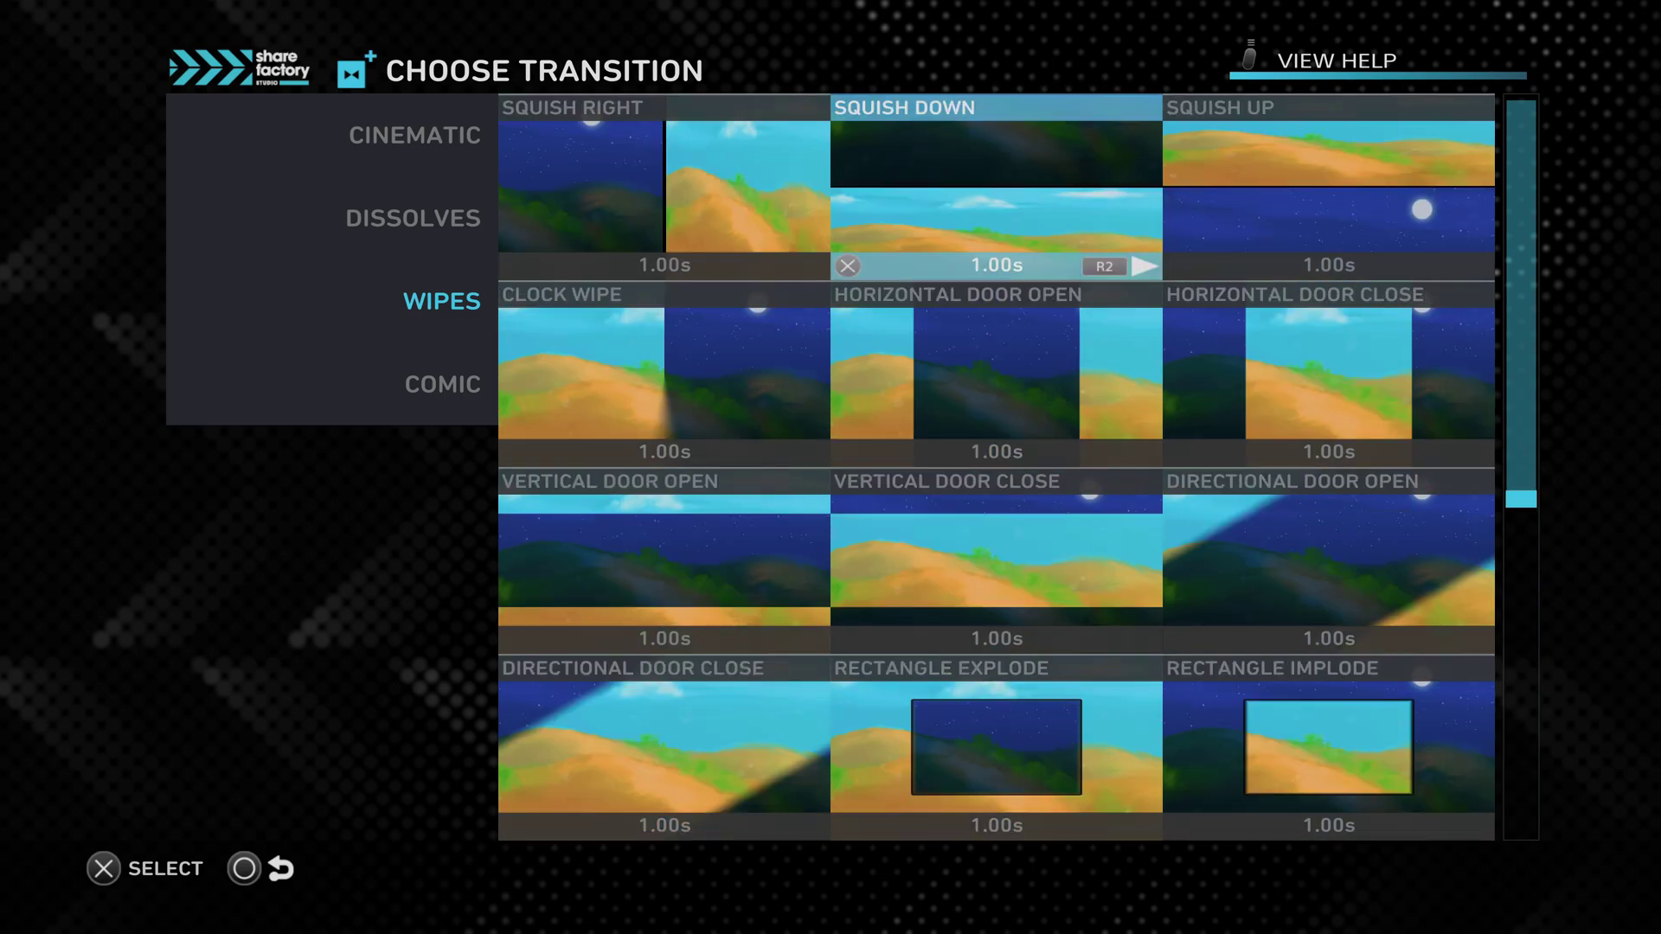
pyautogui.press('Up')
pyautogui.press('Left')
pyautogui.press('Left')
pyautogui.press('Right')
pyautogui.press('Right')
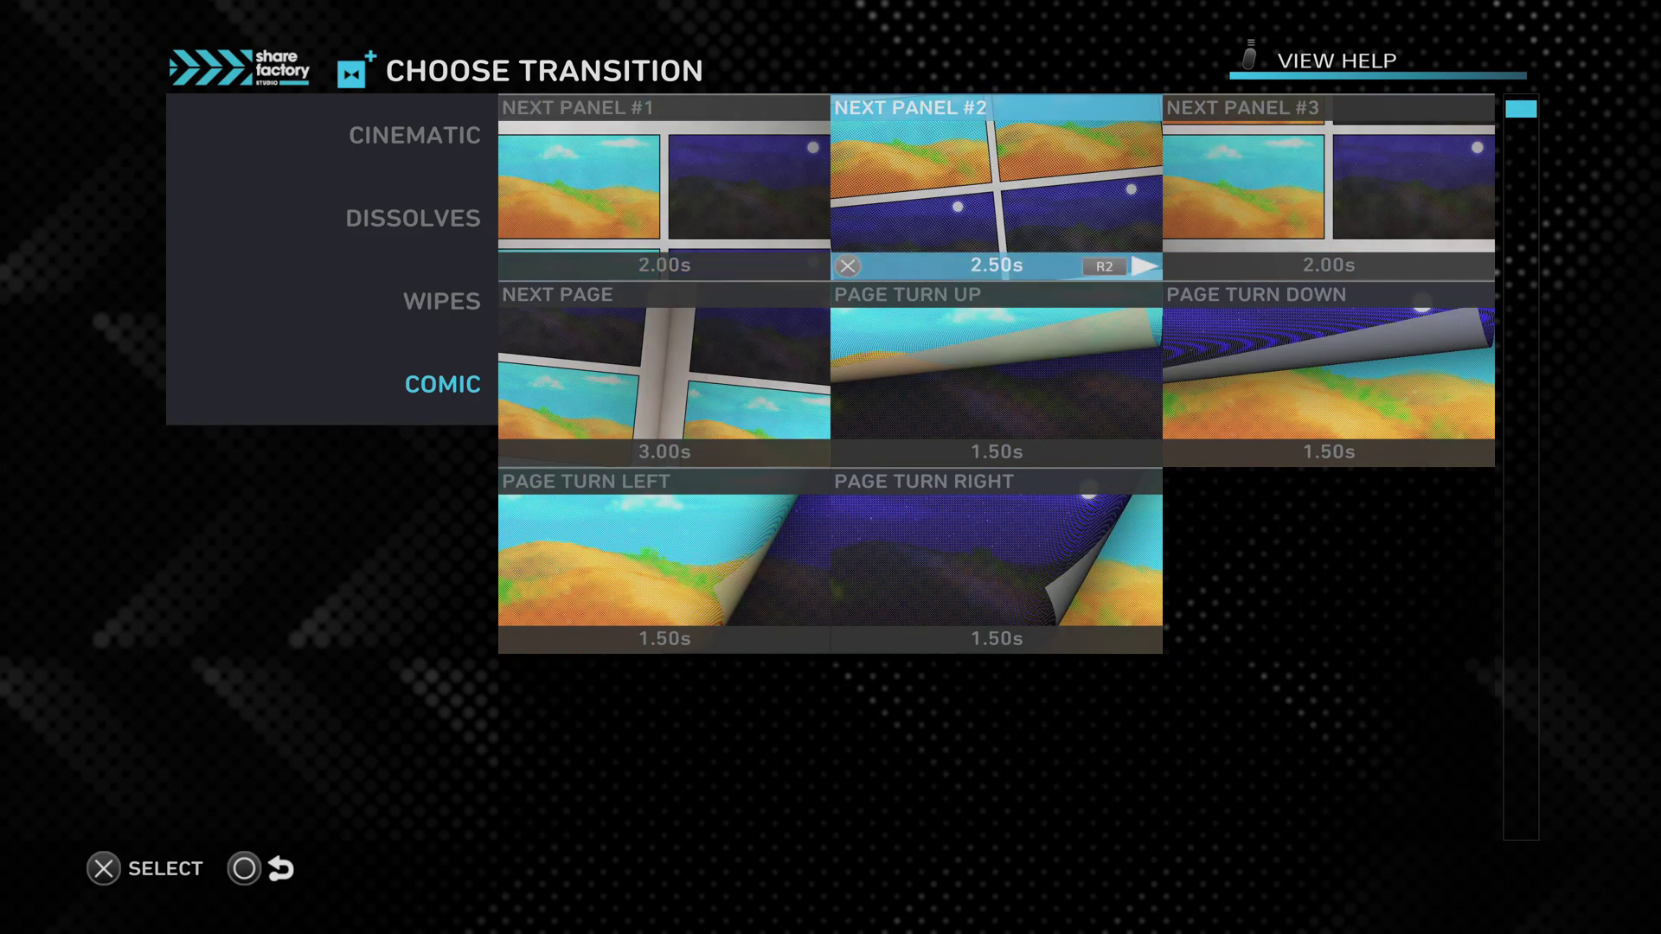
pyautogui.press('Left')
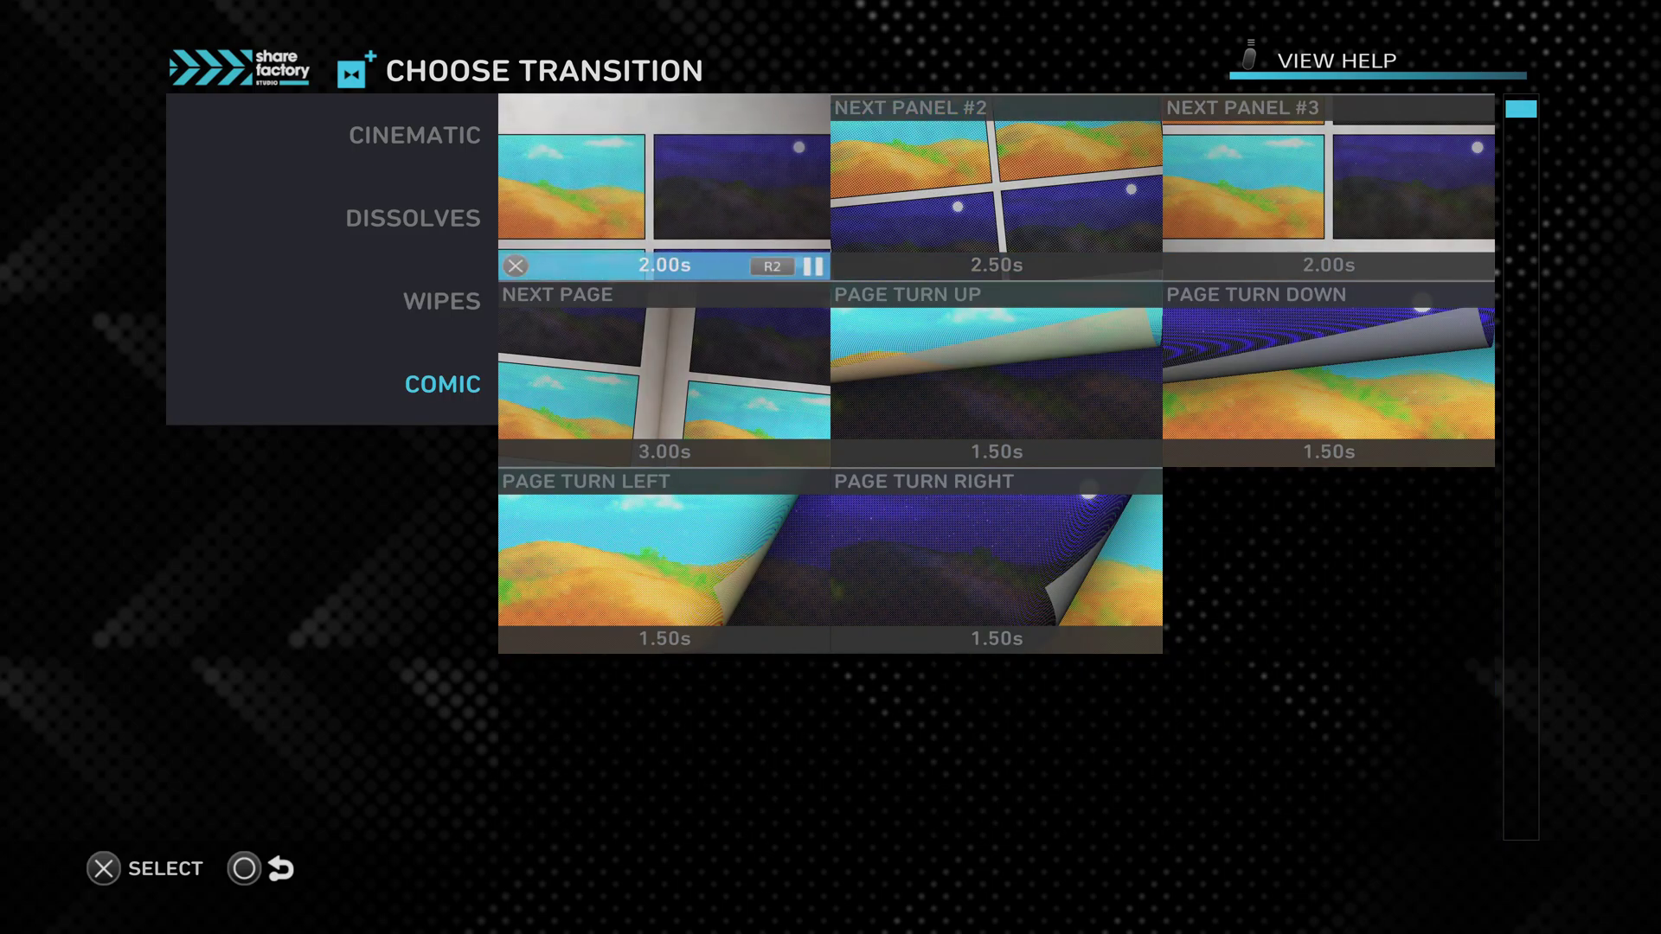
pyautogui.press('Right')
pyautogui.press('Down')
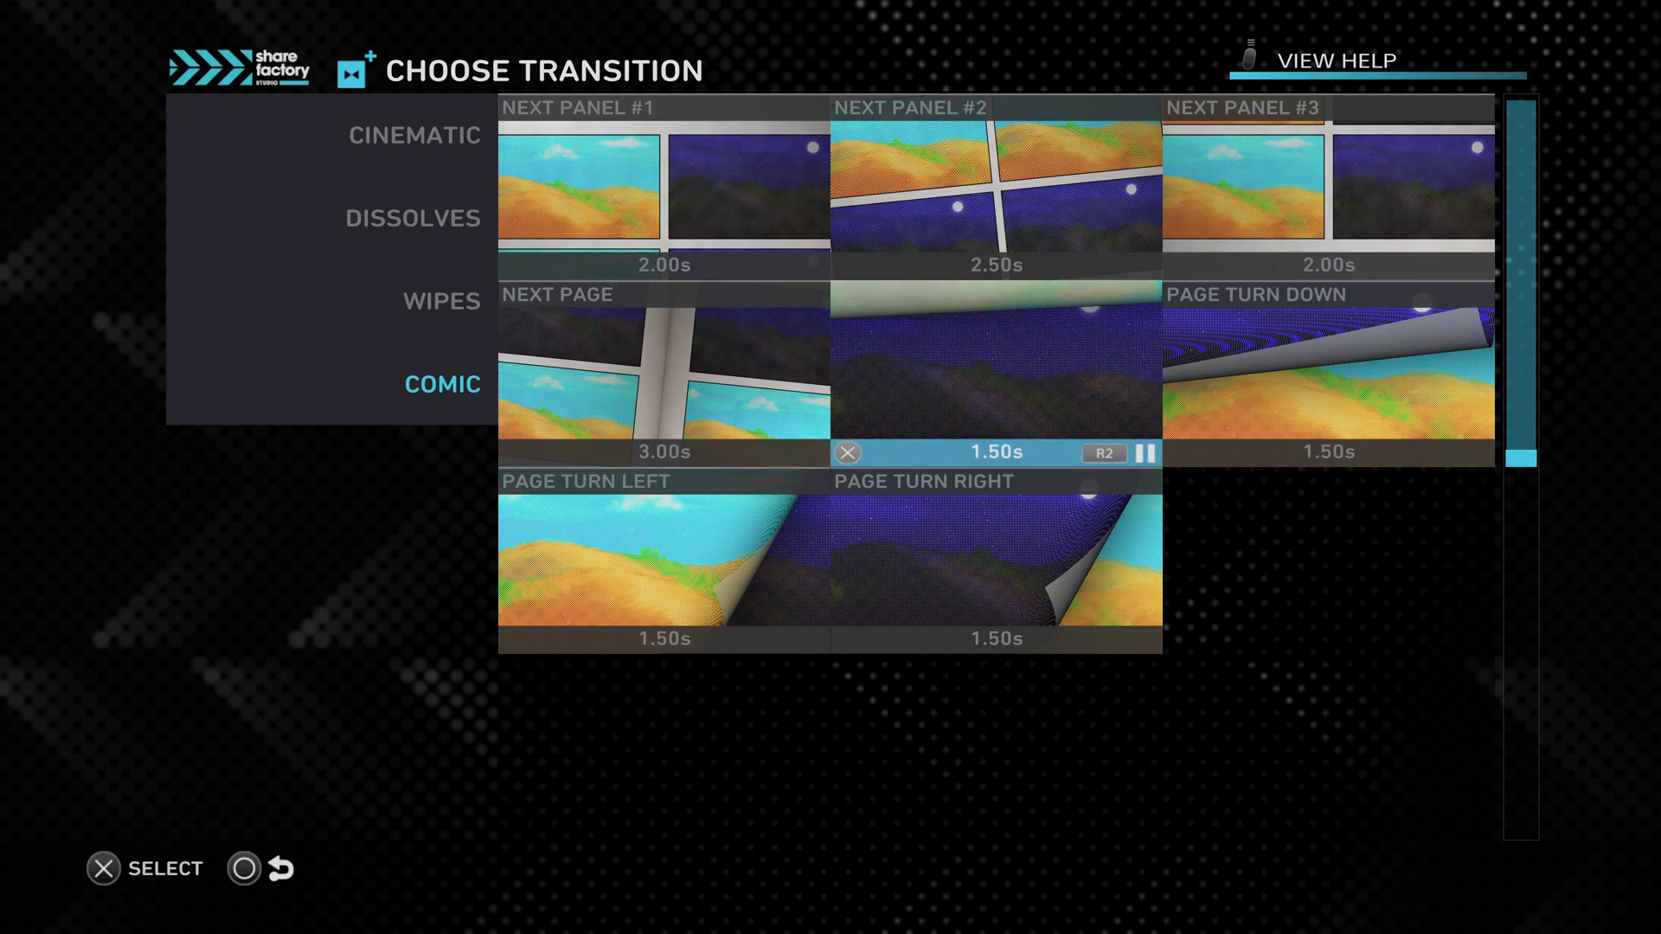
pyautogui.press('Right')
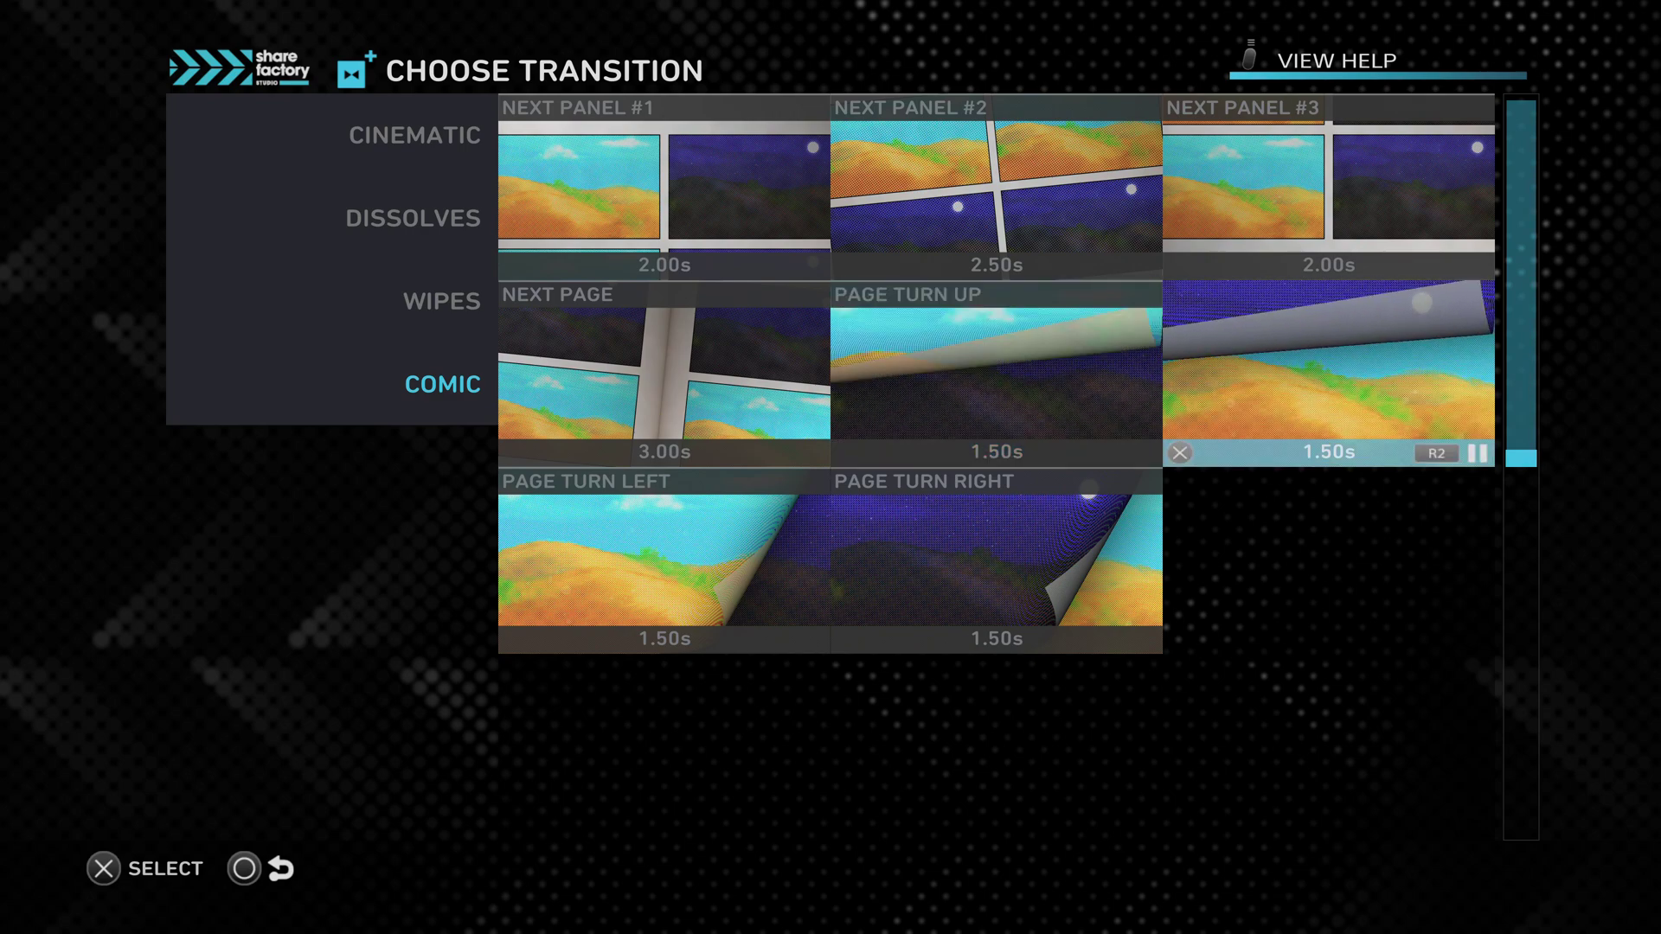
pyautogui.press('Up')
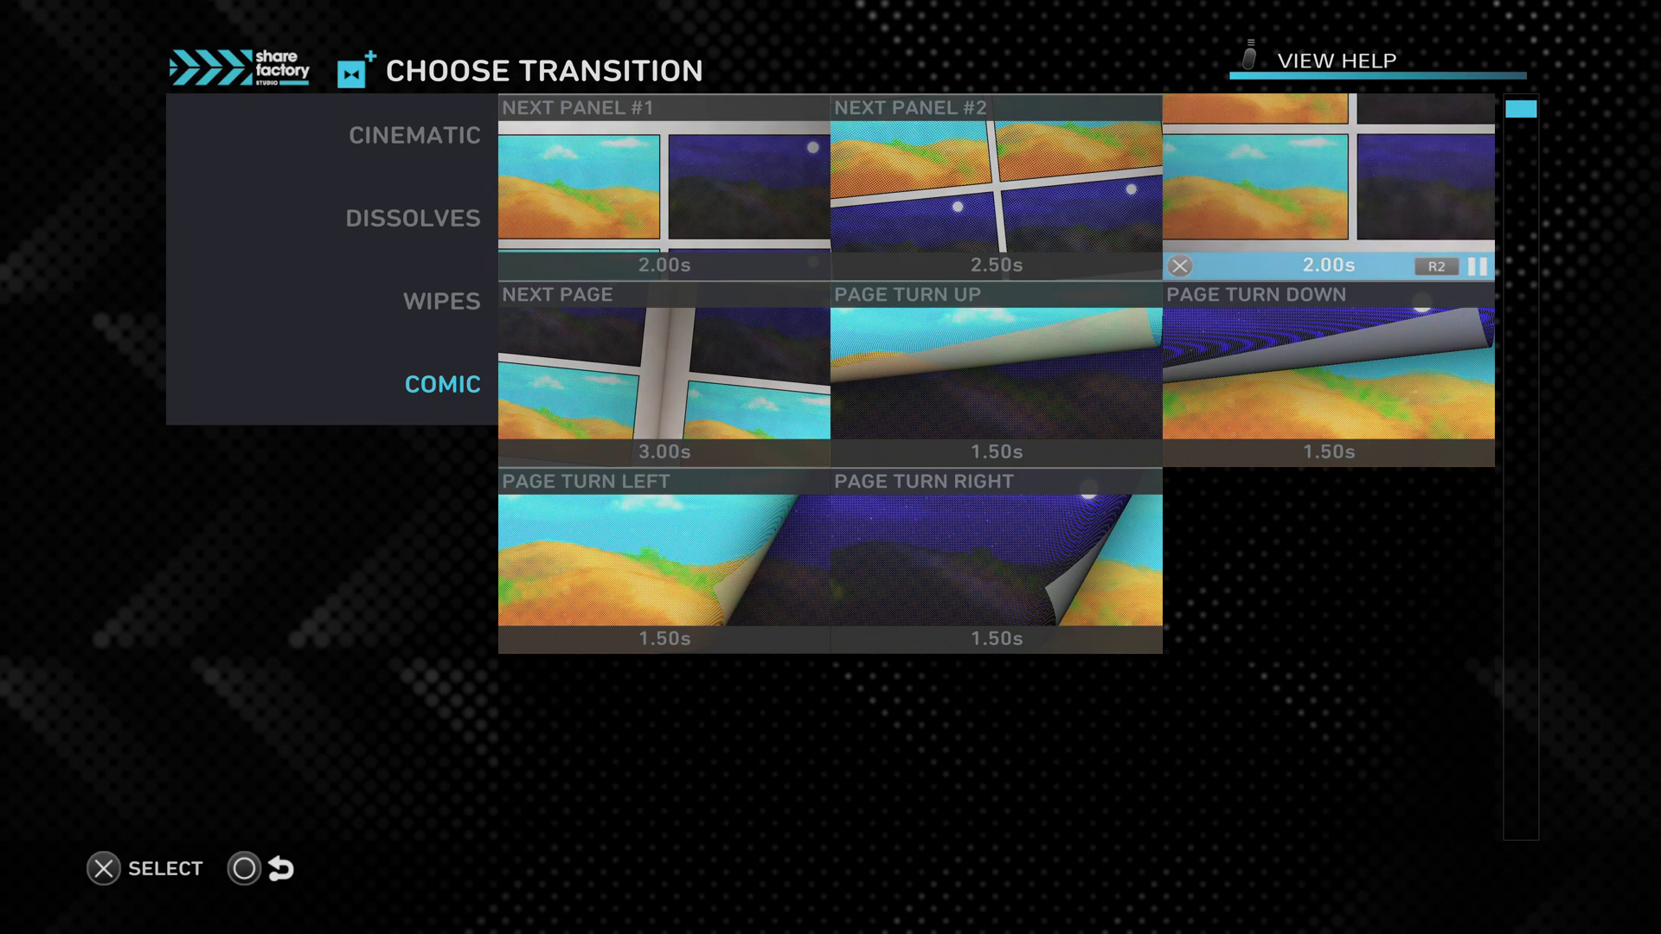
# Try to add the third ANIME transition from the Cinematic category to the intro clip.
pyautogui.press('Left')
pyautogui.press('Left')
pyautogui.press('Left')
pyautogui.press('Up')
pyautogui.press('Up')
pyautogui.press('Right')
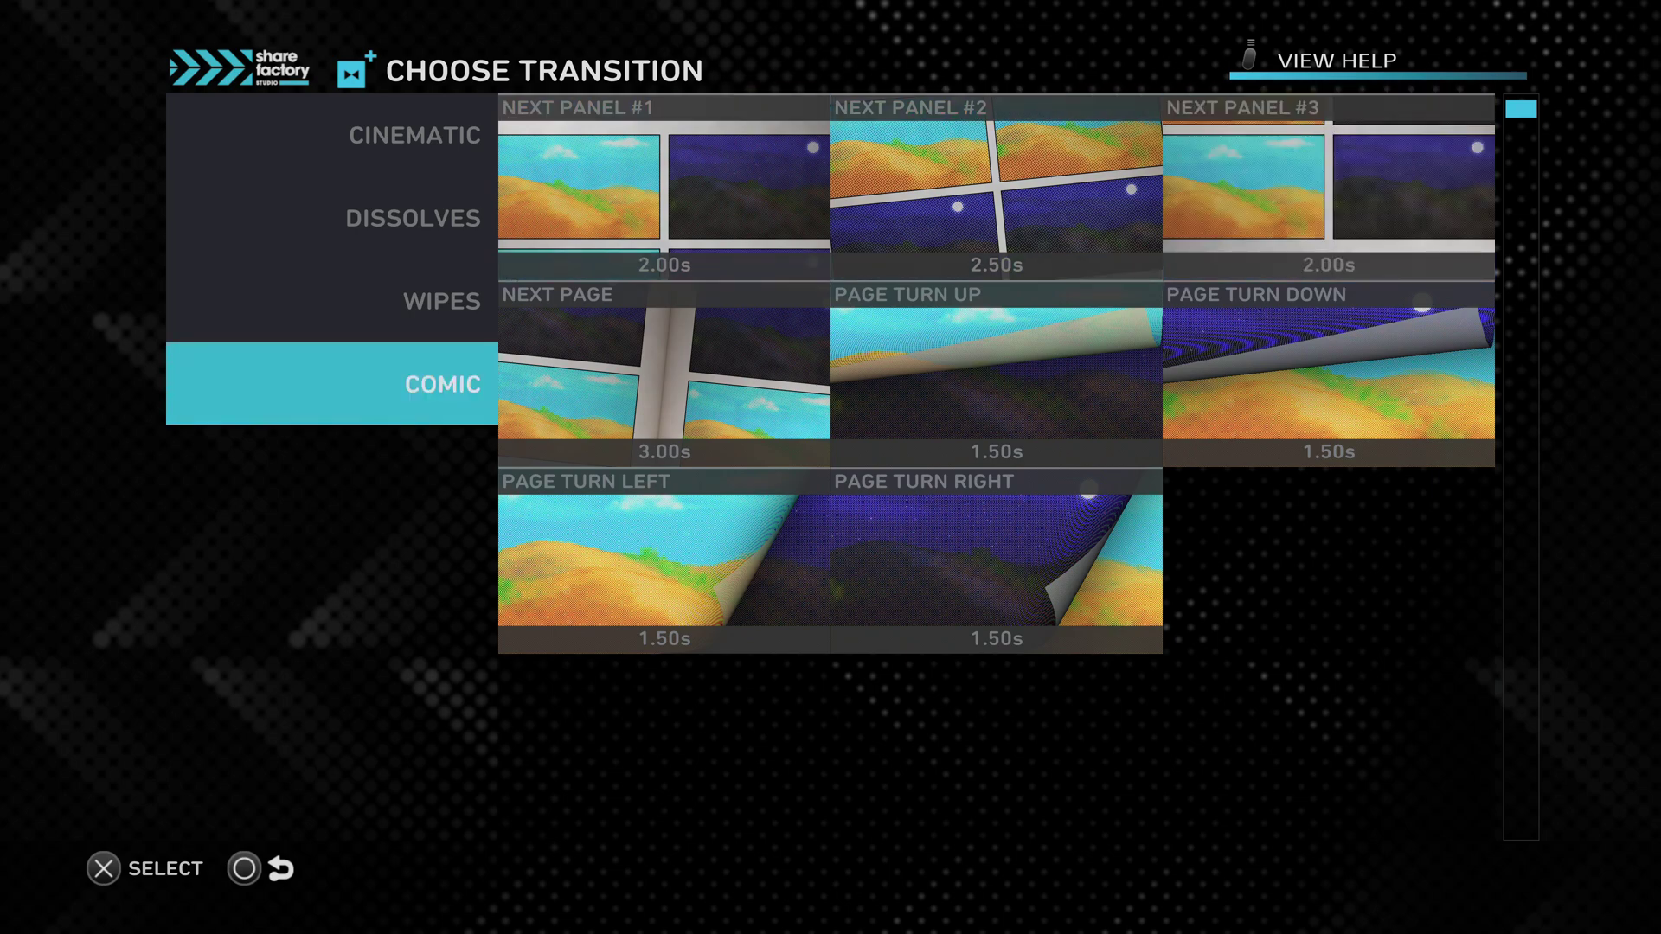
pyautogui.press('Left')
pyautogui.press('Up')
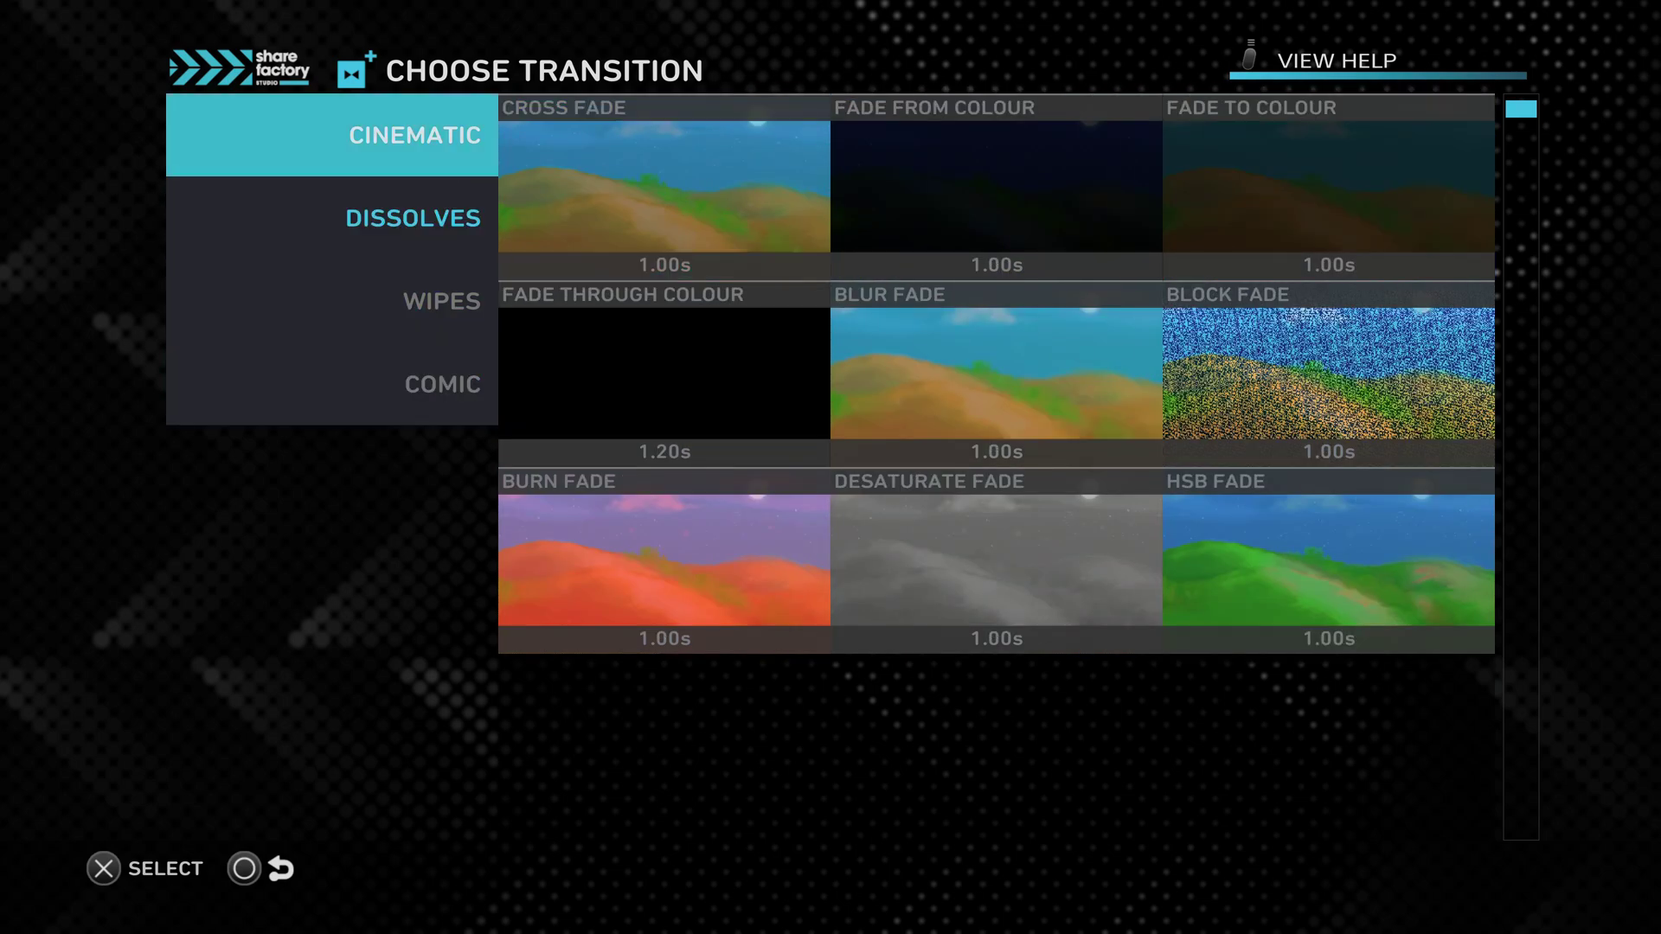
pyautogui.press('Right')
pyautogui.press('Right')
pyautogui.press('Right')
pyautogui.press('Return')
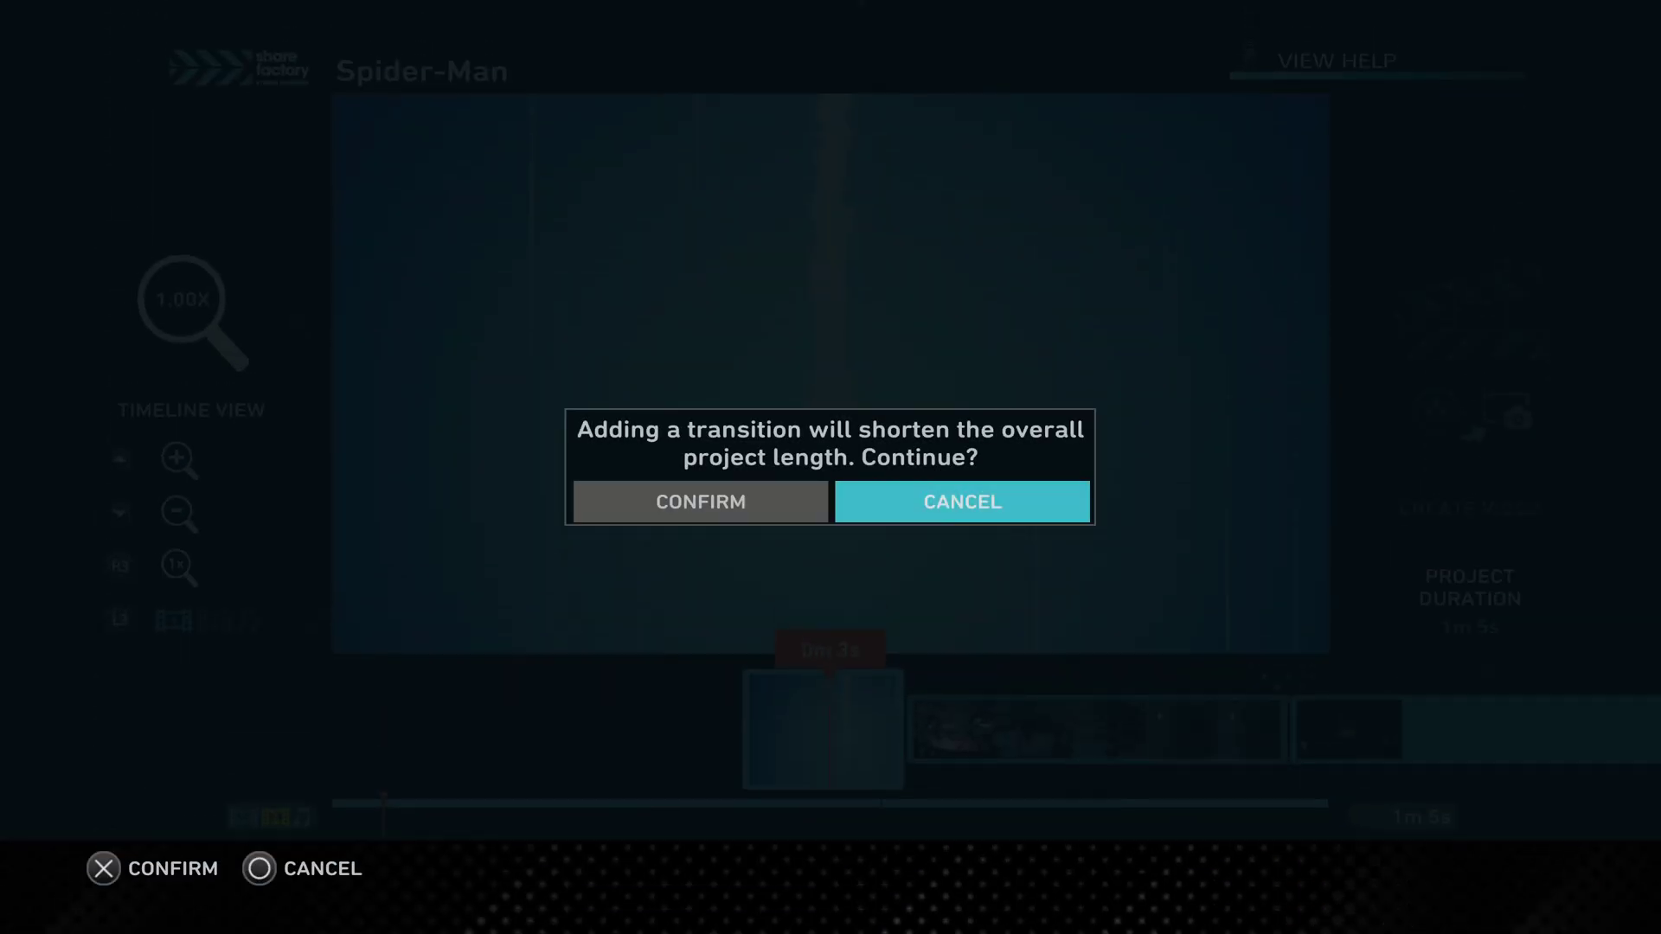
pyautogui.press('Left')
pyautogui.press('Return')
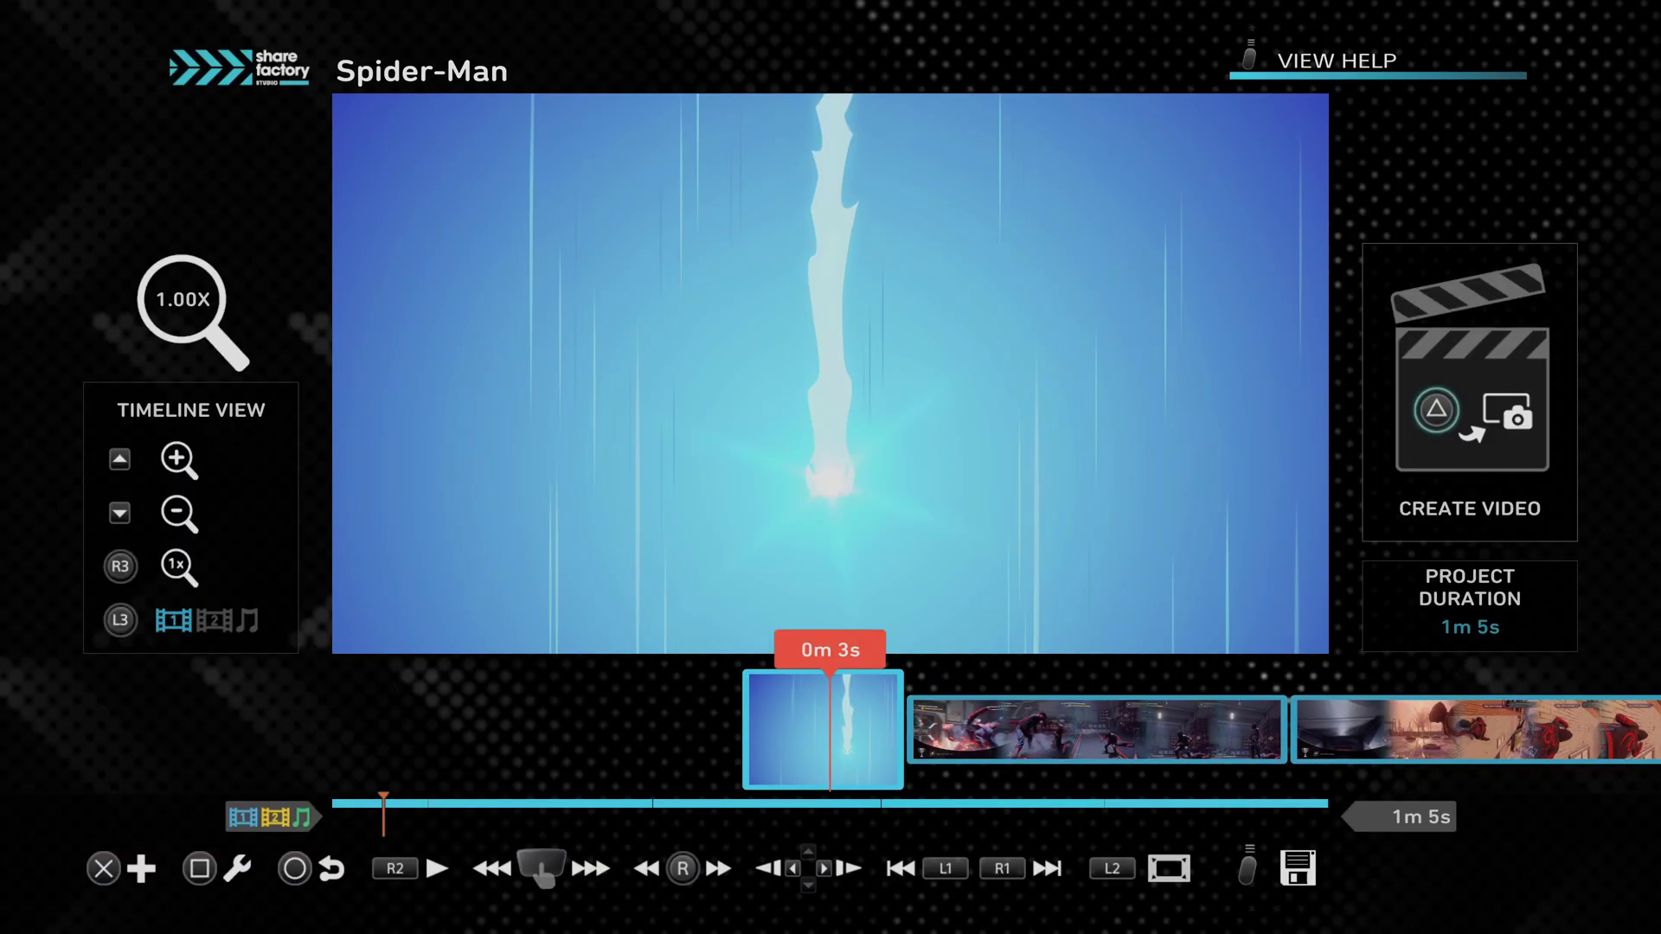
# Scrub the timeline from the intro across the first two Miles Morales clips and back to the intro.
pyautogui.press('Right')
pyautogui.press('Right')
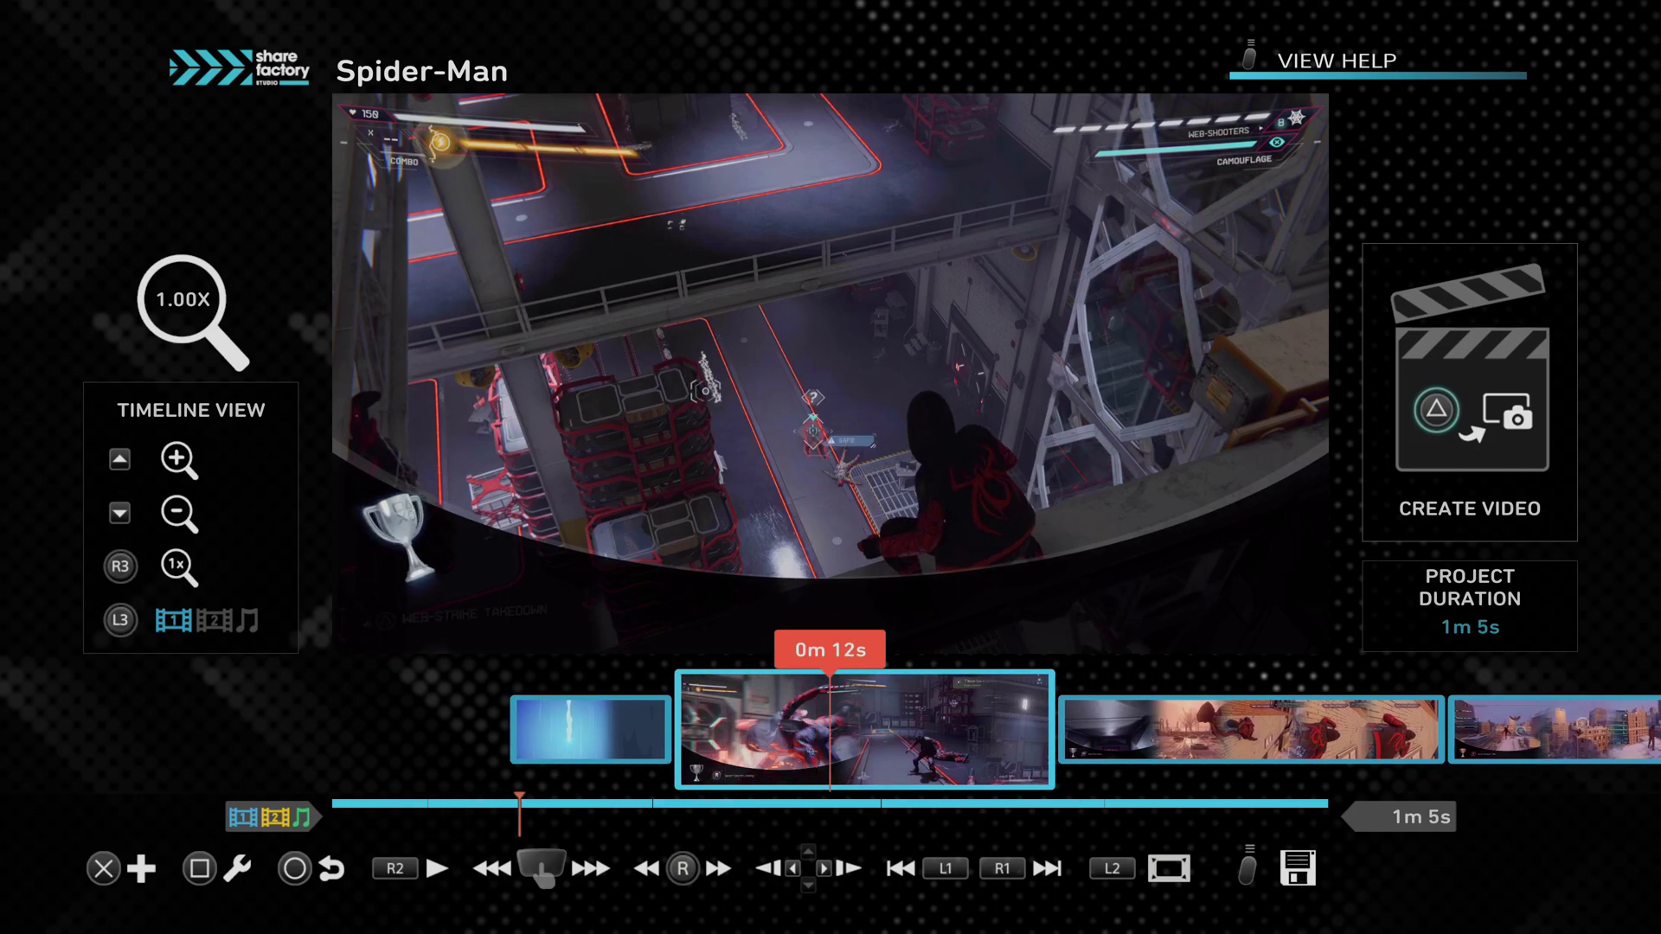
pyautogui.press('Right')
pyautogui.press('Left')
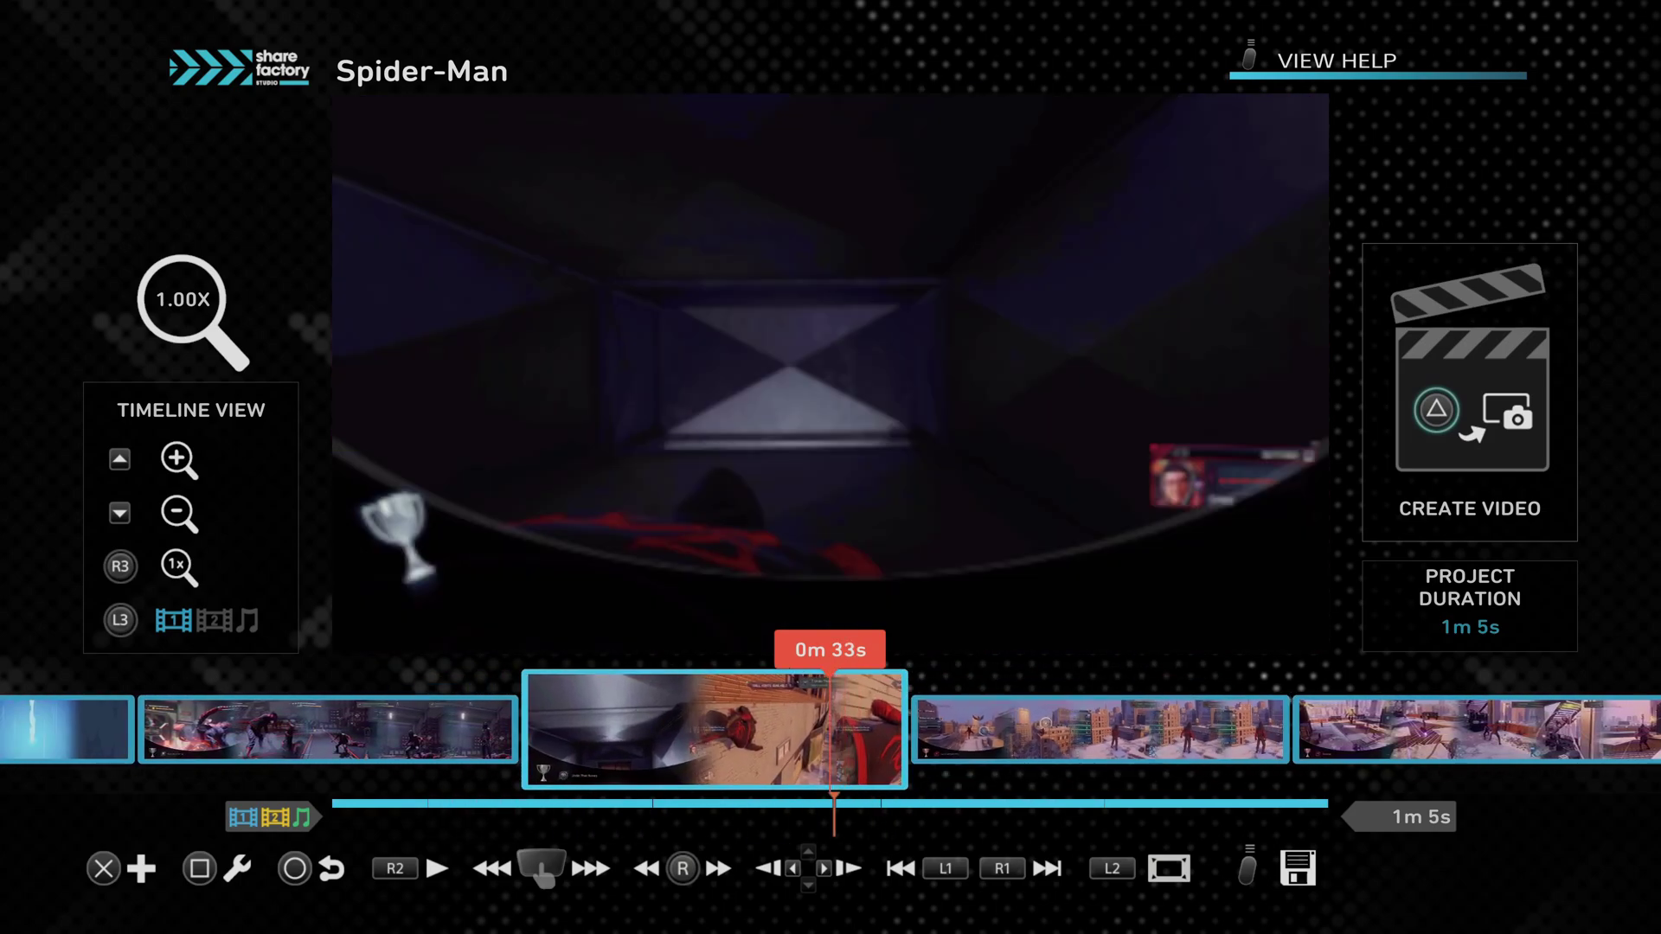
pyautogui.press('Left')
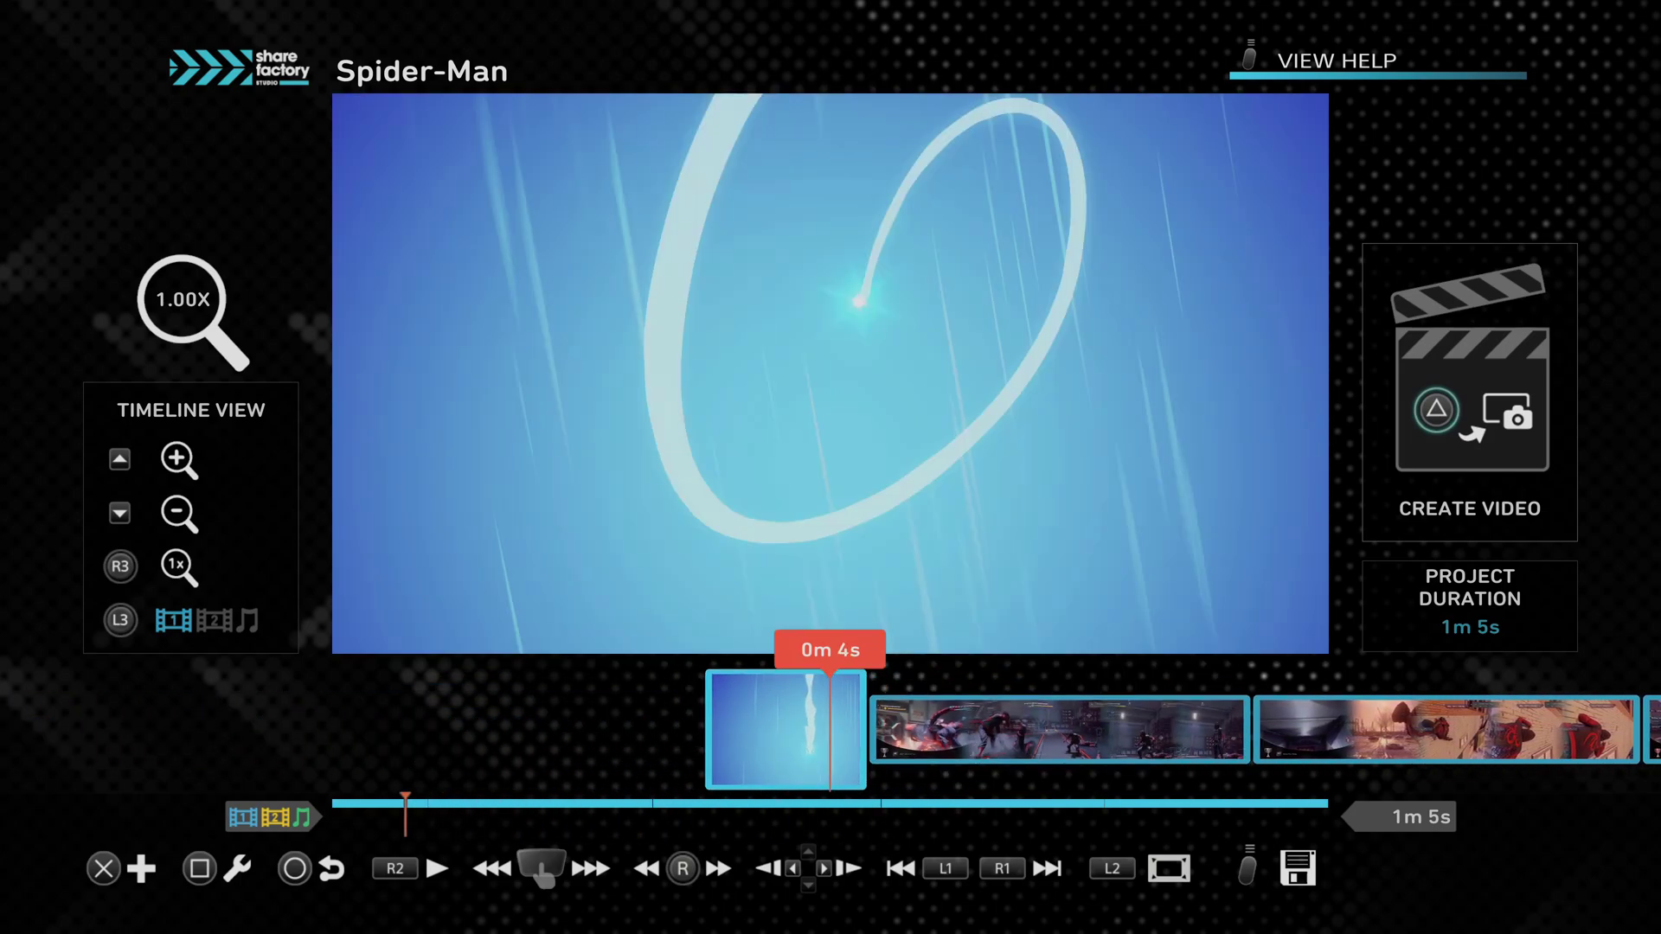
# Try to add the third ANIME transition from the Cinematic category to the first Miles Morales clip.
pyautogui.press('Right')
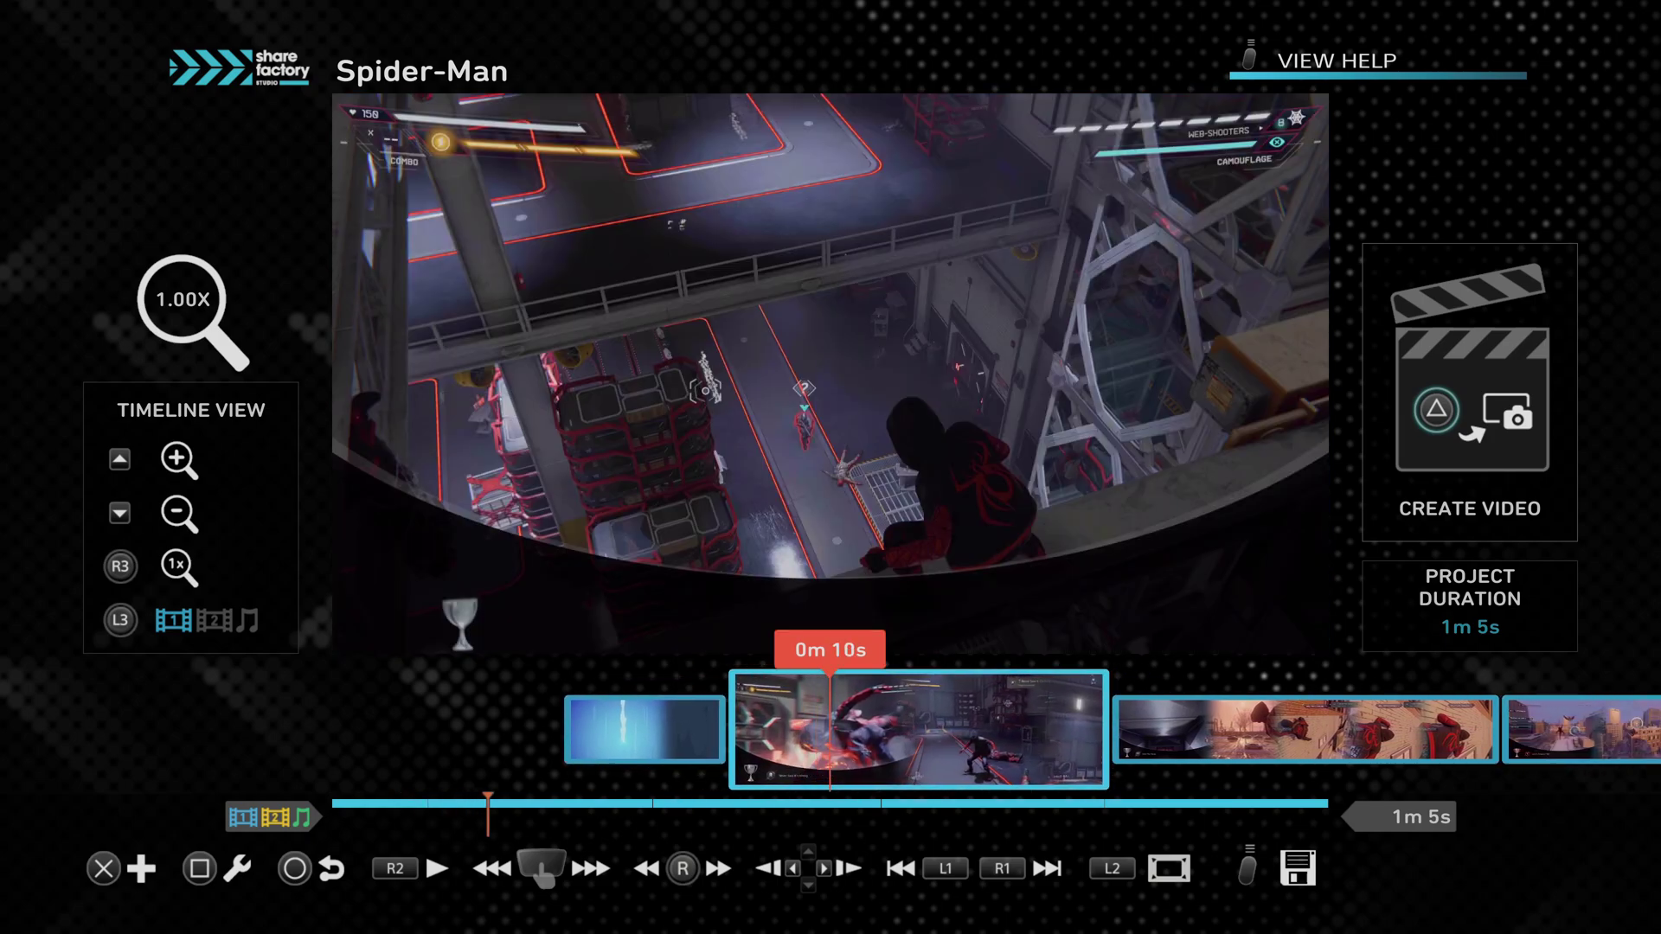
pyautogui.press('Left')
pyautogui.press('Return')
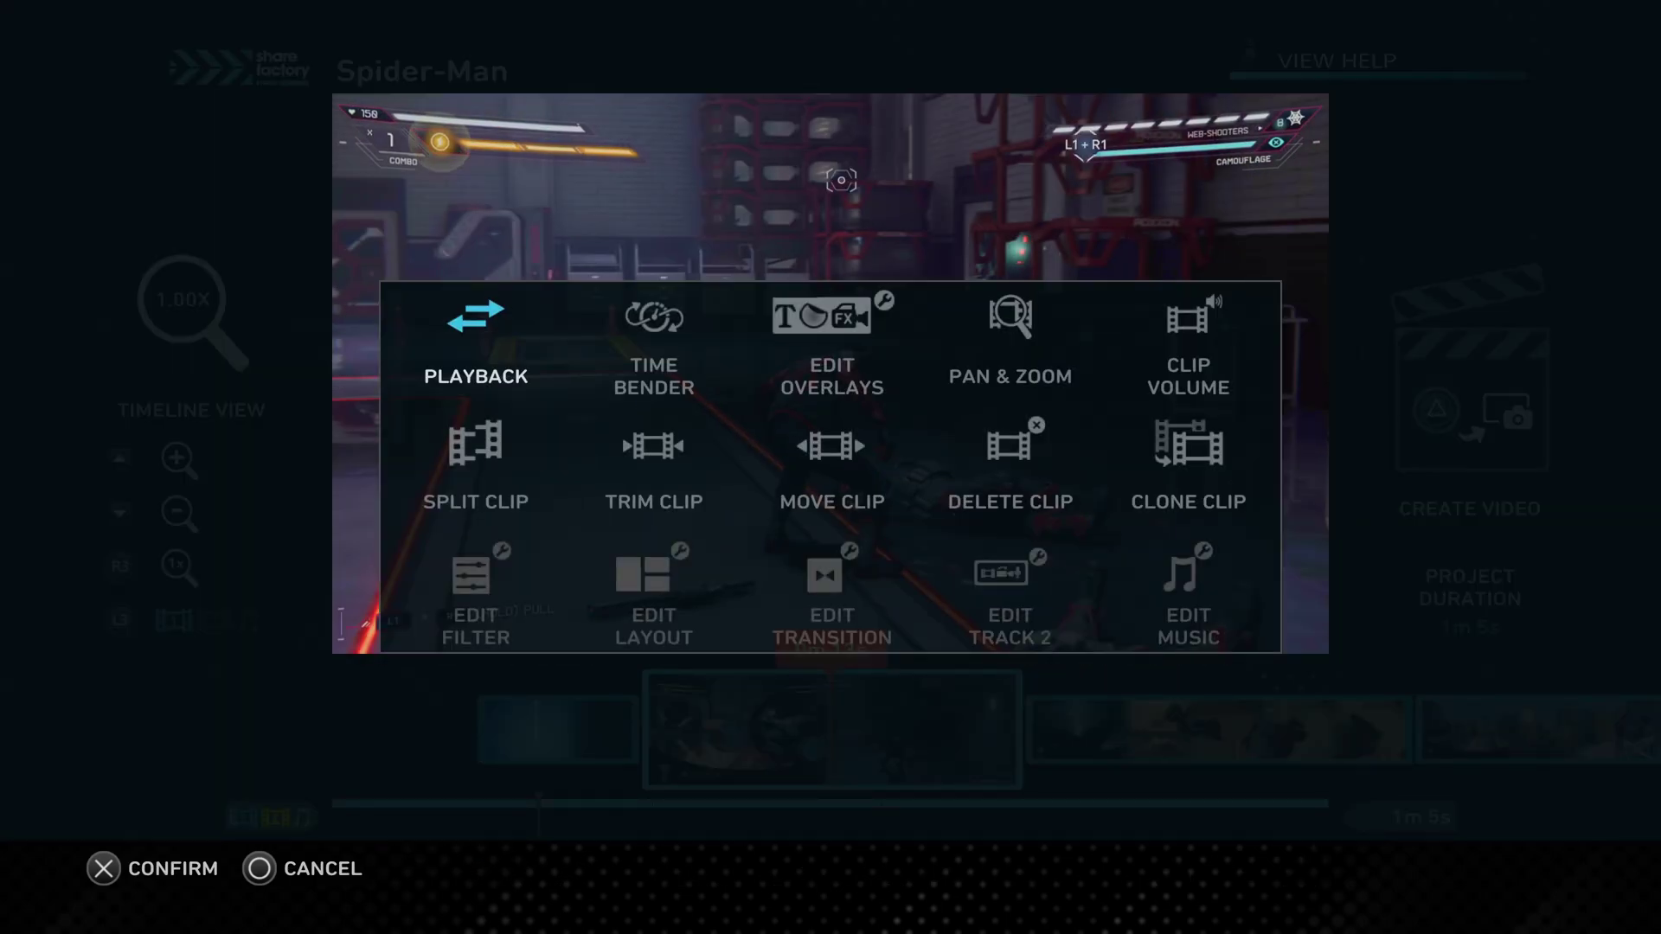
pyautogui.press('Escape')
pyautogui.press('Return')
pyautogui.press('Return')
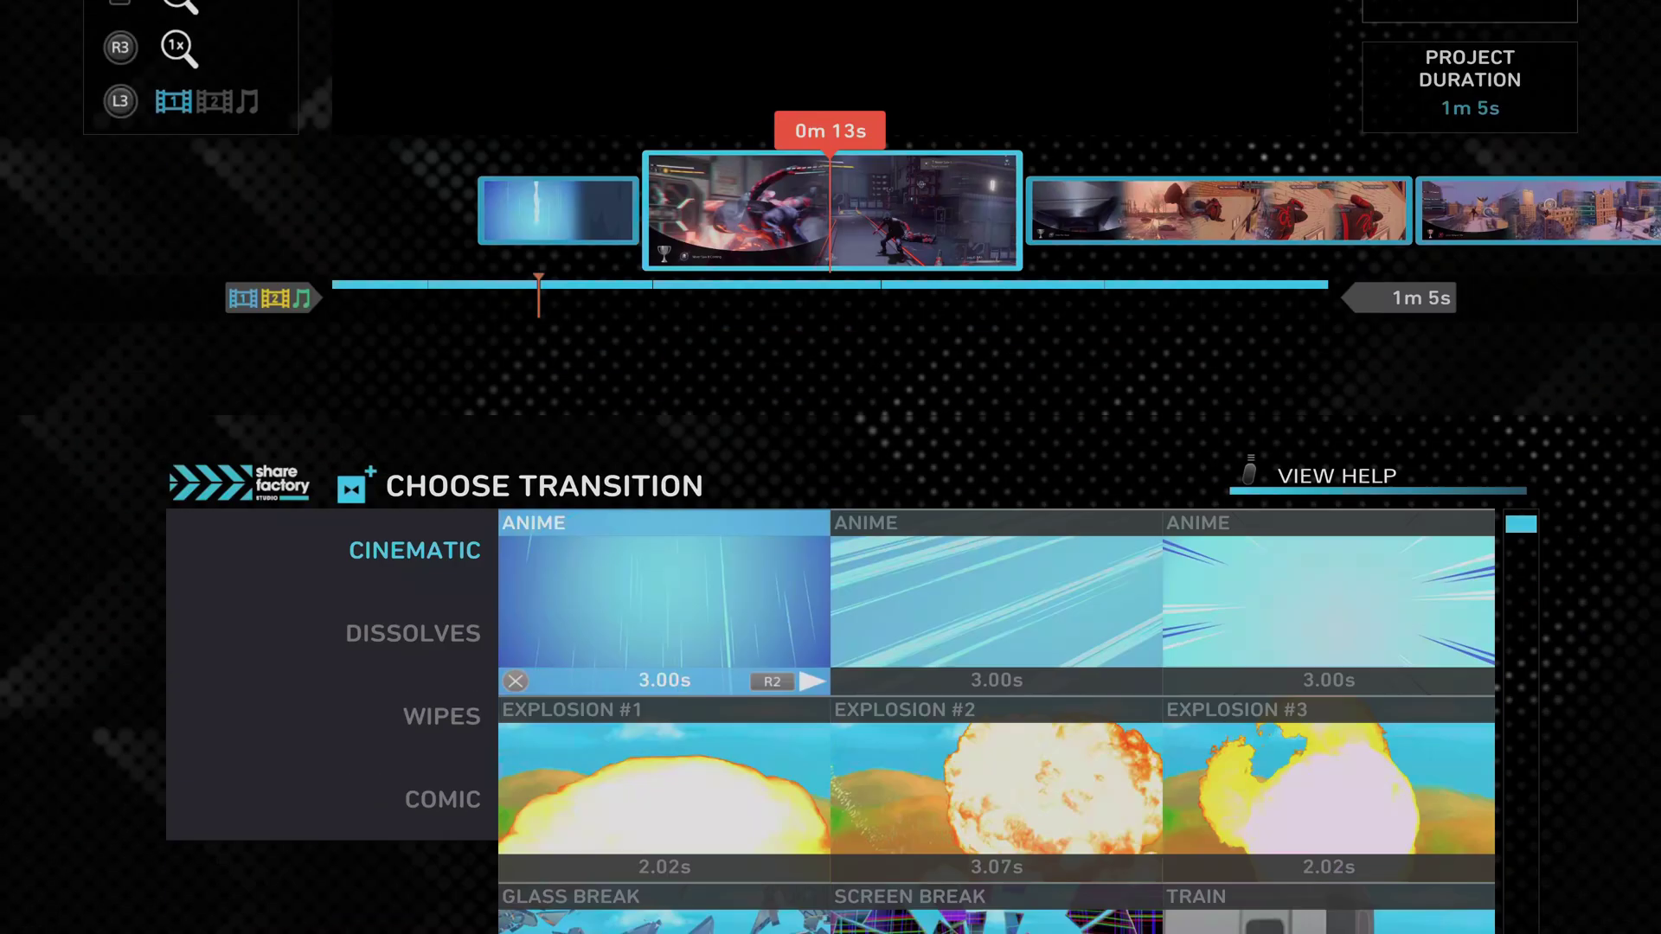
pyautogui.press('Right')
pyautogui.press('Right')
pyautogui.press('Return')
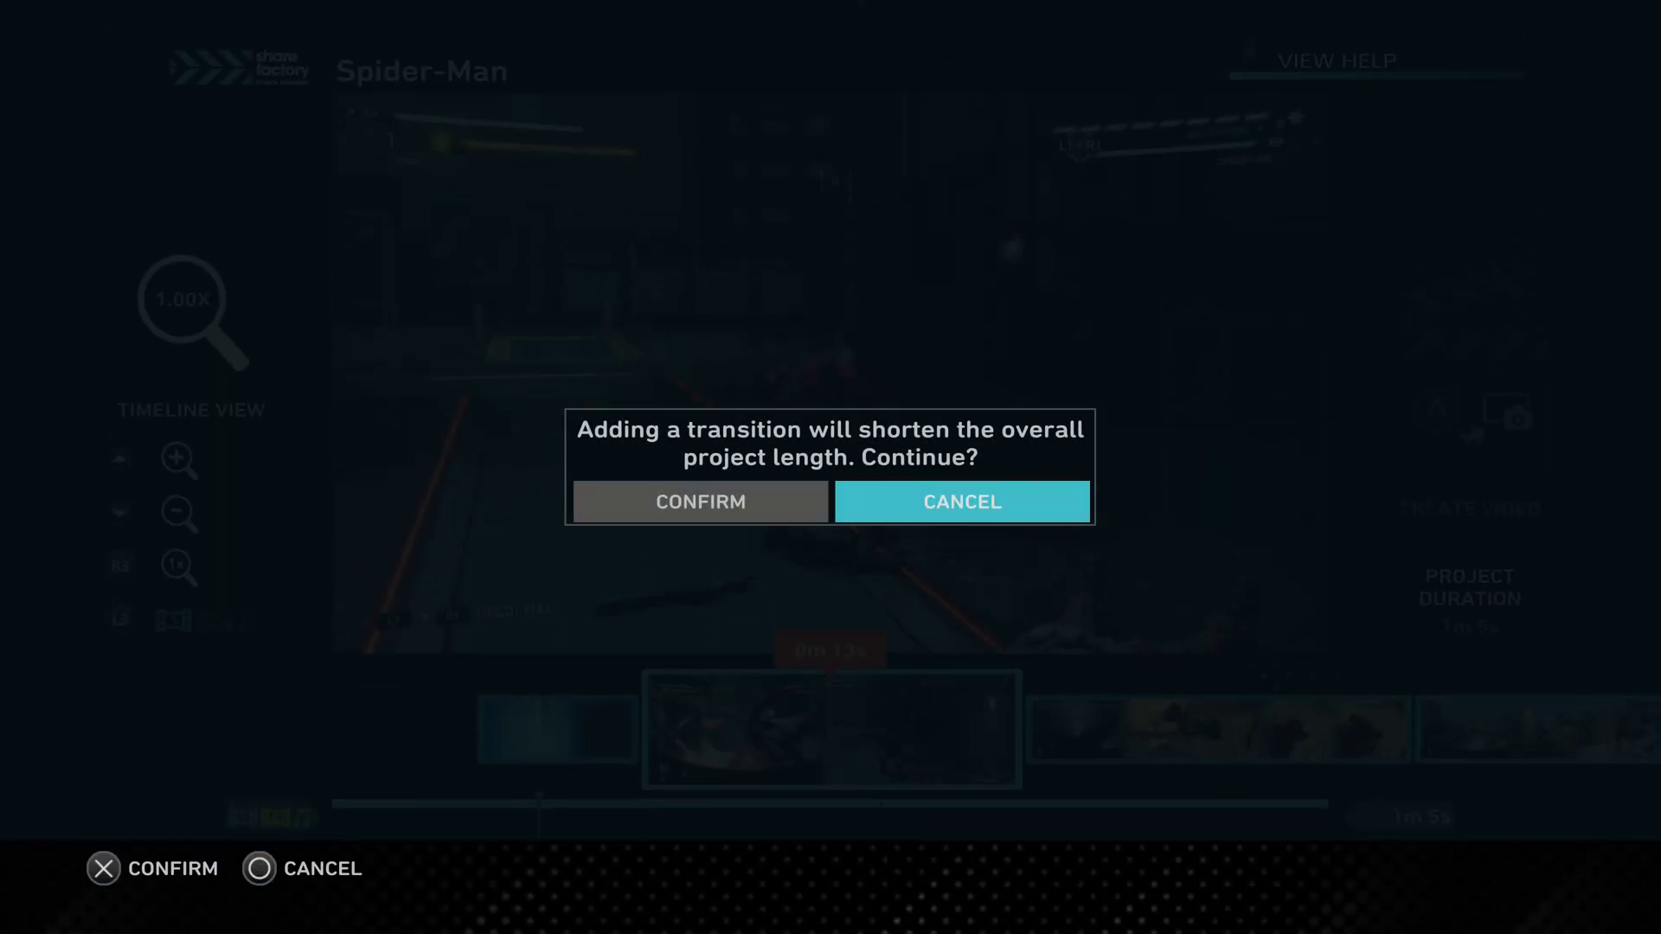
# Add the third Cinematic ANIME transition between the first and second Miles Morales clips, accepting the shortened project length.
pyautogui.press('Return')
pyautogui.press('s')
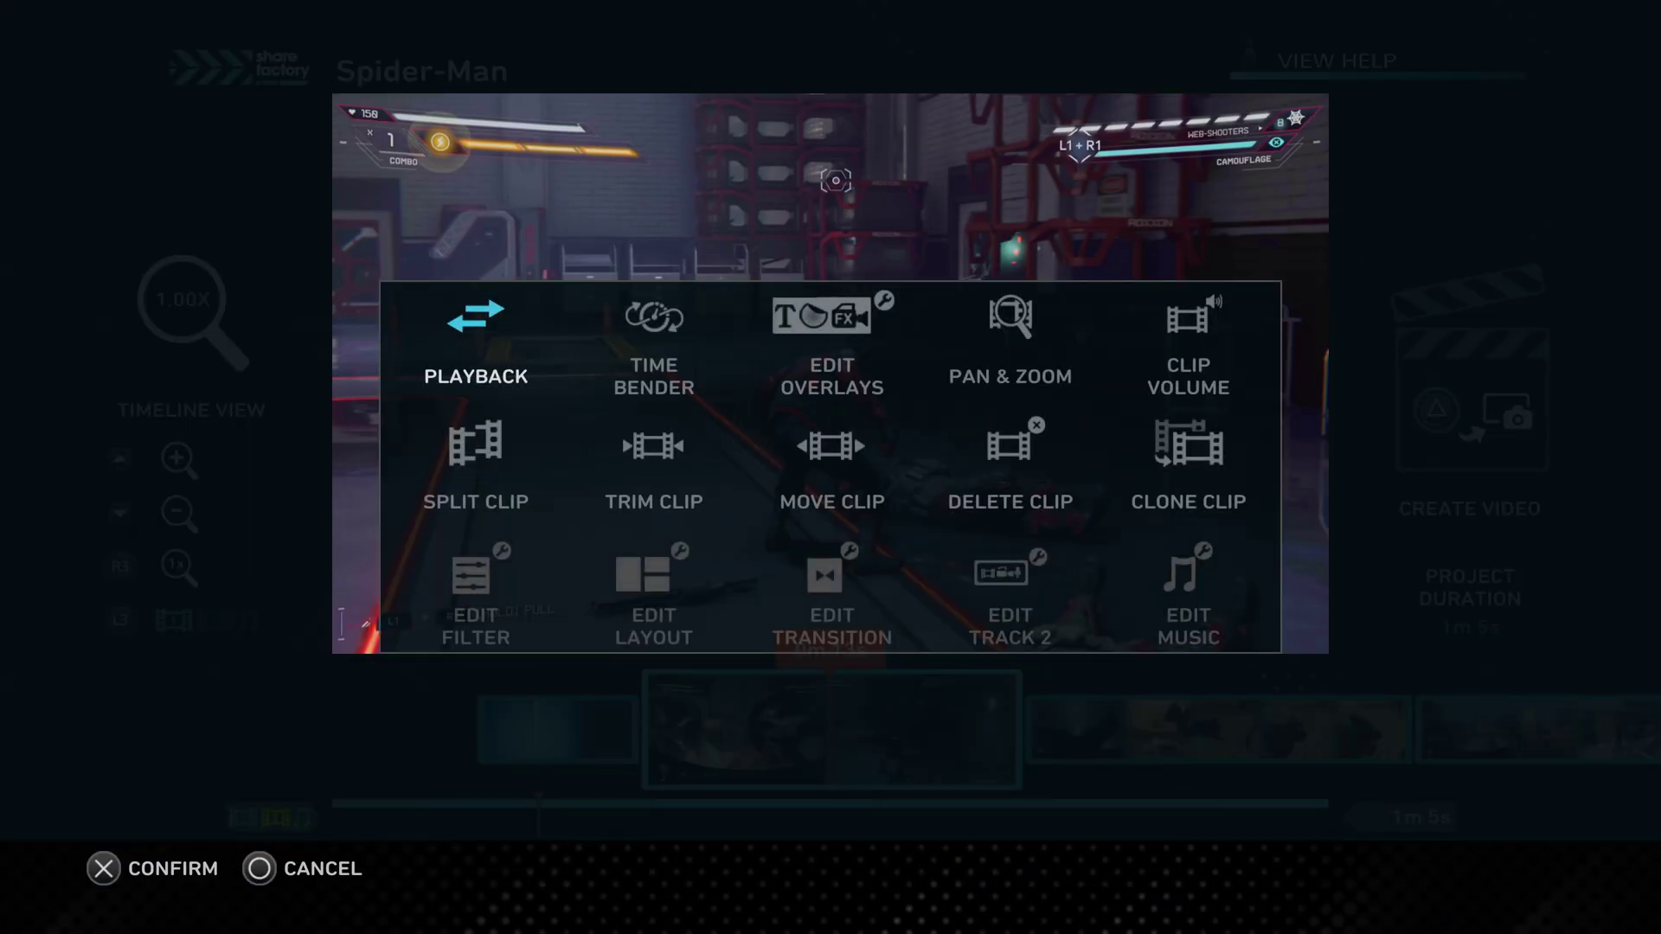
pyautogui.press('Right')
pyautogui.press('Escape')
pyautogui.press('Return')
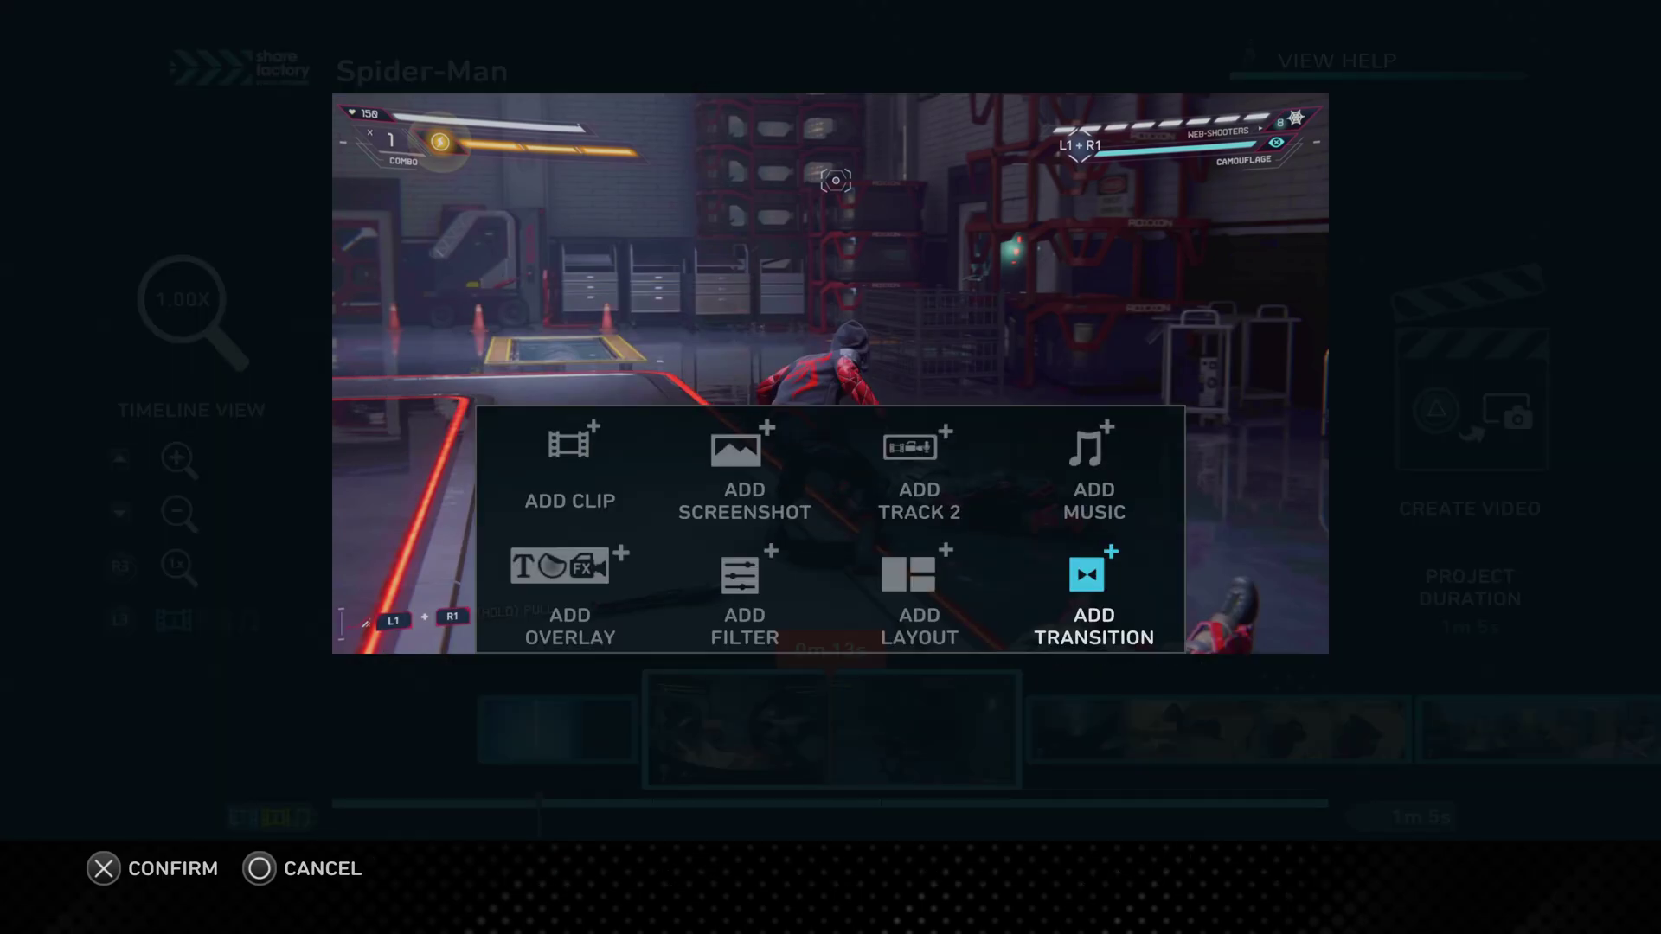
pyautogui.press('Return')
pyautogui.press('Right')
pyautogui.press('Right')
pyautogui.press('Return')
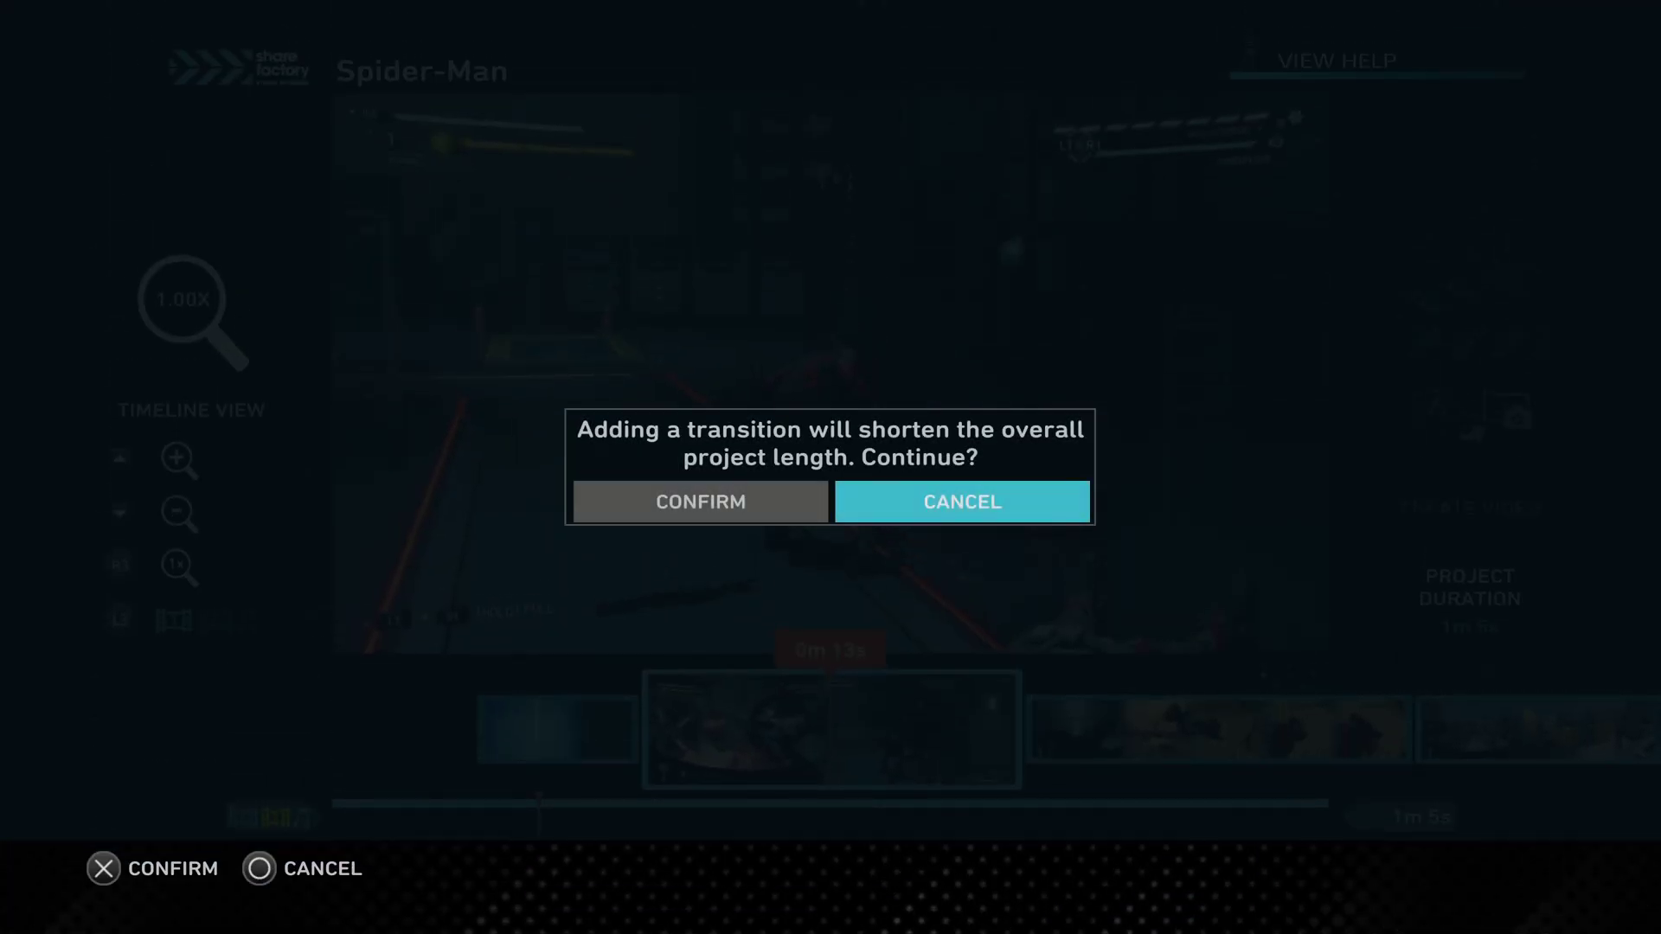
pyautogui.press('Left')
# Examine the Edit Transition options for the transition between the first and second Miles Morales clips, leaving them without making a change.
pyautogui.press('Return')
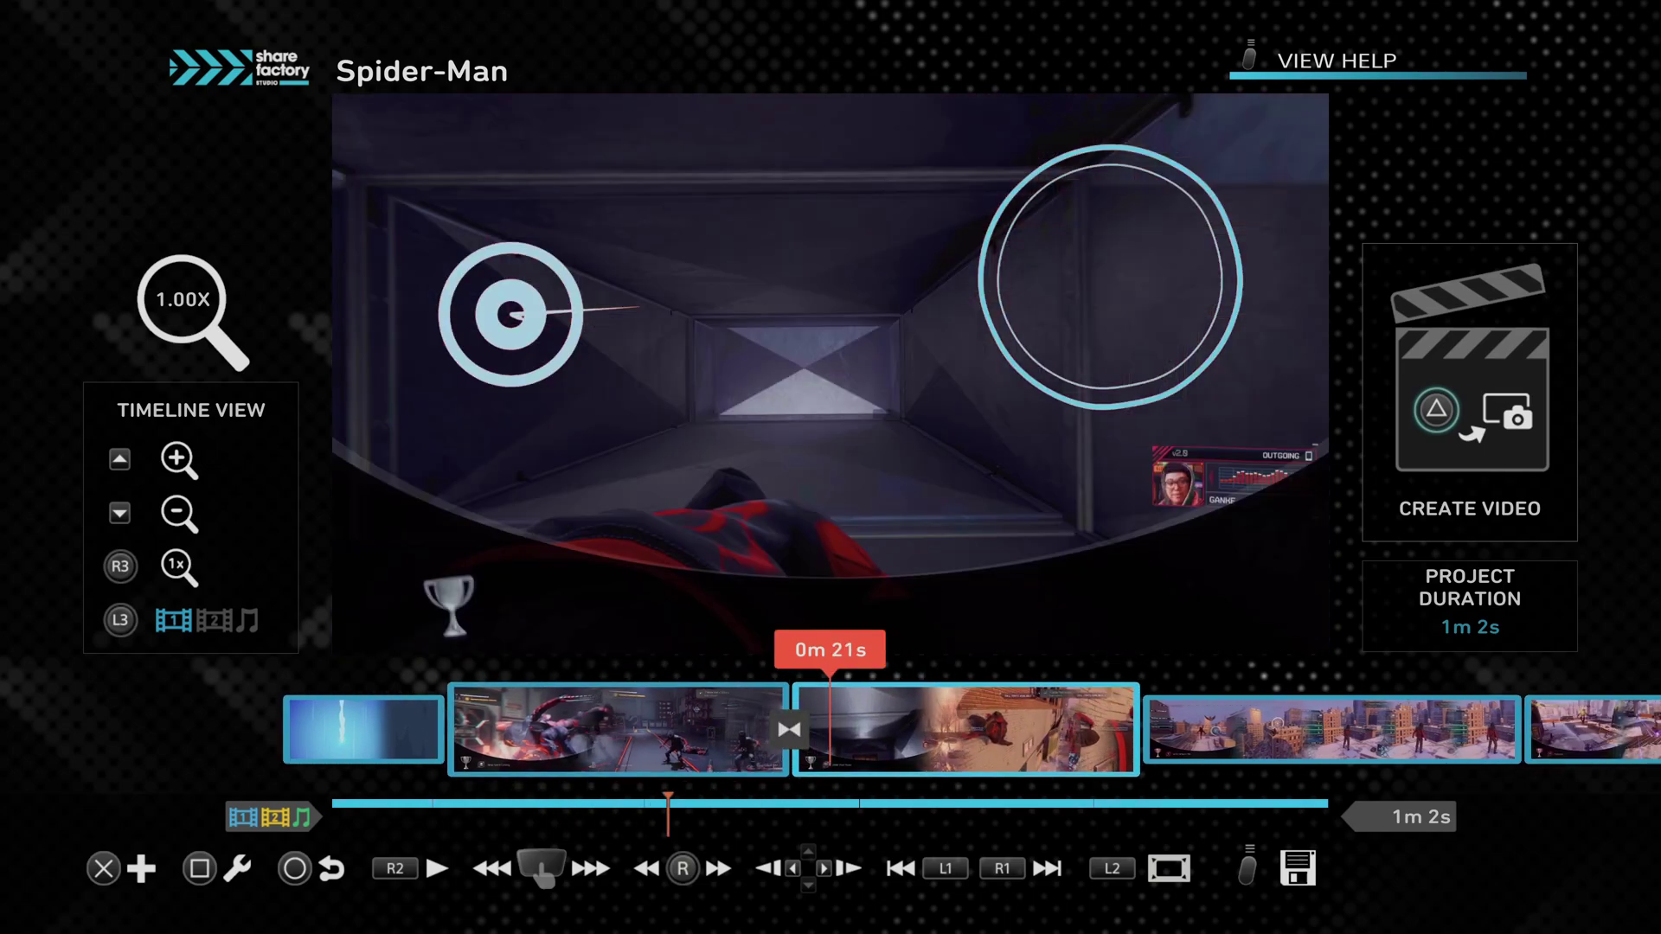
pyautogui.press('Return')
pyautogui.press('Escape')
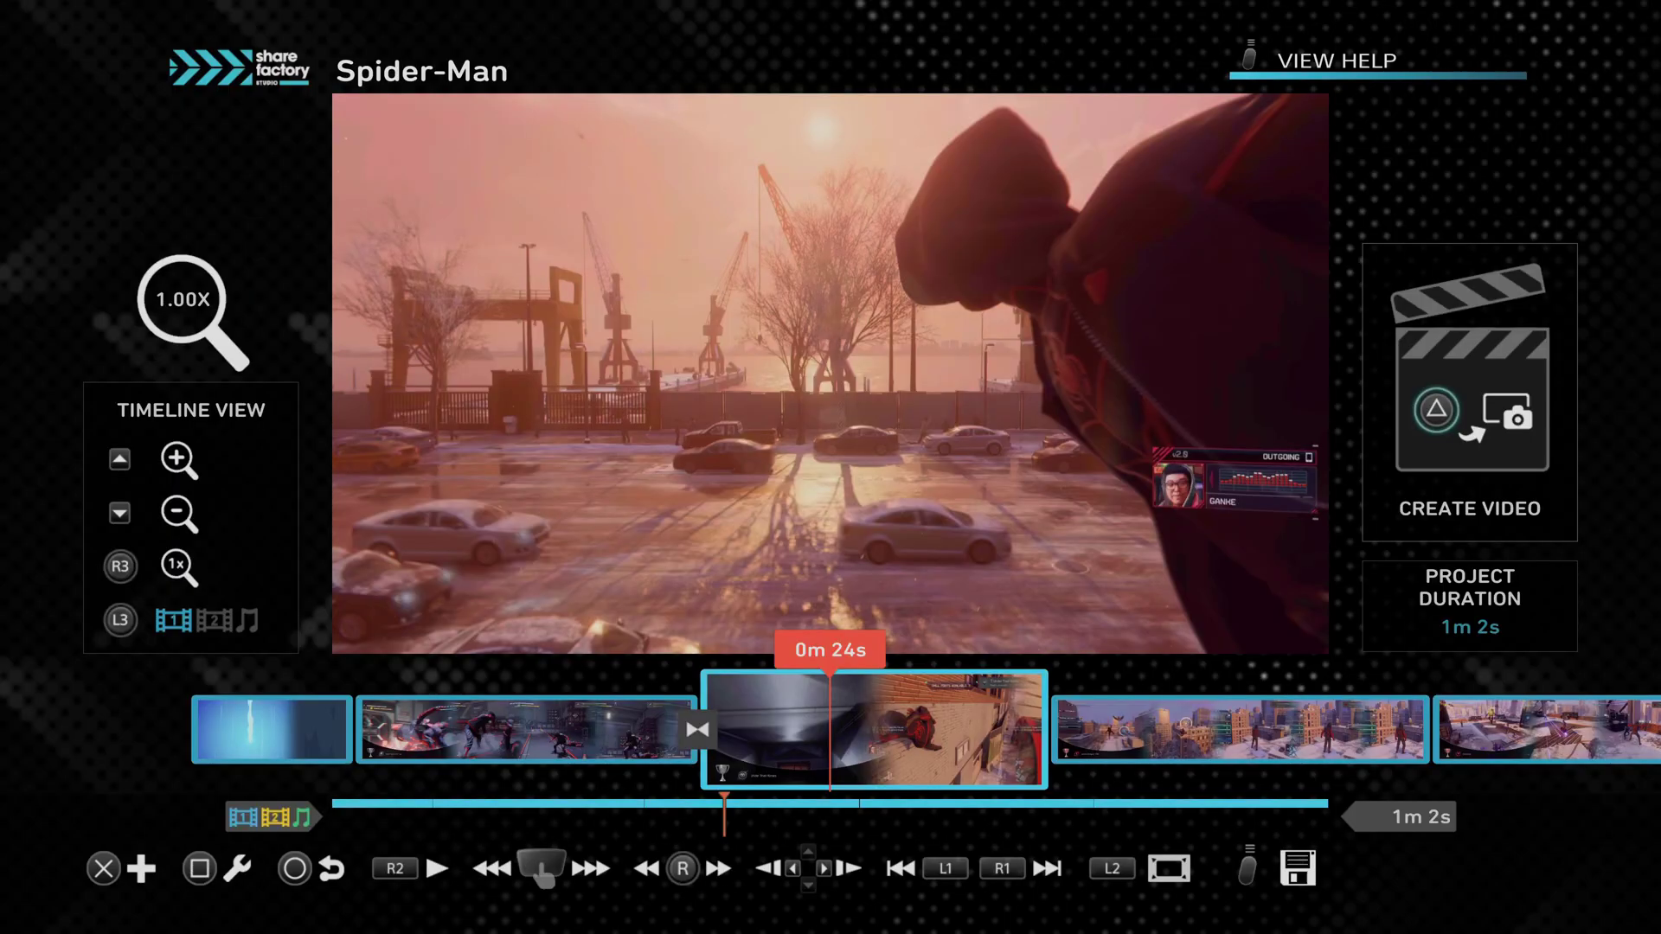
pyautogui.press('Left')
pyautogui.press('Return')
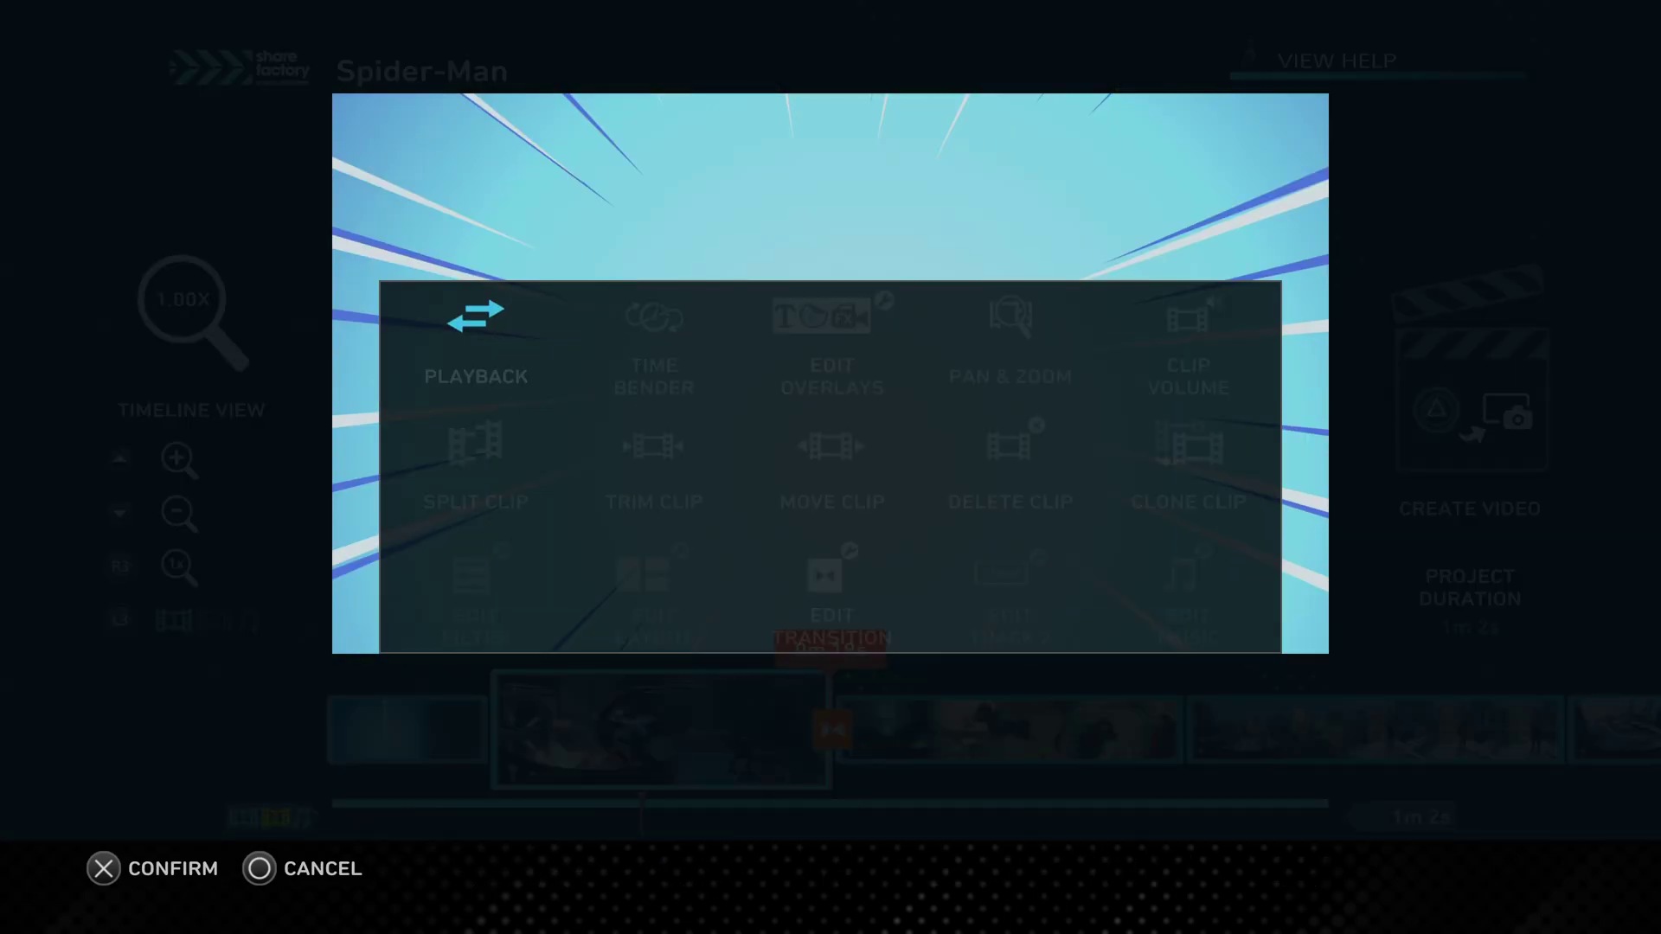
pyautogui.press('Right')
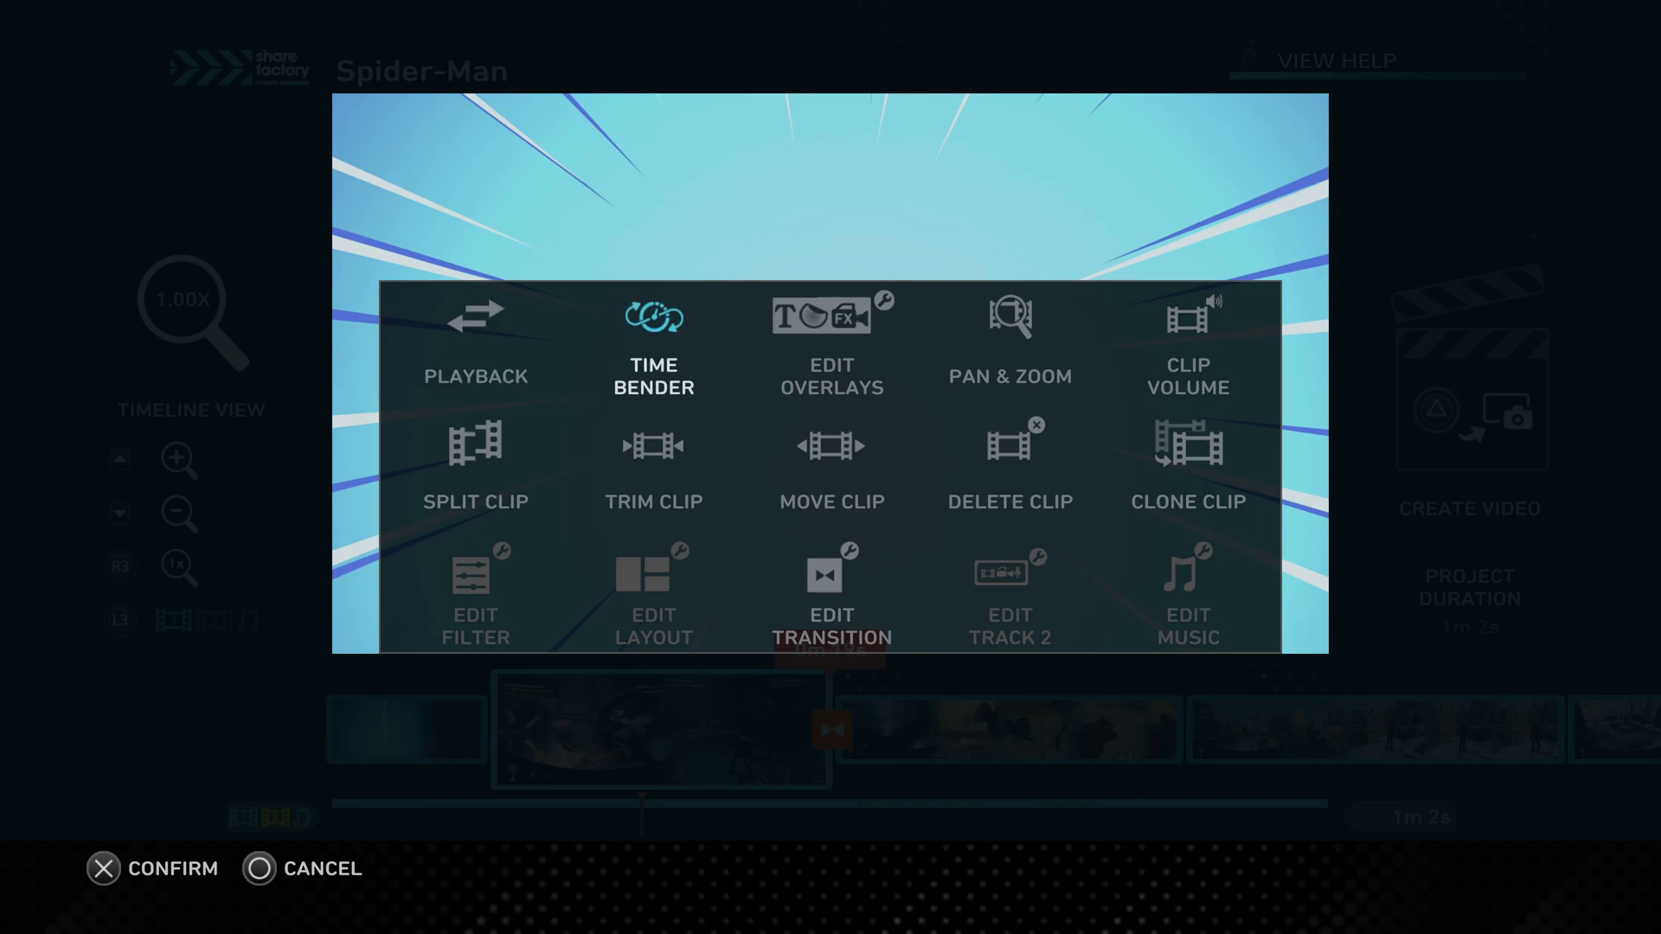
pyautogui.press('Down')
pyautogui.press('Right')
pyautogui.press('Down')
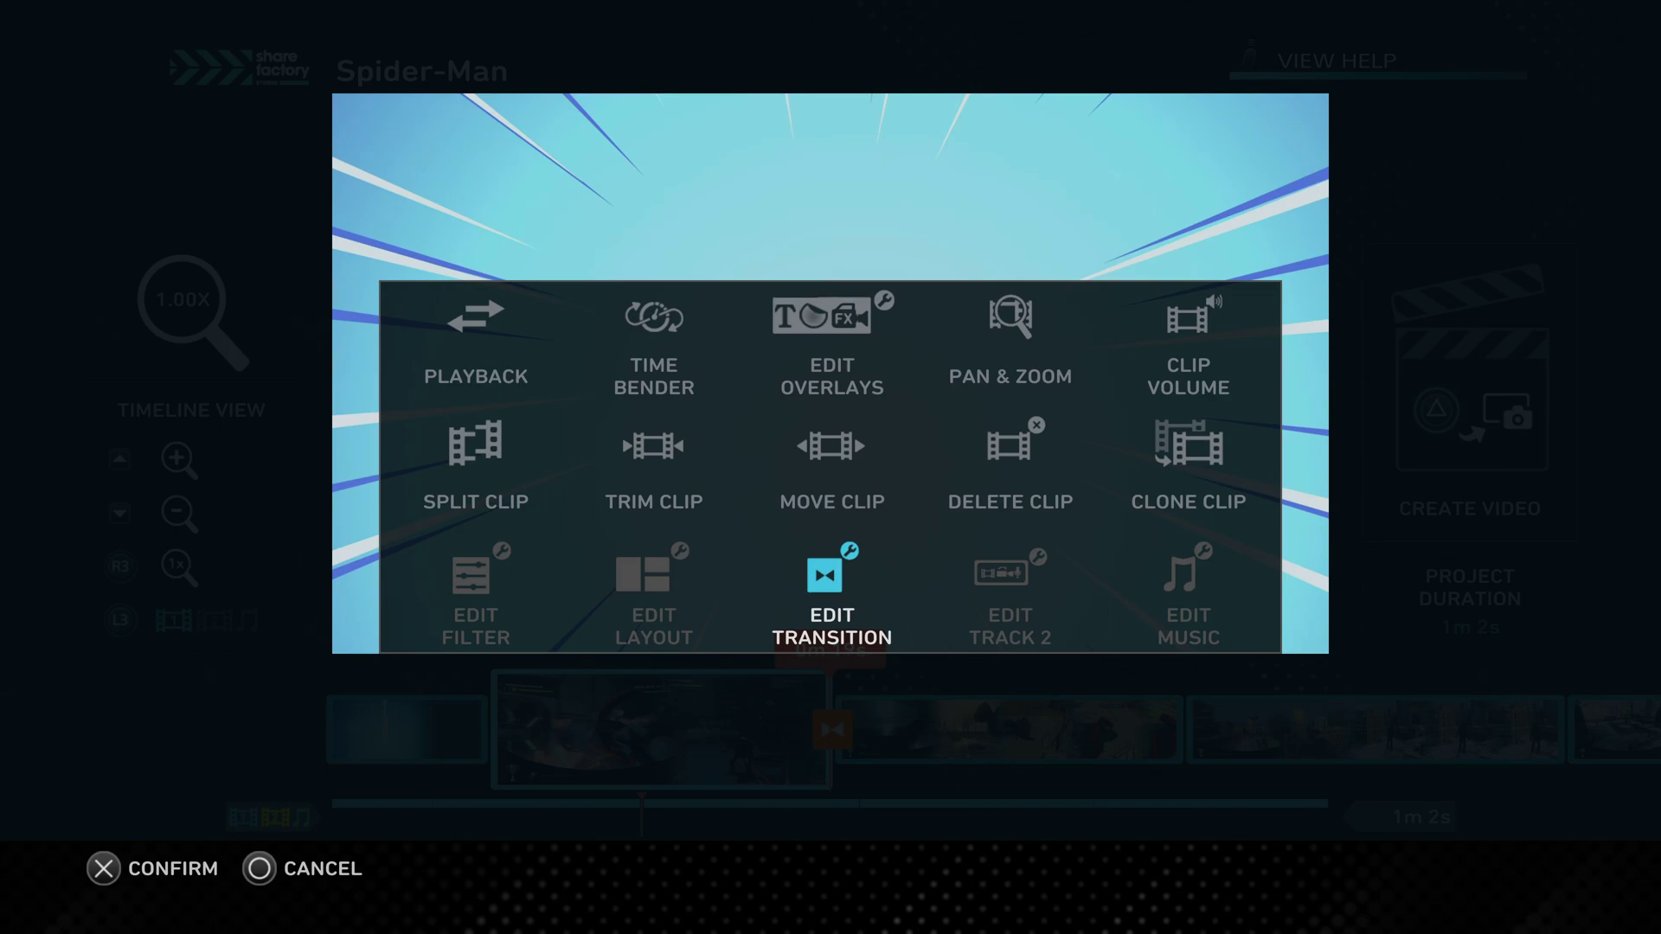
pyautogui.press('Return')
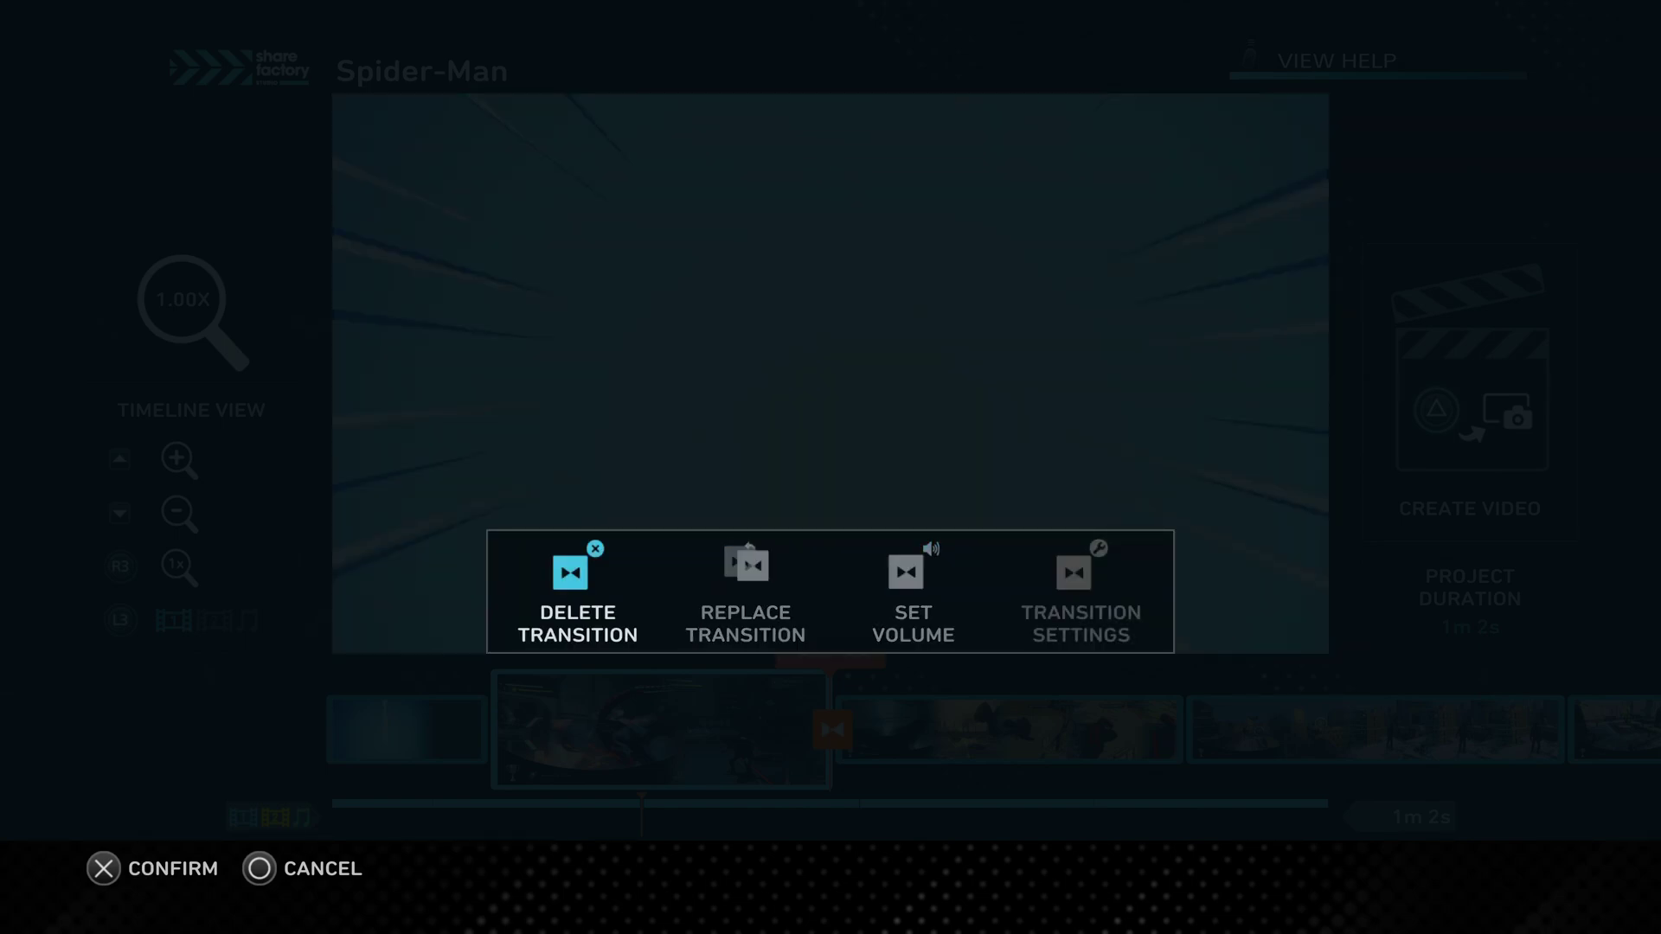
pyautogui.press('Escape')
pyautogui.press('Escape')
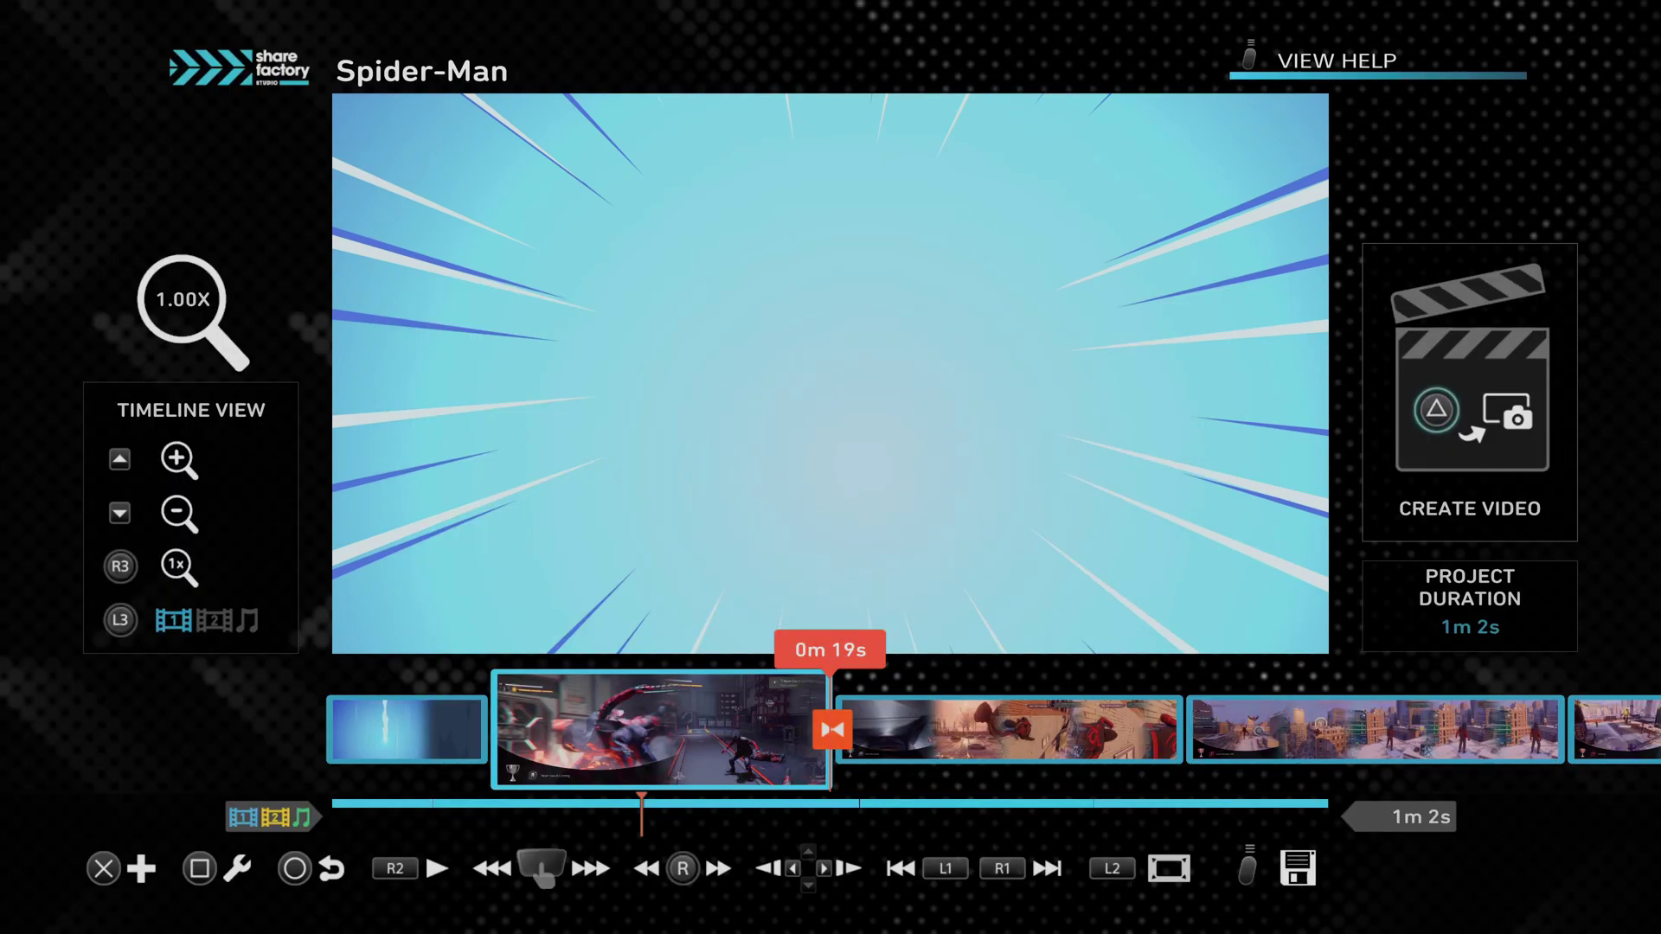
# Add the third Cinematic ANIME transition between the second and third Miles Morales clips, accepting the shortened project length.
pyautogui.press('Right')
pyautogui.press('Return')
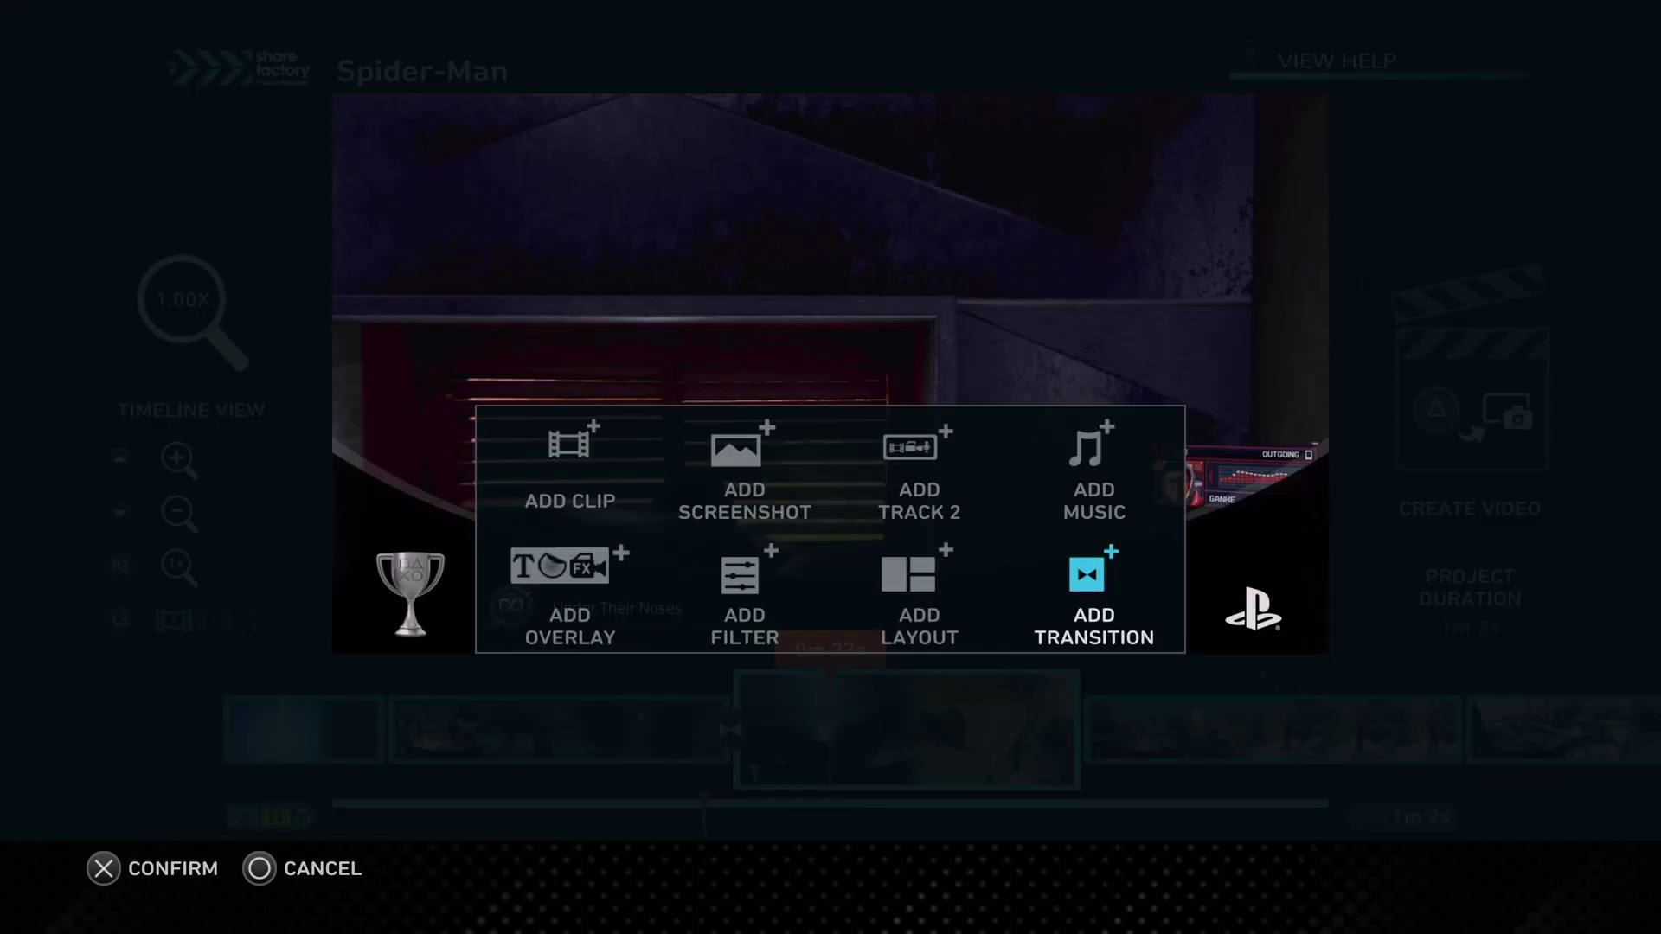
pyautogui.press('Return')
pyautogui.press('Right')
pyautogui.press('Right')
pyautogui.press('Return')
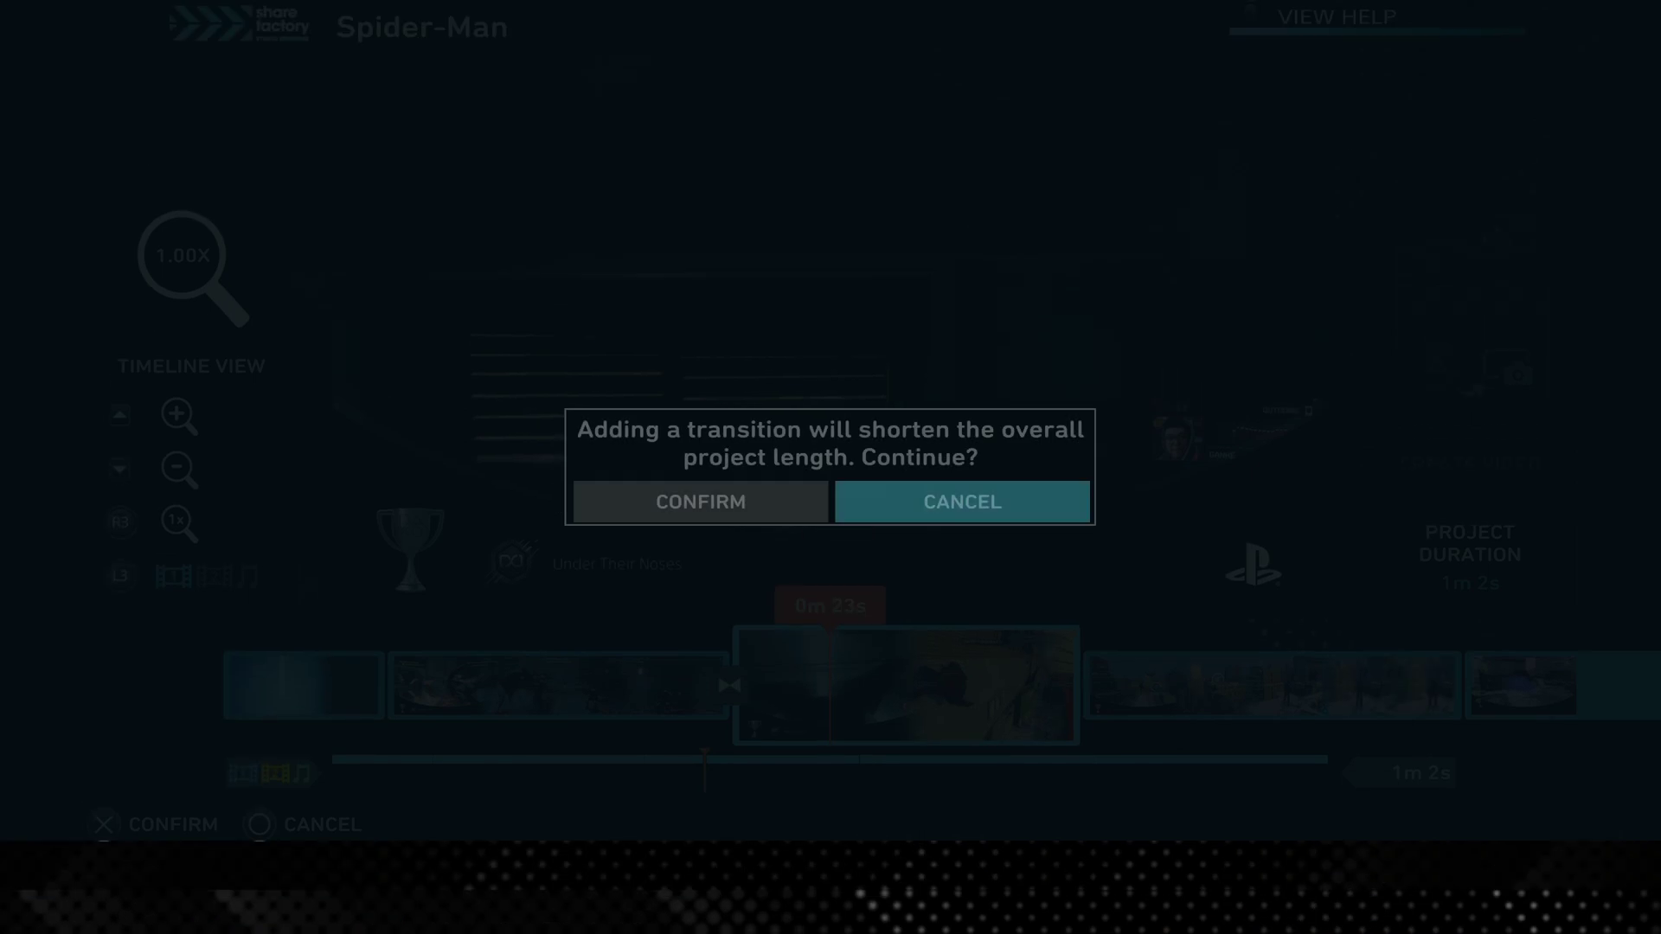
pyautogui.press('Left')
pyautogui.press('Return')
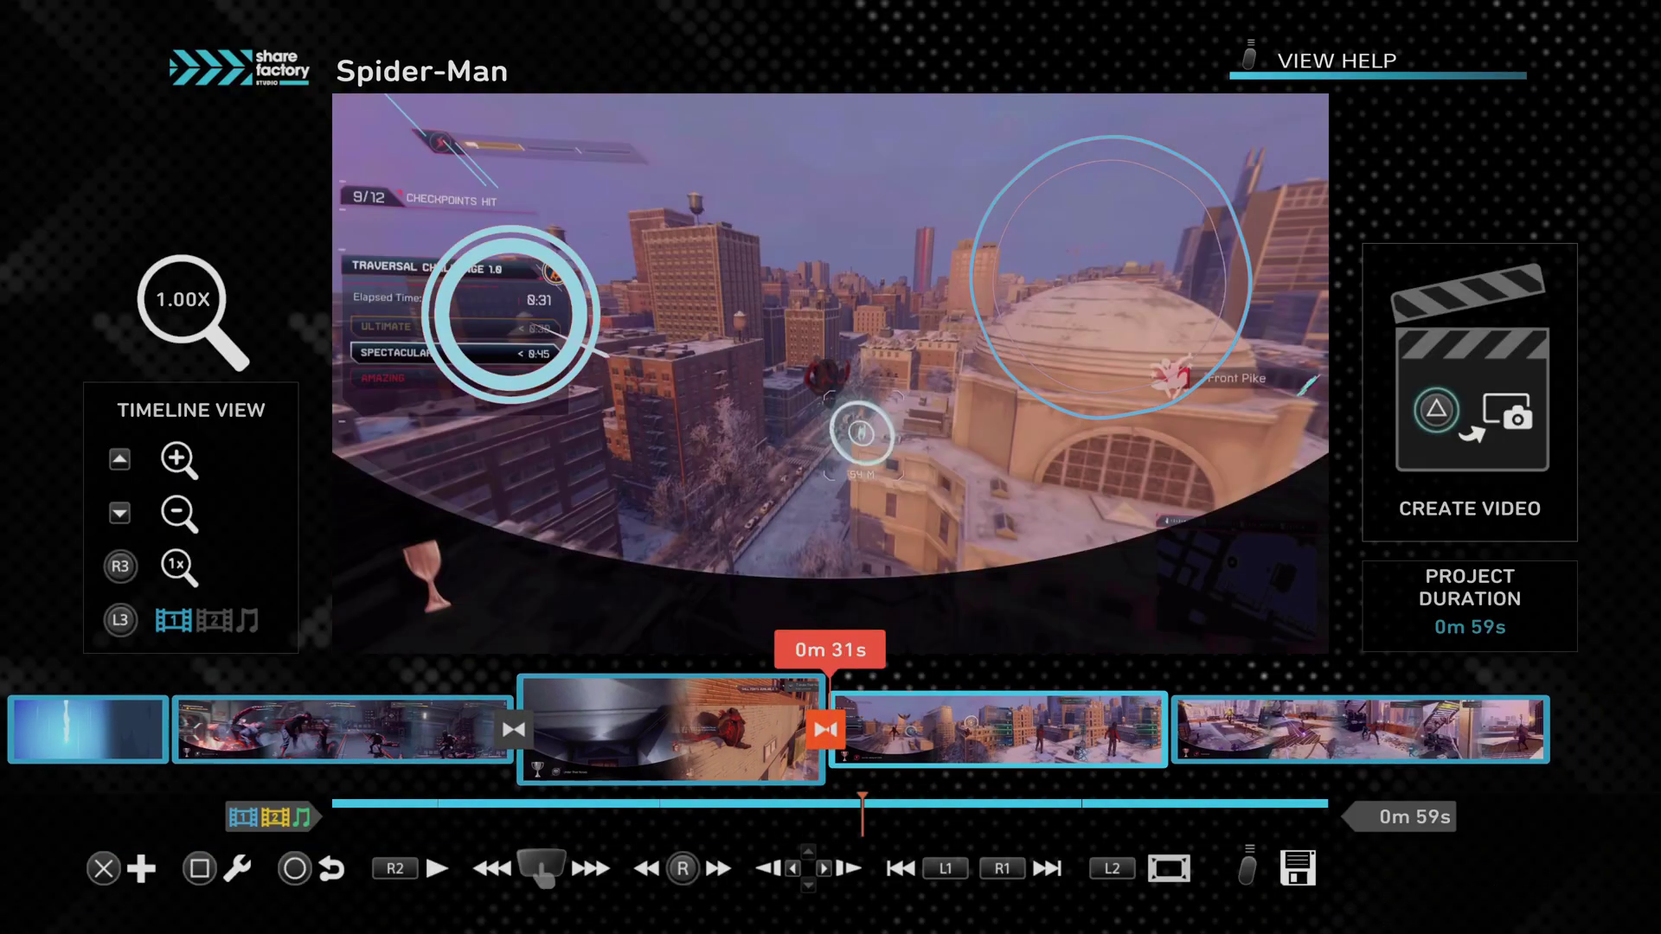
# Add the third Cinematic ANIME transition between the third and last Miles Morales clips, accepting the shortened project length.
pyautogui.press('Right')
pyautogui.press('s')
pyautogui.press('Right')
pyautogui.press('Return')
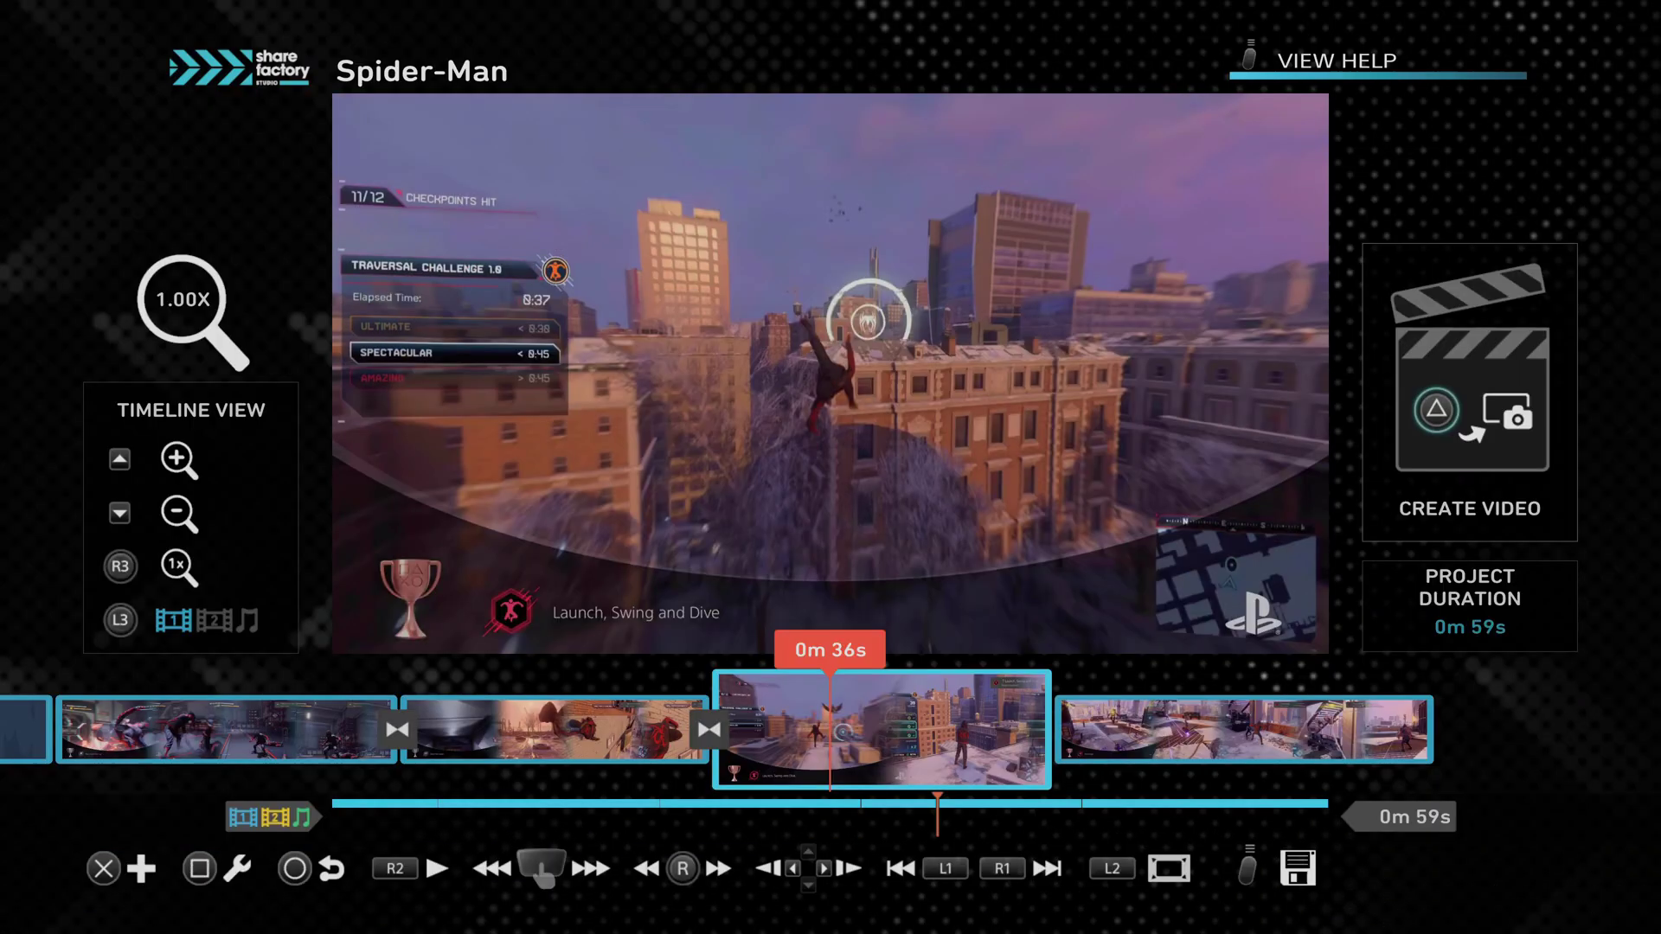
pyautogui.press('Return')
pyautogui.press('Return')
pyautogui.press('Right')
pyautogui.press('Right')
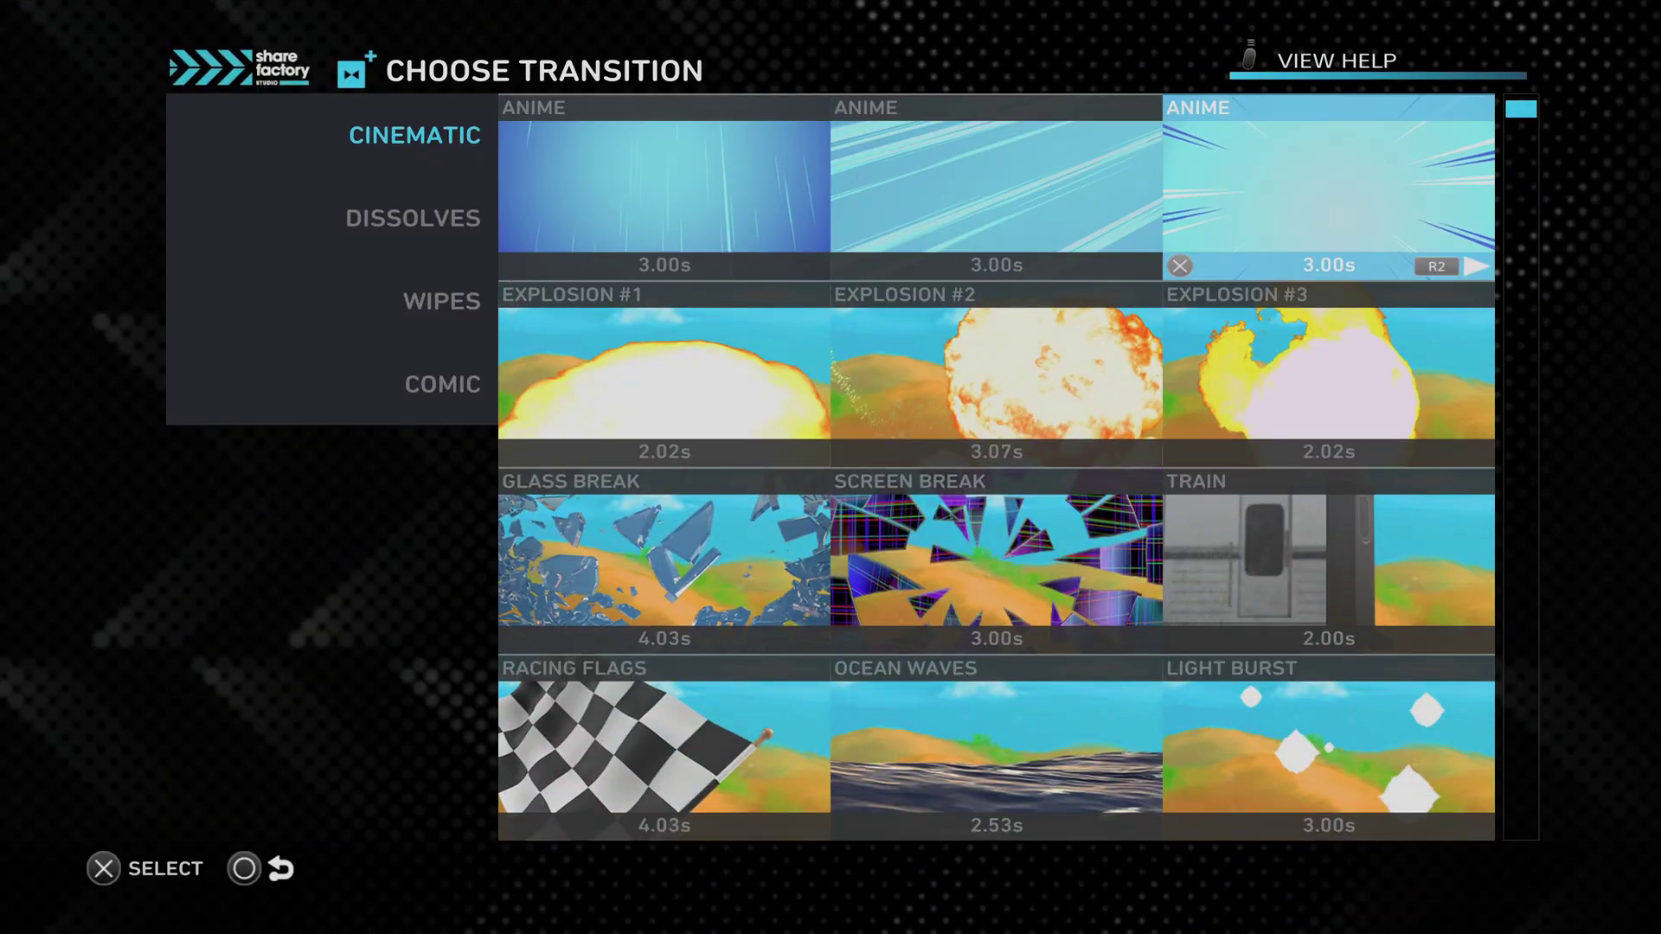
pyautogui.press('Return')
pyautogui.press('Left')
pyautogui.press('Return')
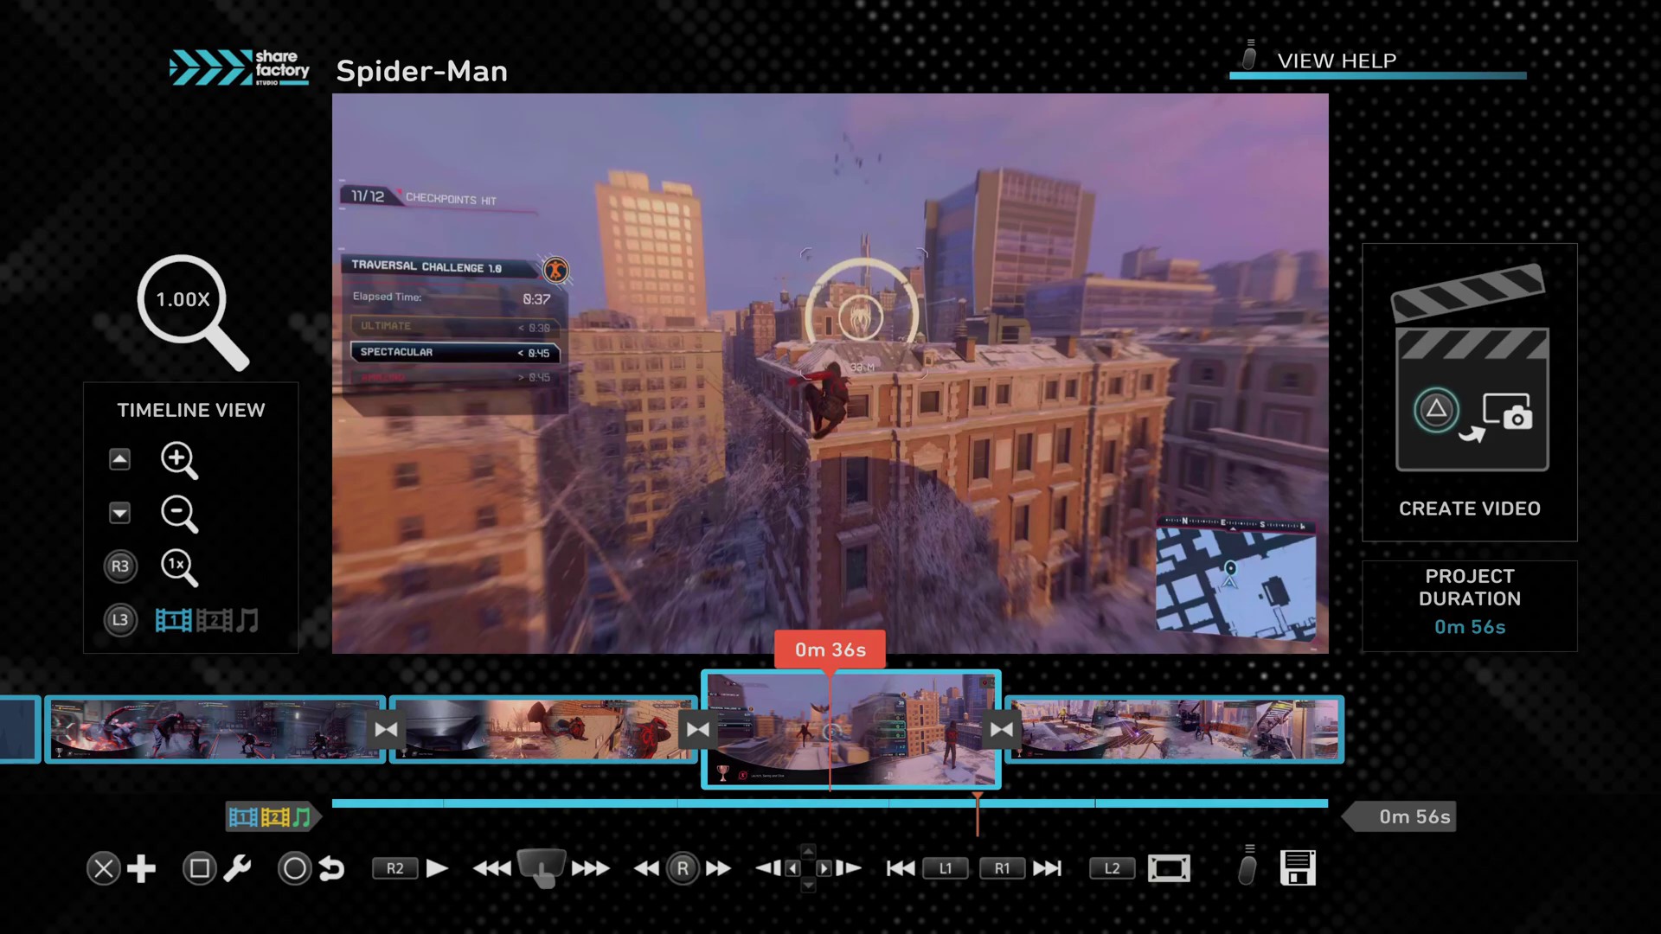
# Return to the start of the timeline and play the project through to check the intro, clips and transitions.
pyautogui.press('Left')
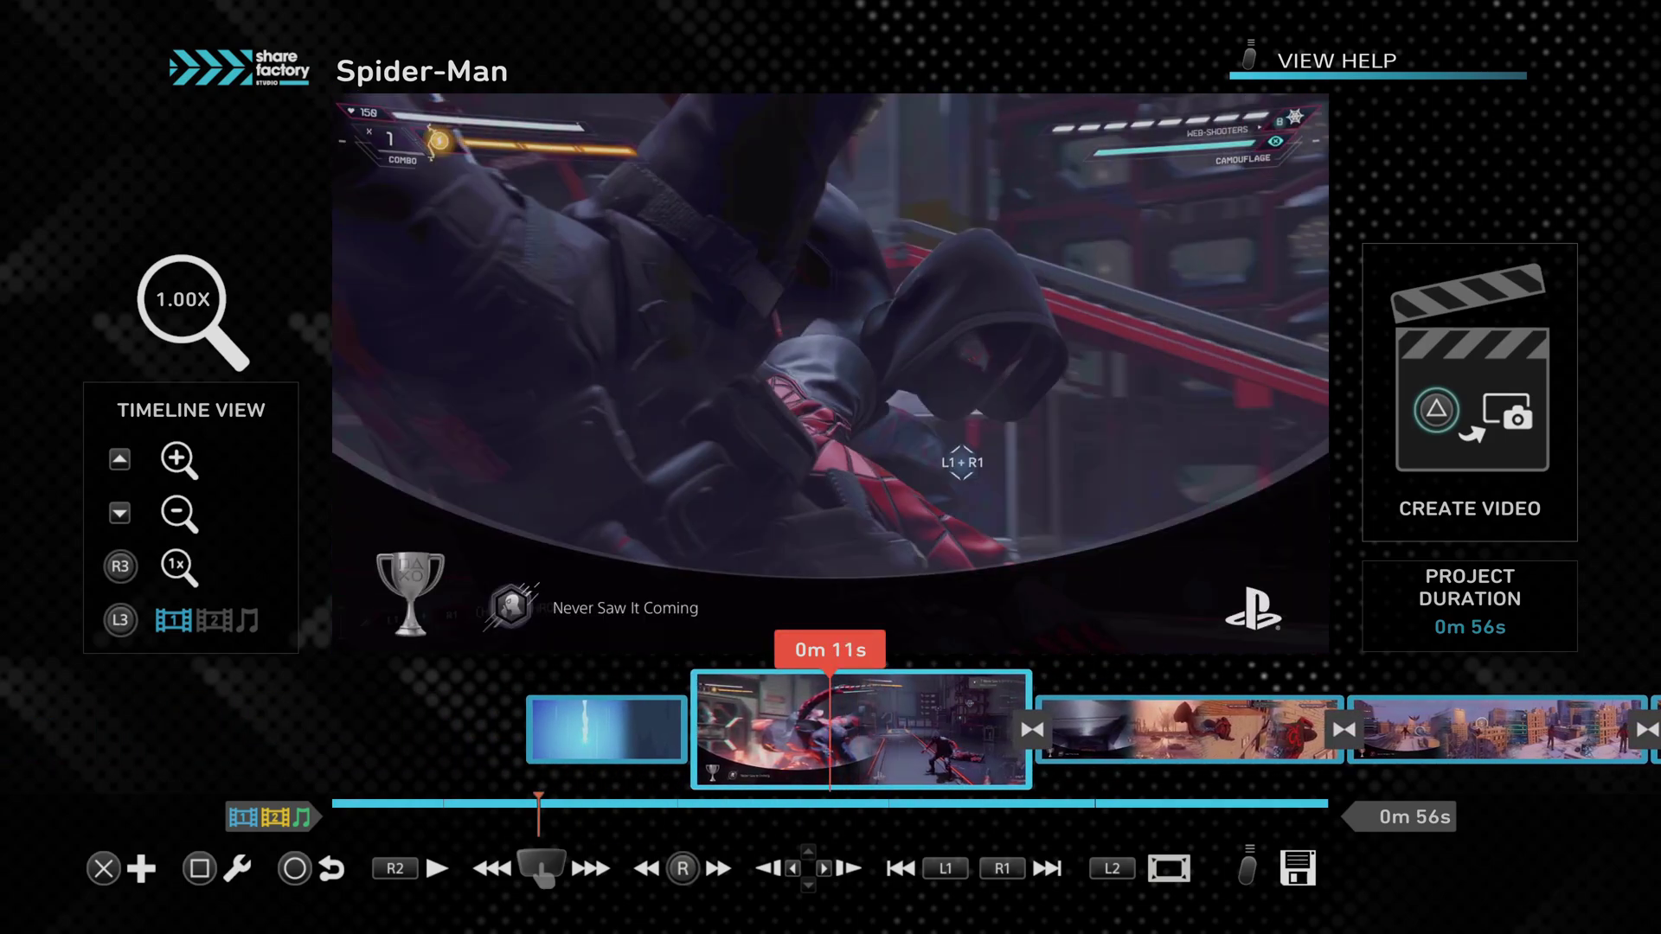
pyautogui.press('Left')
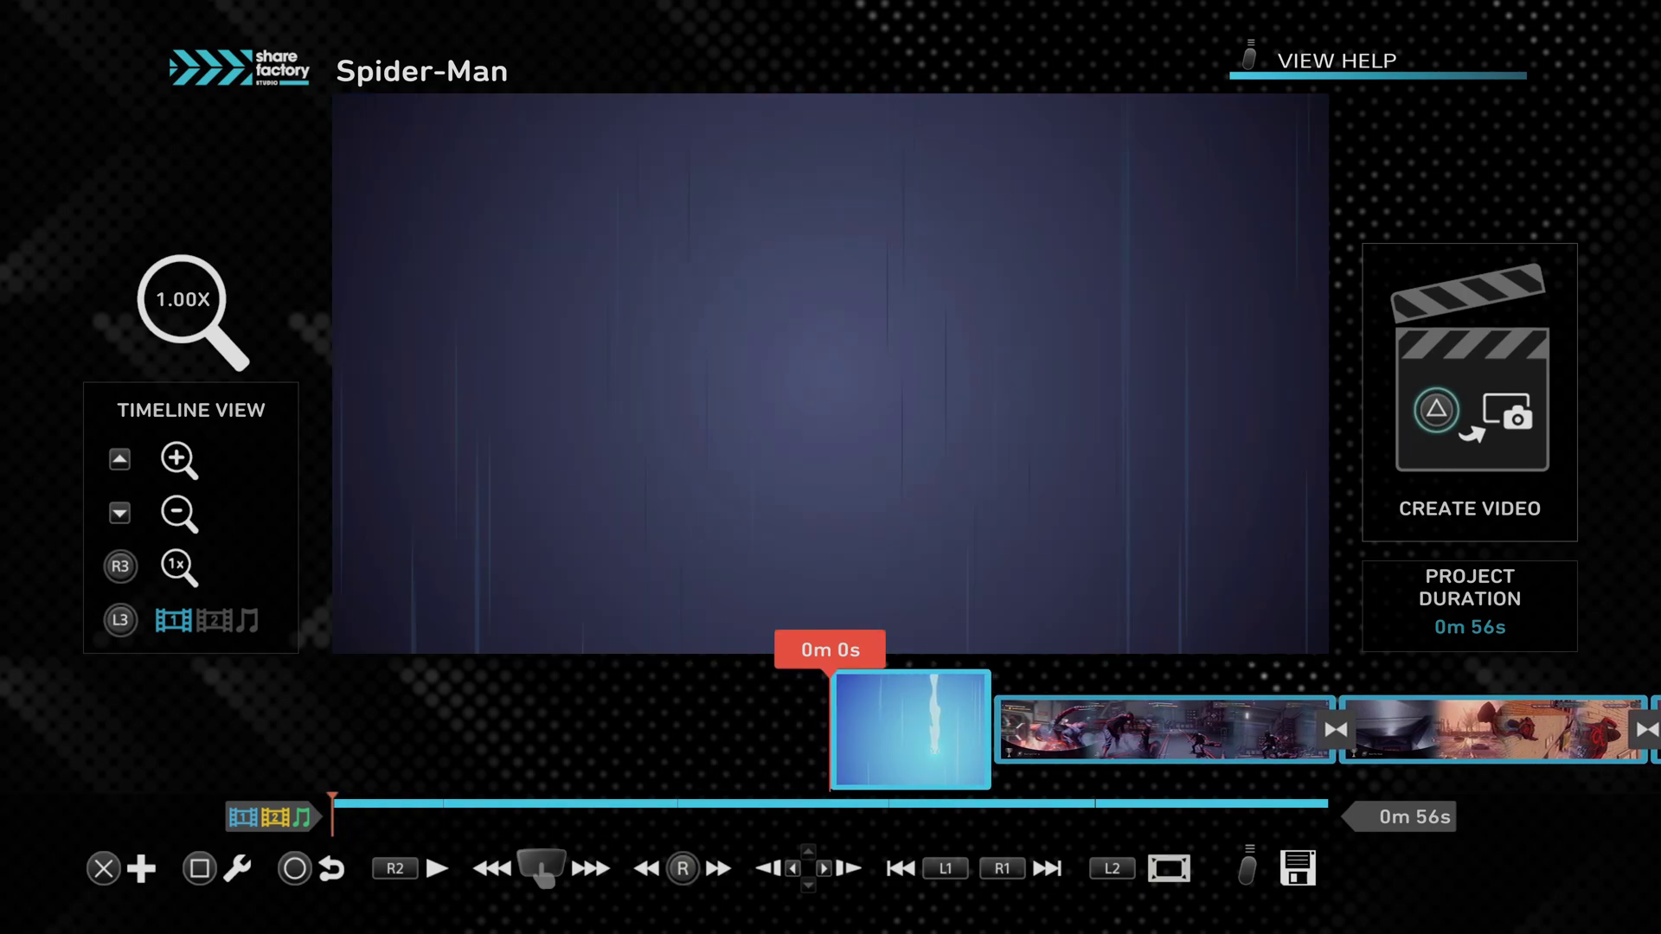
pyautogui.press('Right')
pyautogui.press('Left')
pyautogui.press('space')
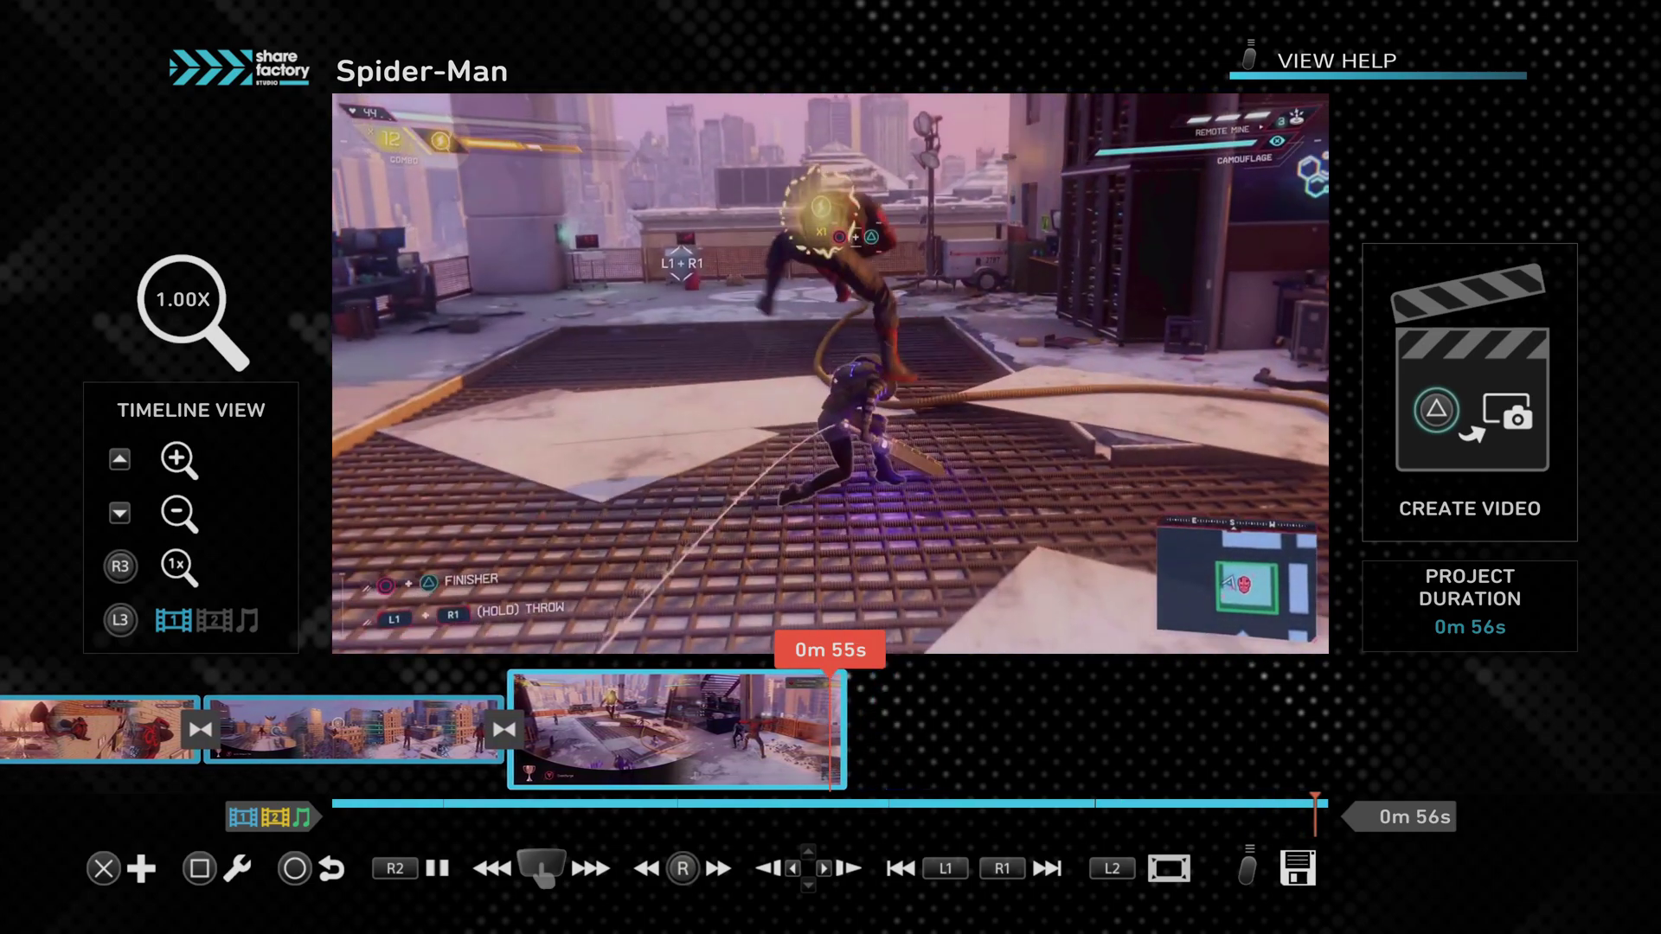
# Scrub the timeline from the last clip back across all clips to the start of the intro.
pyautogui.press('Left')
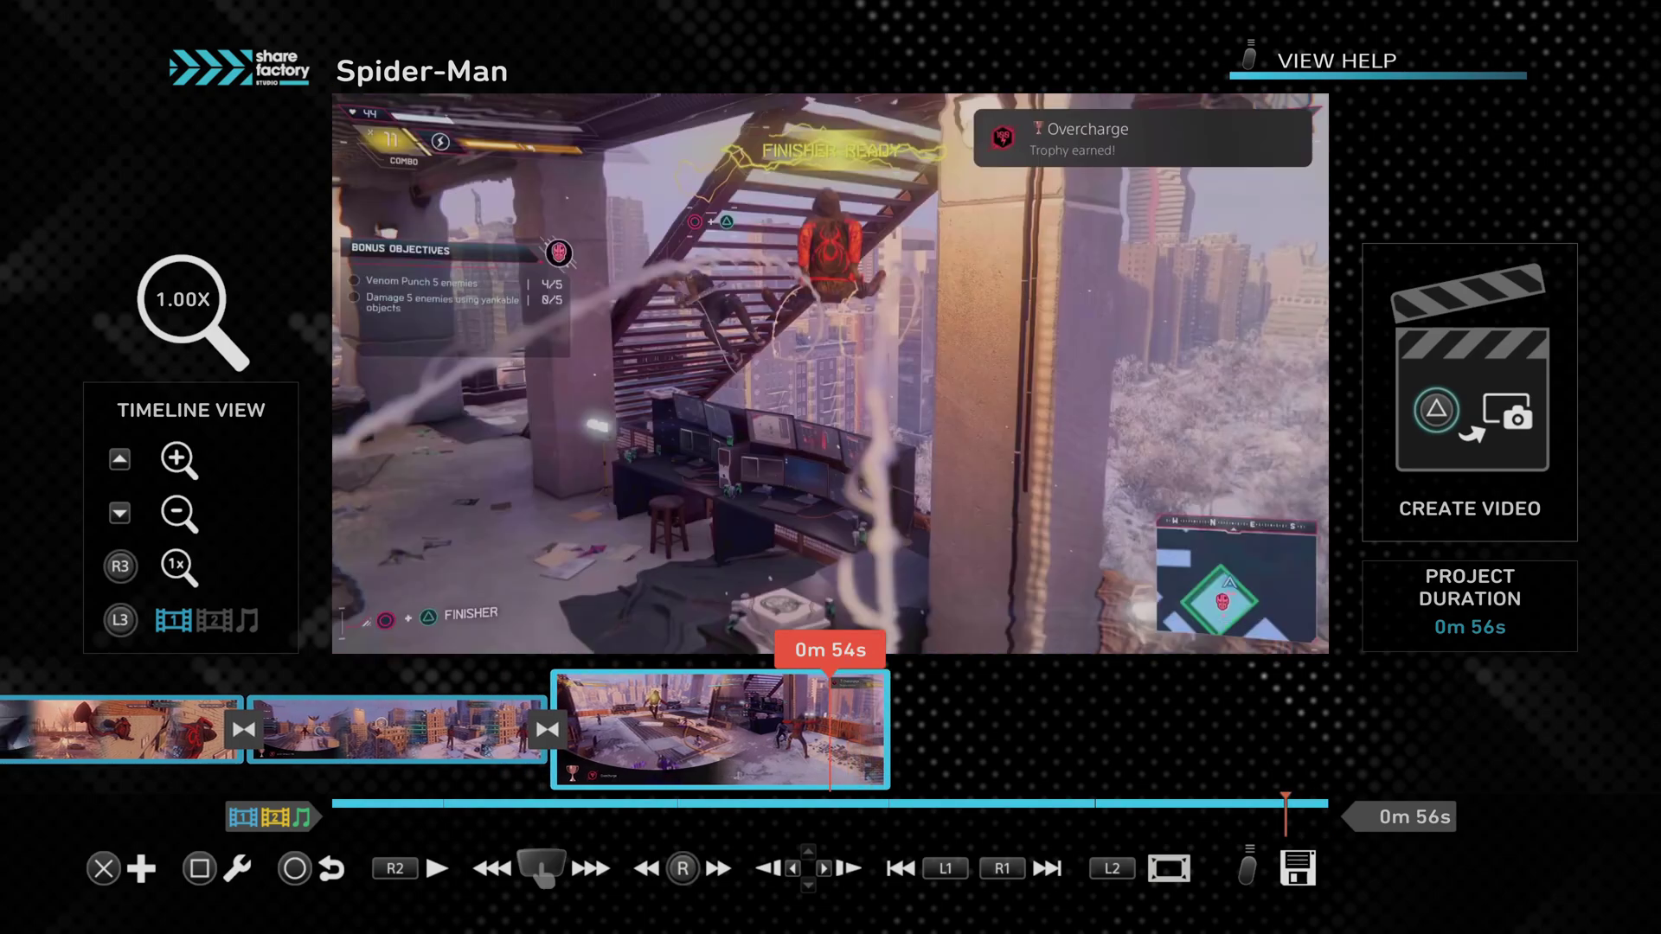
pyautogui.press('Right')
pyautogui.press('Left')
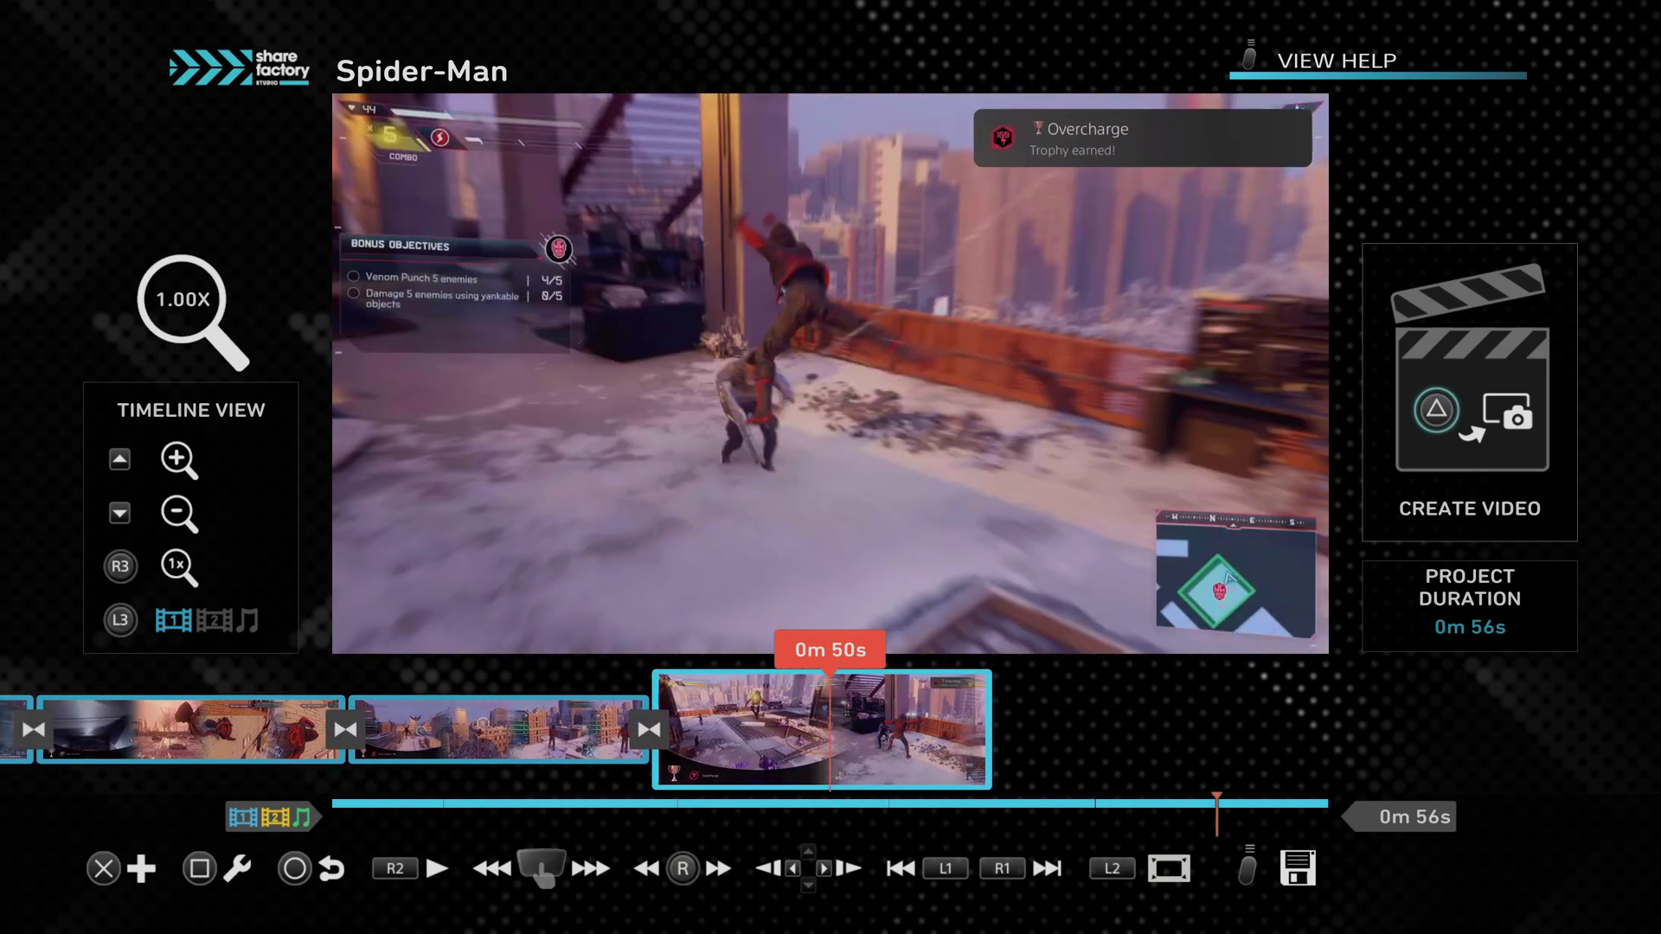
pyautogui.press('Left')
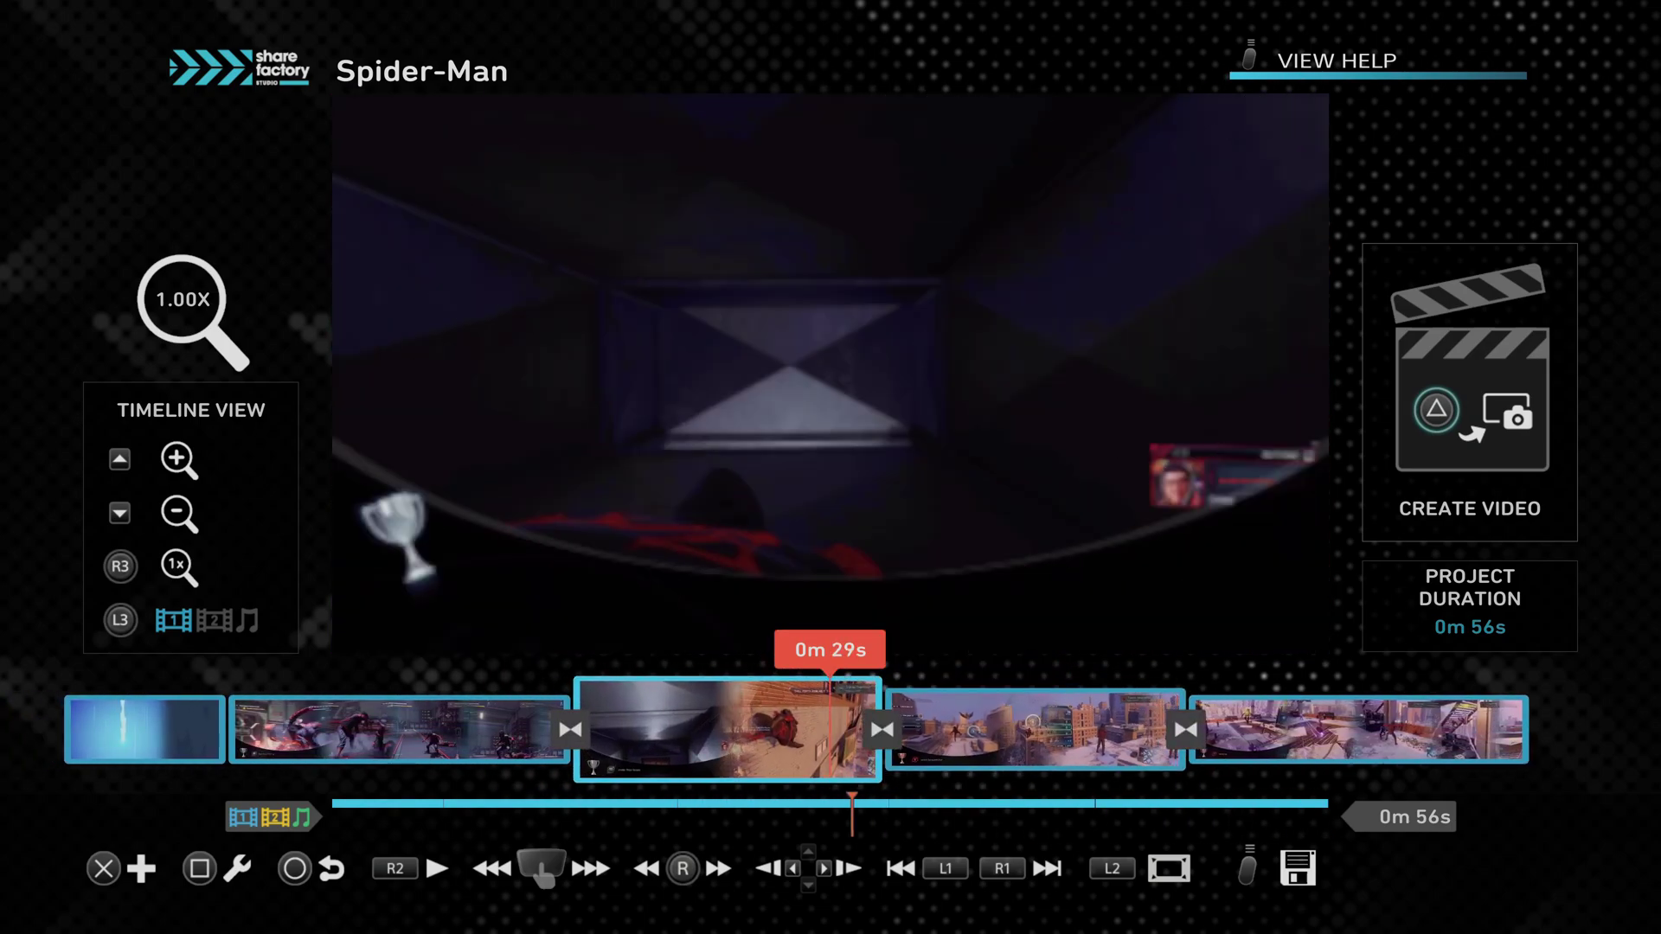
pyautogui.press('Left')
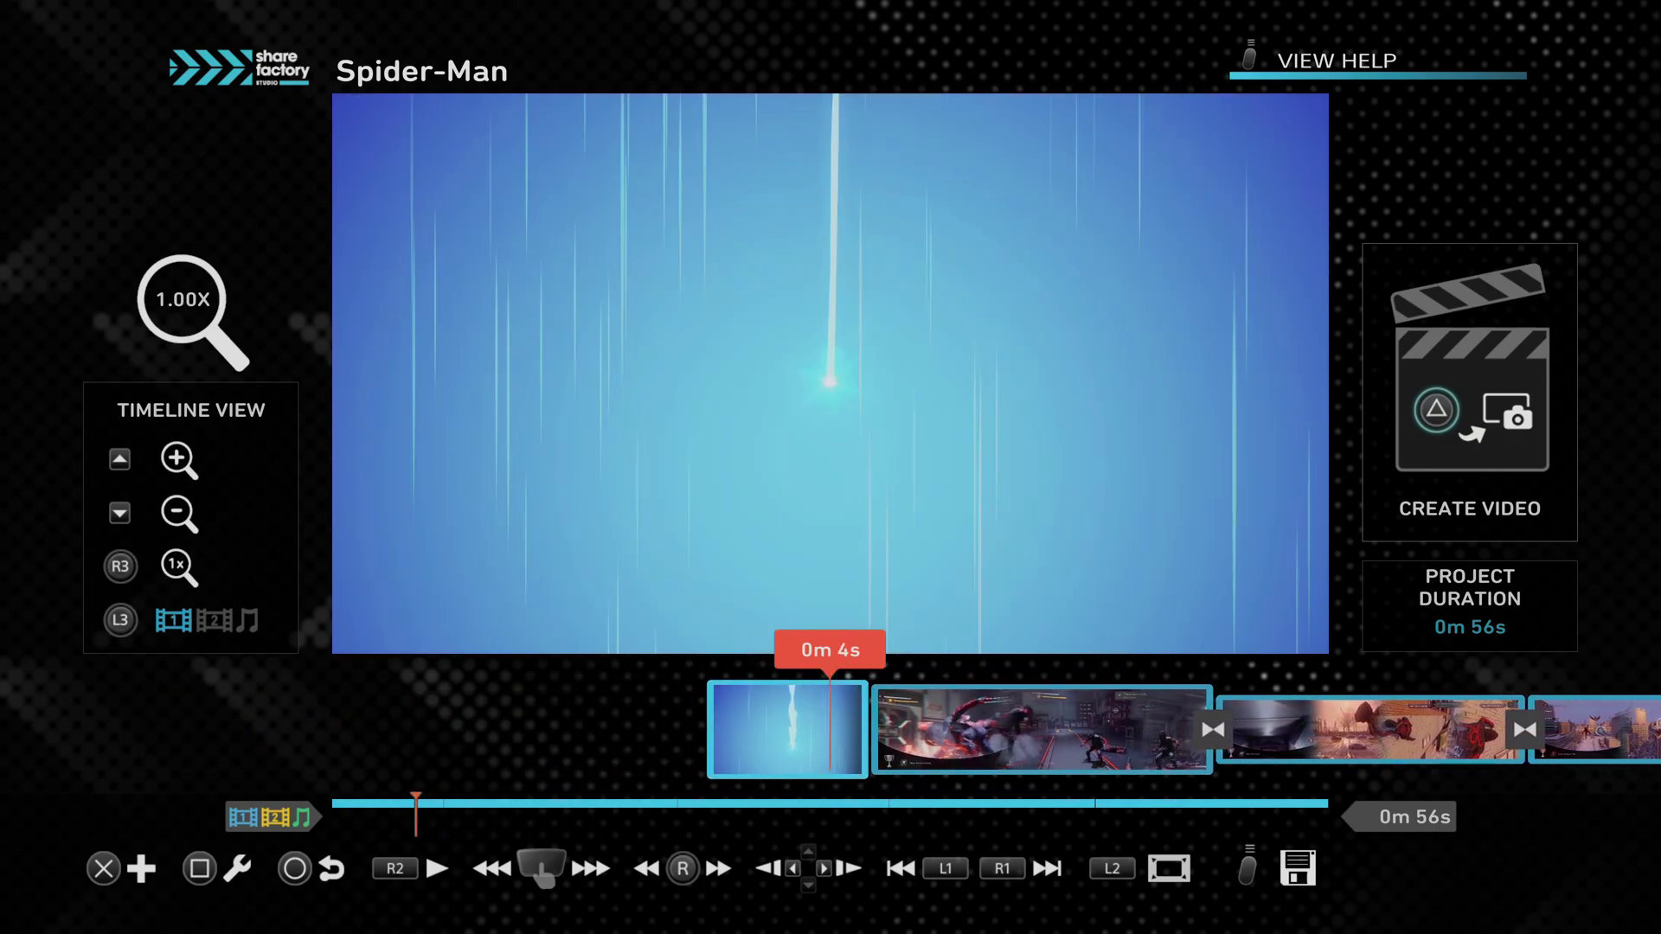
pyautogui.press('Right')
pyautogui.press('Left')
pyautogui.press('Right')
pyautogui.press('Left')
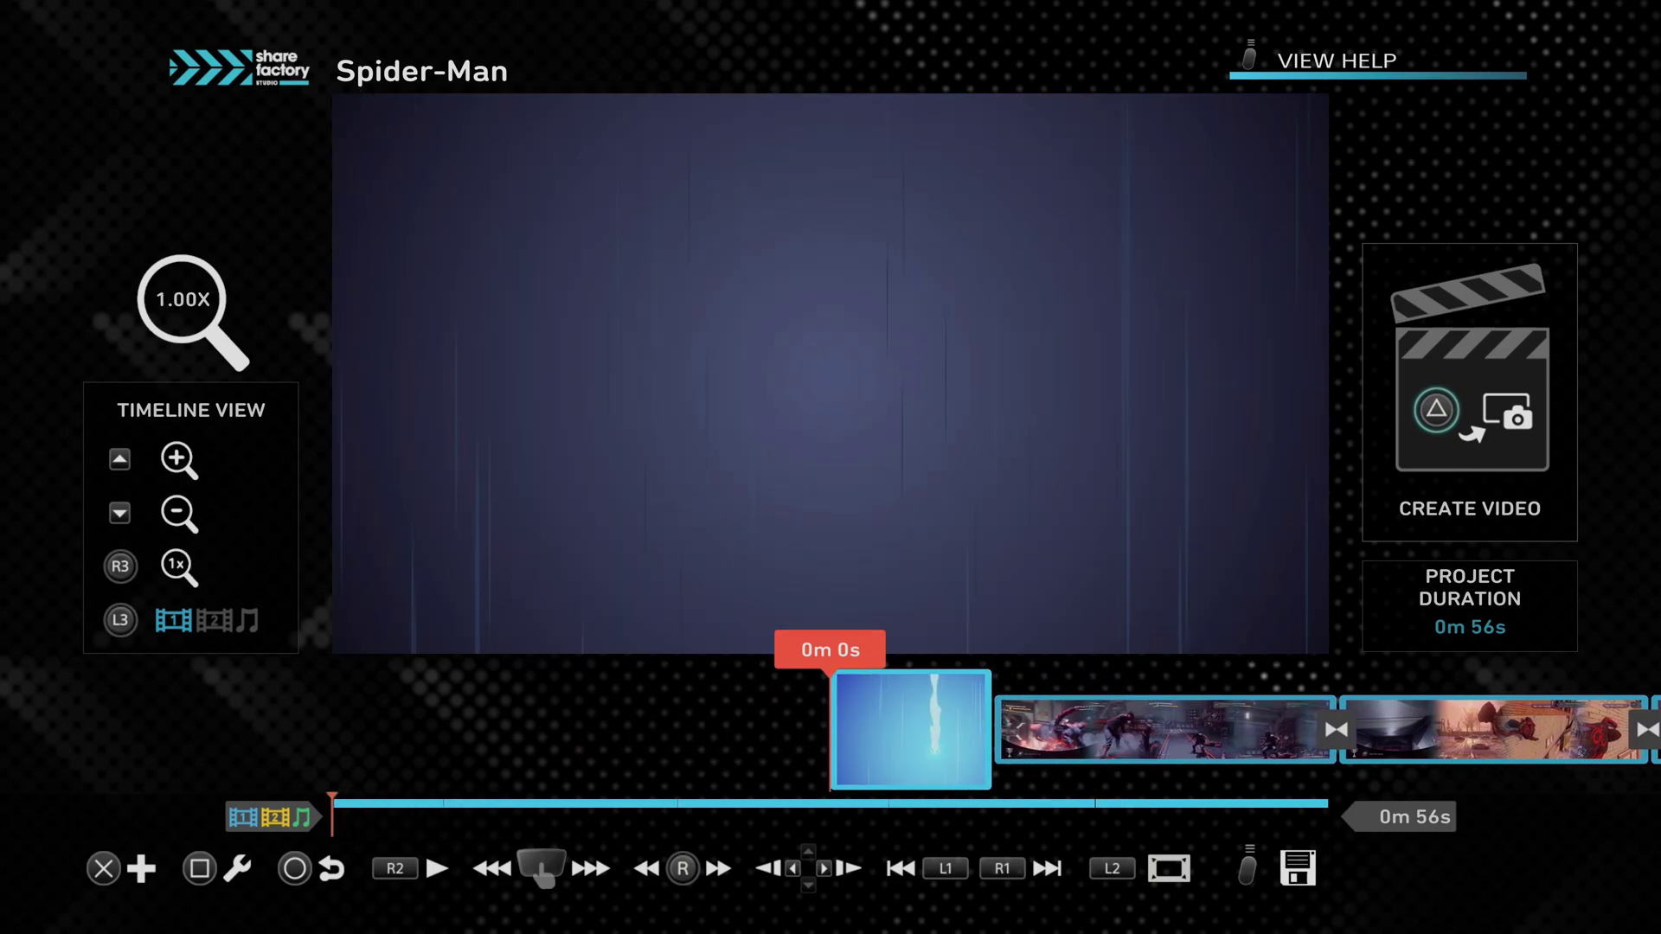
# Scrub forward from the intro to the third Miles Morales clip and move back and forth around it to review the footage.
pyautogui.press('Right')
pyautogui.press('Right')
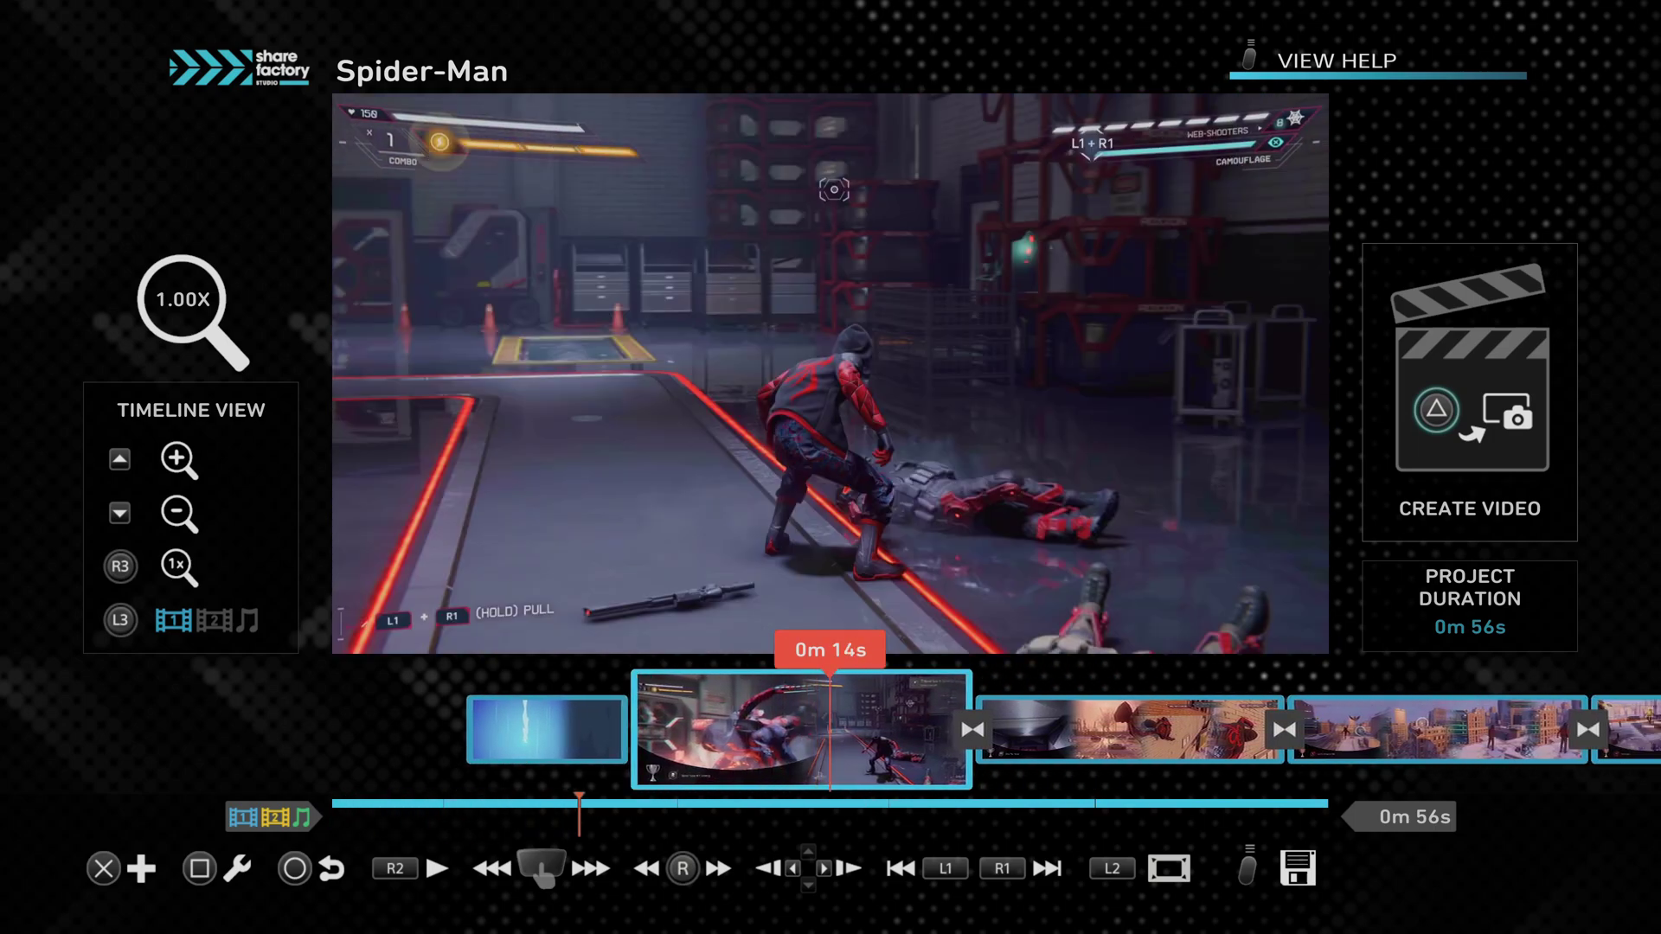
pyautogui.press('Right')
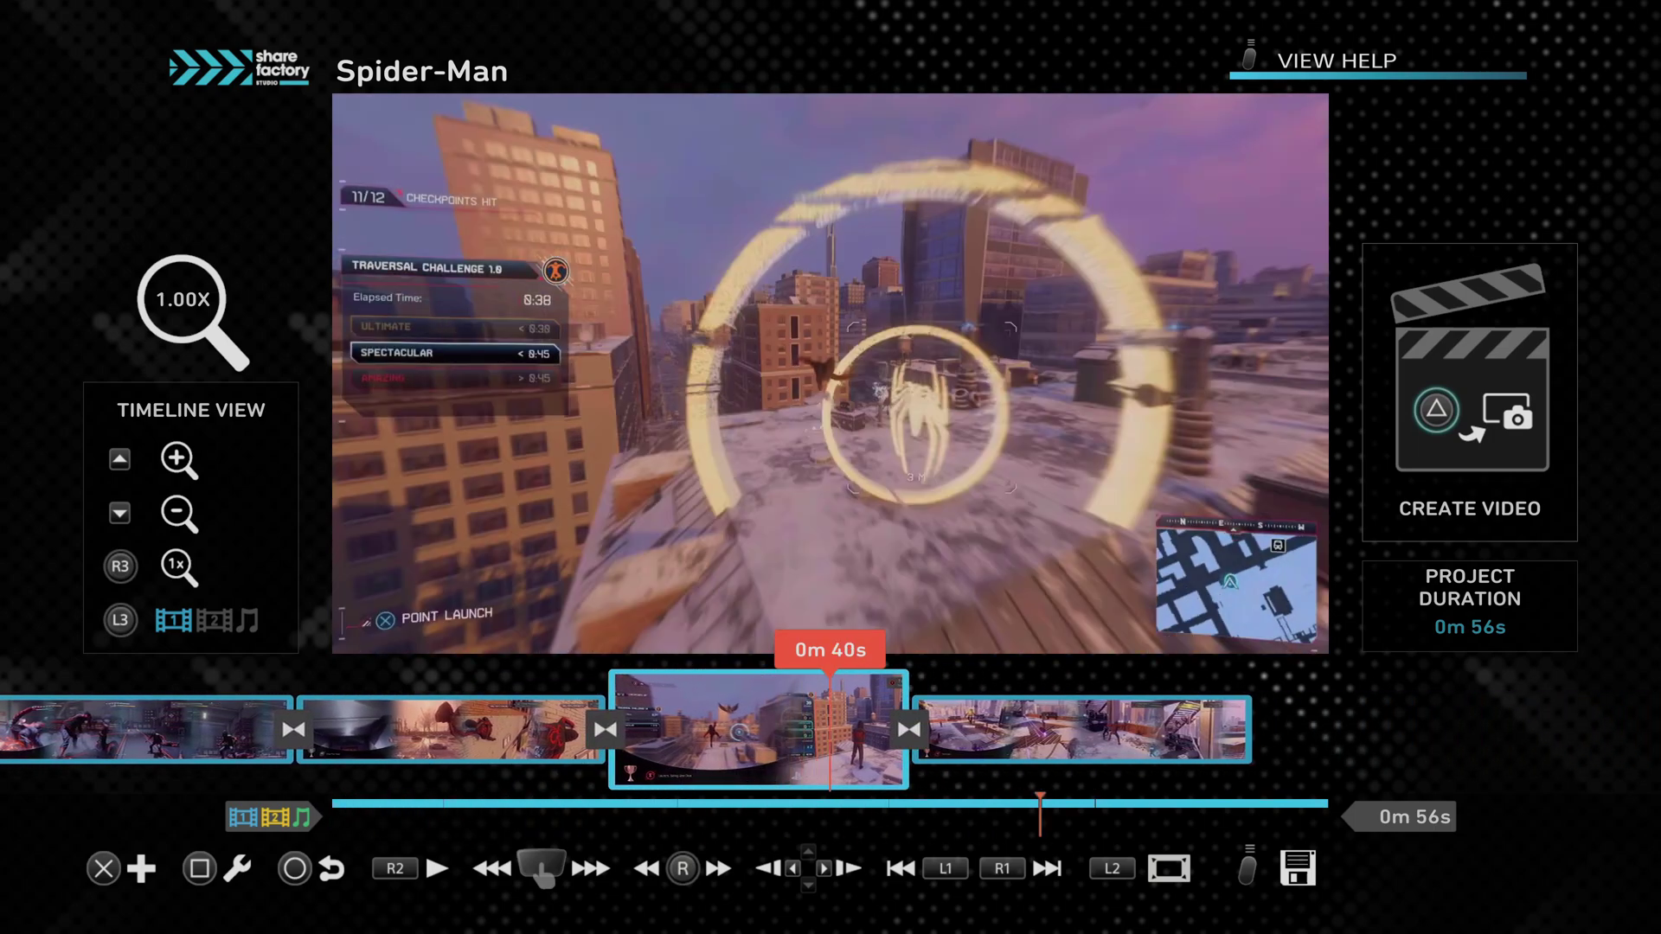
pyautogui.press('Left')
pyautogui.press('Left')
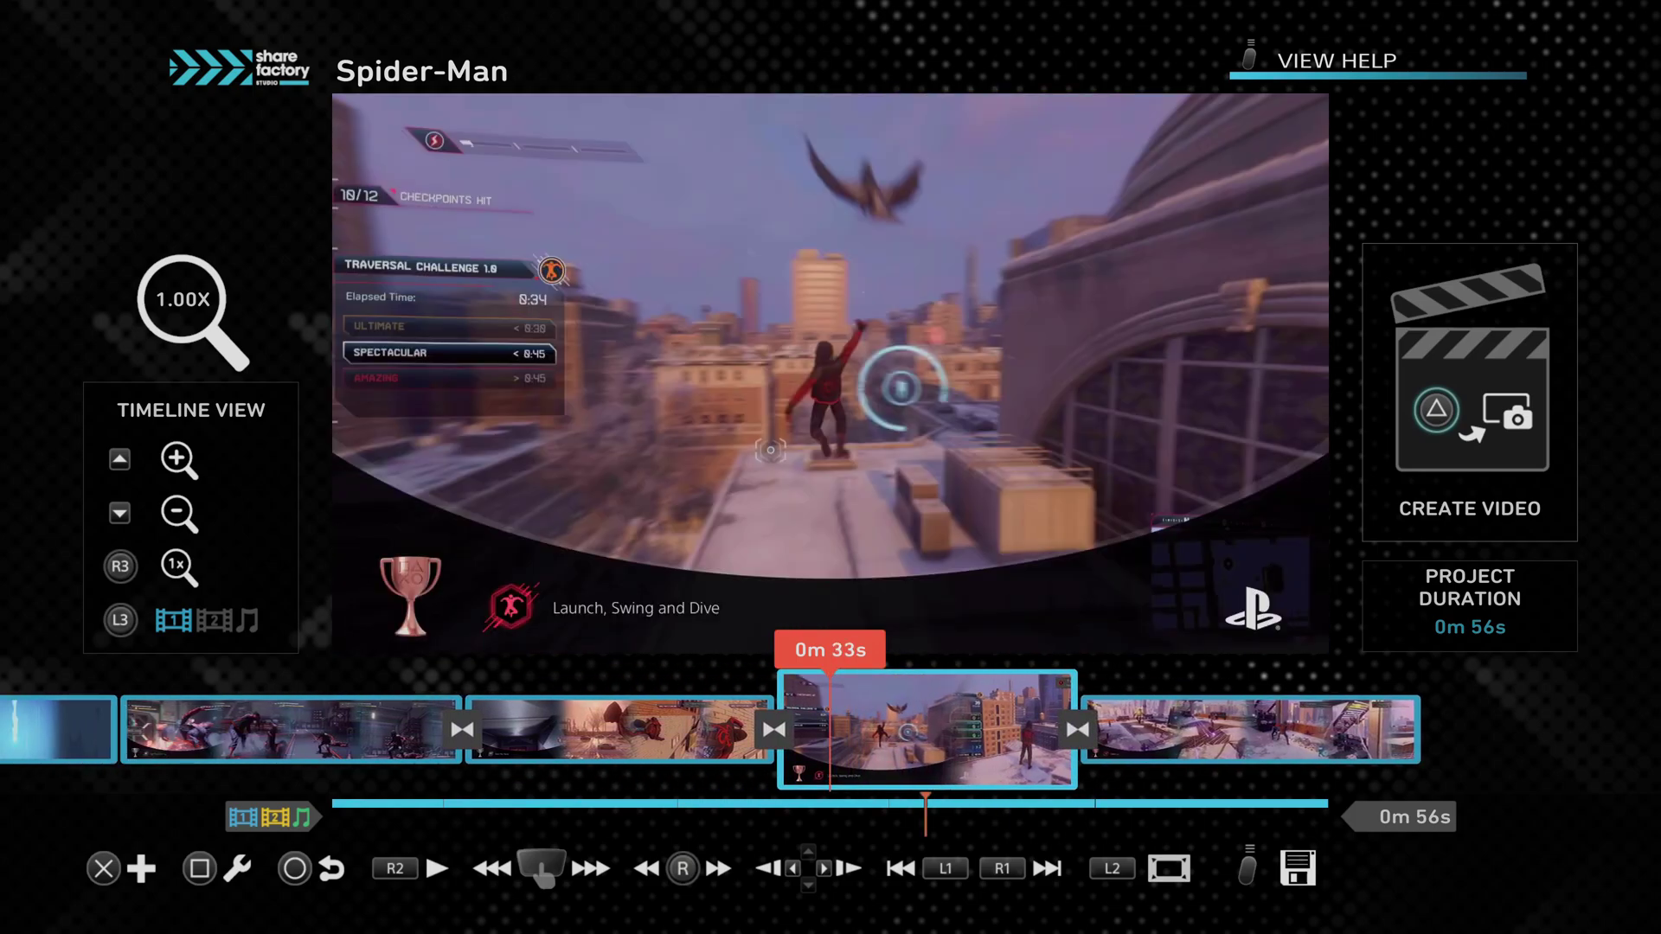
pyautogui.press('Right')
pyautogui.press('Right')
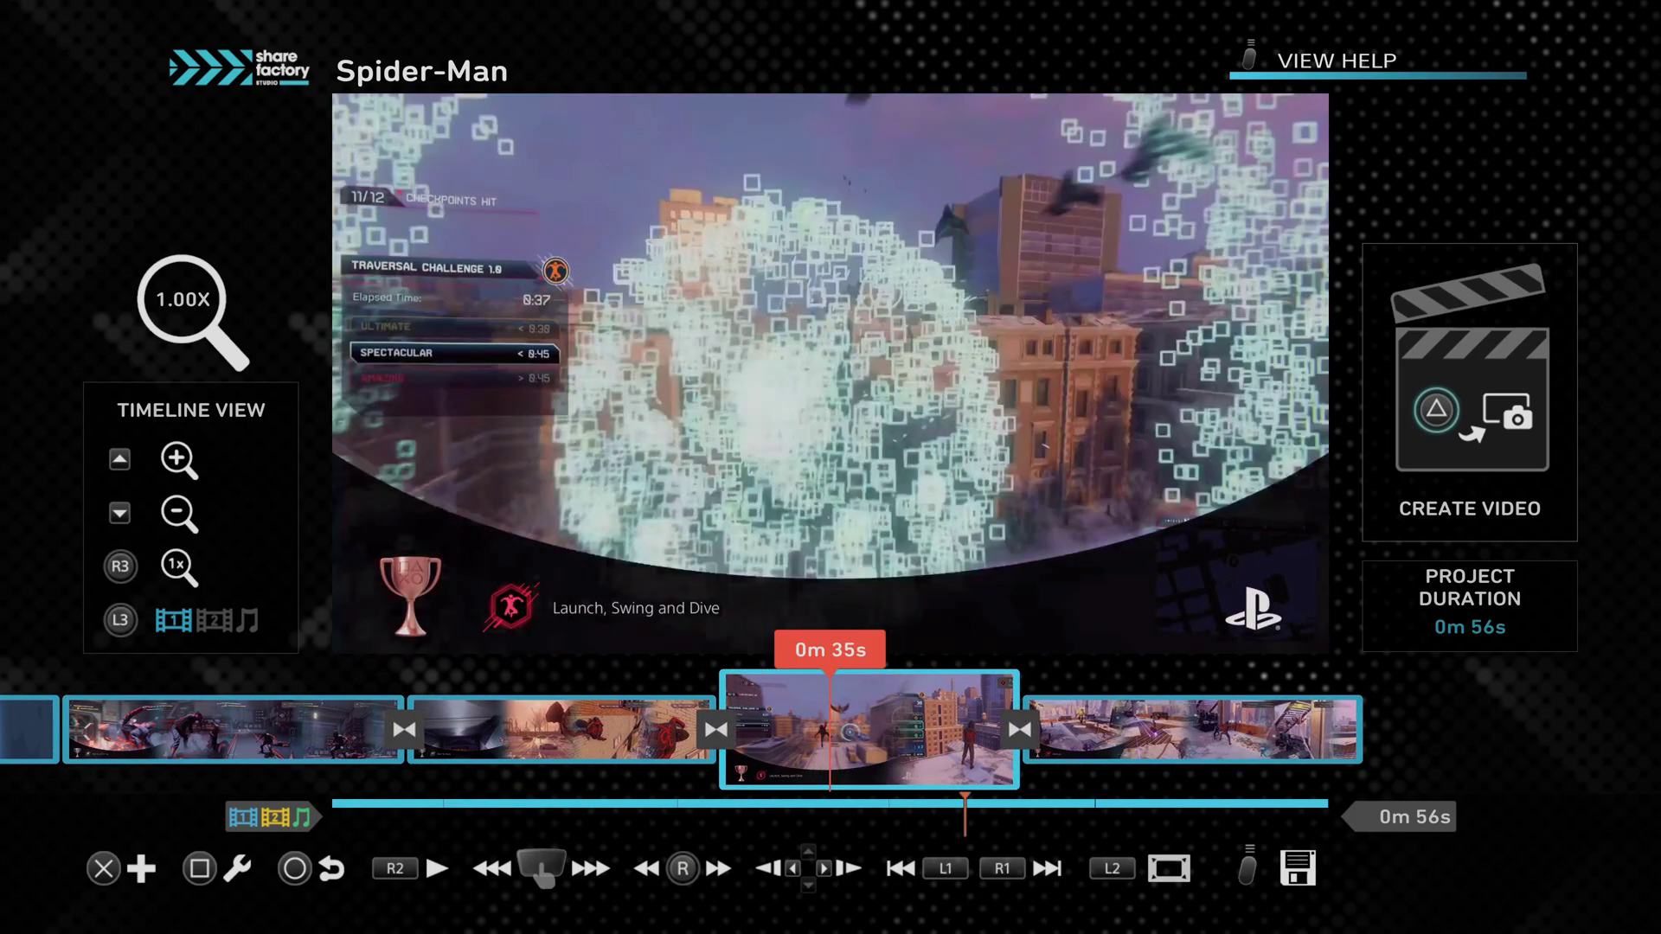
pyautogui.press('Right')
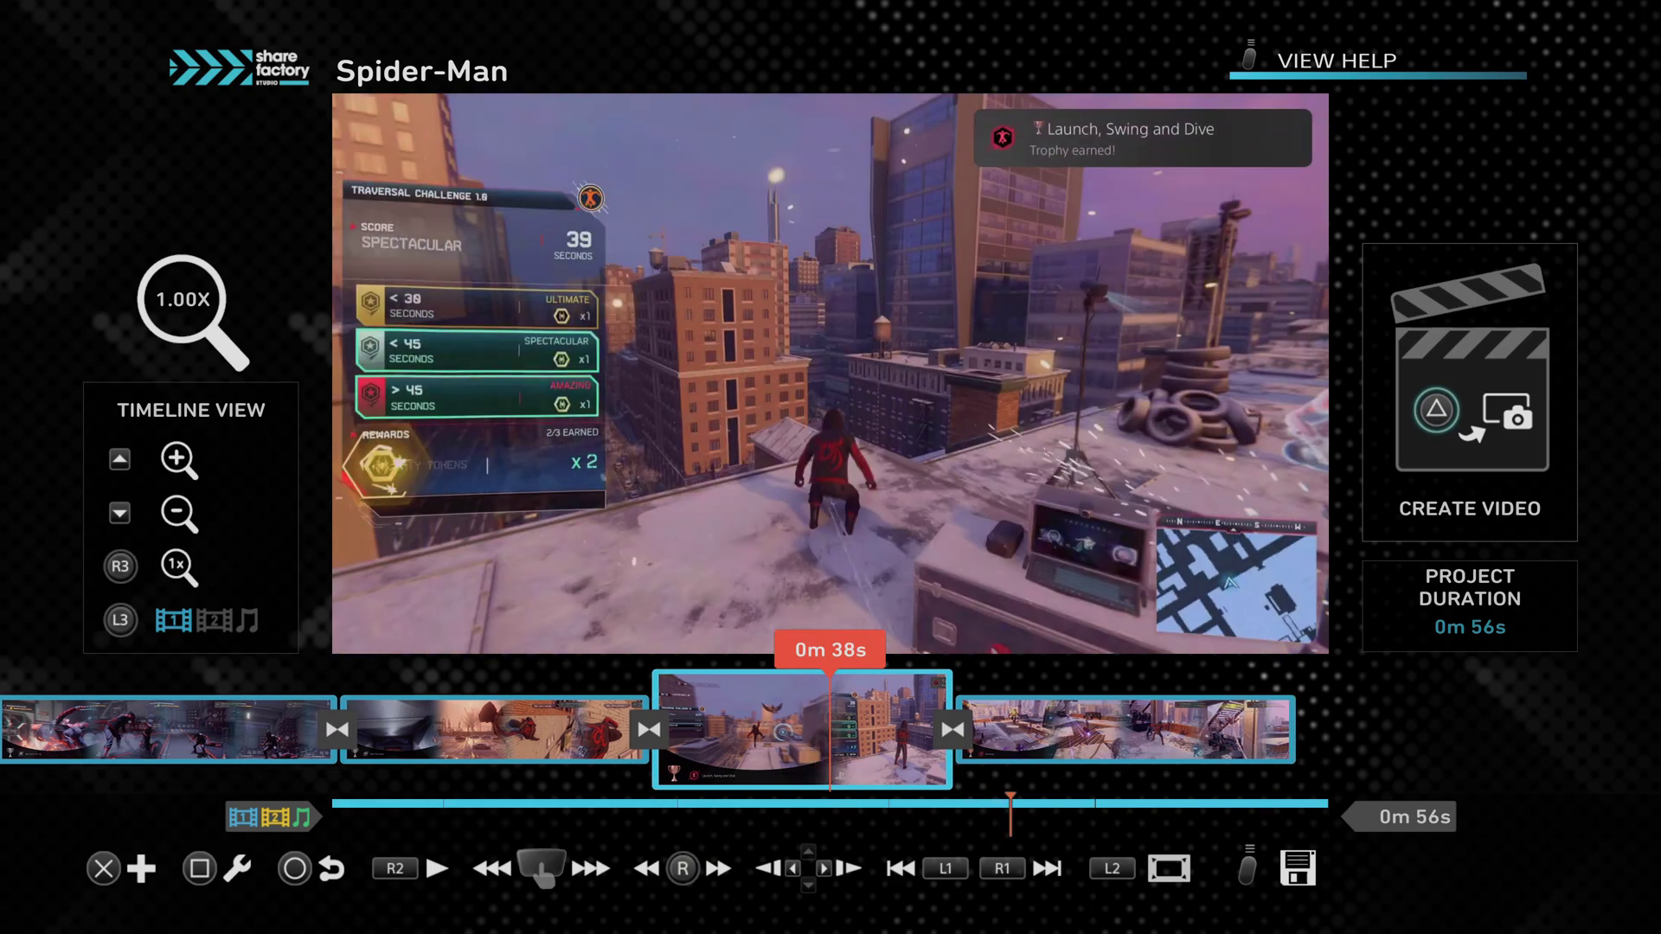
pyautogui.press('Right')
pyautogui.press('Left')
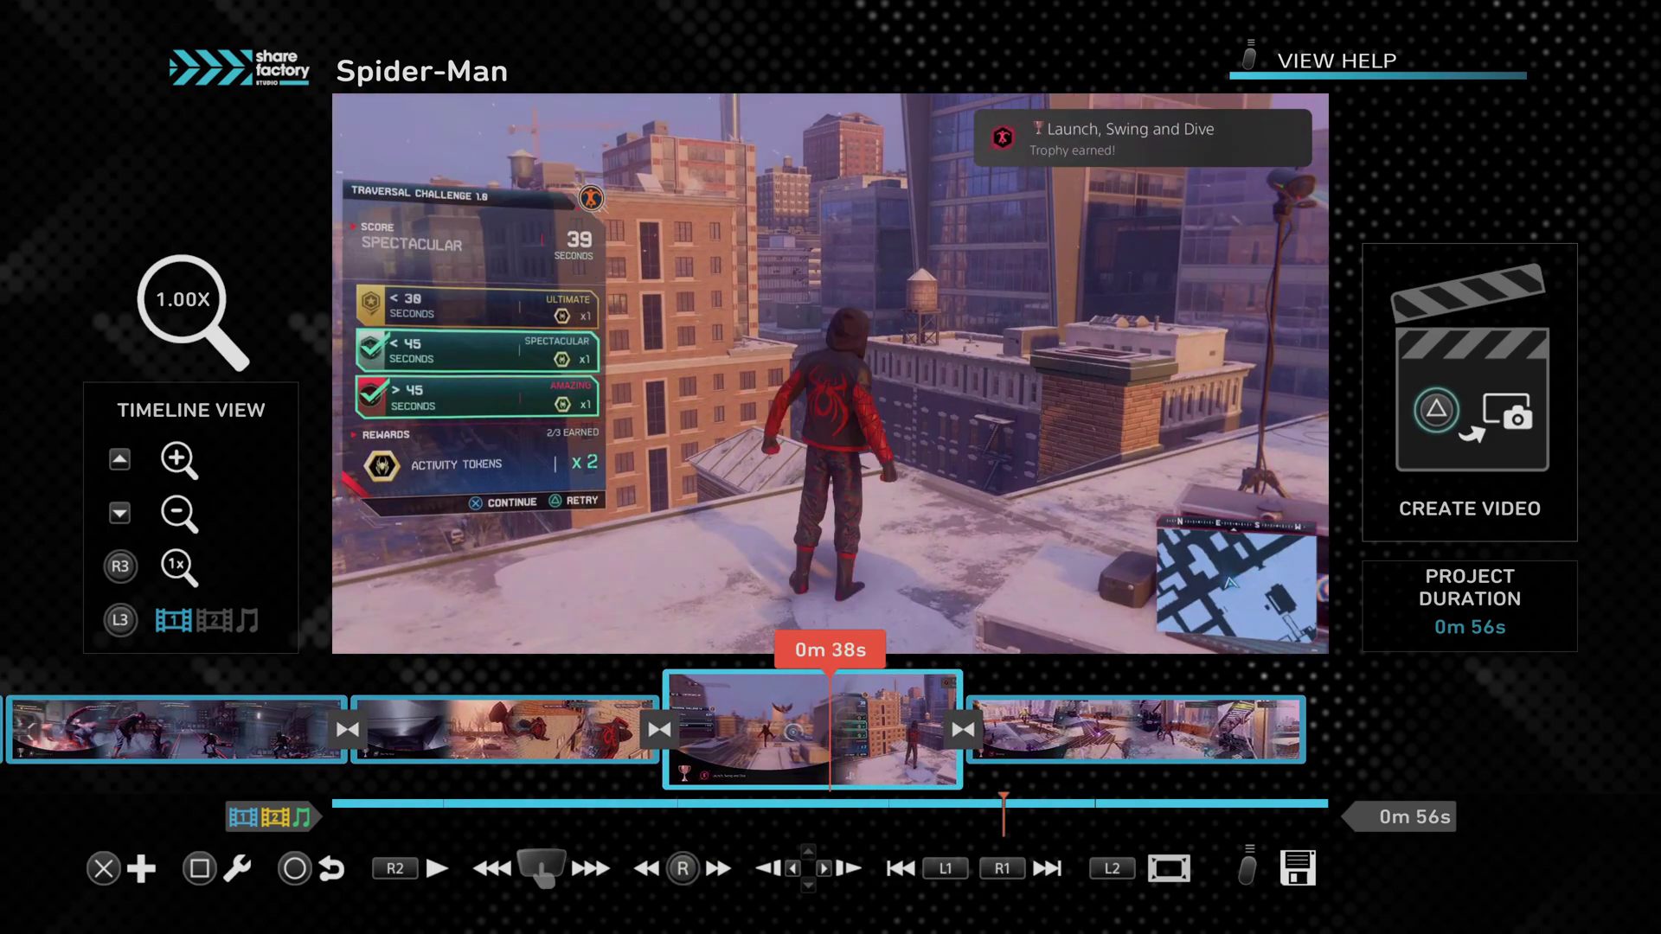
pyautogui.press('Right')
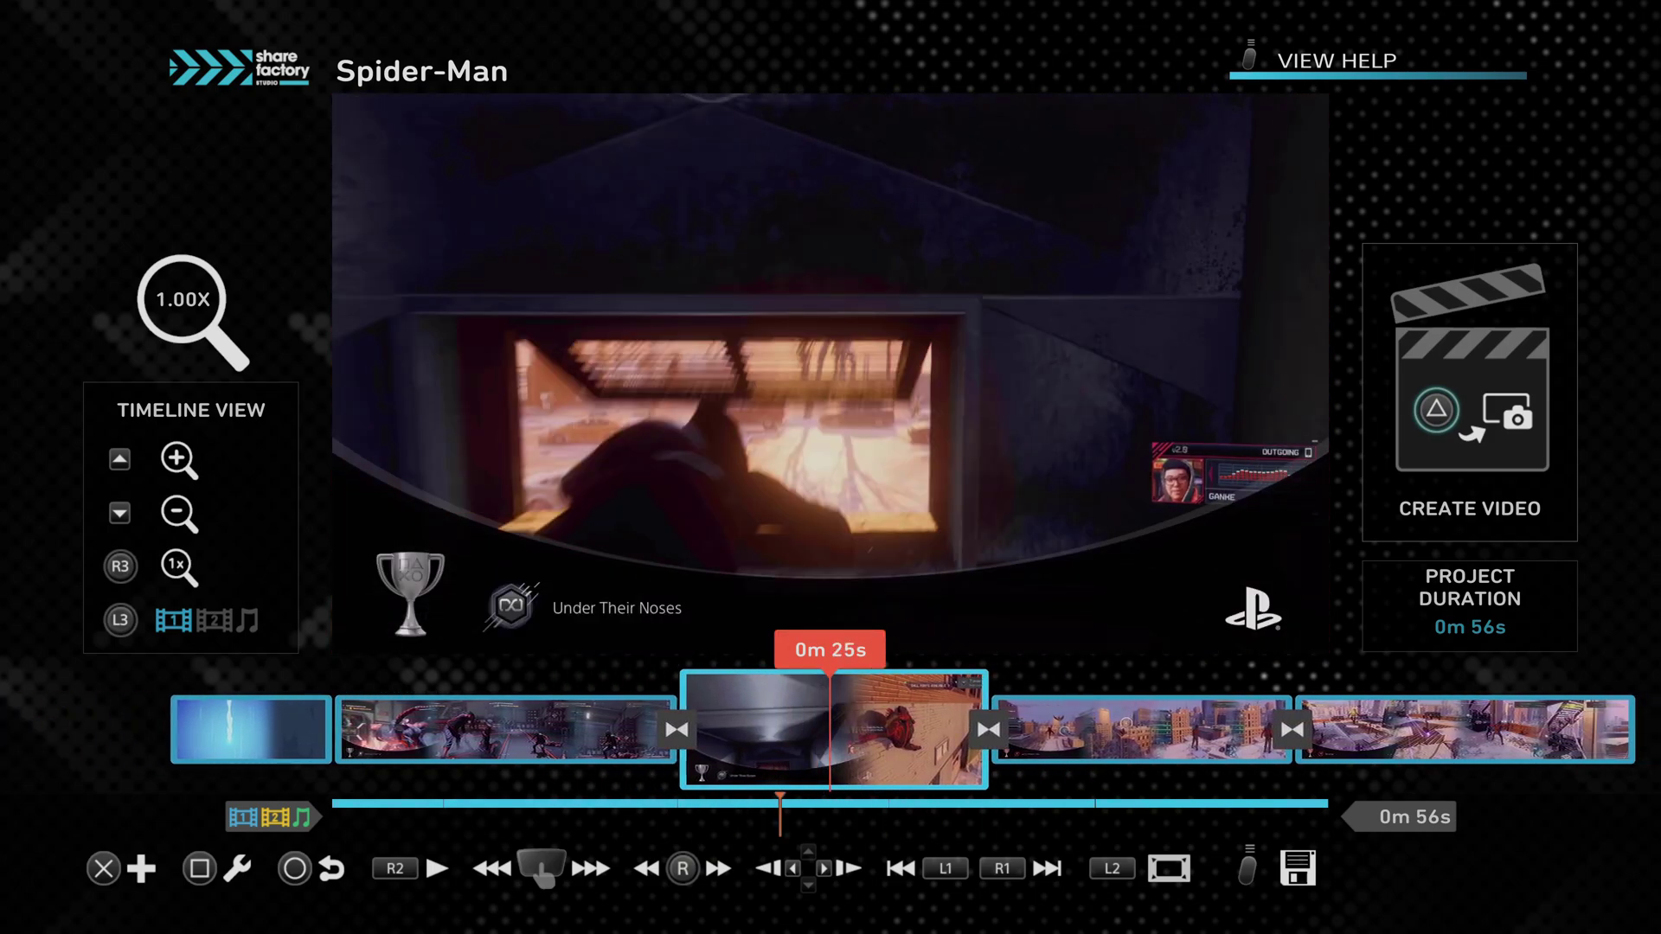
pyautogui.press('Right')
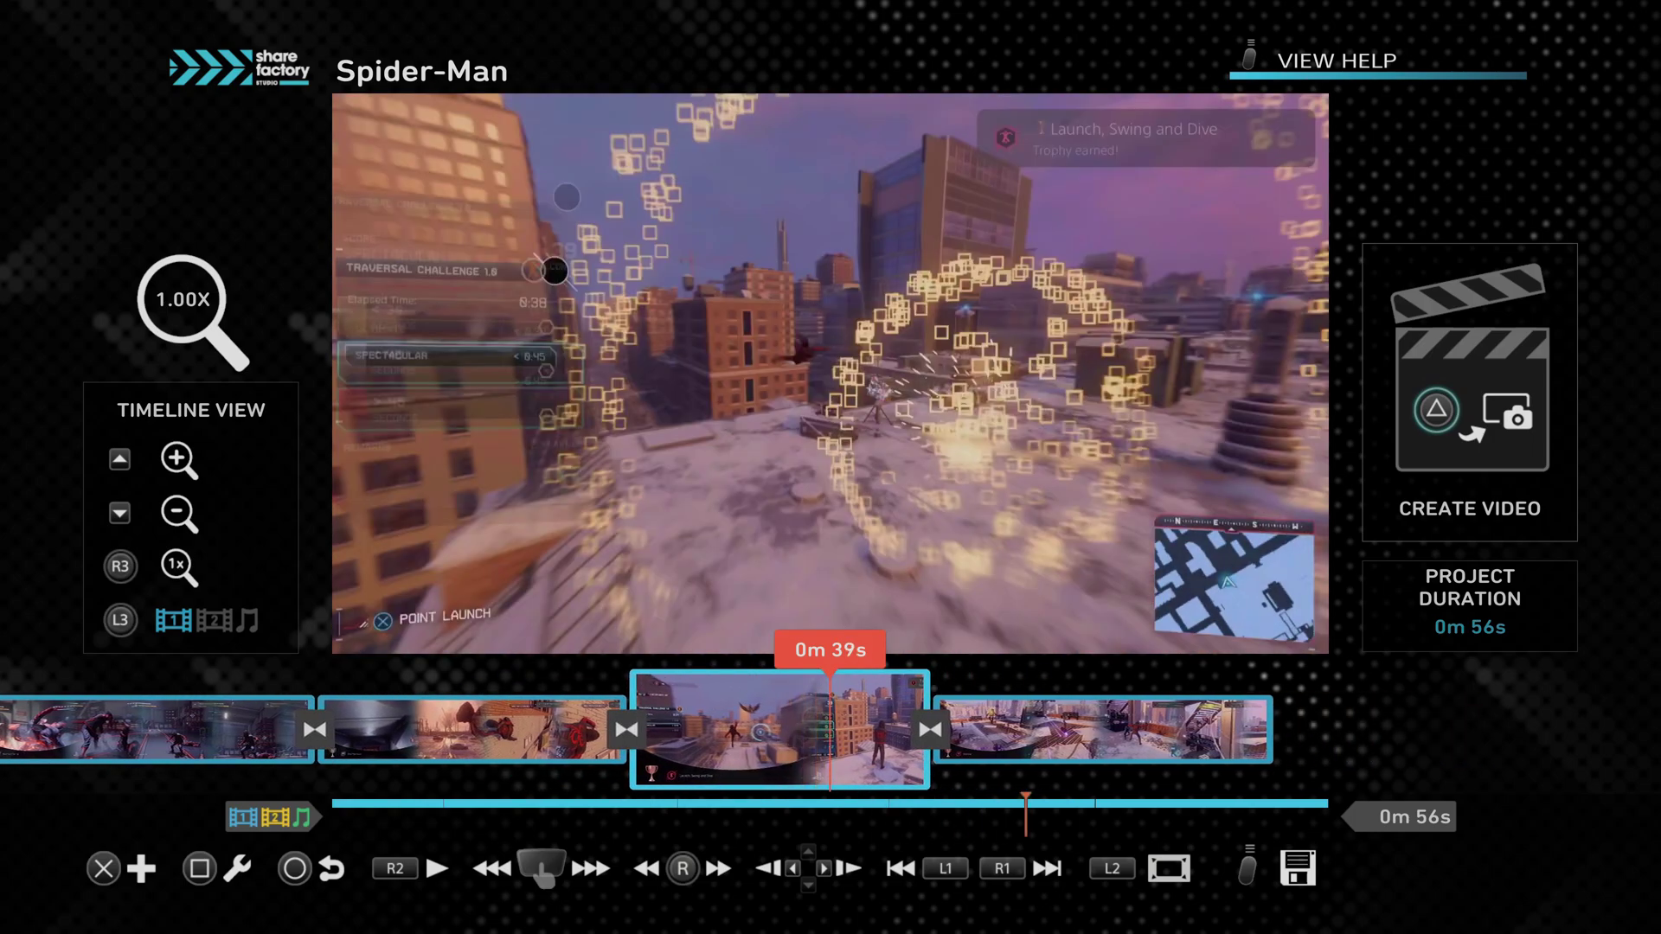
pyautogui.press('Left')
pyautogui.press('Left')
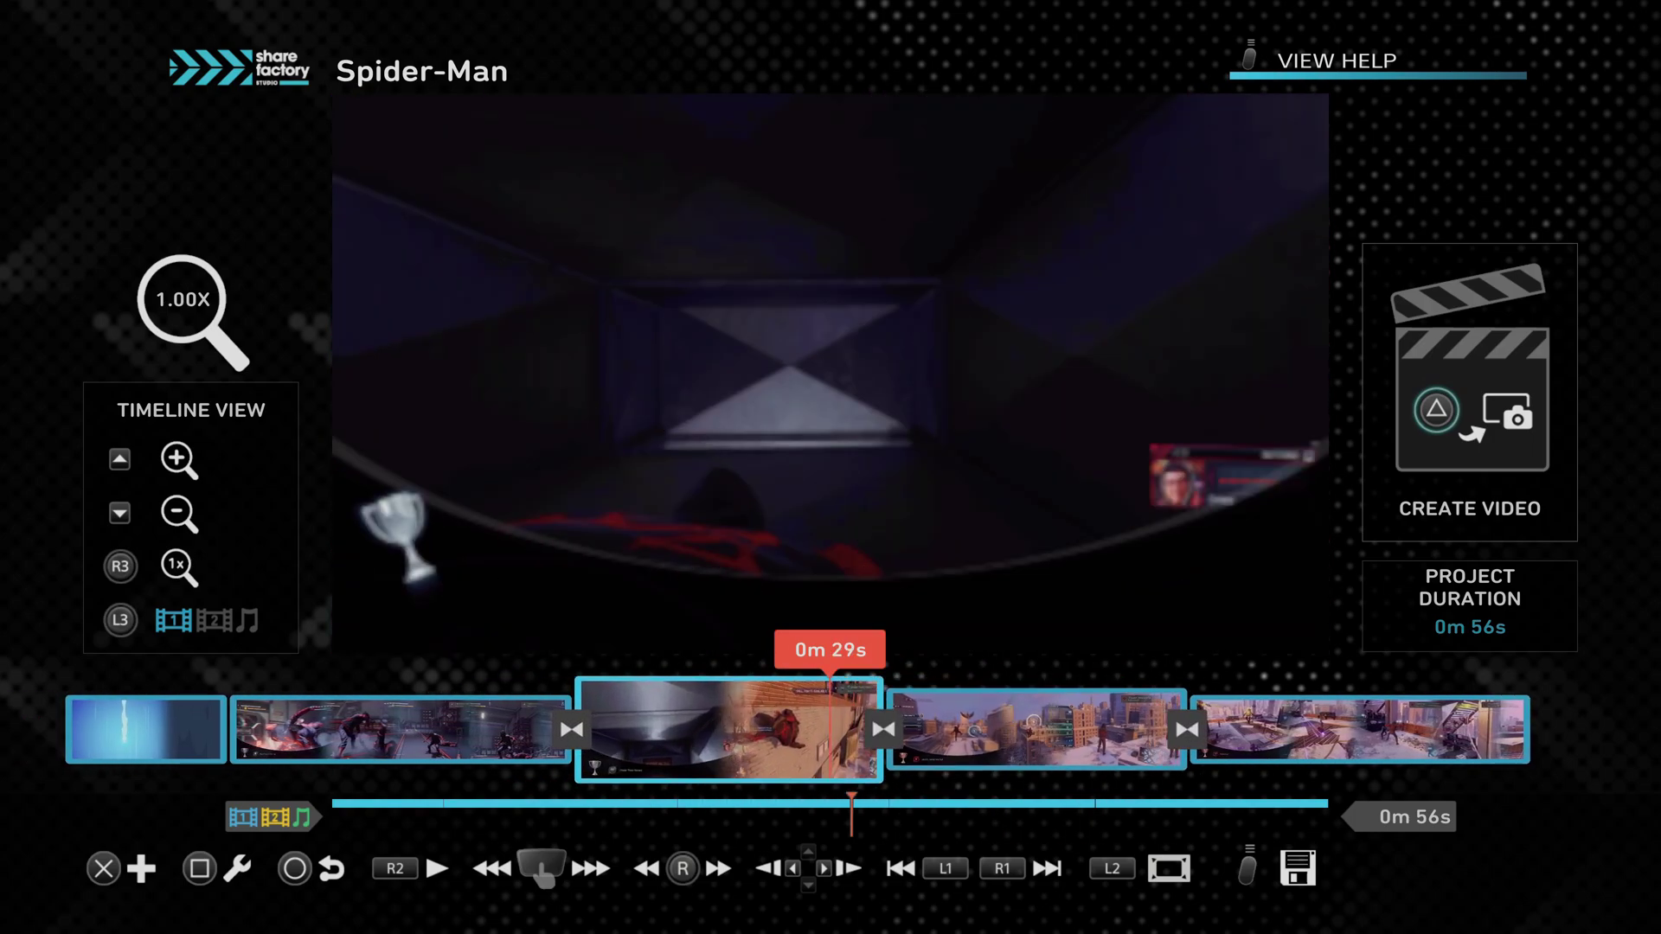
pyautogui.press('Left')
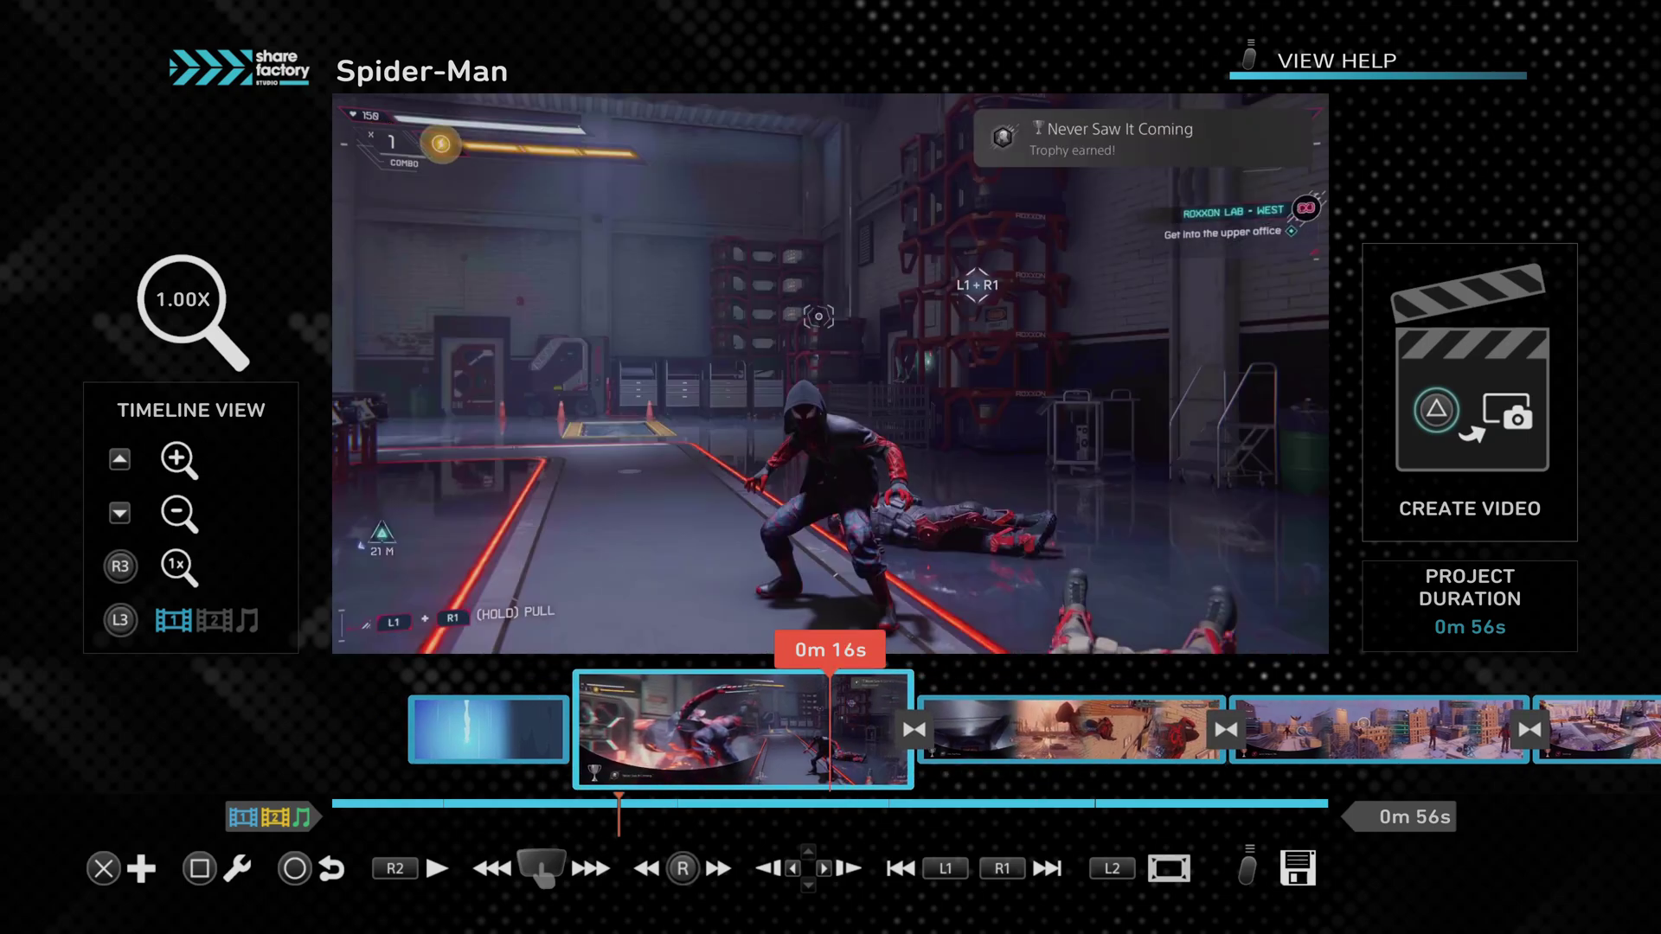
# Open the export settings of the Spider-Man project.
pyautogui.press('Menu')
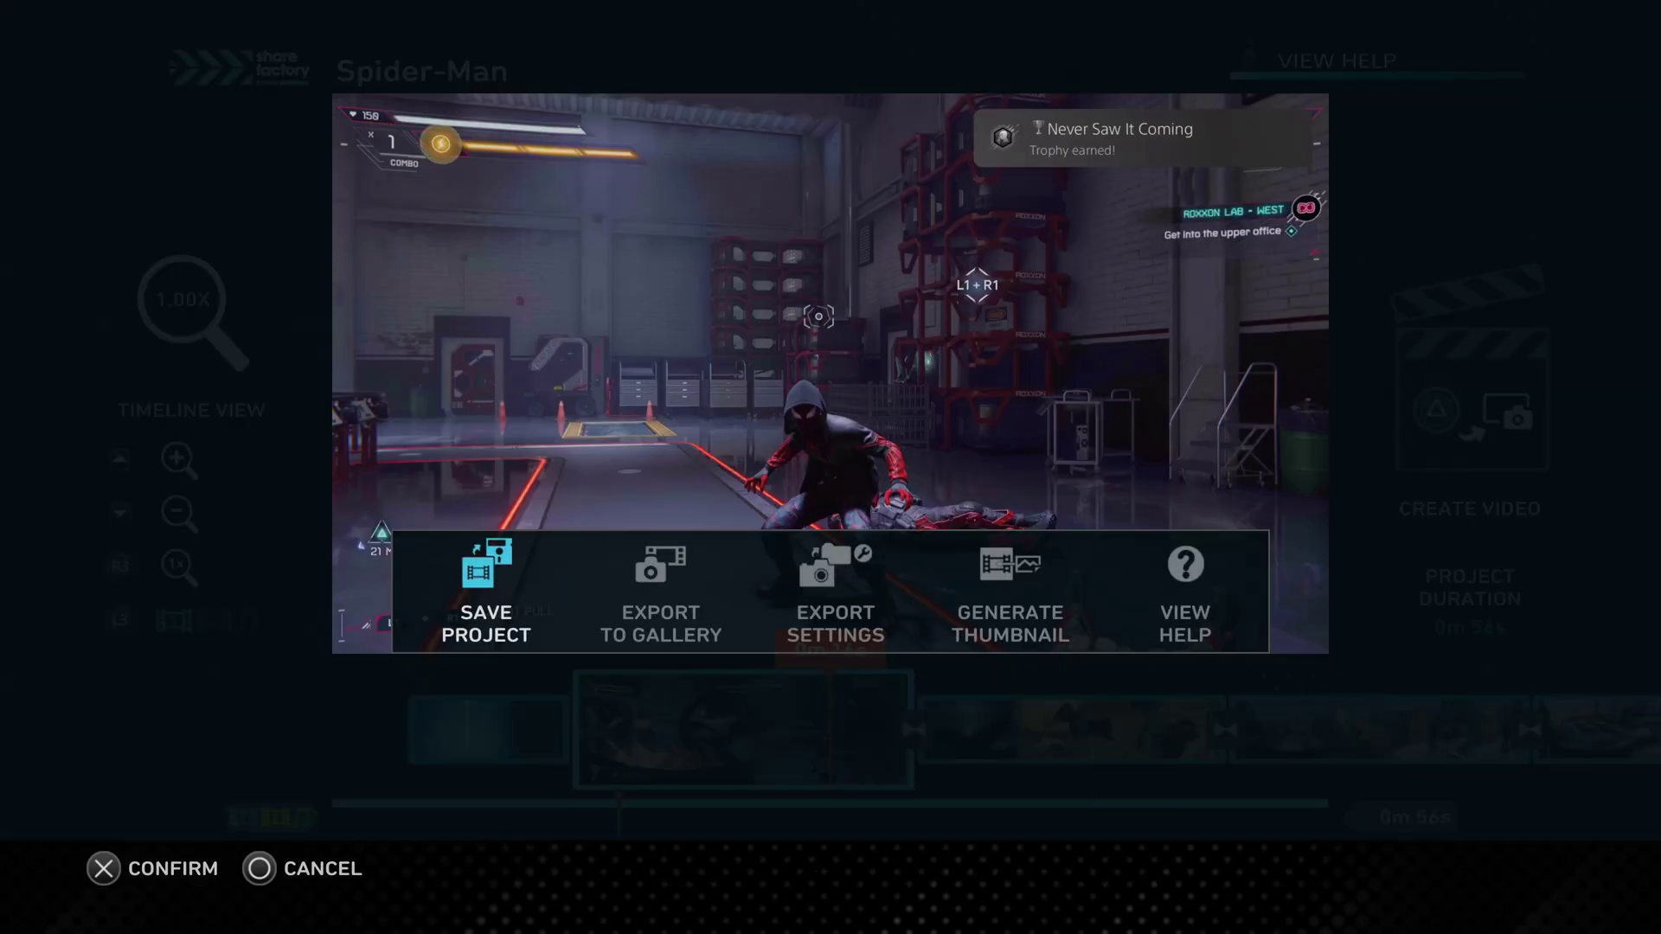
pyautogui.press('Right')
pyautogui.press('Right')
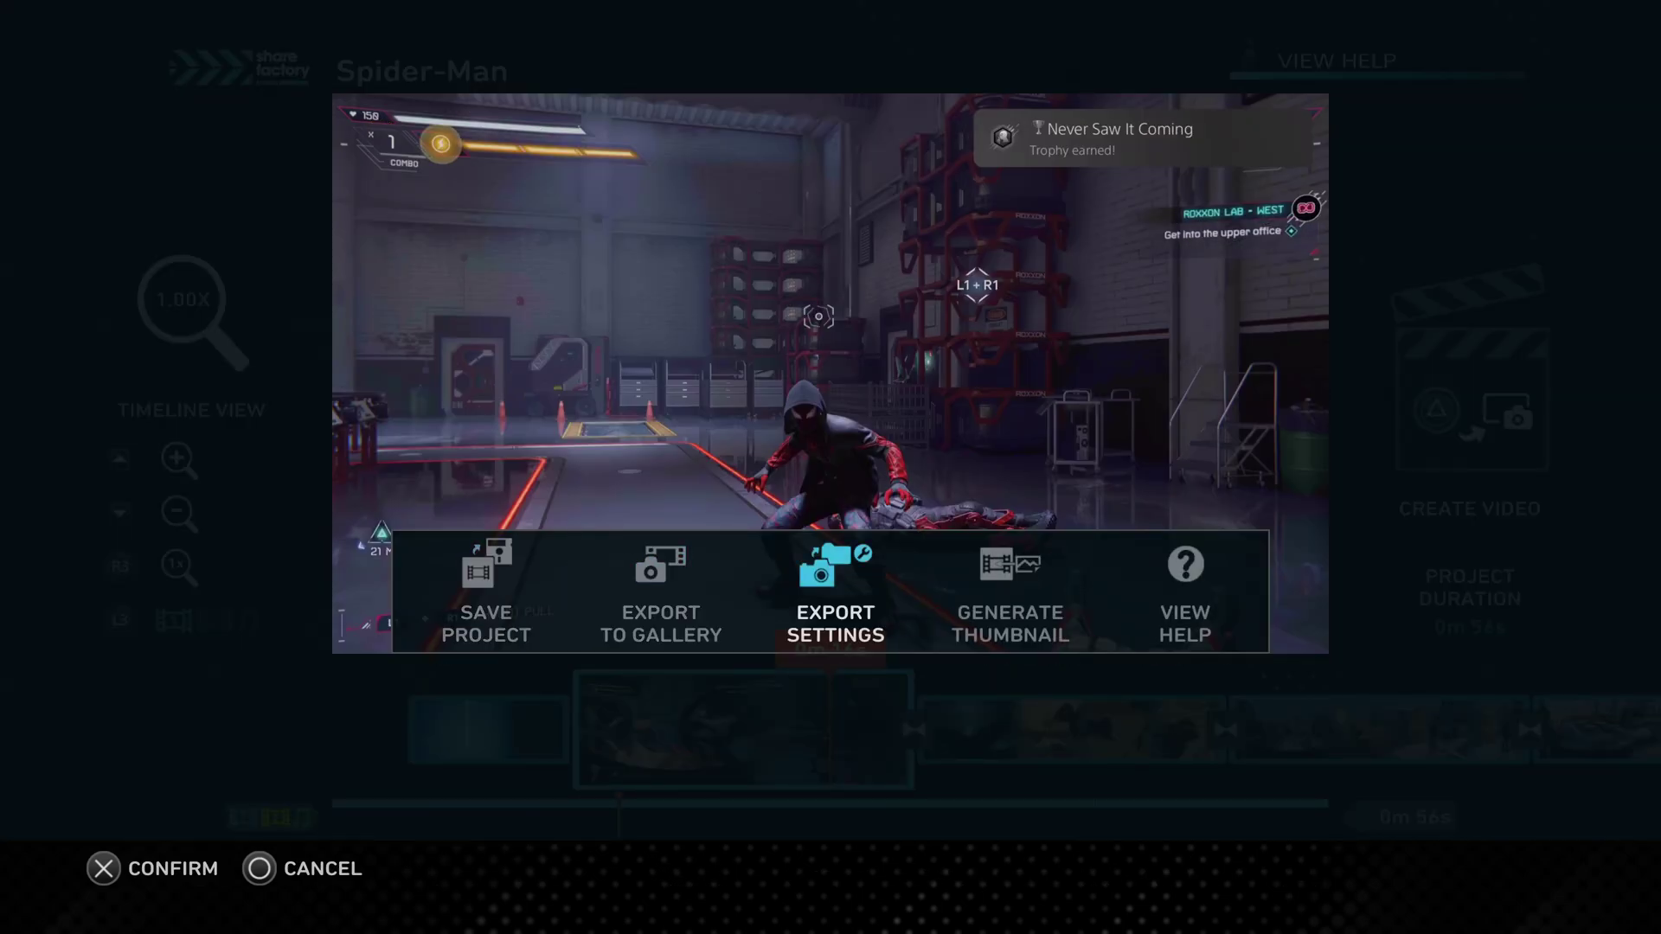
pyautogui.press('Right')
pyautogui.press('Left')
pyautogui.press('Return')
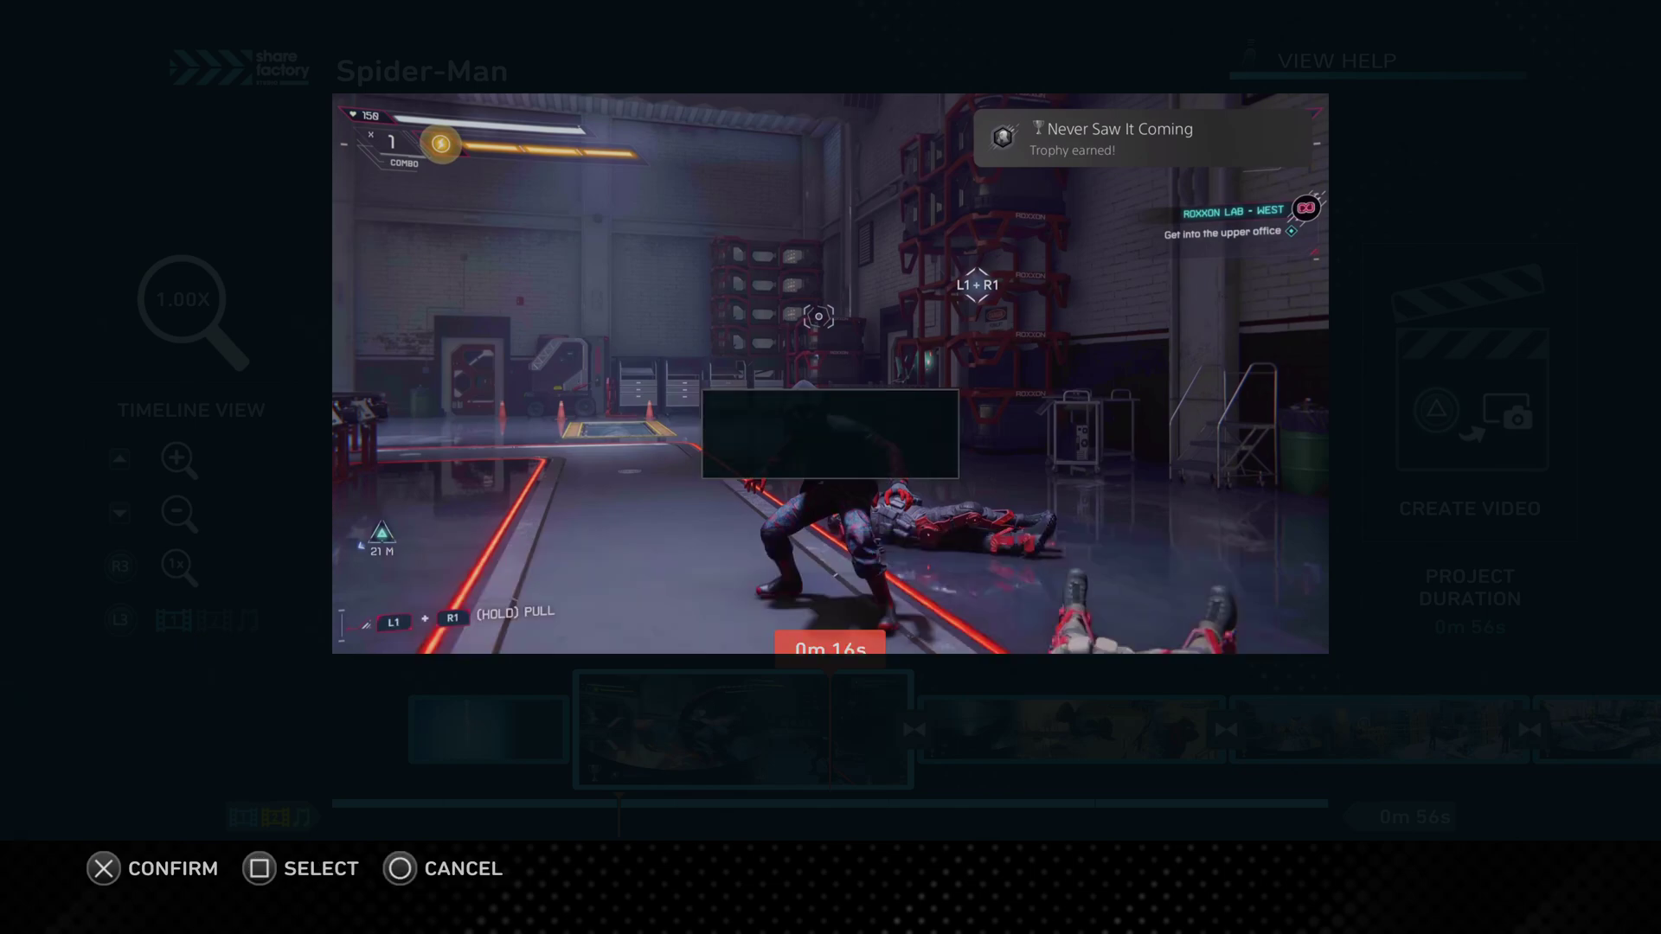
# Examine the Most Efficient (WebM 1920x1080), Highest Quality (WebM 3840x2160) and Most Compatible (MP4) export options, and cancel out of the settings.
pyautogui.press('Down')
pyautogui.press('Down')
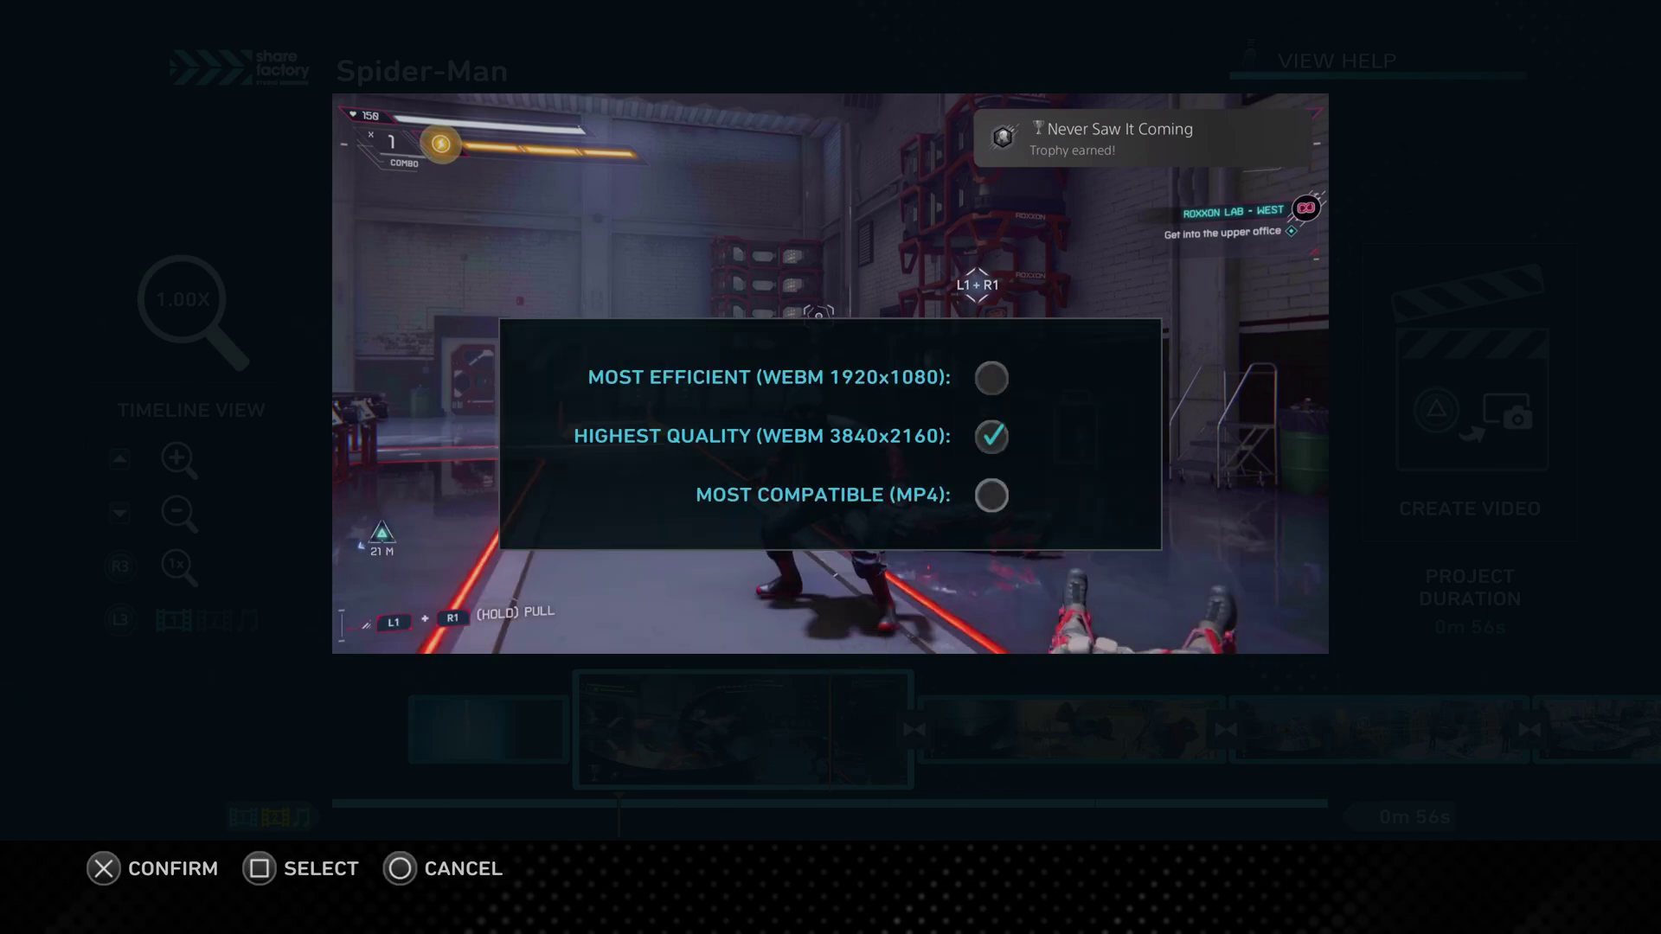
pyautogui.press('Up')
pyautogui.press('Up')
pyautogui.press('Down')
pyautogui.press('Up')
pyautogui.press('Down')
pyautogui.press('Up')
pyautogui.press('Down')
pyautogui.press('Up')
pyautogui.press('Down')
pyautogui.press('Down')
pyautogui.press('Up')
pyautogui.press('Down')
pyautogui.press('Up')
pyautogui.press('Down')
pyautogui.press('Up')
pyautogui.press('Down')
pyautogui.press('Up')
pyautogui.press('Up')
pyautogui.press('Down')
pyautogui.press('Up')
pyautogui.press('Down')
pyautogui.press('Down')
pyautogui.press('Up')
pyautogui.press('Up')
pyautogui.press('Down')
pyautogui.press('Up')
pyautogui.press('Down')
pyautogui.press('Down')
pyautogui.press('Up')
pyautogui.press('Up')
pyautogui.press('Down')
pyautogui.press('Up')
pyautogui.press('Down')
pyautogui.press('Down')
pyautogui.press('Up')
pyautogui.press('Up')
pyautogui.press('Down')
pyautogui.press('Up')
pyautogui.press('Down')
pyautogui.press('Down')
pyautogui.press('Up')
pyautogui.press('Up')
pyautogui.press('Down')
pyautogui.press('Up')
pyautogui.press('Down')
pyautogui.press('Down')
pyautogui.press('Down')
pyautogui.press('Down')
pyautogui.press('Up')
pyautogui.press('Escape')
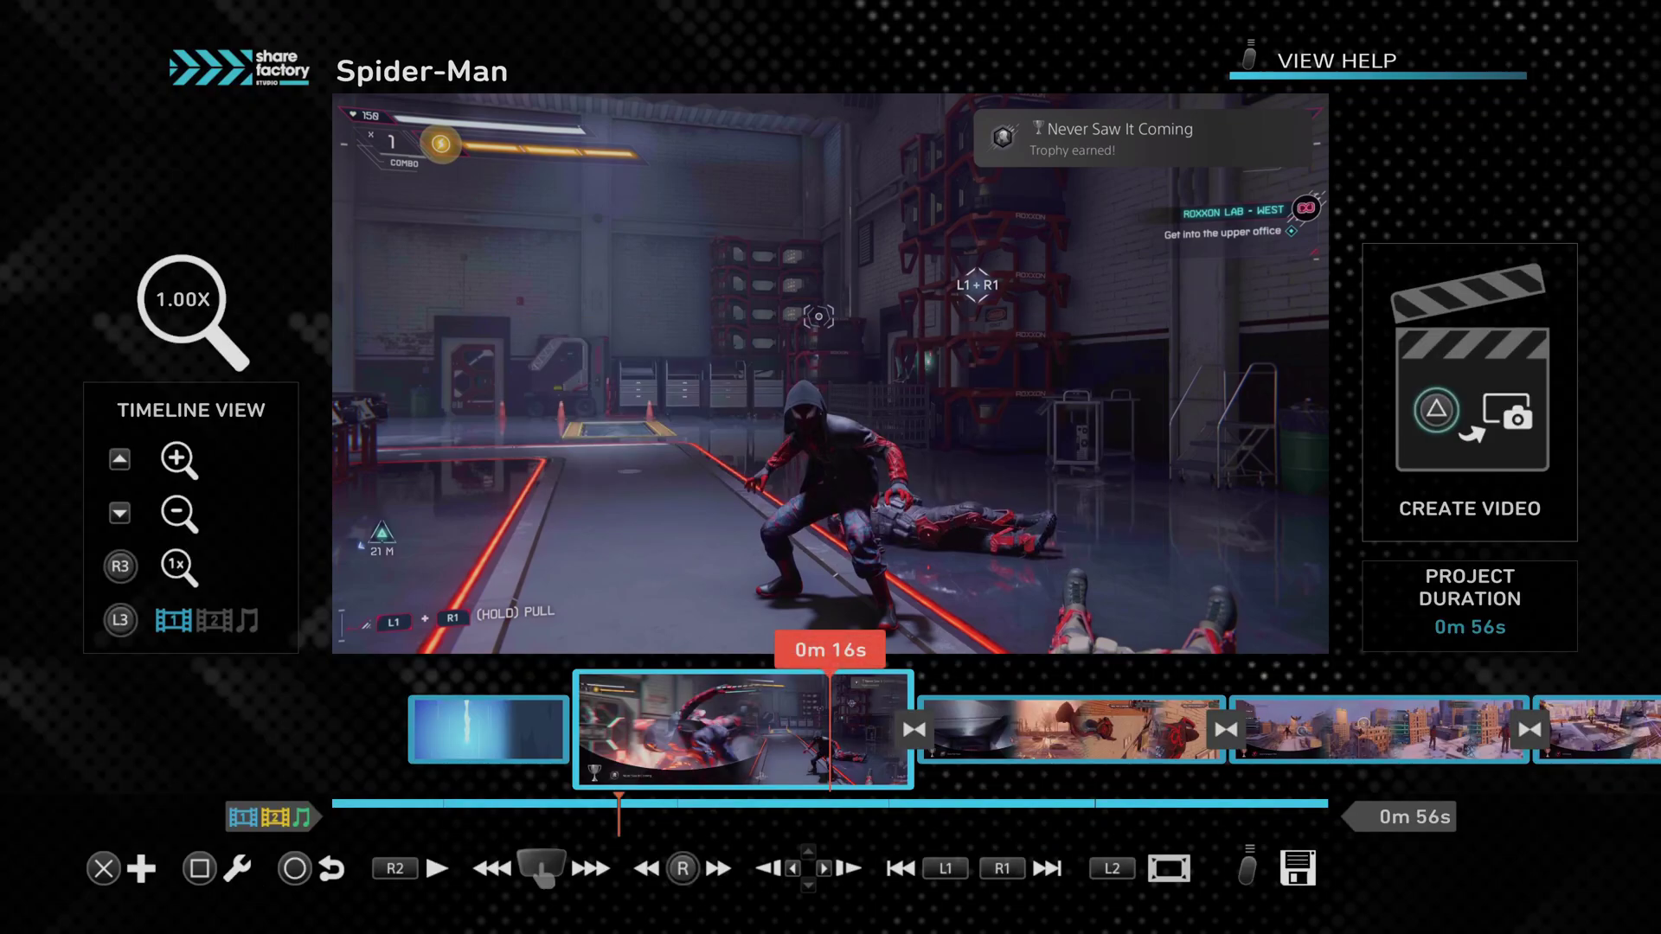
pyautogui.press('Right')
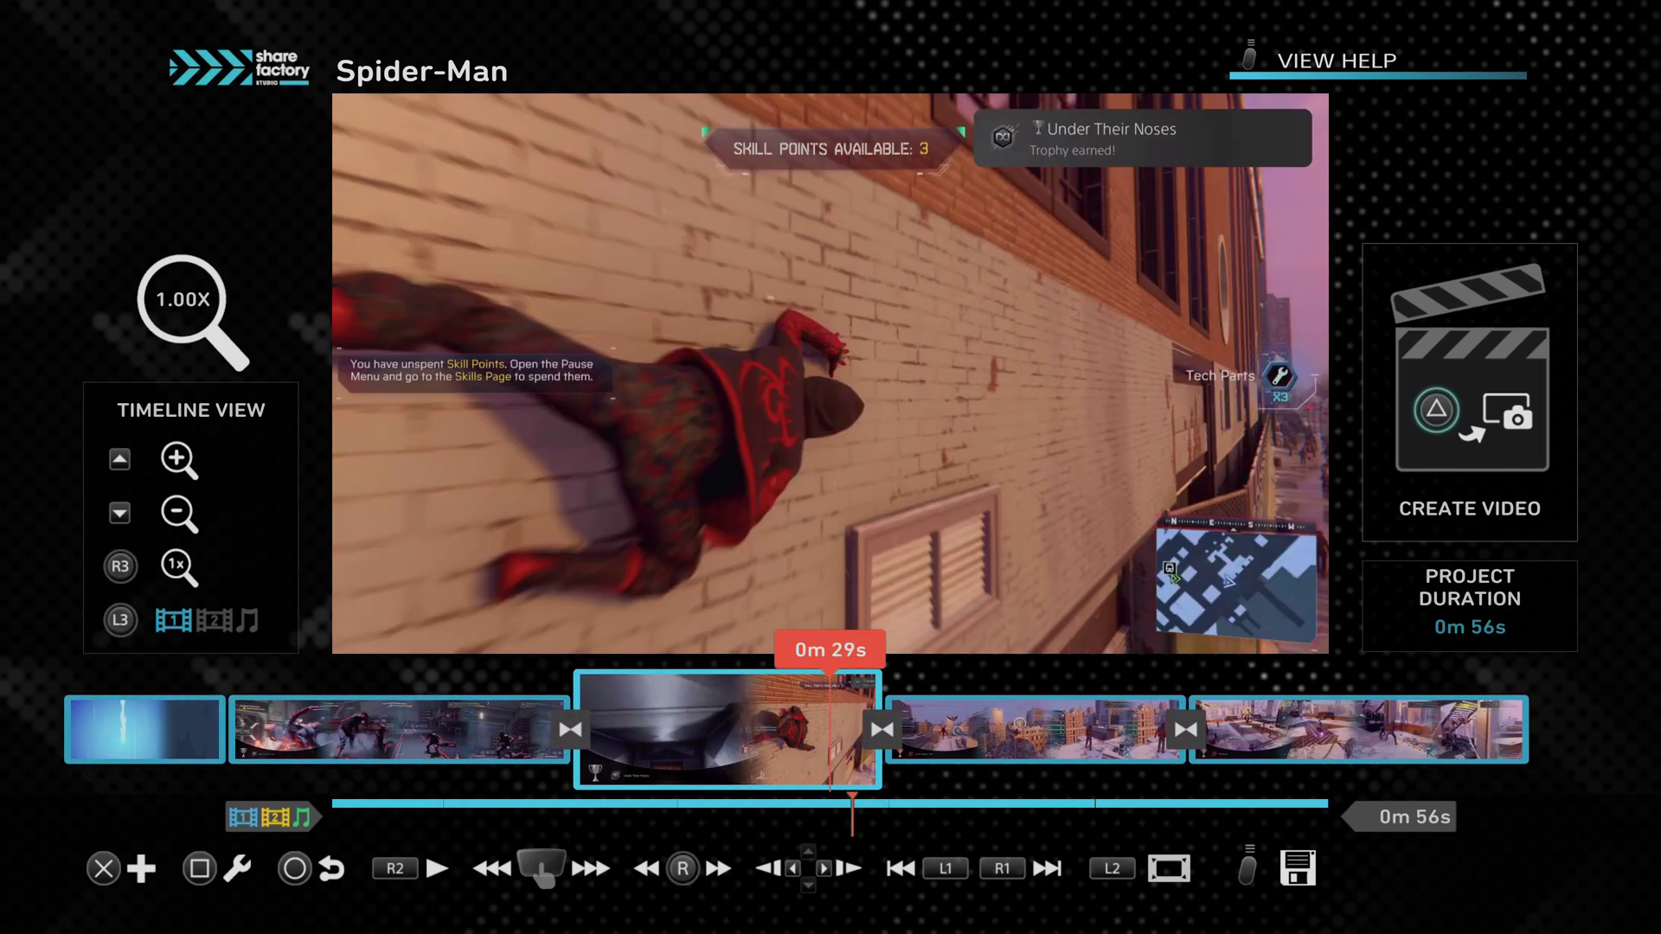
pyautogui.press('Right')
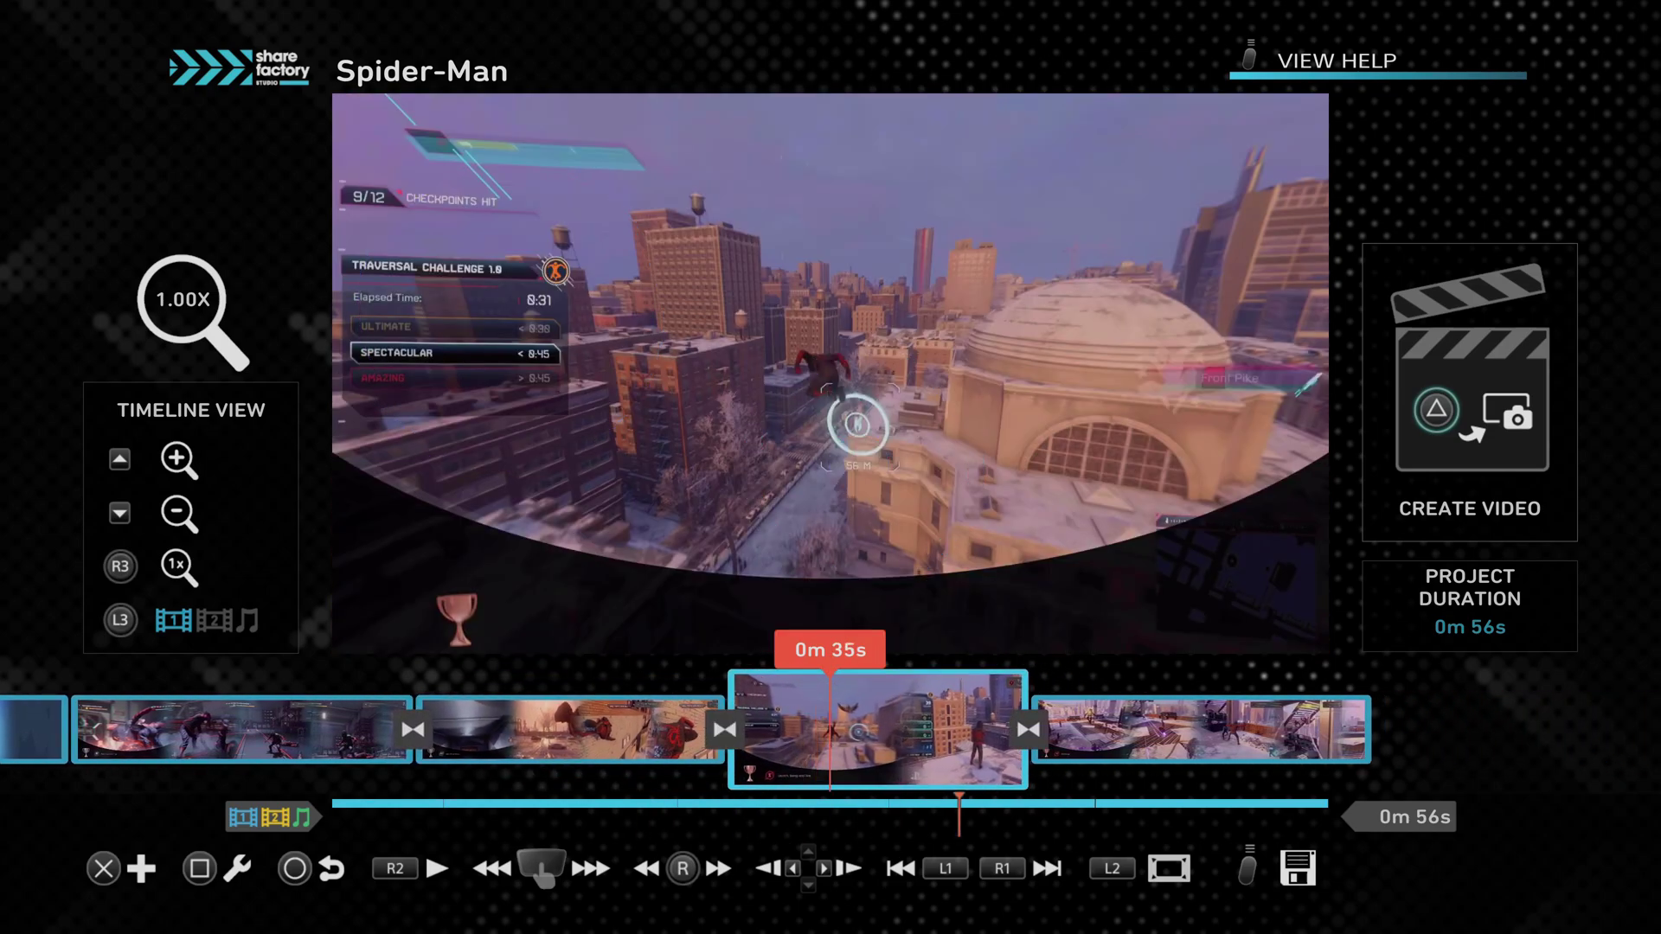
pyautogui.press('Left')
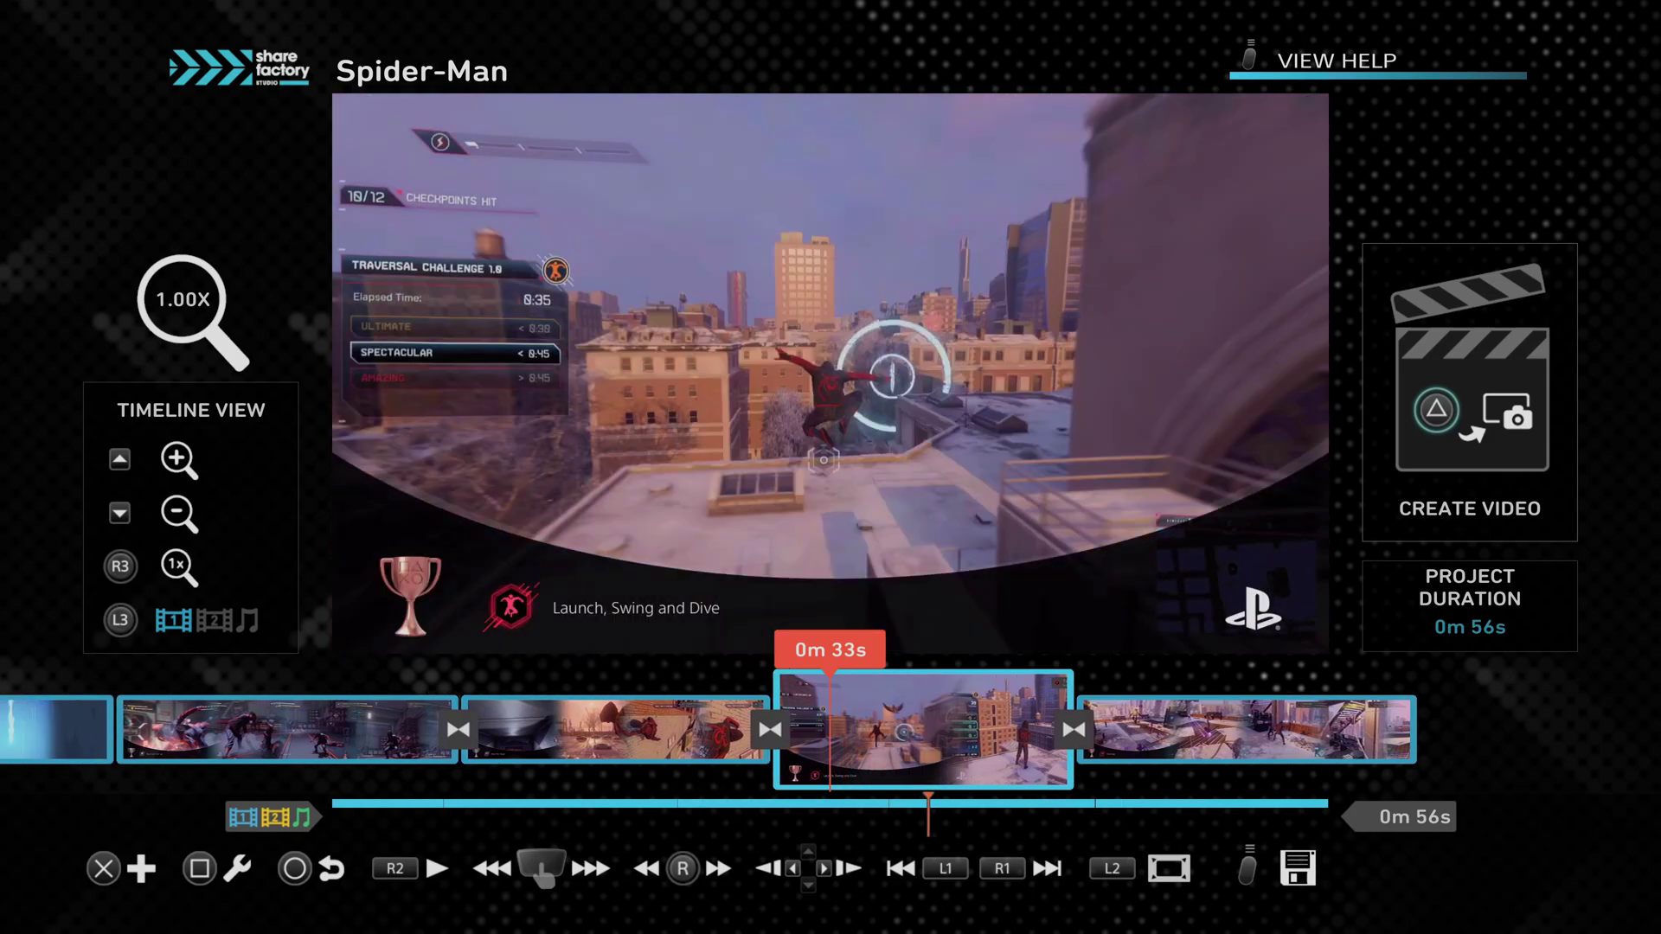
pyautogui.press('Left')
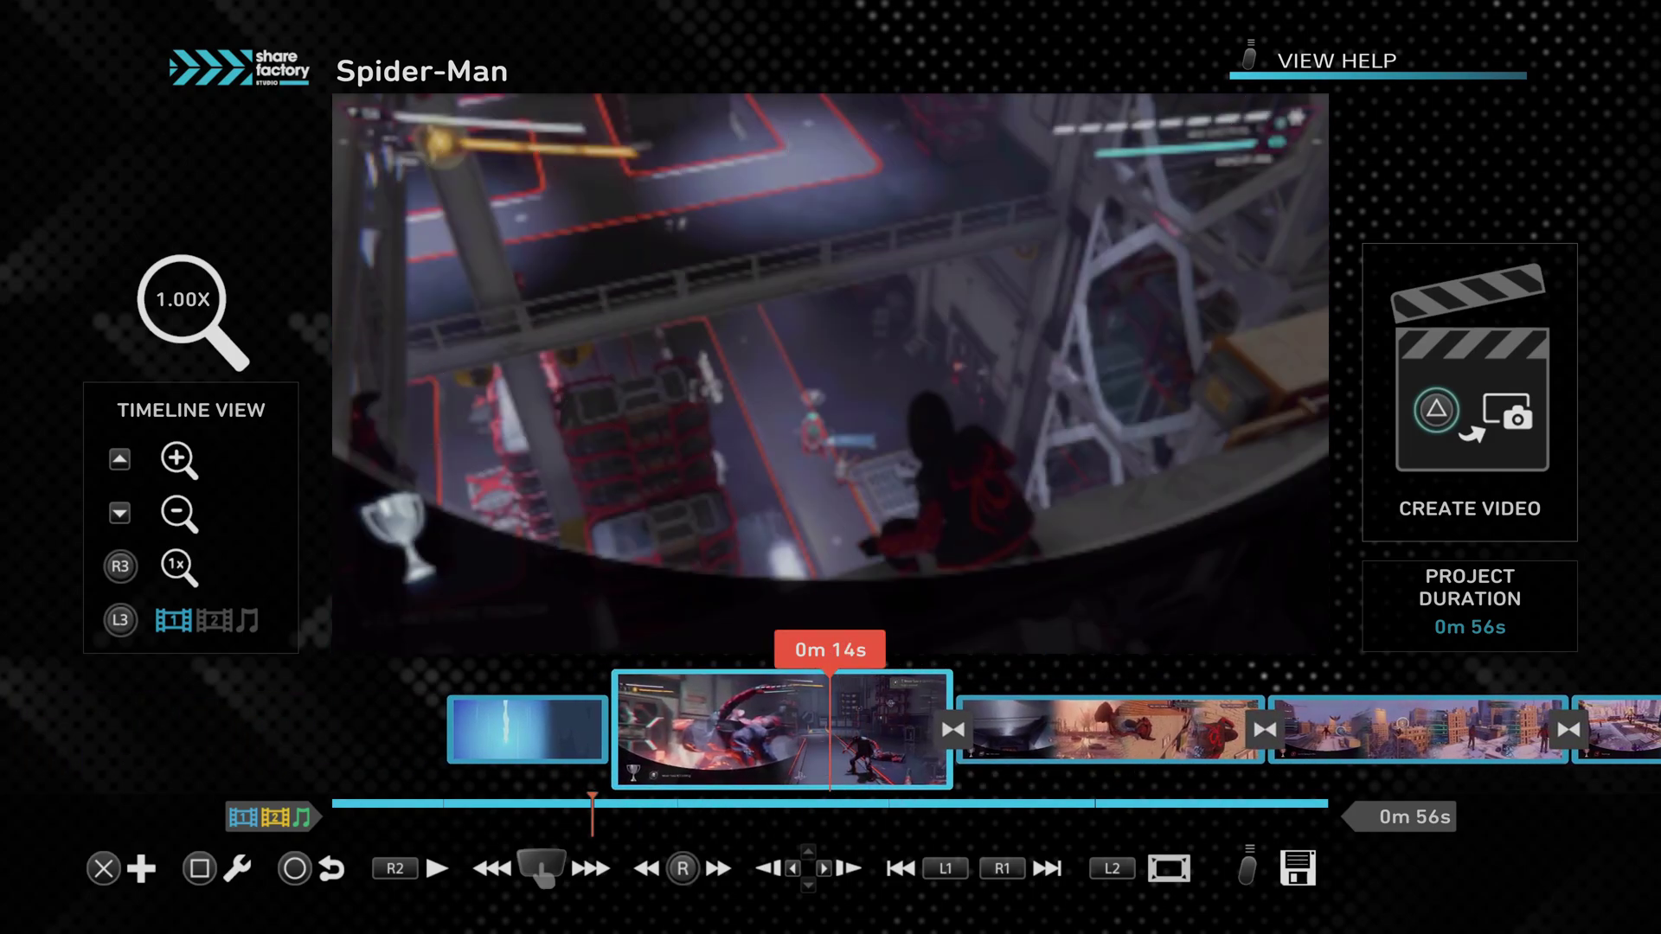